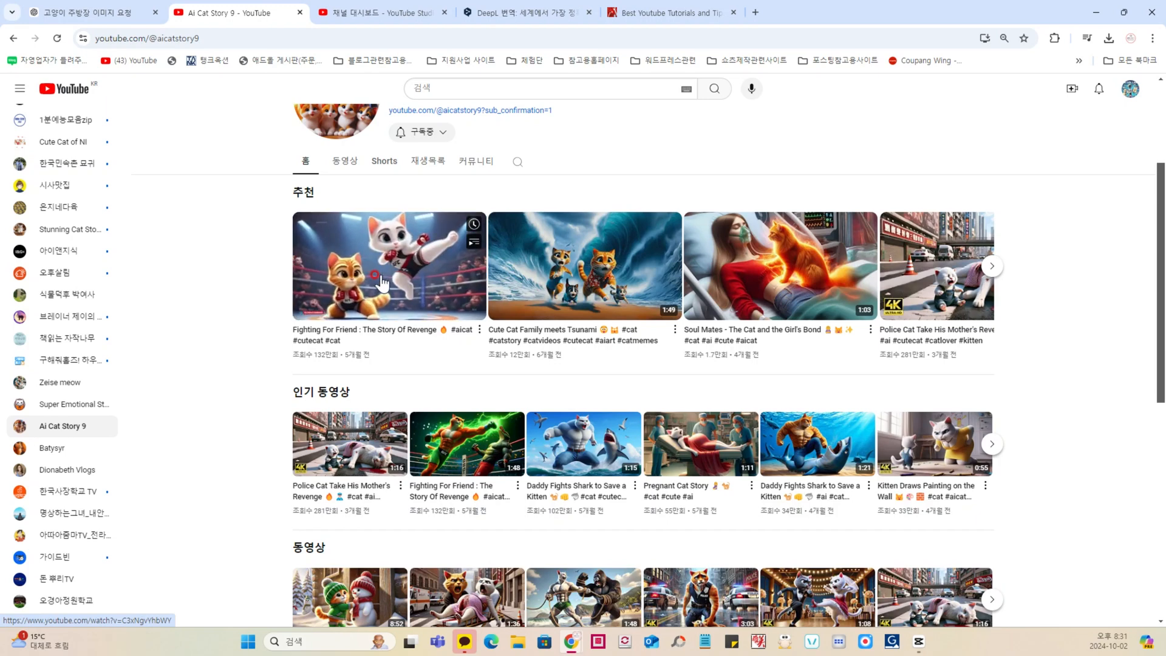
# Step: Examine the Ai Cat Story 9 channel's home page, including its video count and subscriber count
pyautogui.scroll(-1, 416, 273)
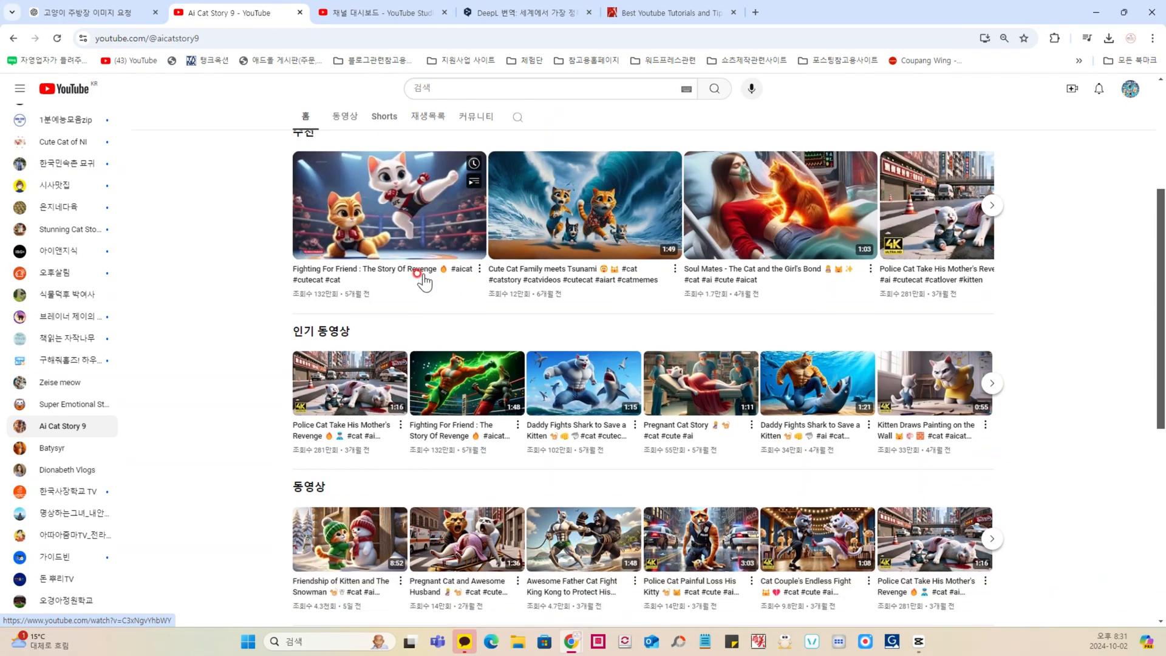
pyautogui.scroll(4, 407, 255)
pyautogui.moveTo(393, 241); pyautogui.dragTo(539, 260)
pyautogui.click(532, 267)
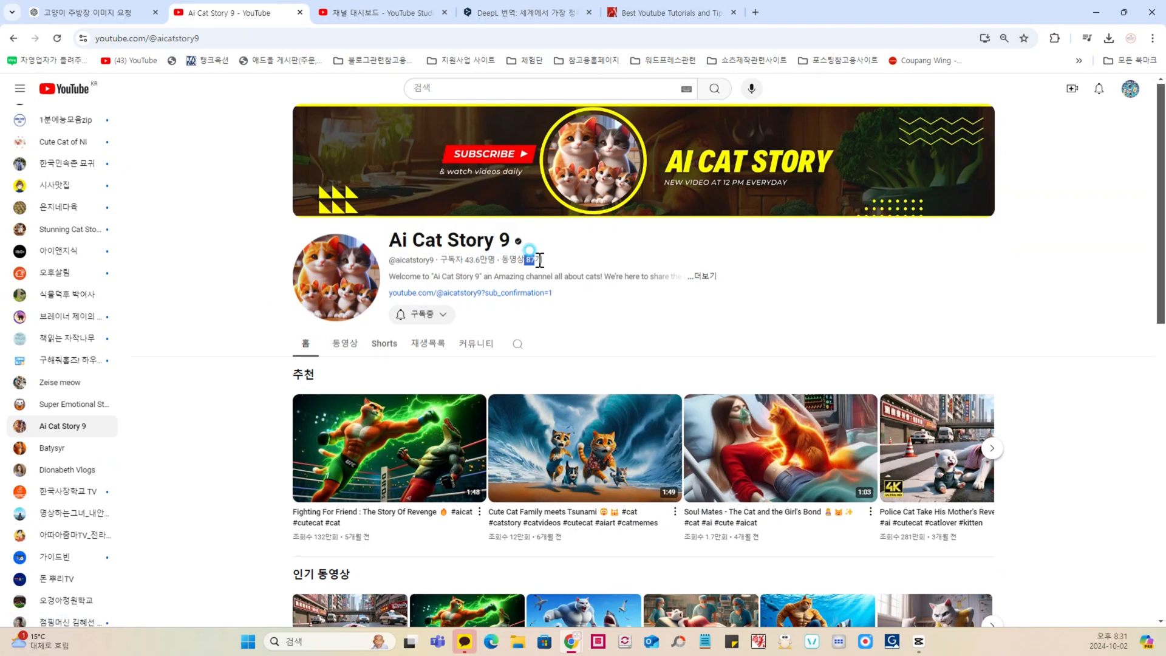
pyautogui.moveTo(463, 260); pyautogui.dragTo(494, 262)
# Step: Open the channel's list of uploaded videos and look through the titles, view counts and upload dates
pyautogui.click(349, 352)
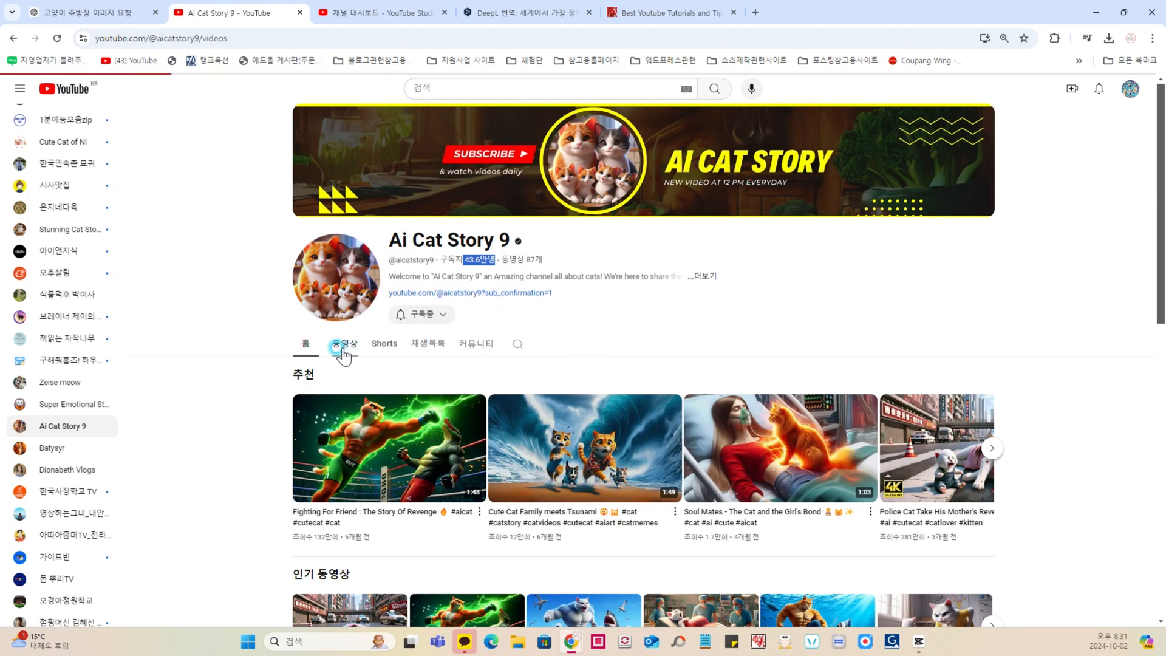
pyautogui.scroll(-5, 261, 383)
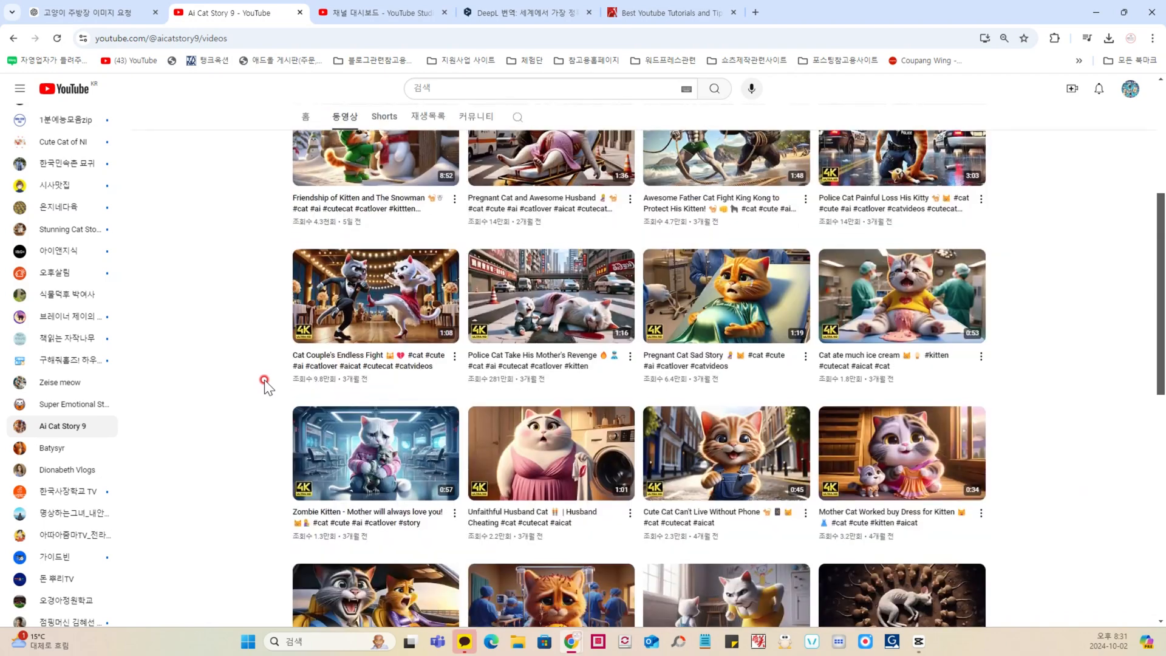
pyautogui.scroll(2, 265, 385)
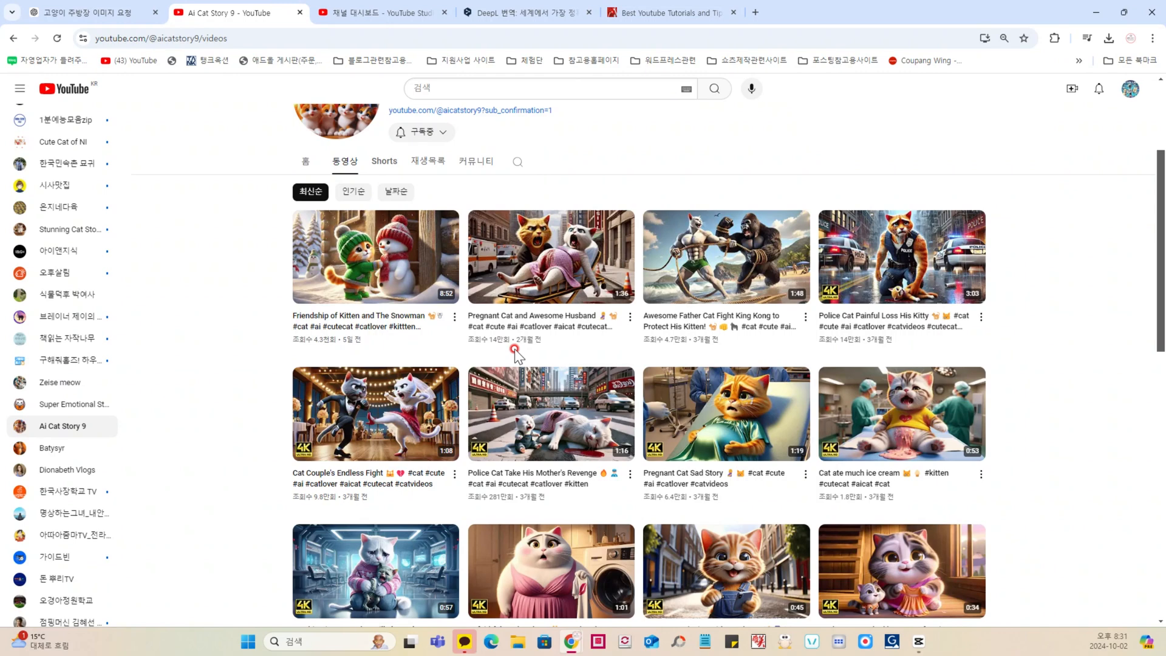
pyautogui.moveTo(391, 288)
pyautogui.scroll(3, 362, 364)
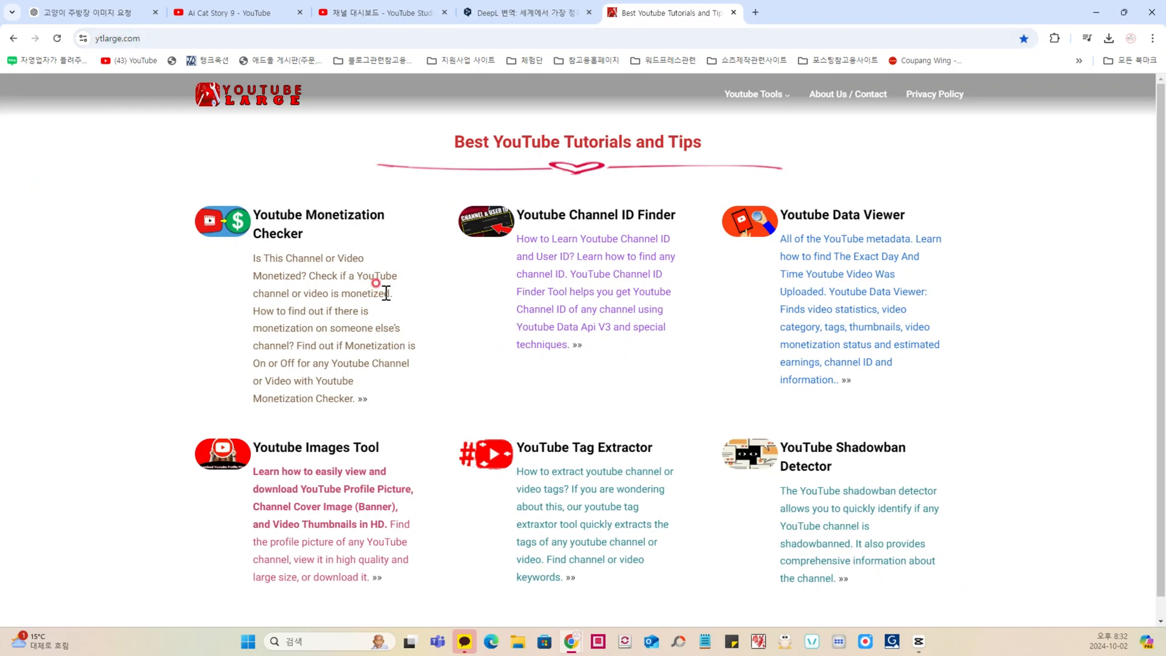
# Step: Open the YouTube Monetization Checker and copy the address of the Ai Cat Story 9 videos page
pyautogui.click(299, 223)
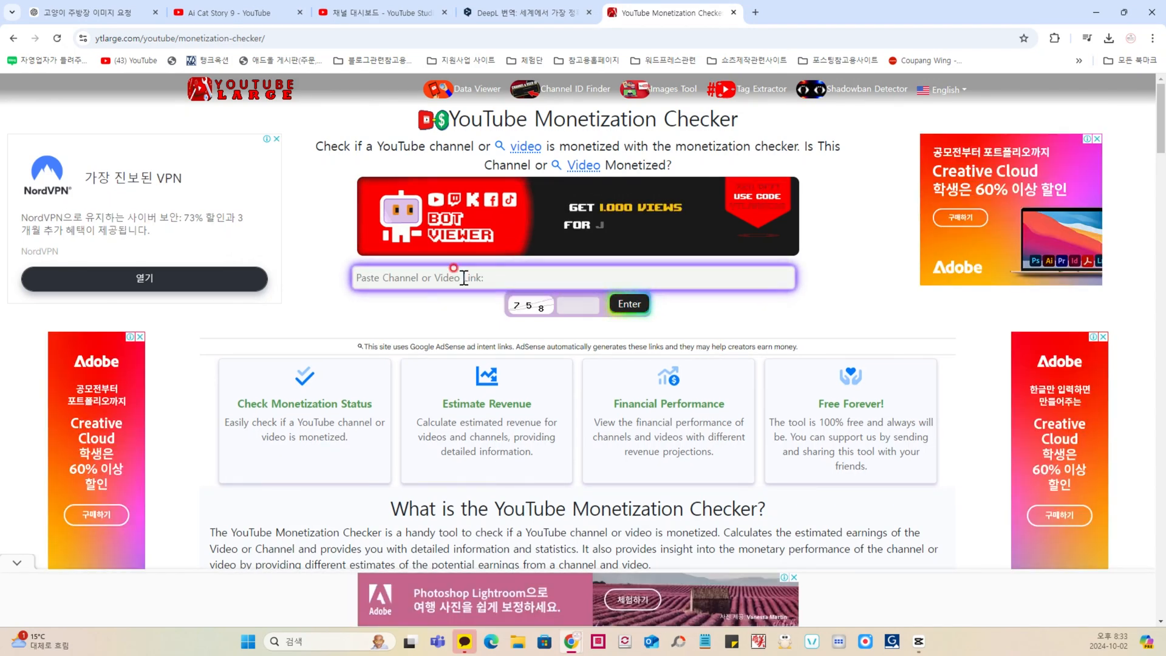
pyautogui.click(250, 12)
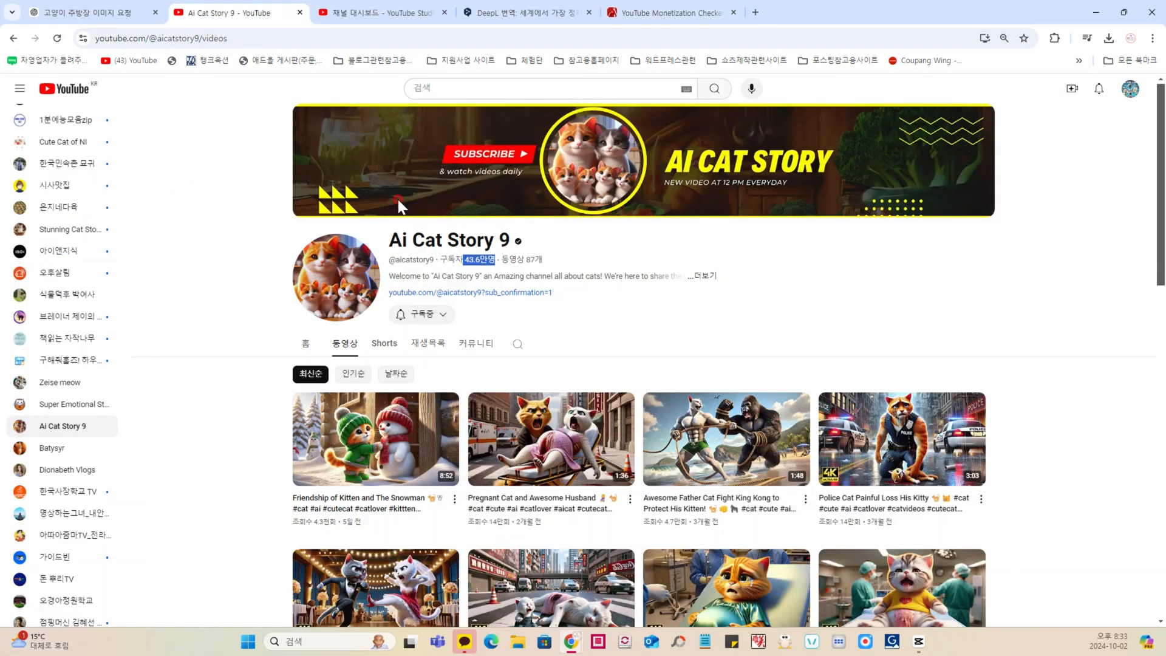
pyautogui.click(253, 38)
pyautogui.hotkey('ctrl', 'c')
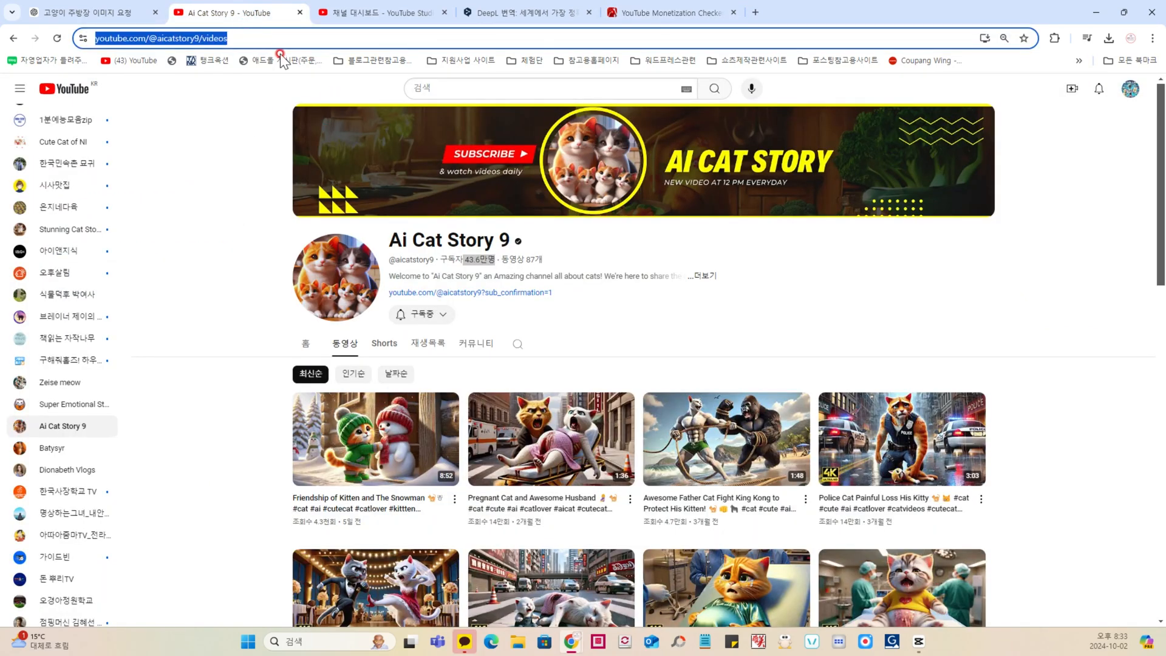
pyautogui.click(670, 12)
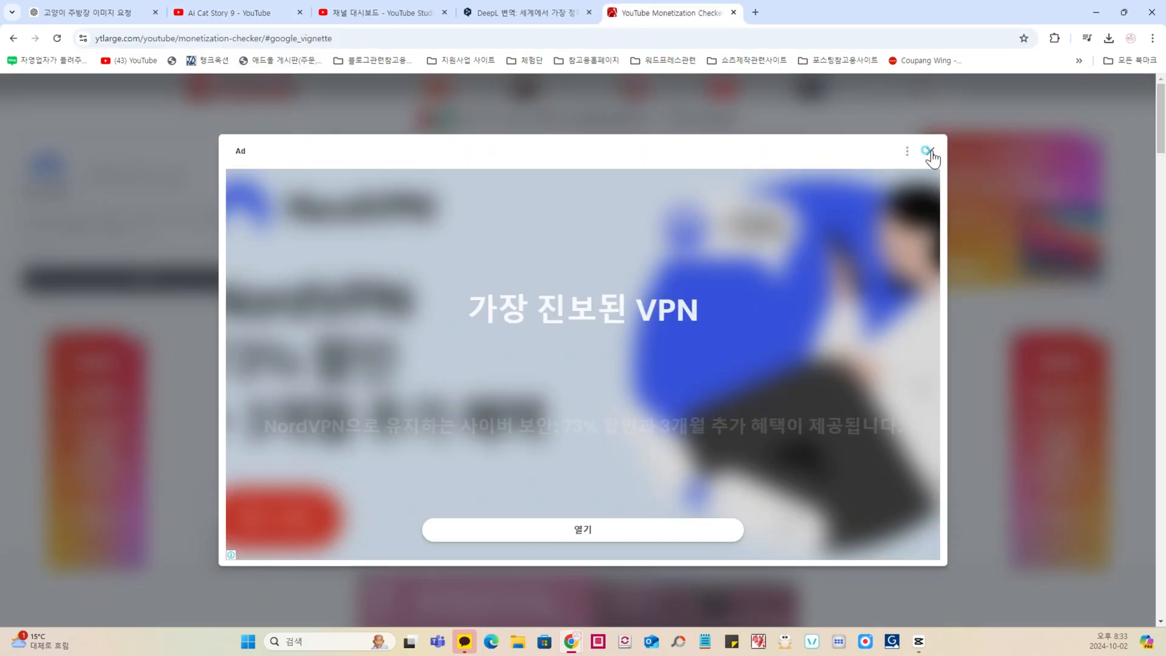
pyautogui.click(930, 153)
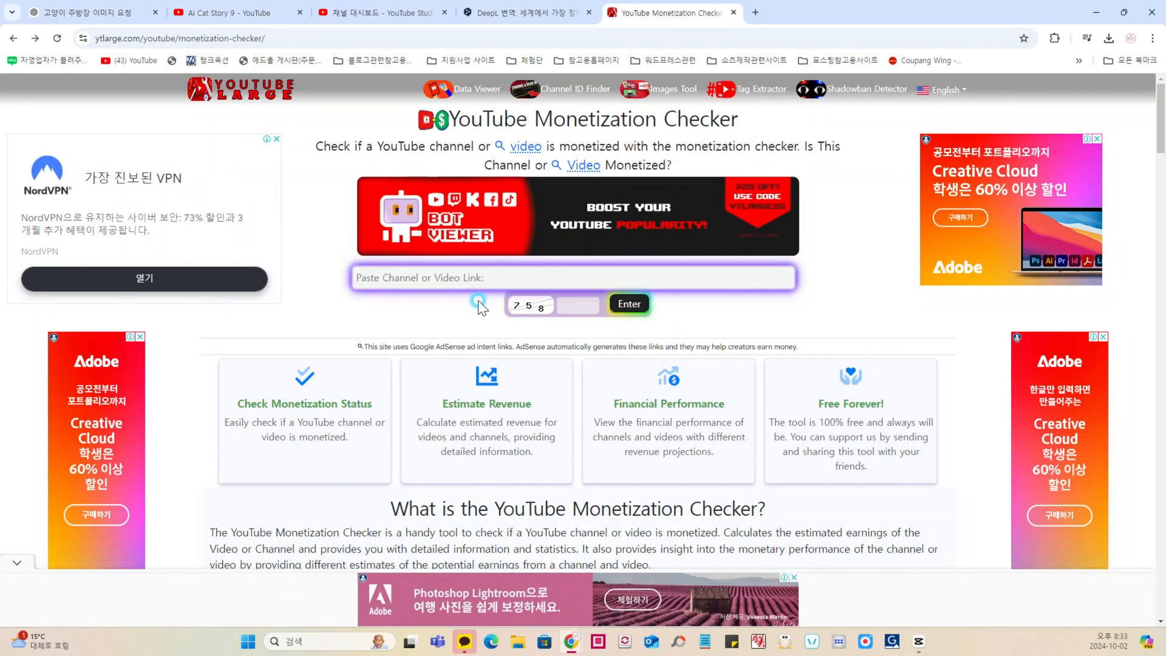
pyautogui.click(458, 275)
pyautogui.hotkey('ctrl', 'v')
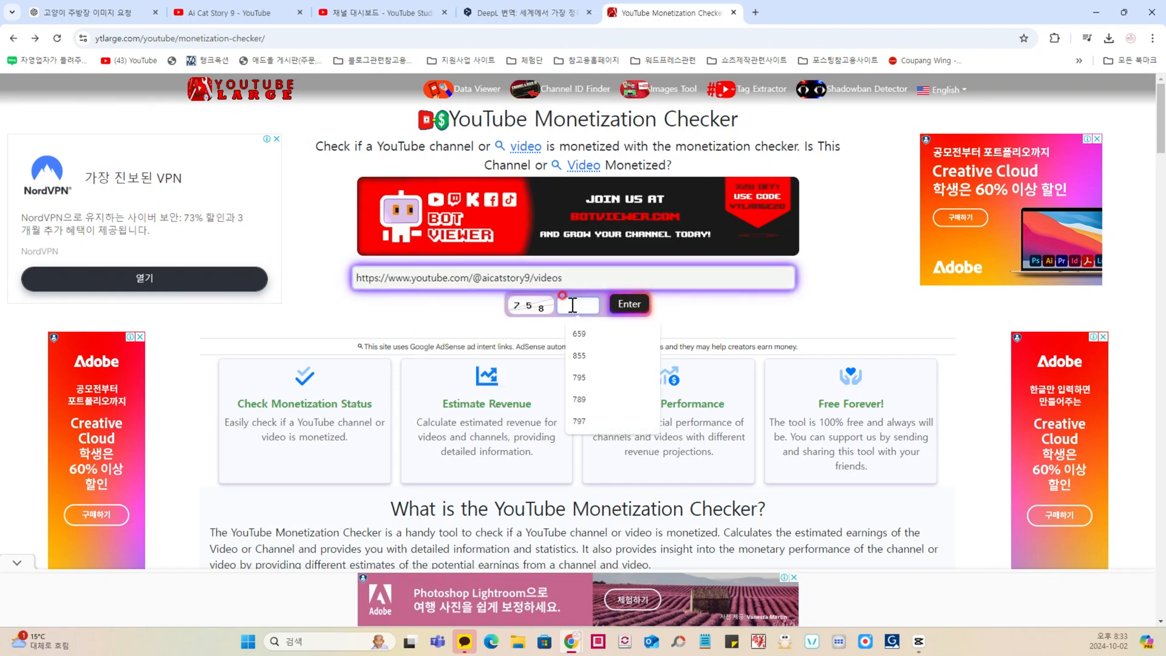
pyautogui.click(573, 306)
pyautogui.write('758')
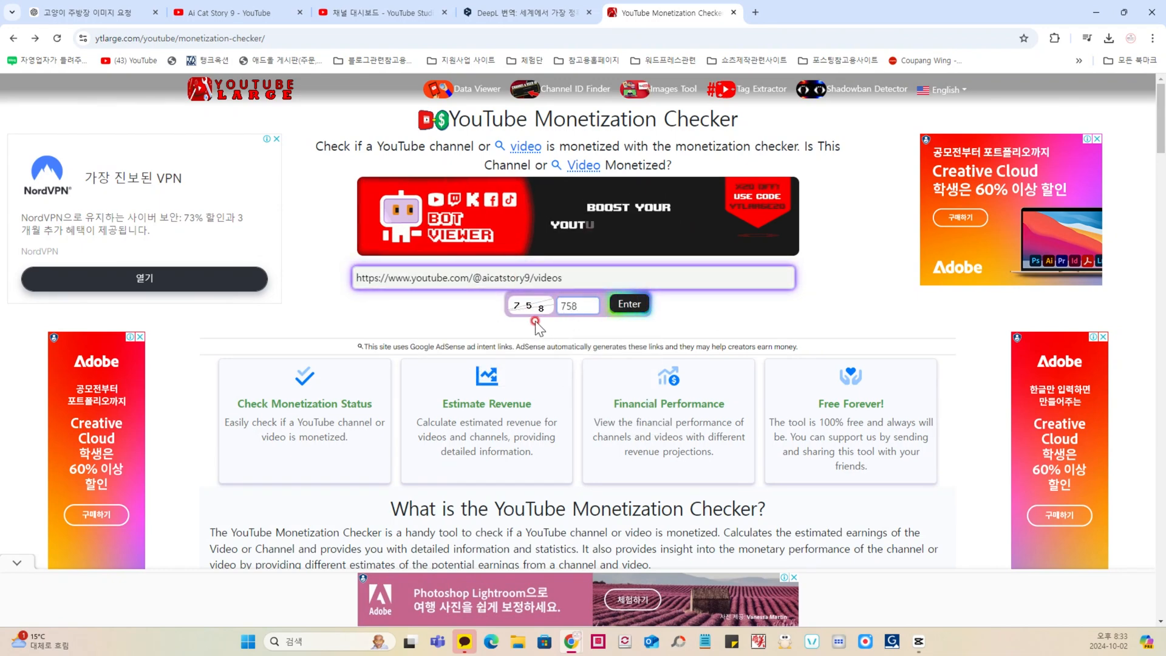
pyautogui.click(633, 305)
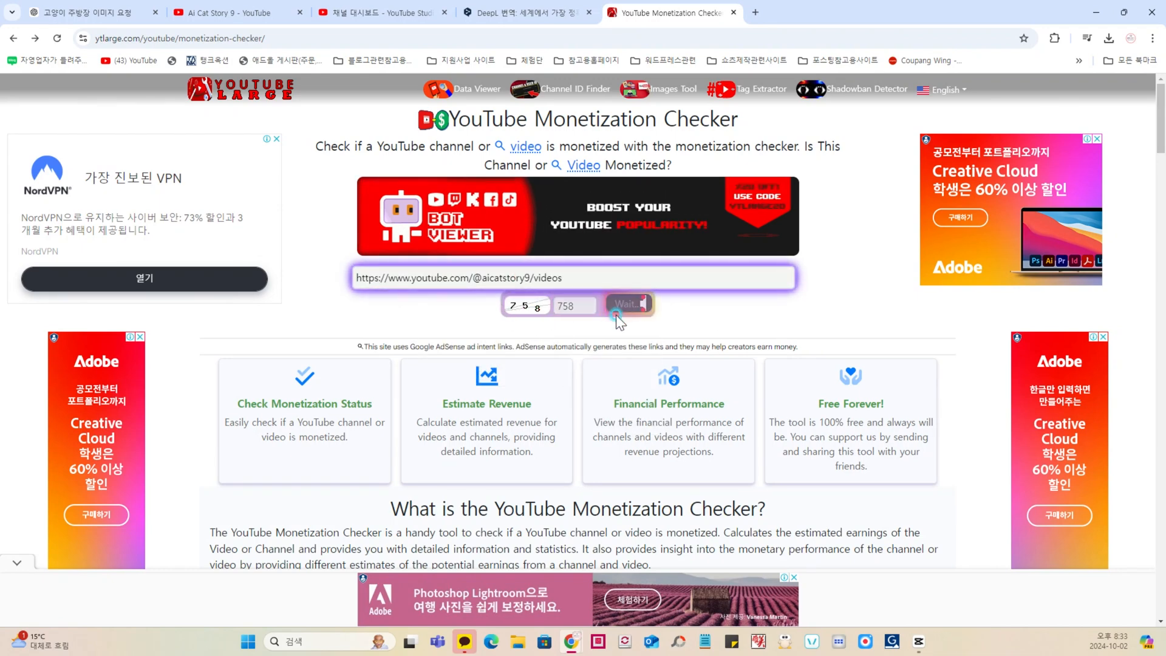
pyautogui.click(362, 338)
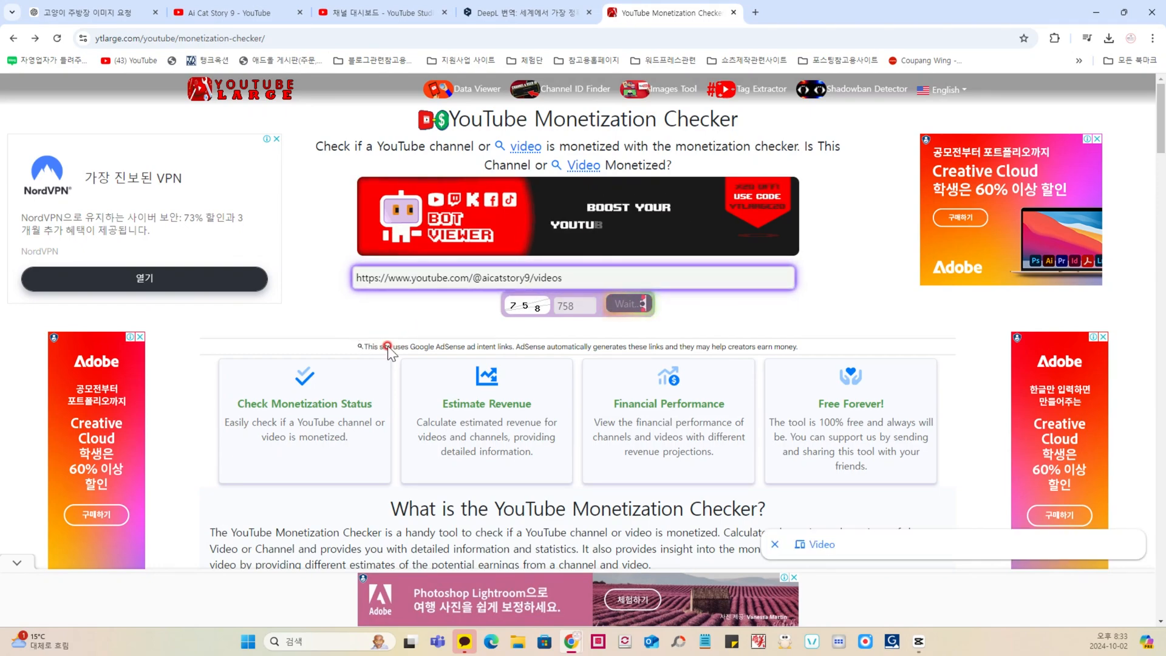
# Step: Find the Ai Cat Story 9 results and examine the channel's monetization status
pyautogui.scroll(-10, 360, 362)
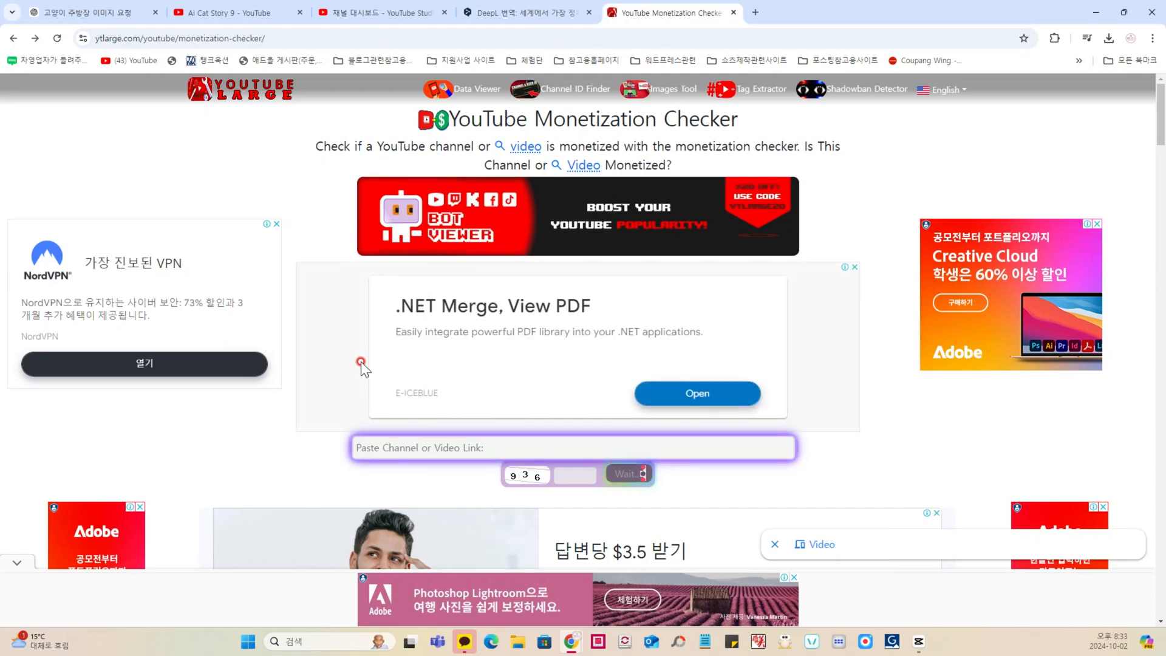
pyautogui.scroll(-10, 362, 371)
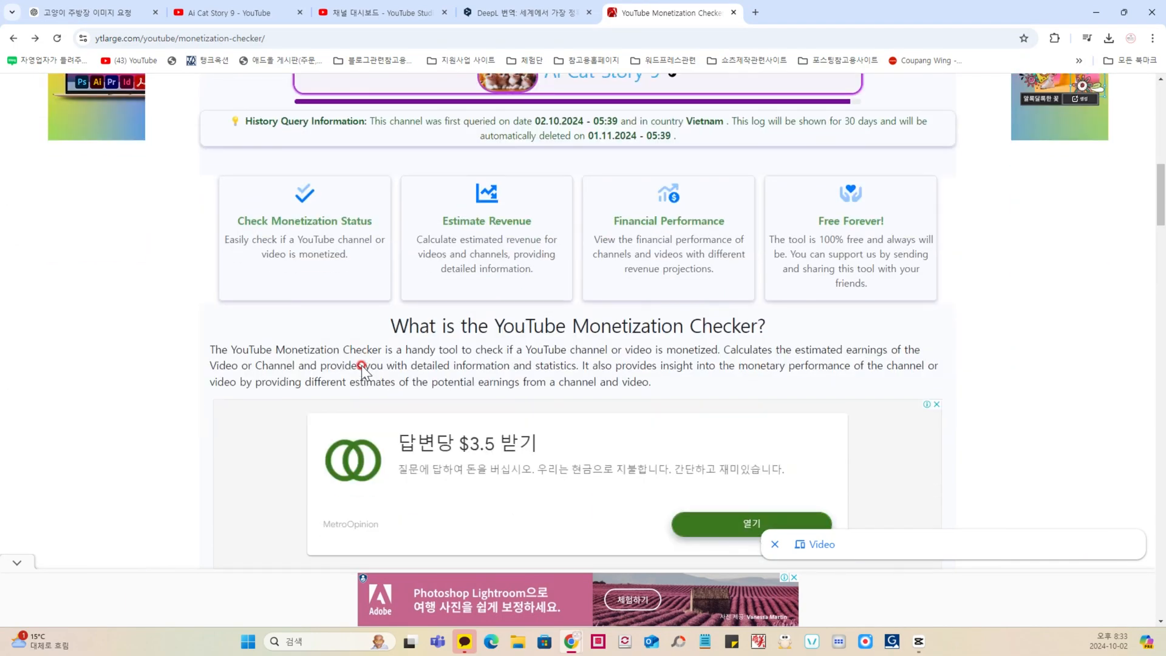
pyautogui.scroll(3, 371, 358)
pyautogui.scroll(2, 494, 337)
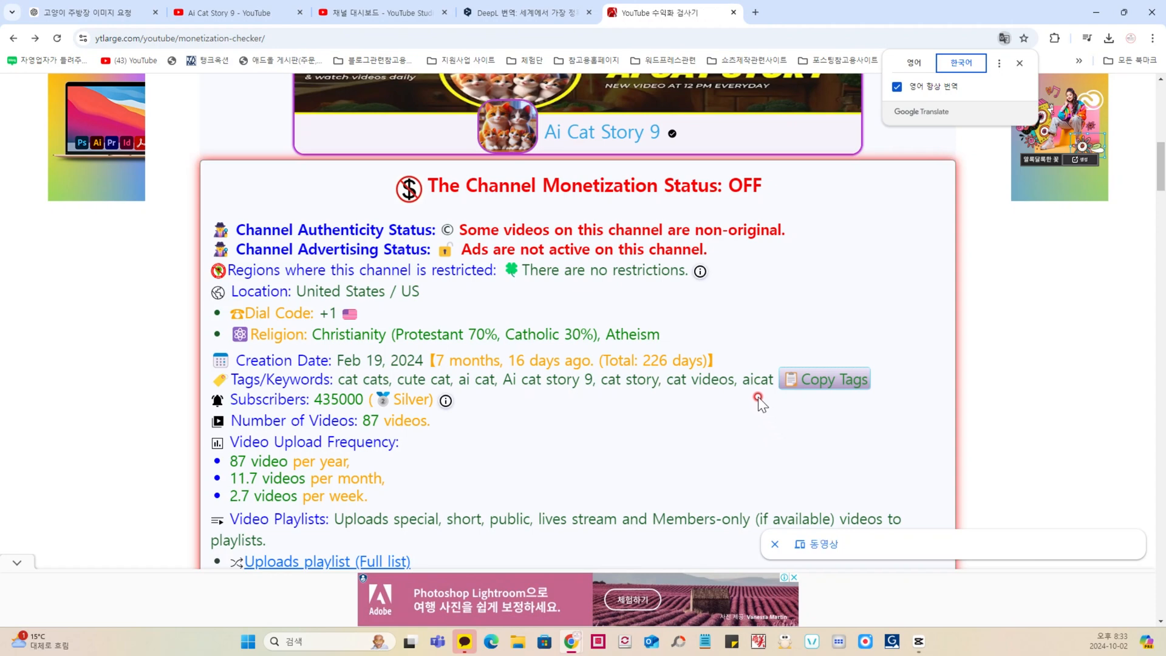
pyautogui.scroll(2, 655, 306)
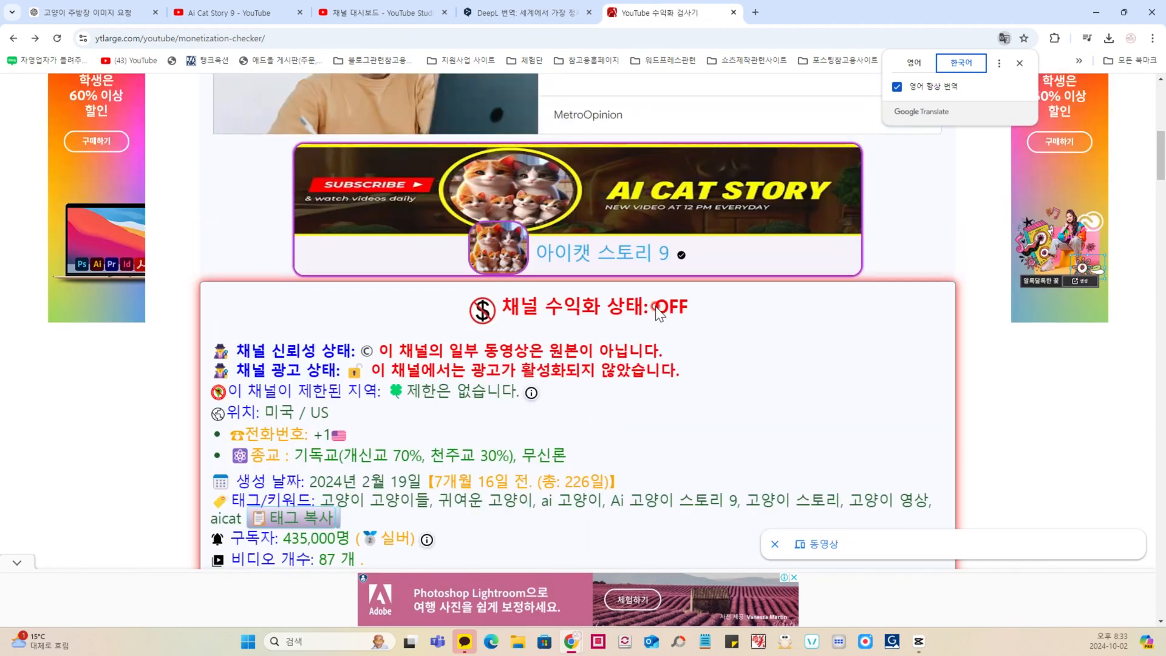
pyautogui.moveTo(509, 307); pyautogui.dragTo(693, 307)
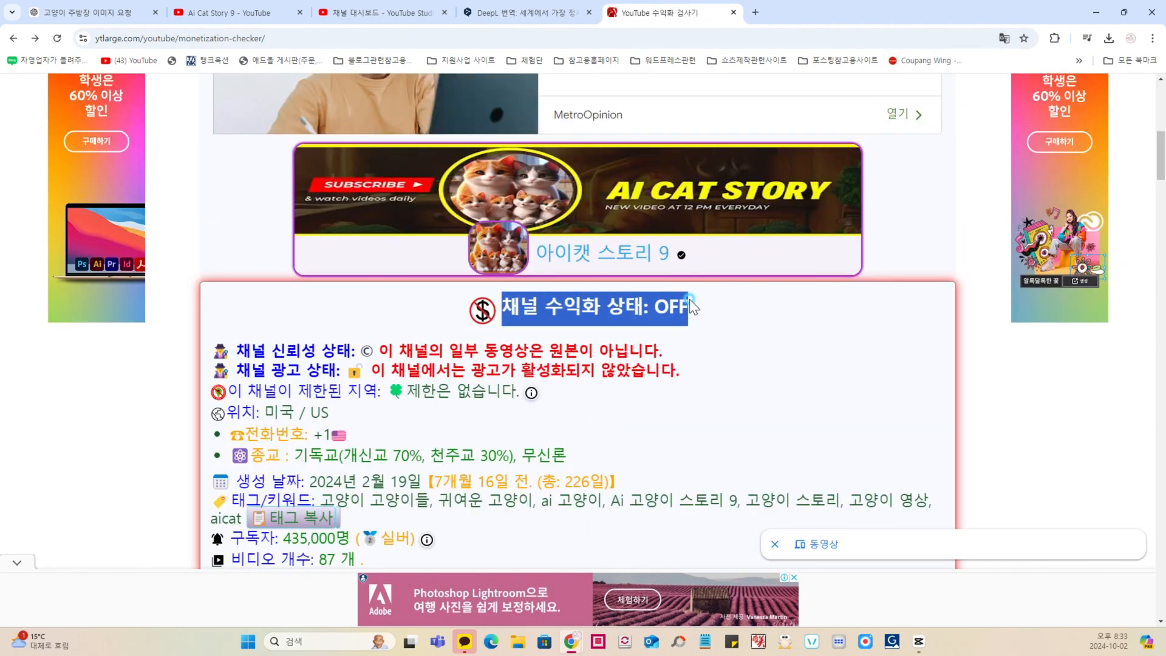
pyautogui.click(693, 326)
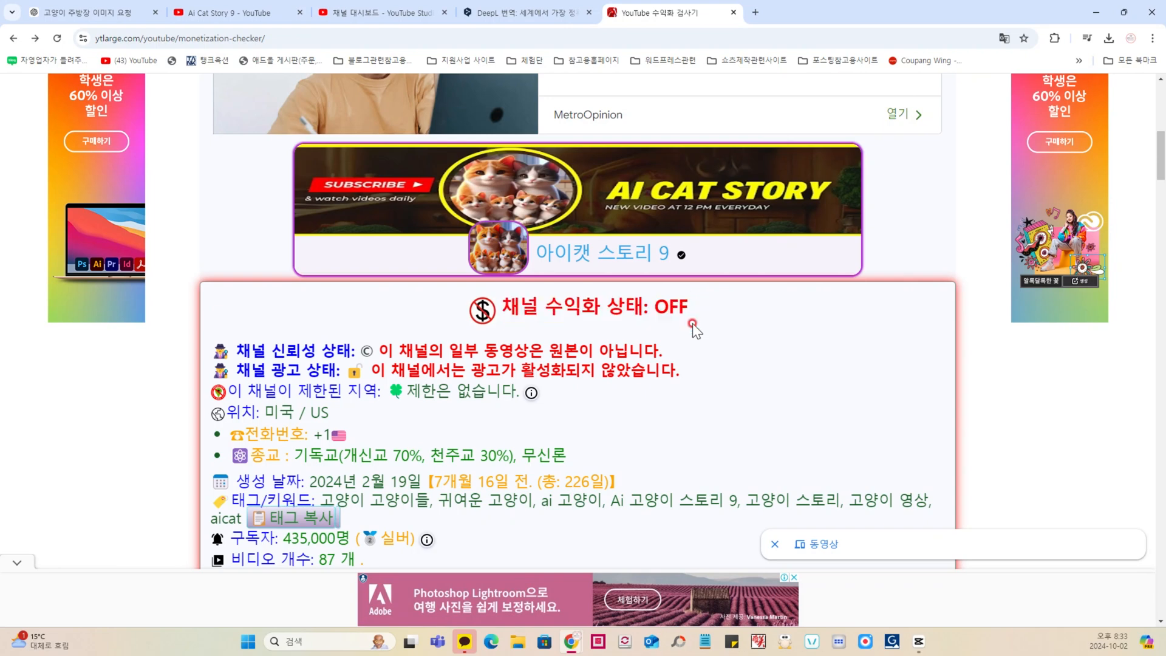
# Step: Read the remaining Ai Cat Story 9 details, such as authenticity, ad status, creation date and upload frequency
pyautogui.scroll(-1, 692, 326)
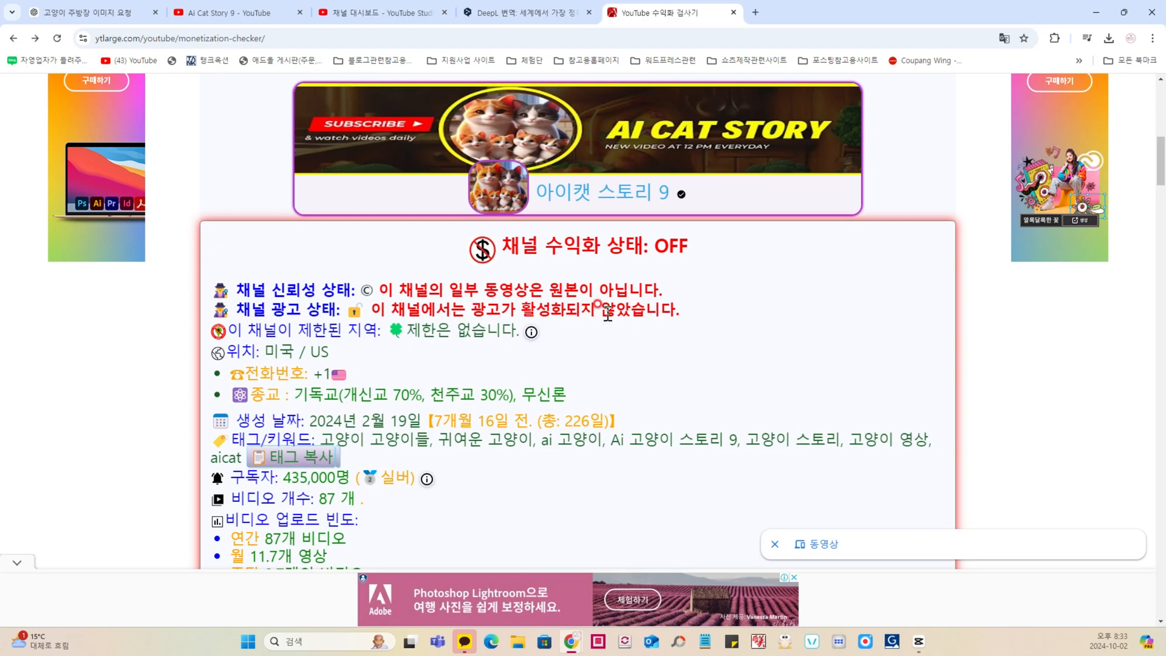
pyautogui.scroll(-3, 610, 325)
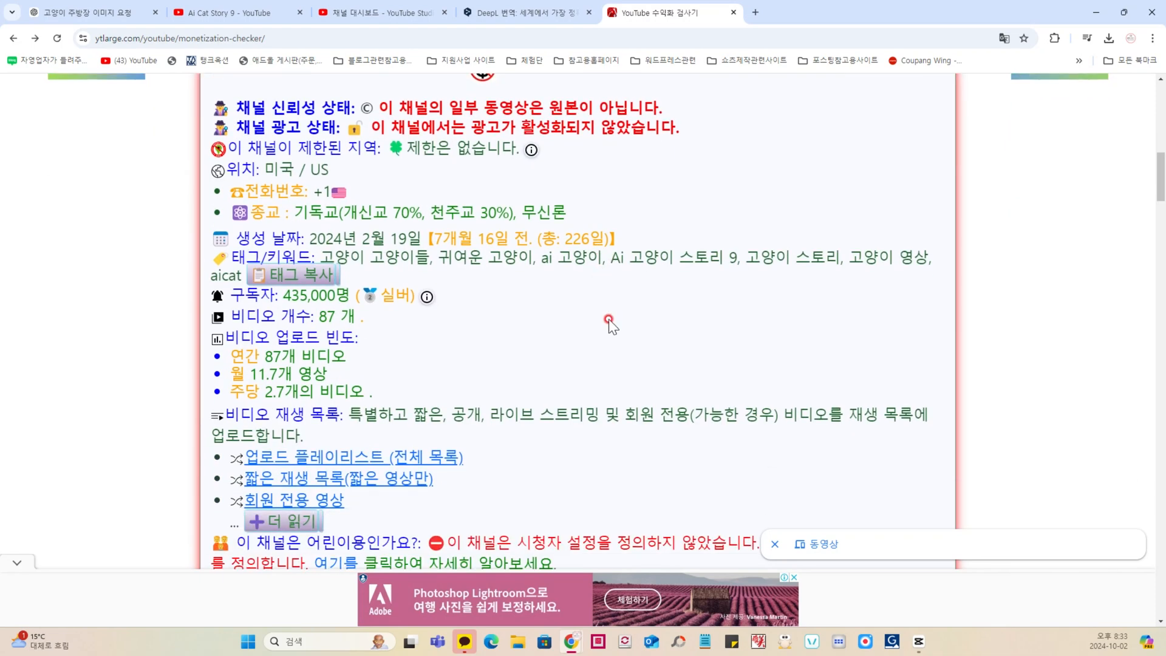
pyautogui.scroll(-2, 608, 321)
pyautogui.scroll(6, 610, 322)
# Step: Switch to the AiCat7 YouTube channel, check its subscriber count and copy the channel address
pyautogui.click(254, 11)
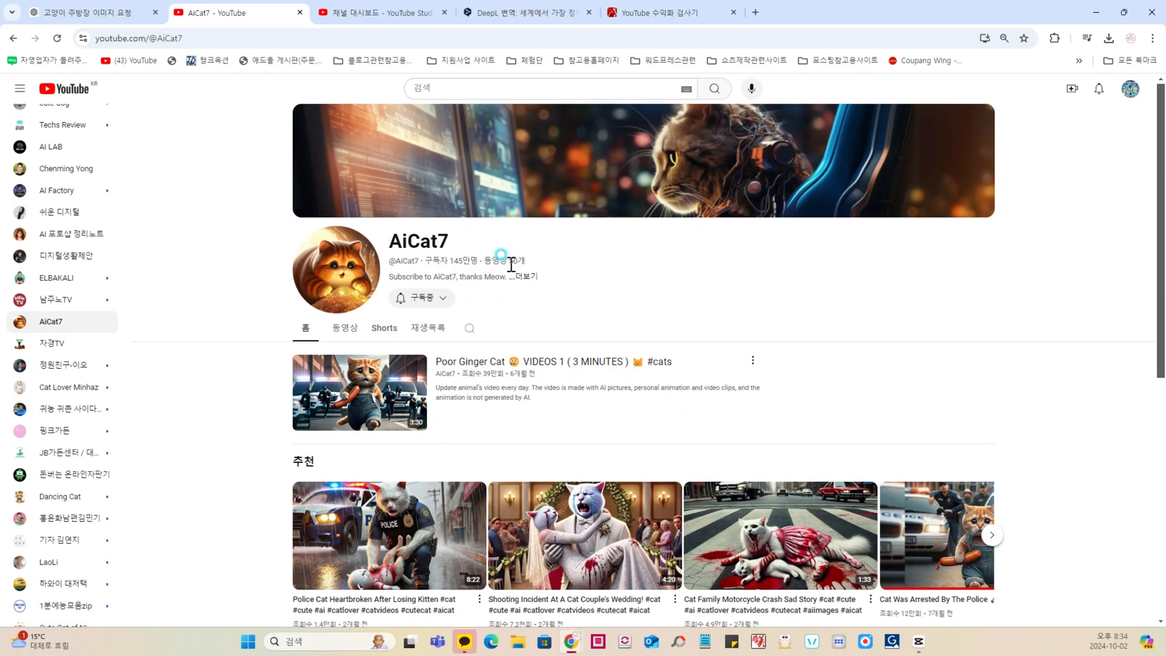
pyautogui.moveTo(448, 263); pyautogui.dragTo(479, 262)
pyautogui.click(203, 38)
pyautogui.hotkey('ctrl', 'c')
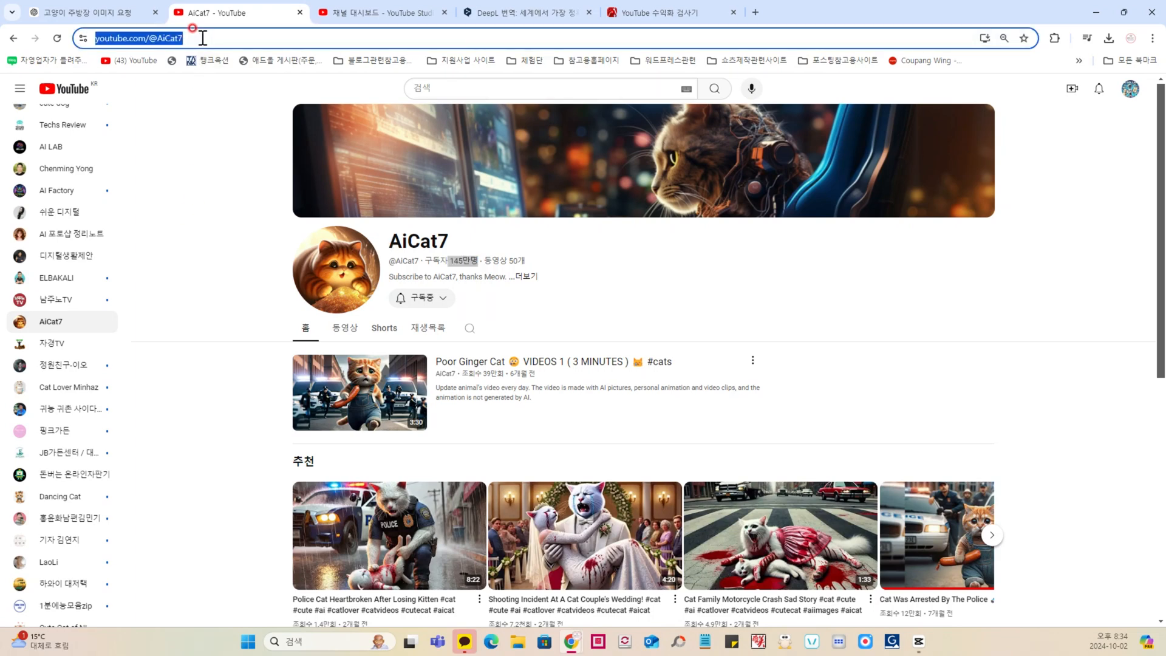
pyautogui.click(682, 12)
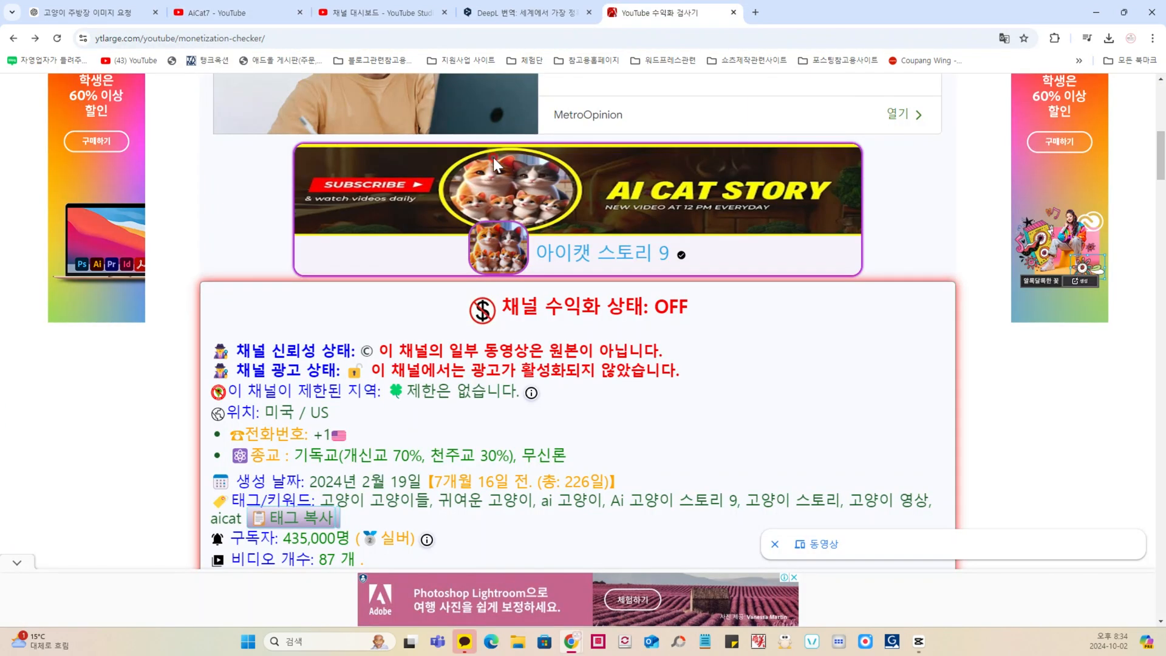
pyautogui.scroll(9, 486, 176)
pyautogui.click(441, 425)
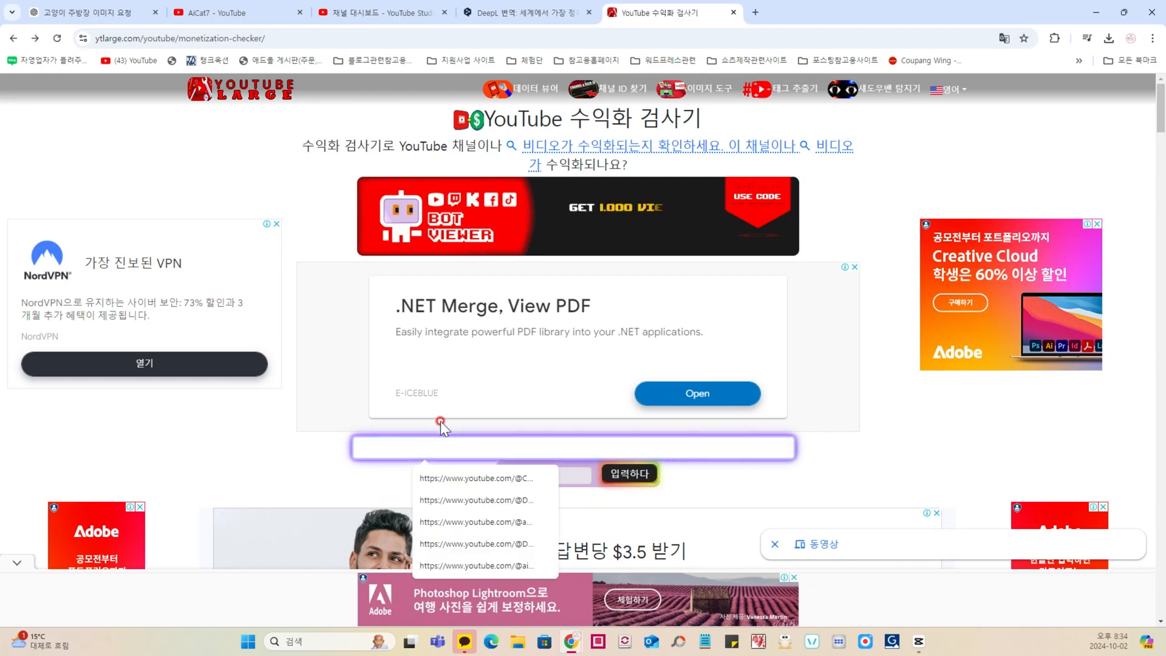
pyautogui.hotkey('ctrl', 'v')
pyautogui.scroll(-2, 468, 445)
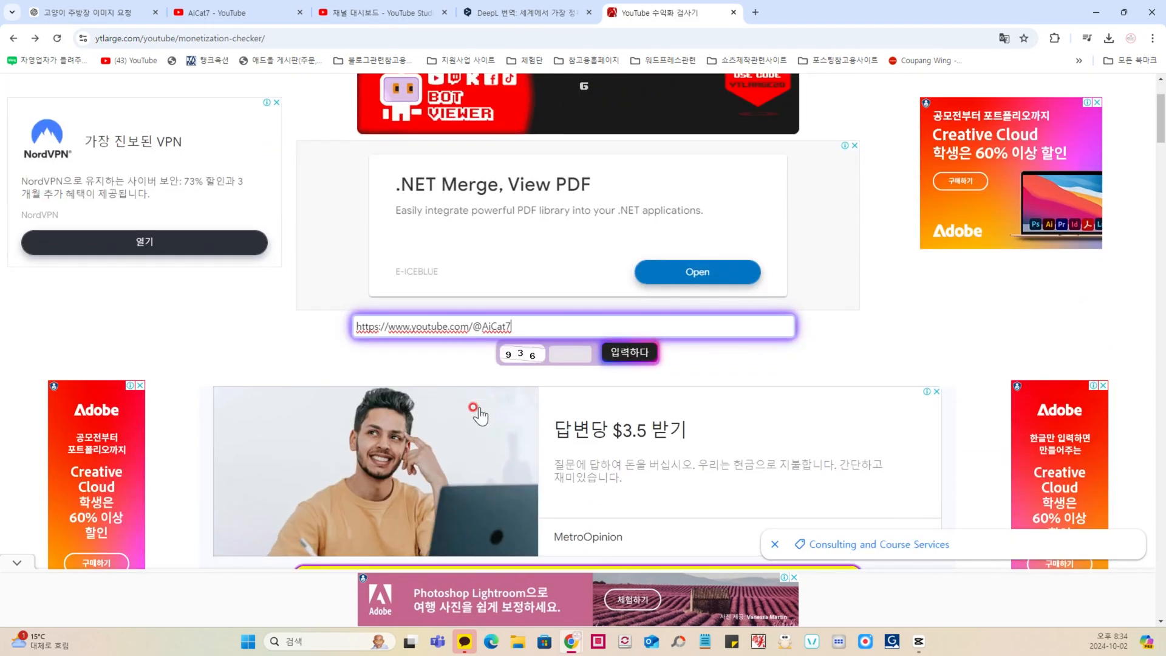
pyautogui.click(559, 357)
pyautogui.write('936')
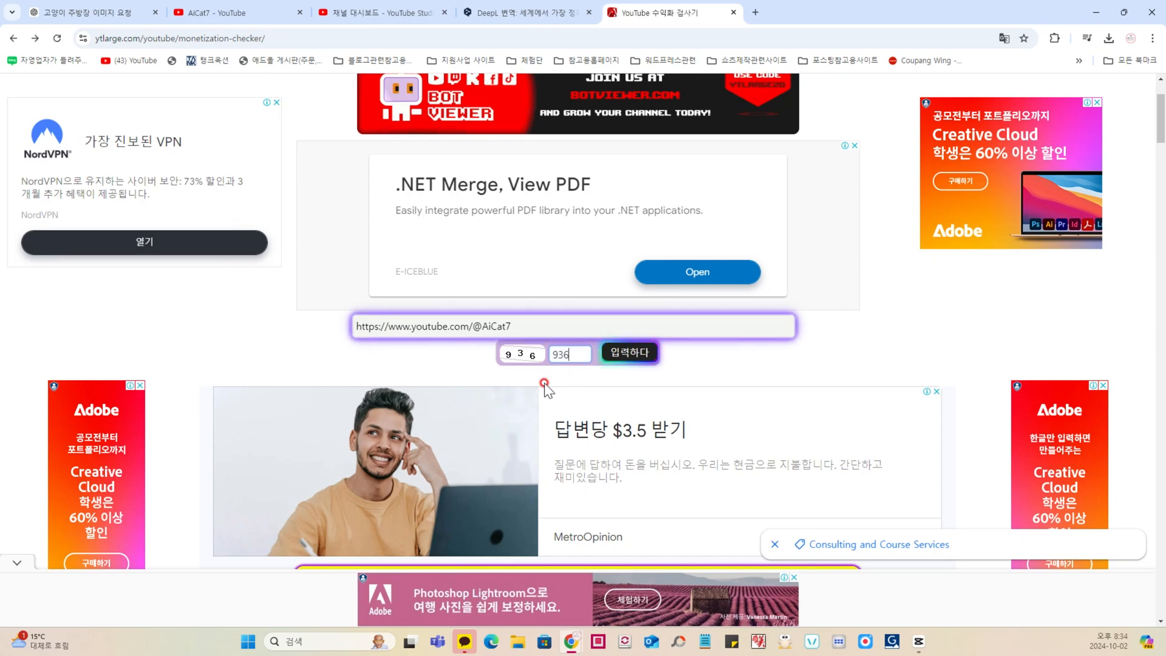
pyautogui.click(632, 353)
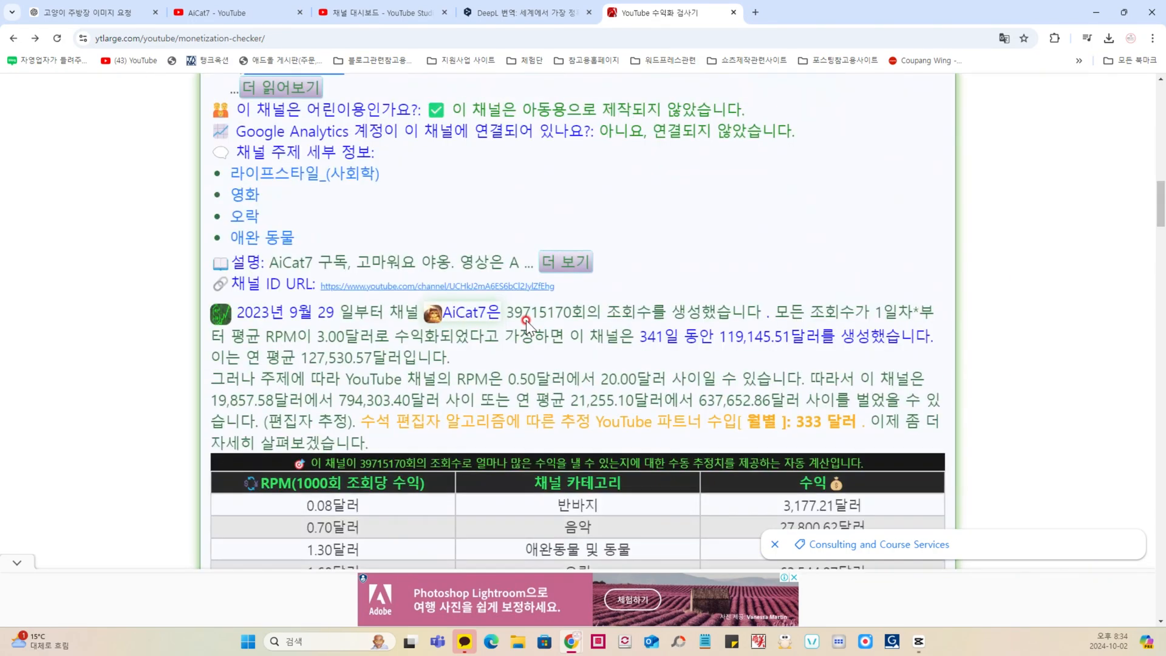
# Step: Examine AiCat7's monetization status and channel authenticity status in the results
pyautogui.scroll(9, 527, 325)
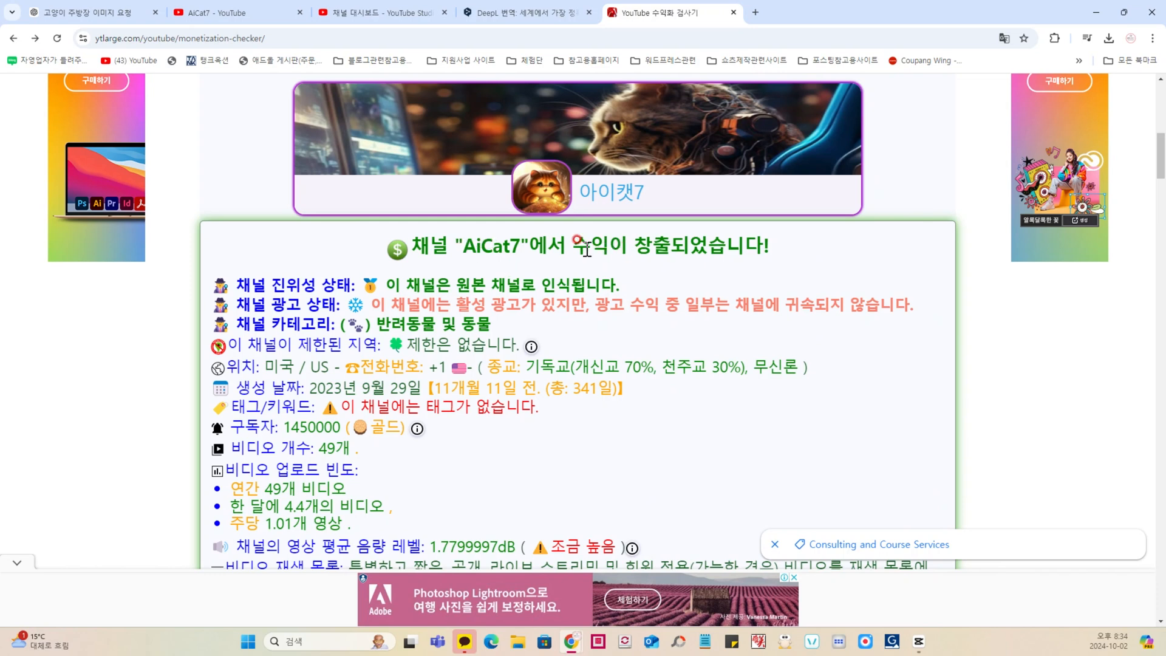
pyautogui.moveTo(580, 246); pyautogui.dragTo(748, 246)
pyautogui.moveTo(457, 285); pyautogui.dragTo(559, 280)
pyautogui.click(580, 306)
# Step: Examine AiCat7's creation date and its estimated total revenue in the results
pyautogui.scroll(-1, 579, 328)
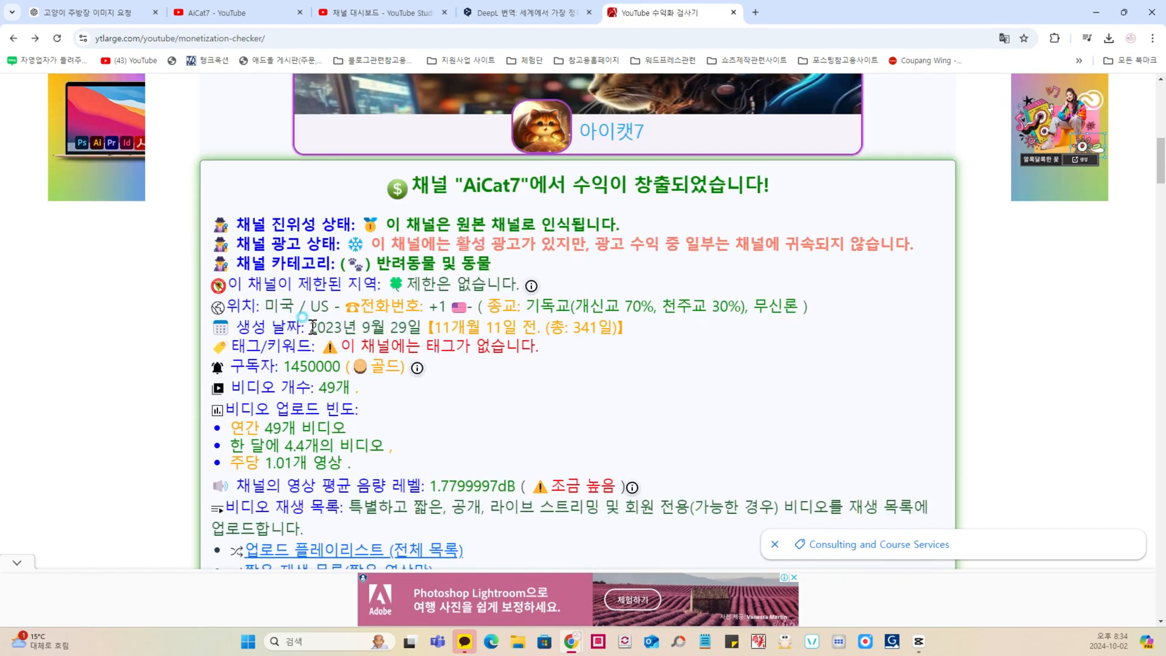
pyautogui.moveTo(312, 328); pyautogui.dragTo(480, 328)
pyautogui.moveTo(640, 316); pyautogui.dragTo(771, 319)
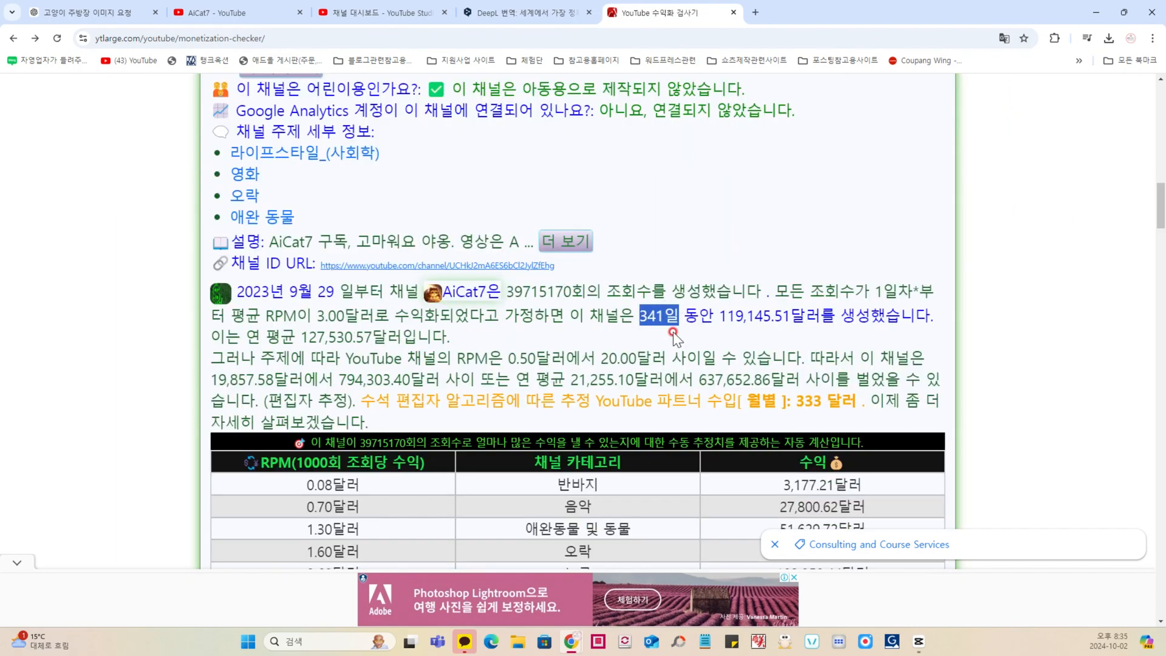
pyautogui.click(591, 316)
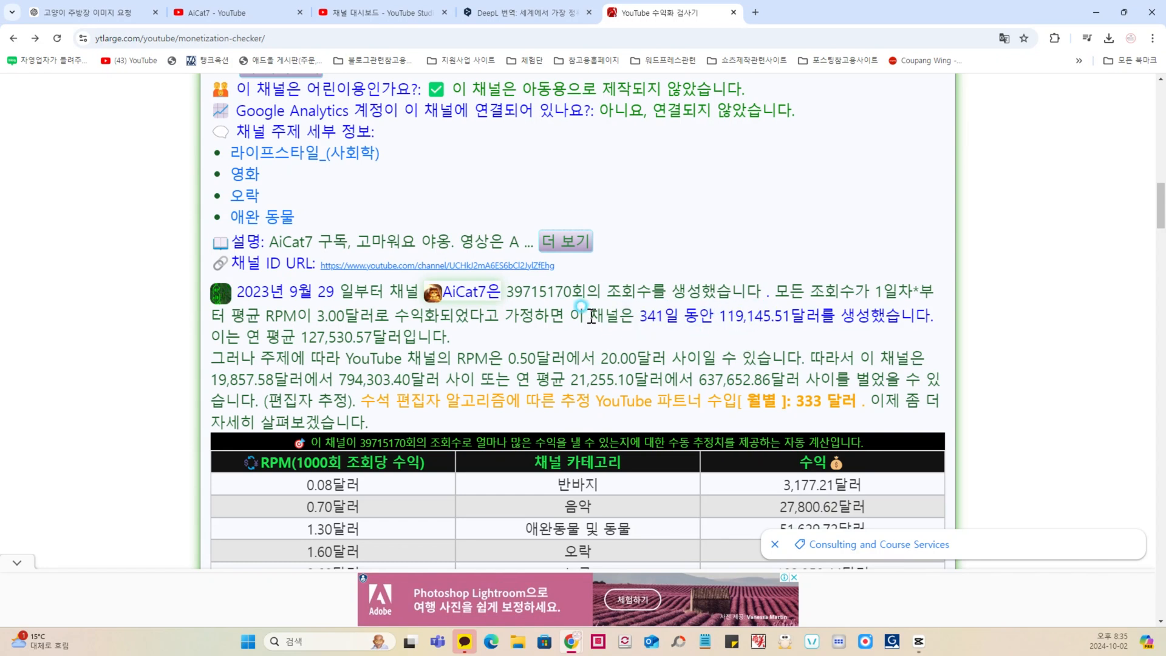
pyautogui.scroll(10, 591, 317)
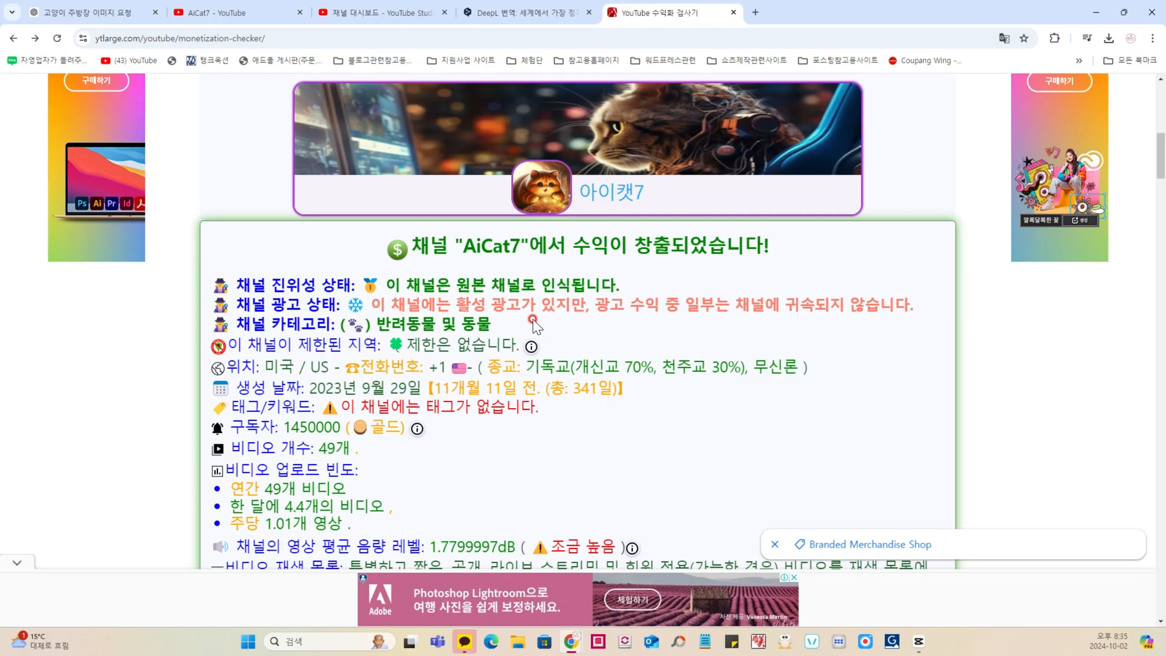
# Step: Switch to the AiCat7 YouTube channel and look over its featured cat story videos and Shorts
pyautogui.click(227, 13)
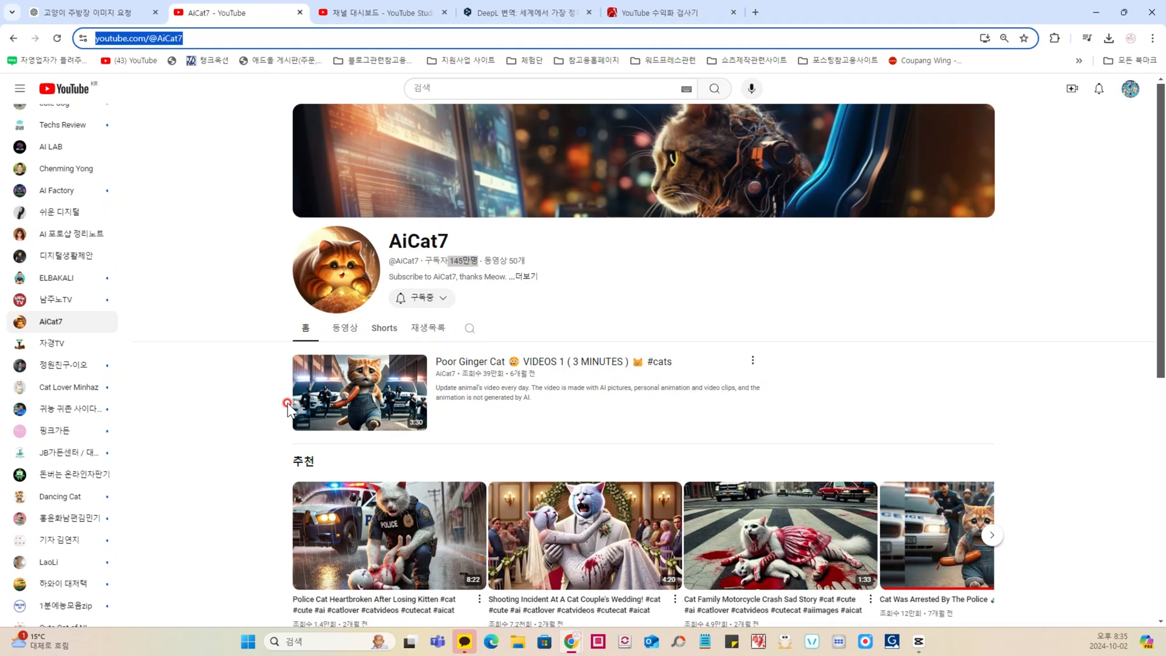
pyautogui.scroll(-2, 496, 395)
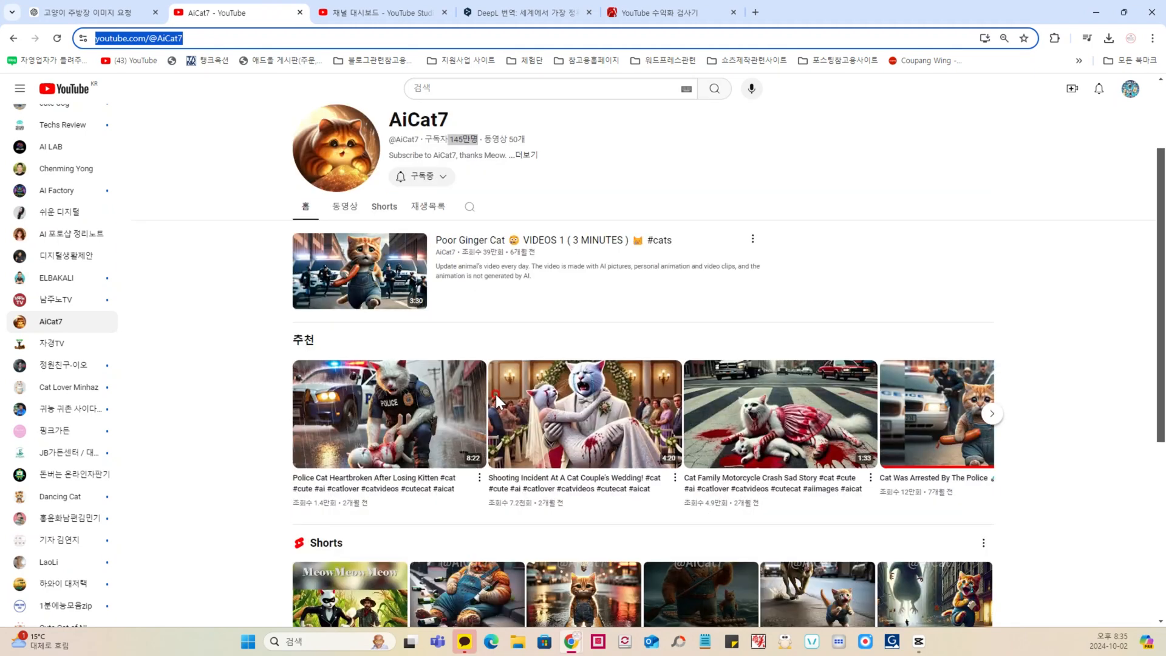
pyautogui.scroll(2, 245, 389)
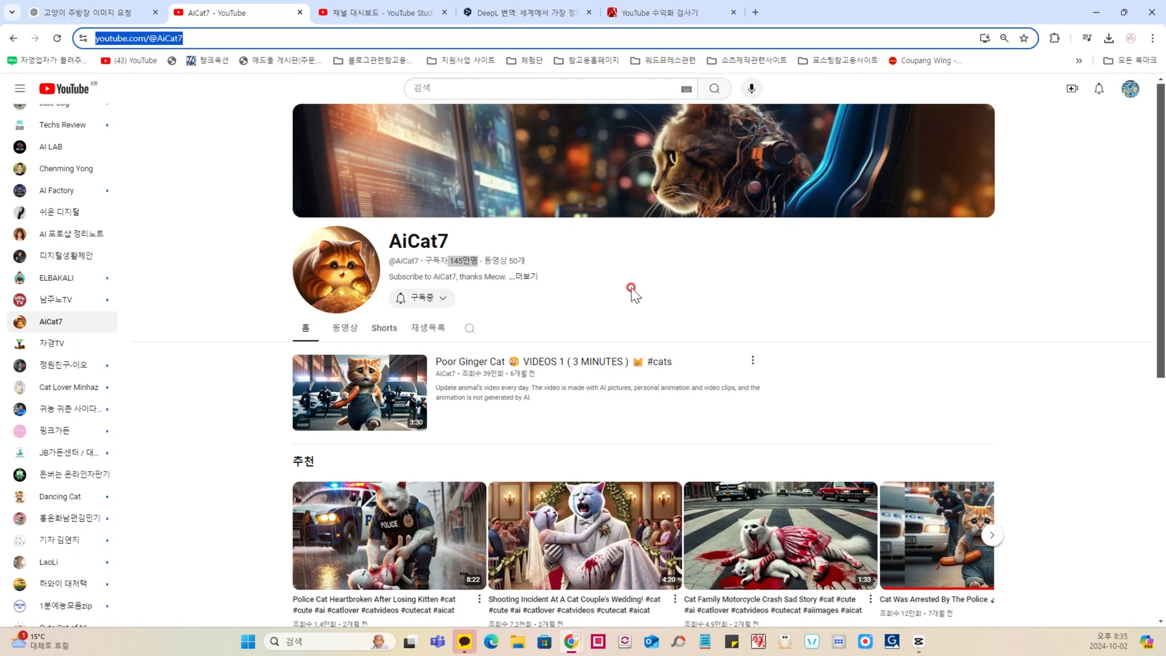
# Step: Switch to the ChatGPT conversation and examine the cat chef image and video prompts written for Kling AI
pyautogui.hotkey('ctrl', 'pageup')
pyautogui.scroll(-10, 435, 319)
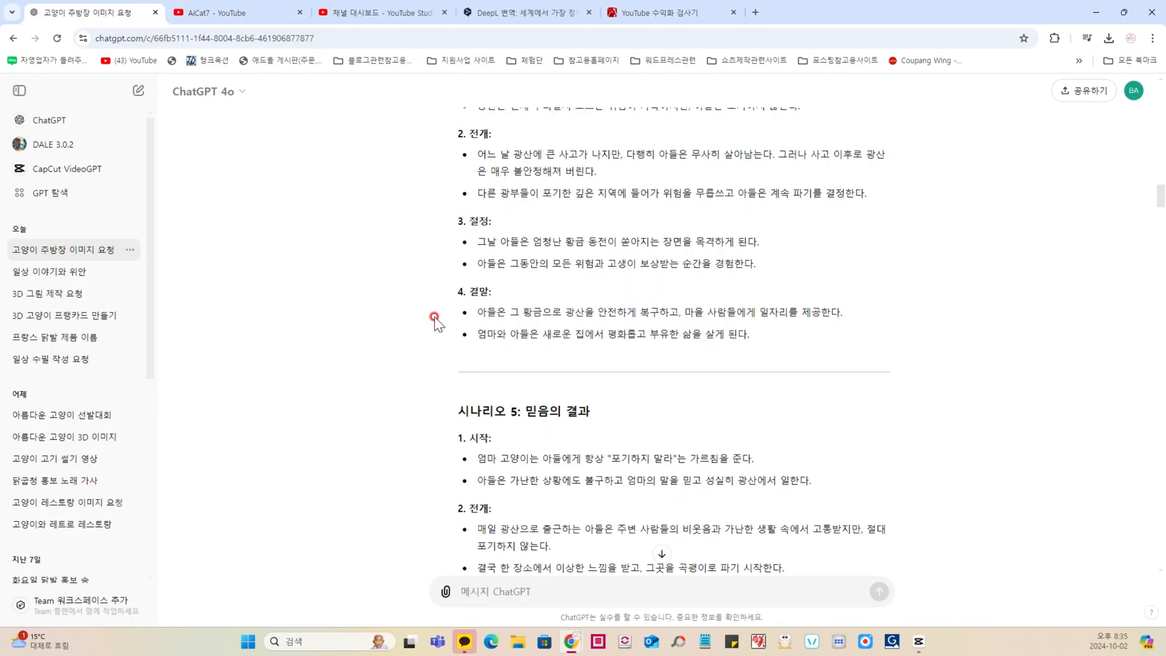
pyautogui.scroll(10, 435, 319)
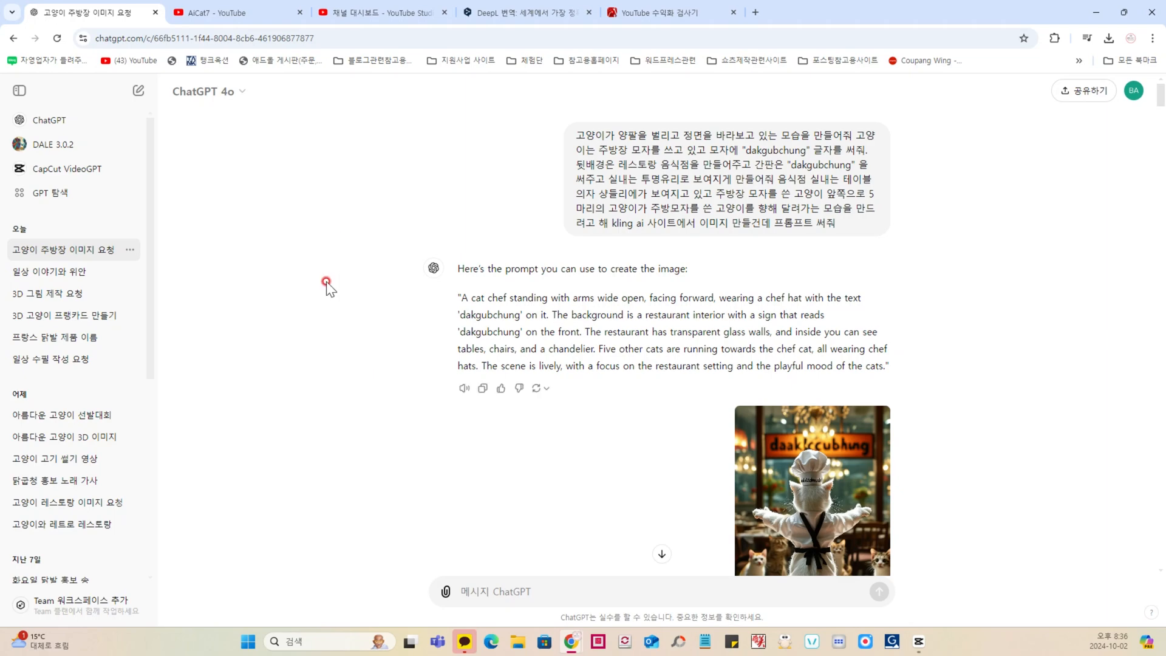
pyautogui.scroll(-4, 366, 321)
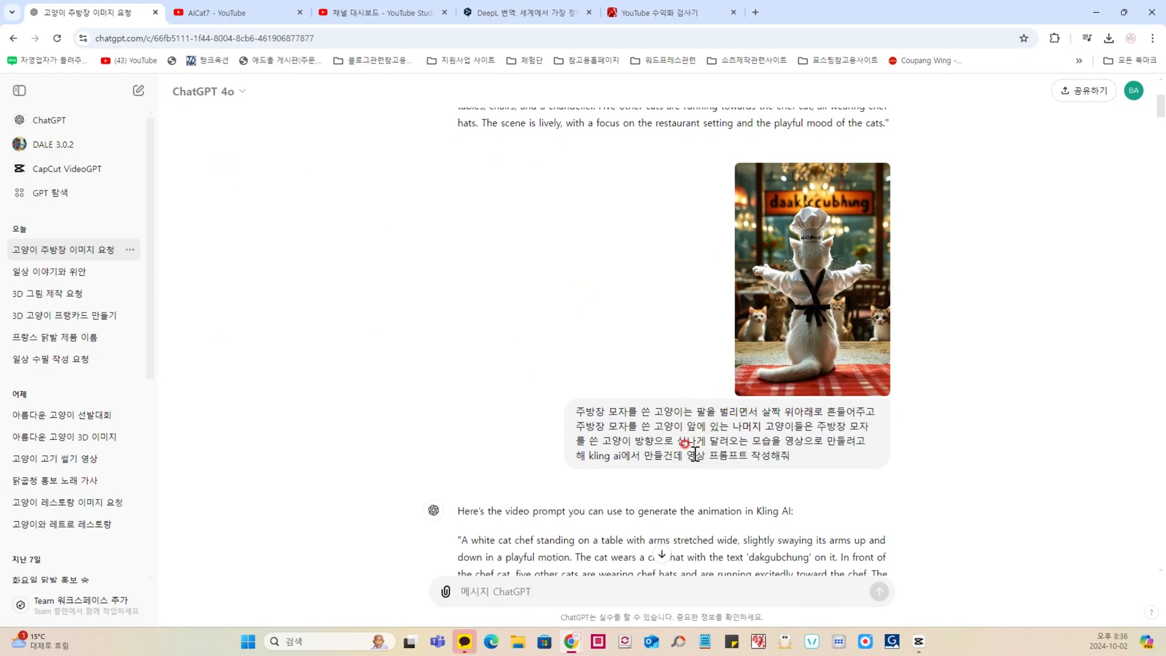
pyautogui.scroll(-2, 694, 455)
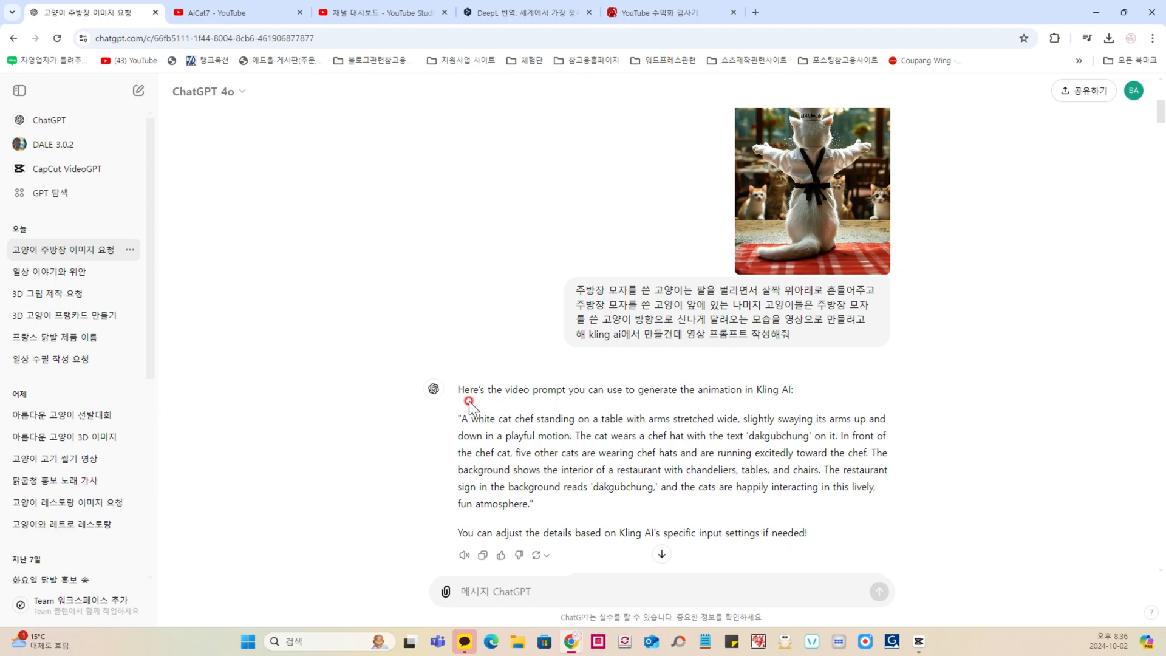
pyautogui.scroll(-1, 480, 406)
pyautogui.scroll(-2, 486, 407)
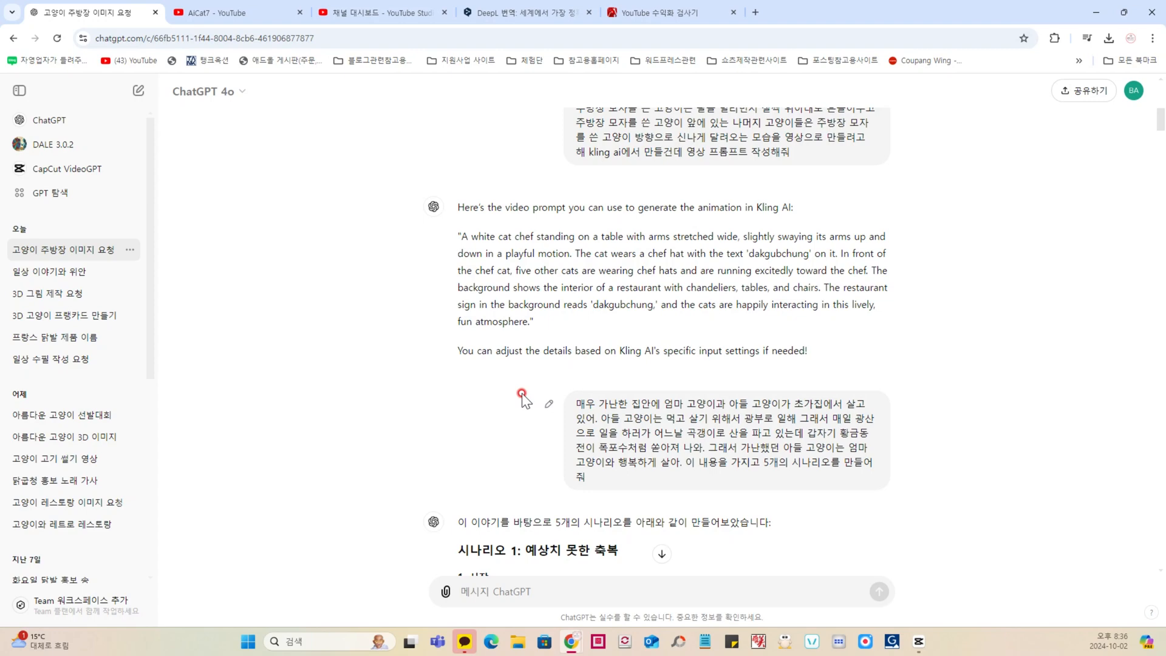
pyautogui.scroll(1, 532, 374)
pyautogui.scroll(-1, 504, 340)
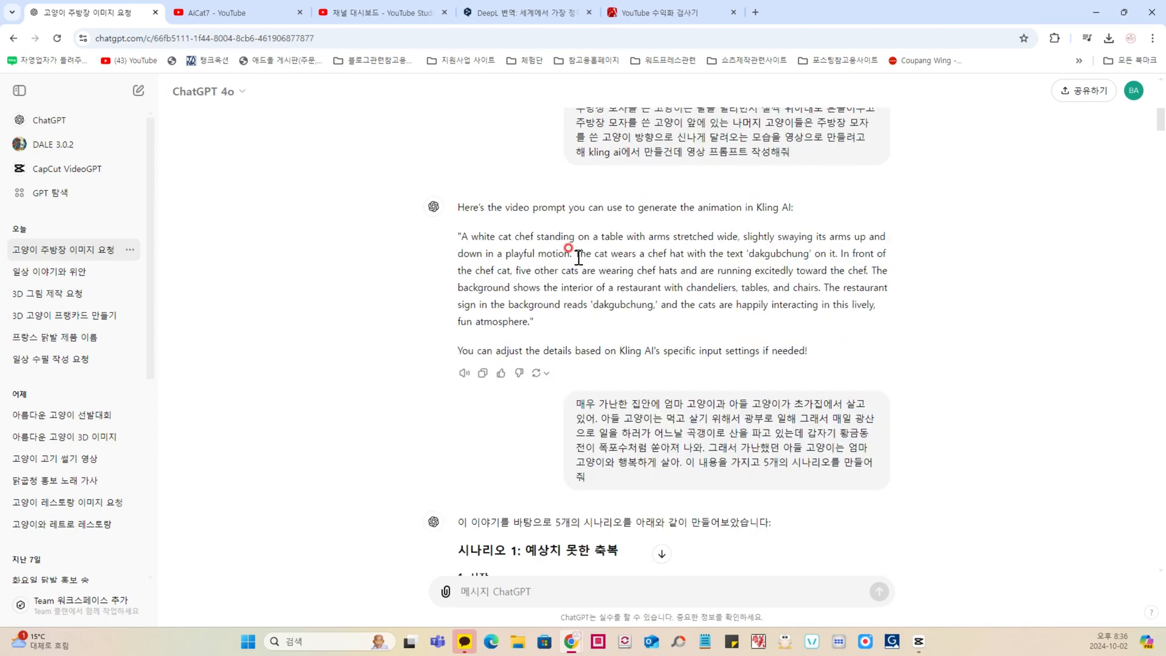
# Step: Examine the opening of the Korean story request about the poor mother cat and her miner son
pyautogui.scroll(-1, 579, 258)
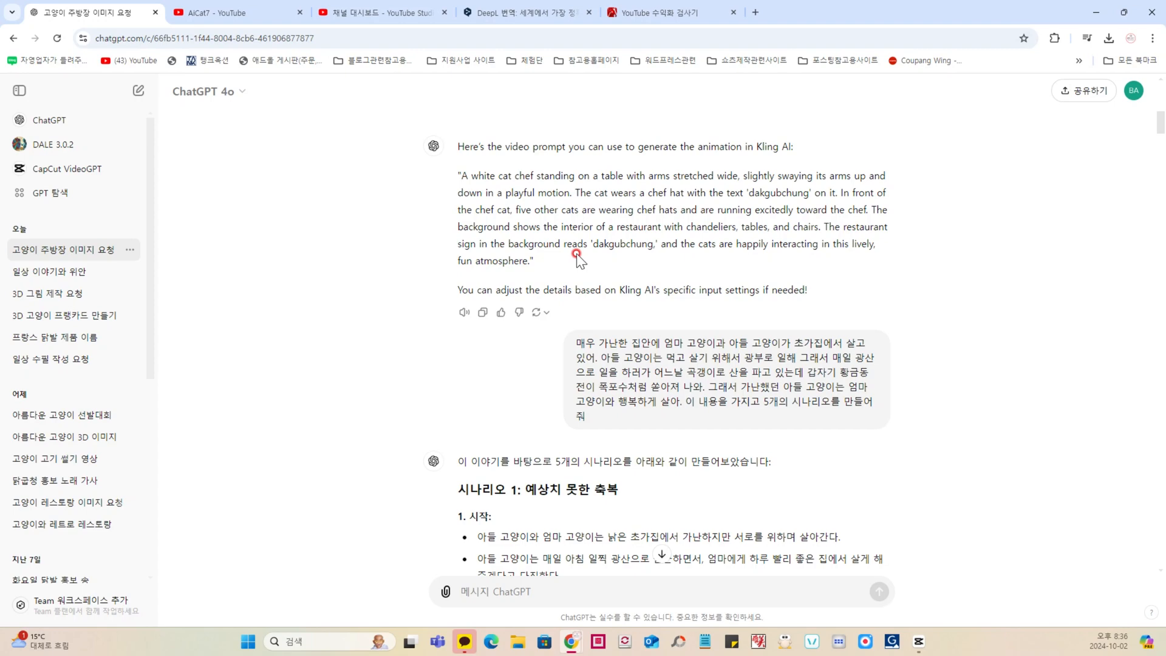
pyautogui.scroll(-1, 578, 258)
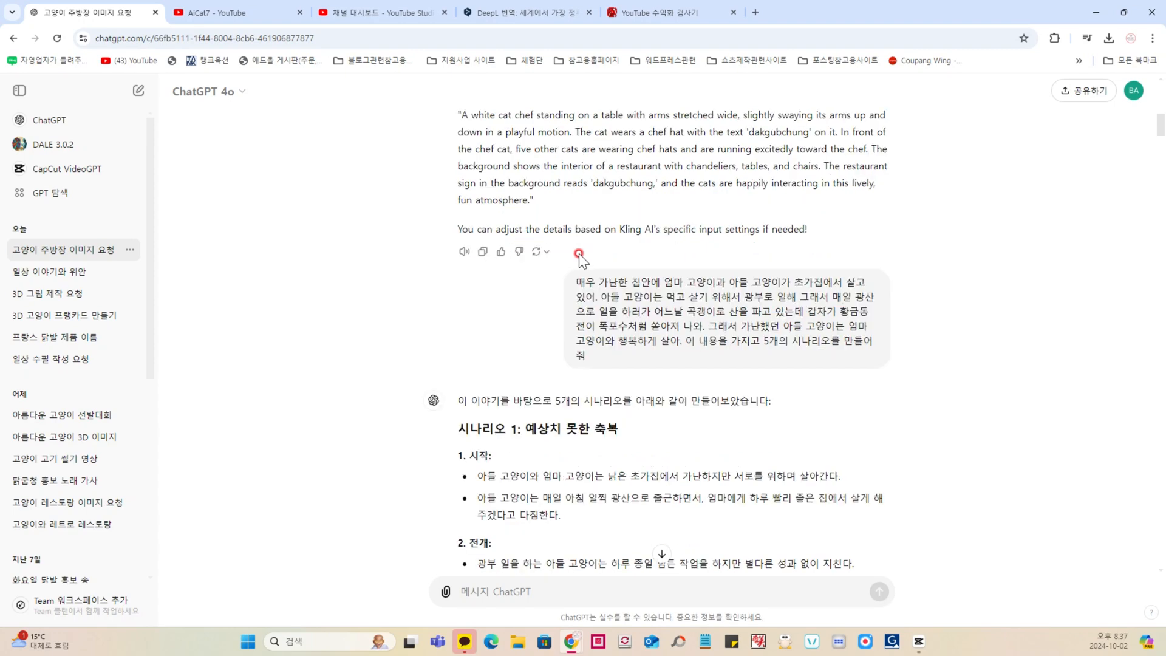
pyautogui.scroll(-1, 579, 254)
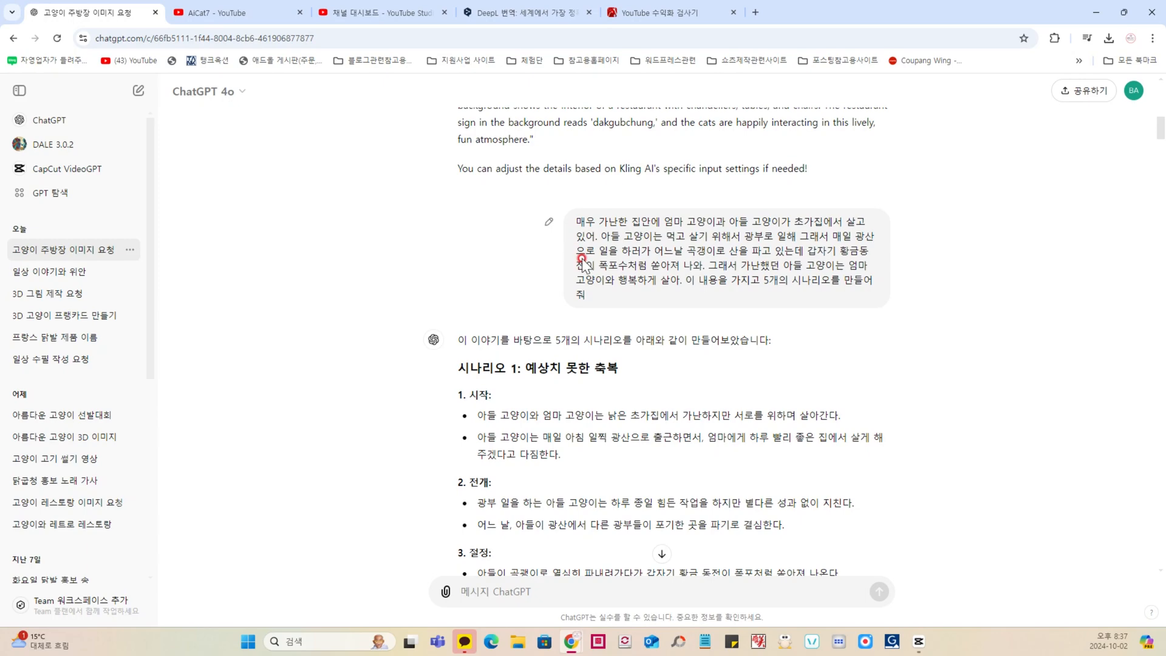
pyautogui.scroll(-1, 582, 260)
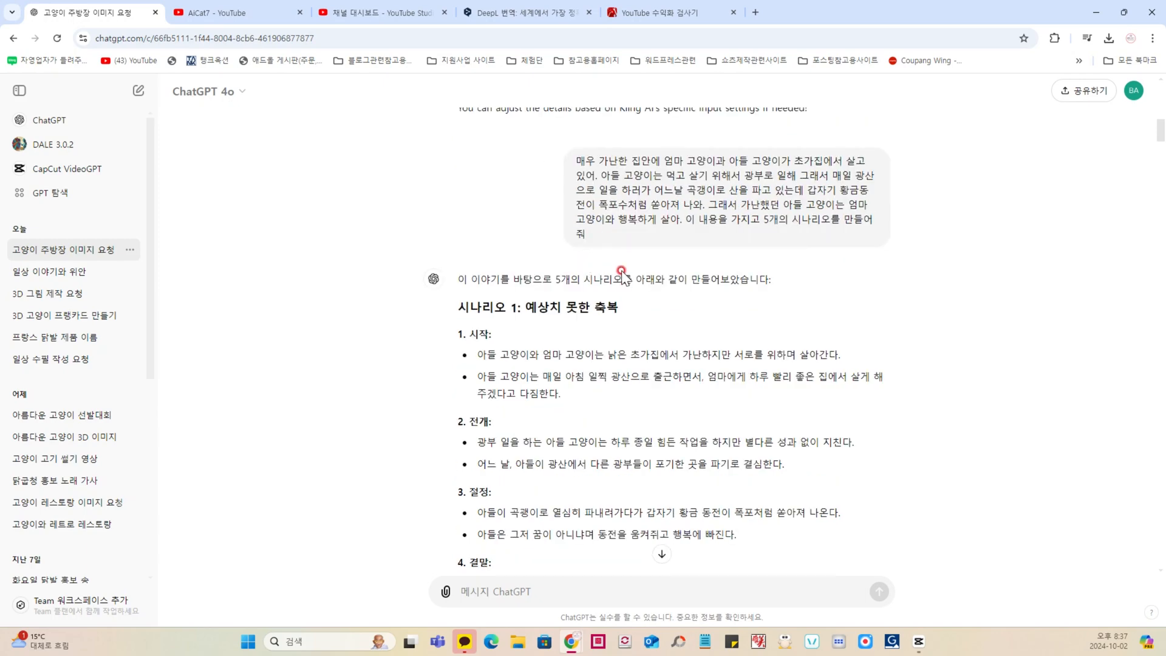
pyautogui.scroll(4, 595, 267)
pyautogui.scroll(-3, 607, 286)
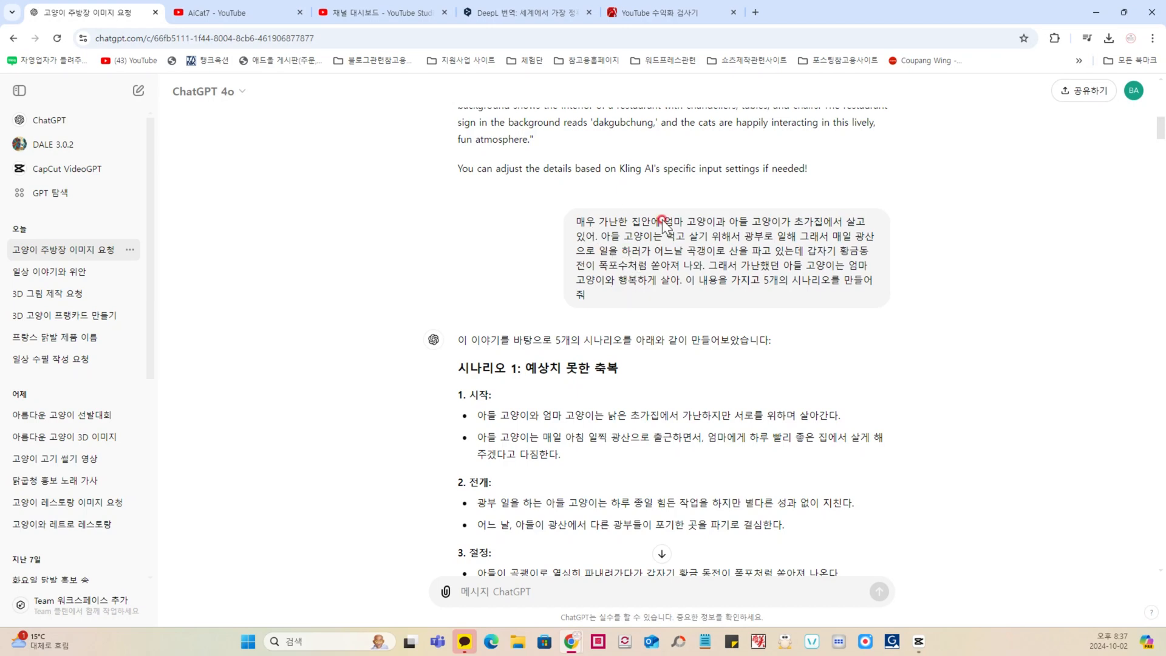
pyautogui.moveTo(598, 221); pyautogui.dragTo(814, 220)
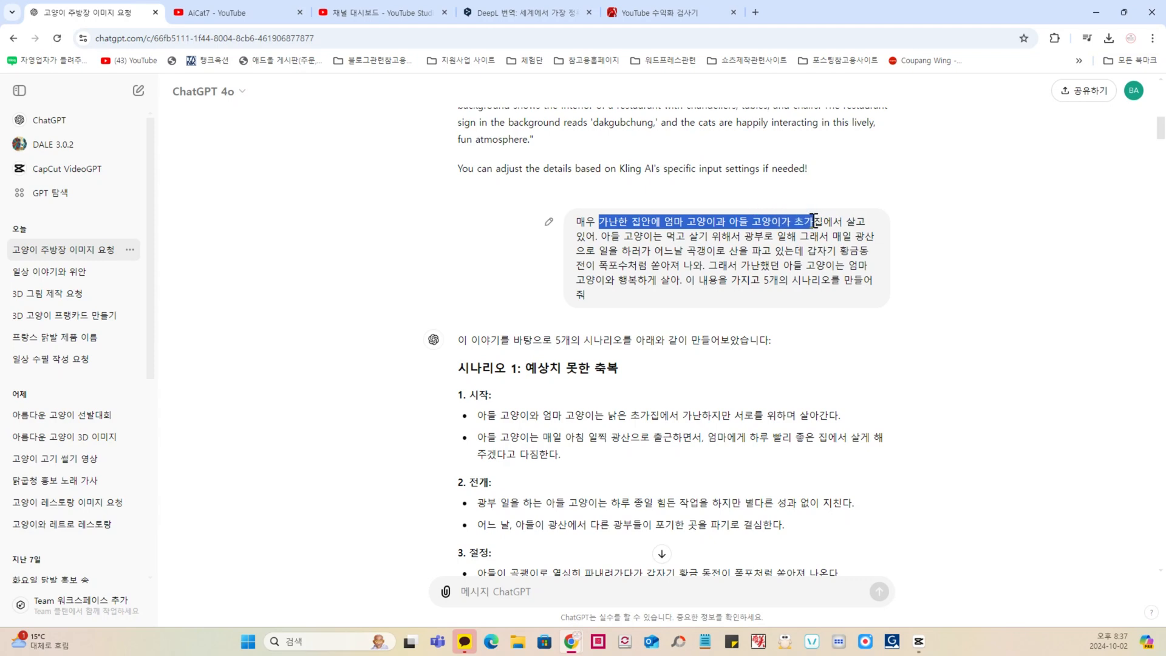
pyautogui.click(655, 239)
pyautogui.moveTo(610, 235); pyautogui.dragTo(774, 230)
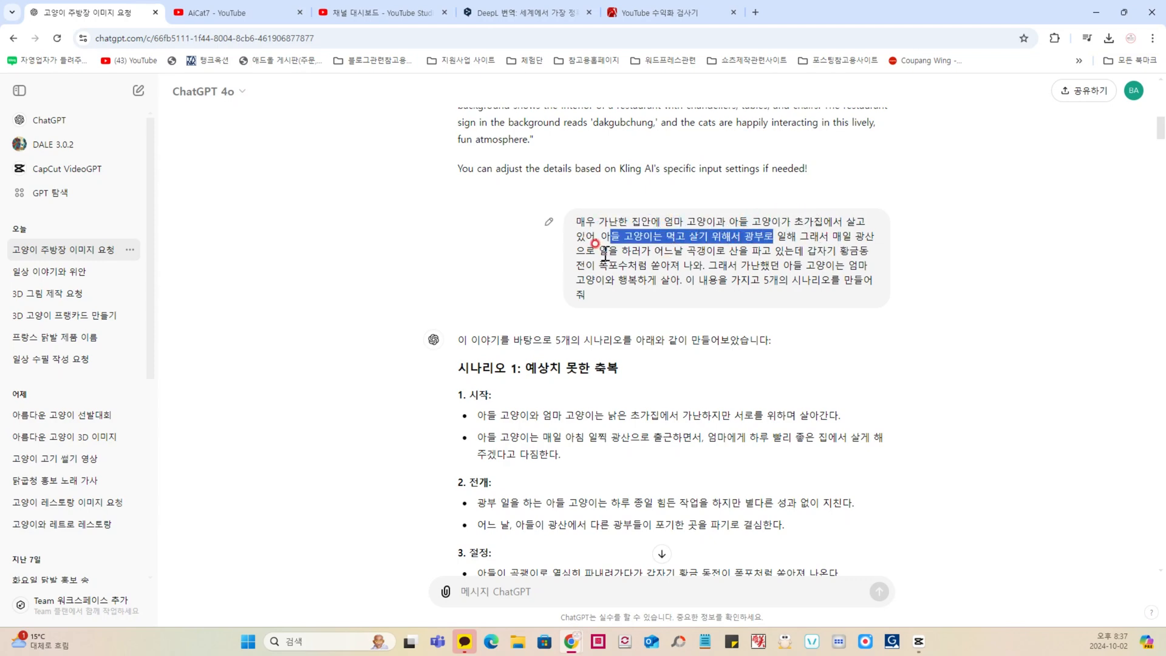
# Step: Examine the rest of the story request, from the pickaxe digging to the instruction to write five scenarios
pyautogui.moveTo(605, 253); pyautogui.dragTo(770, 258)
pyautogui.click(694, 252)
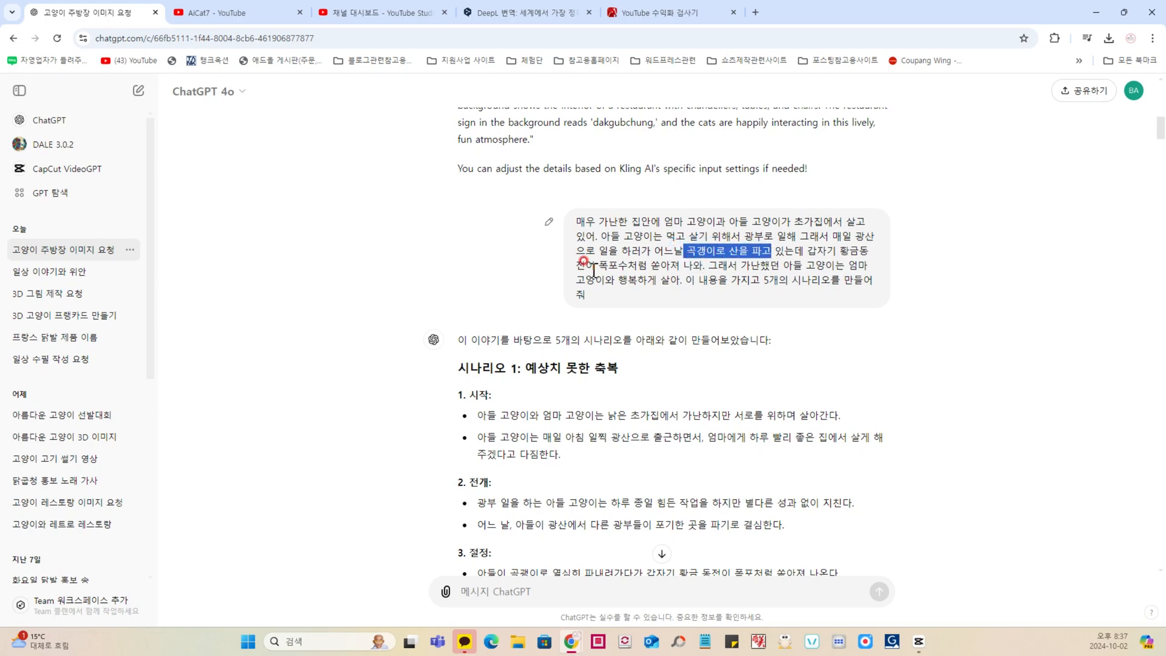
pyautogui.moveTo(584, 265); pyautogui.dragTo(806, 266)
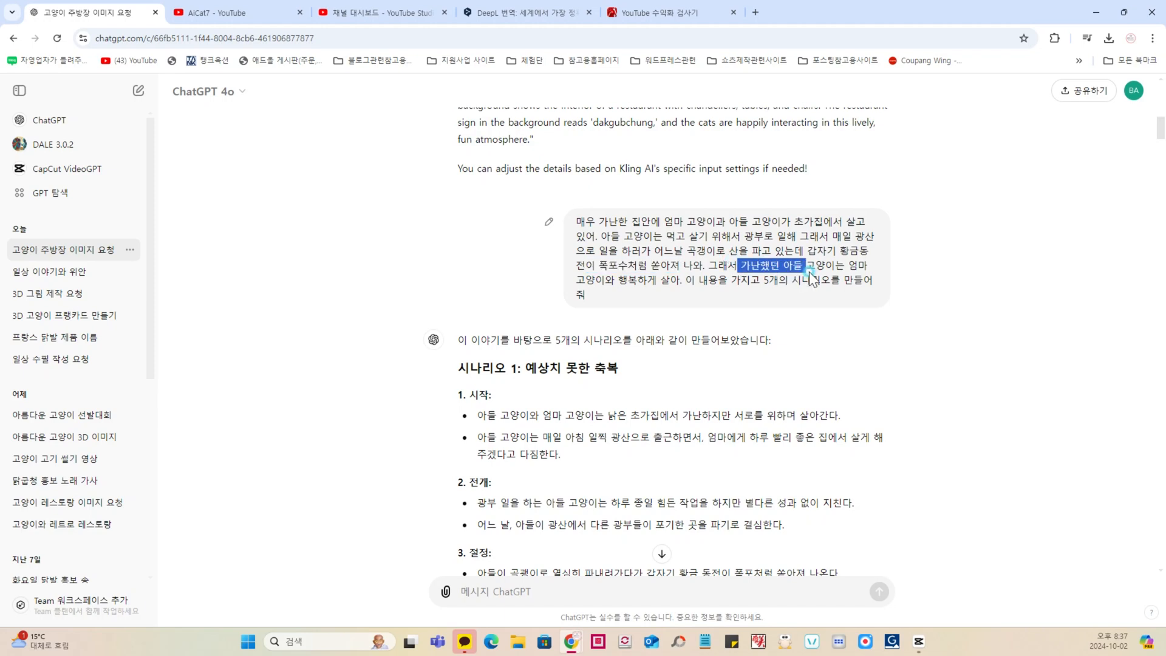
pyautogui.moveTo(616, 280); pyautogui.dragTo(830, 285)
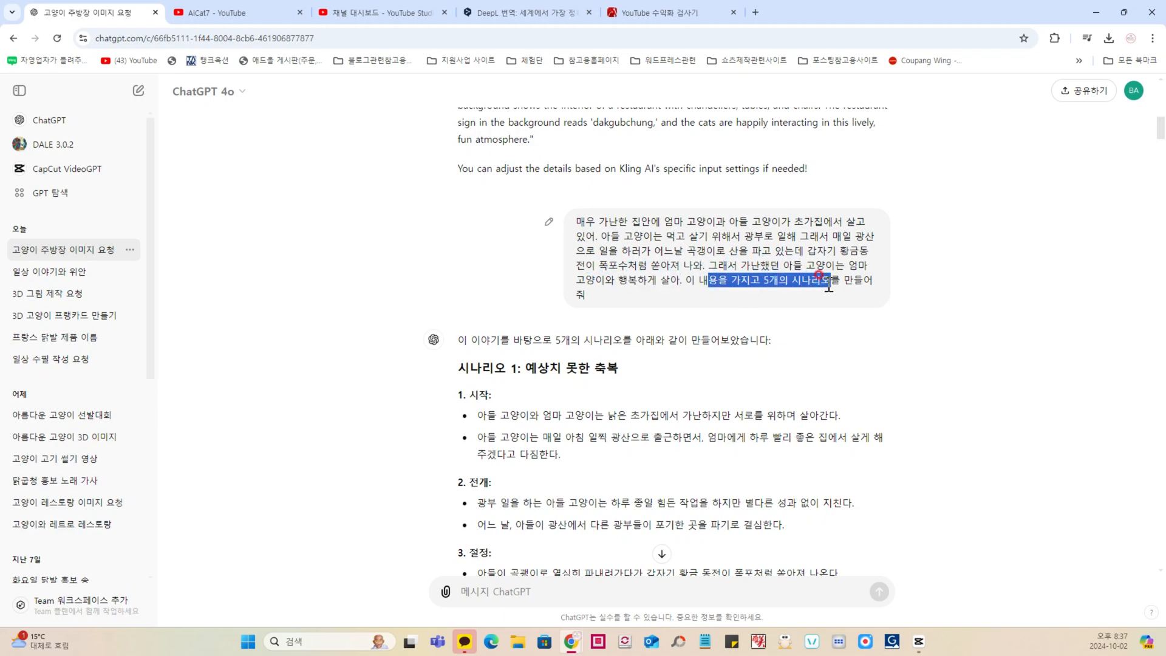
pyautogui.click(688, 258)
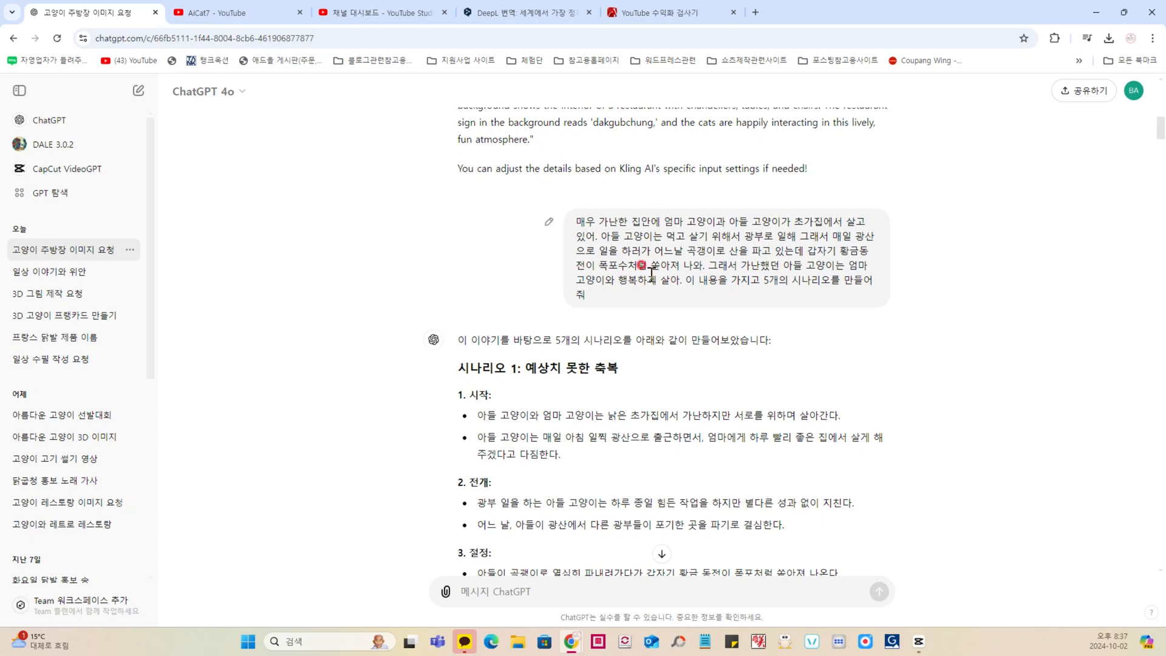
# Step: Examine the story scenarios in ChatGPT's reply, comparing Scenarios 1, 2 and 3
pyautogui.scroll(-3, 618, 306)
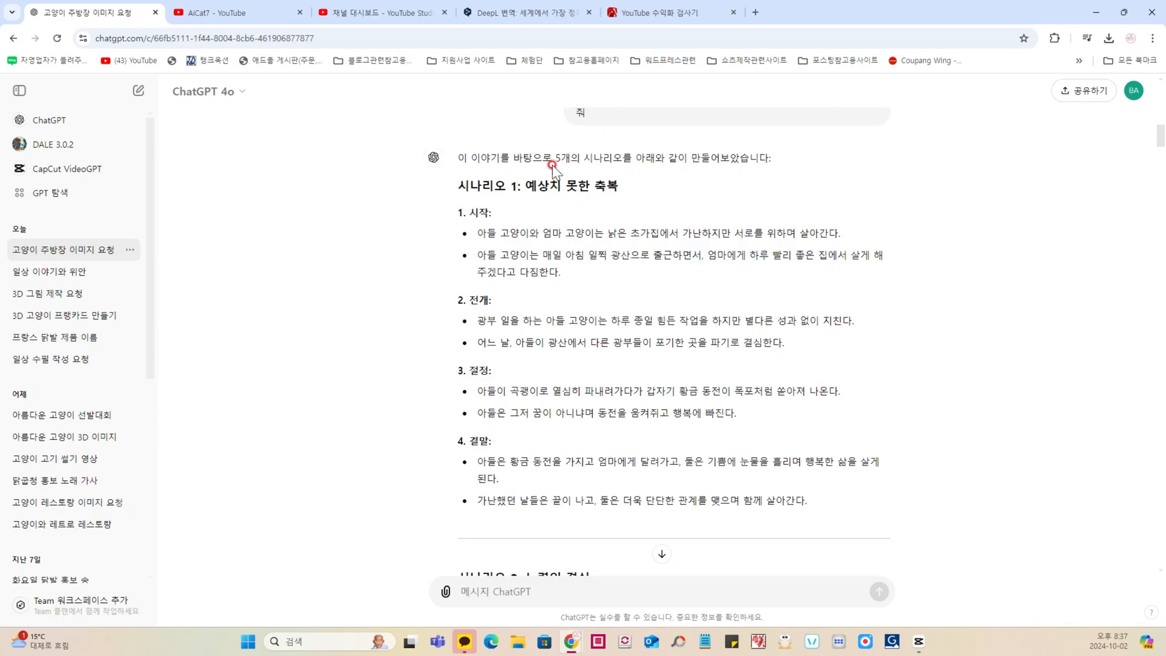
pyautogui.moveTo(557, 159); pyautogui.dragTo(702, 159)
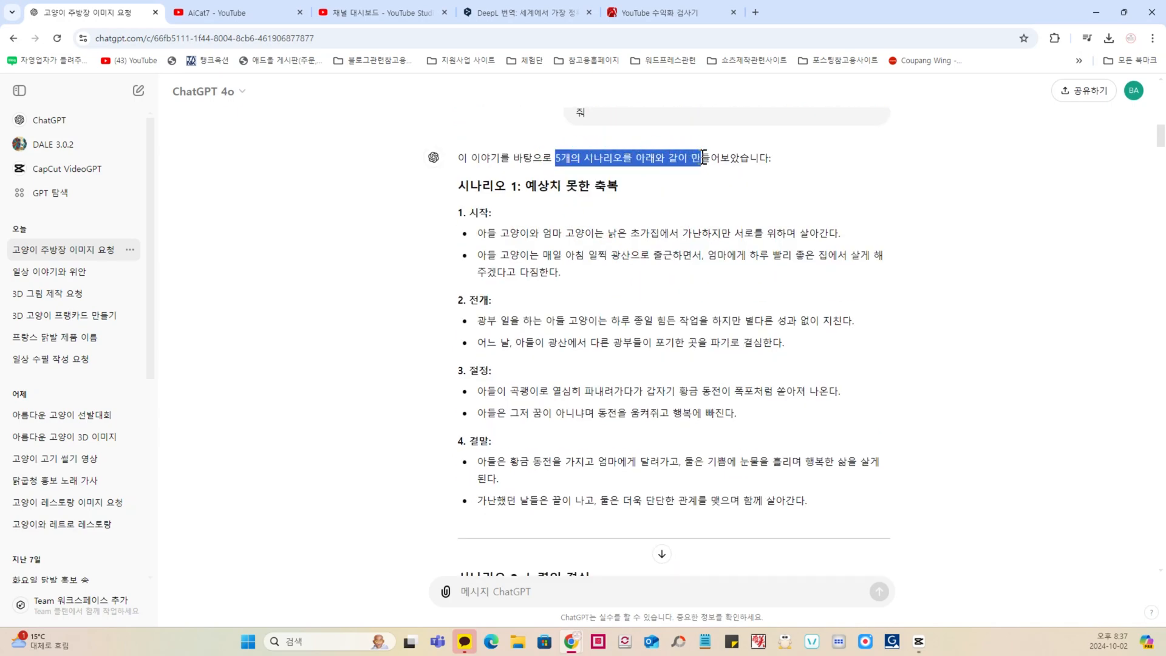
pyautogui.click(610, 249)
pyautogui.scroll(-10, 550, 268)
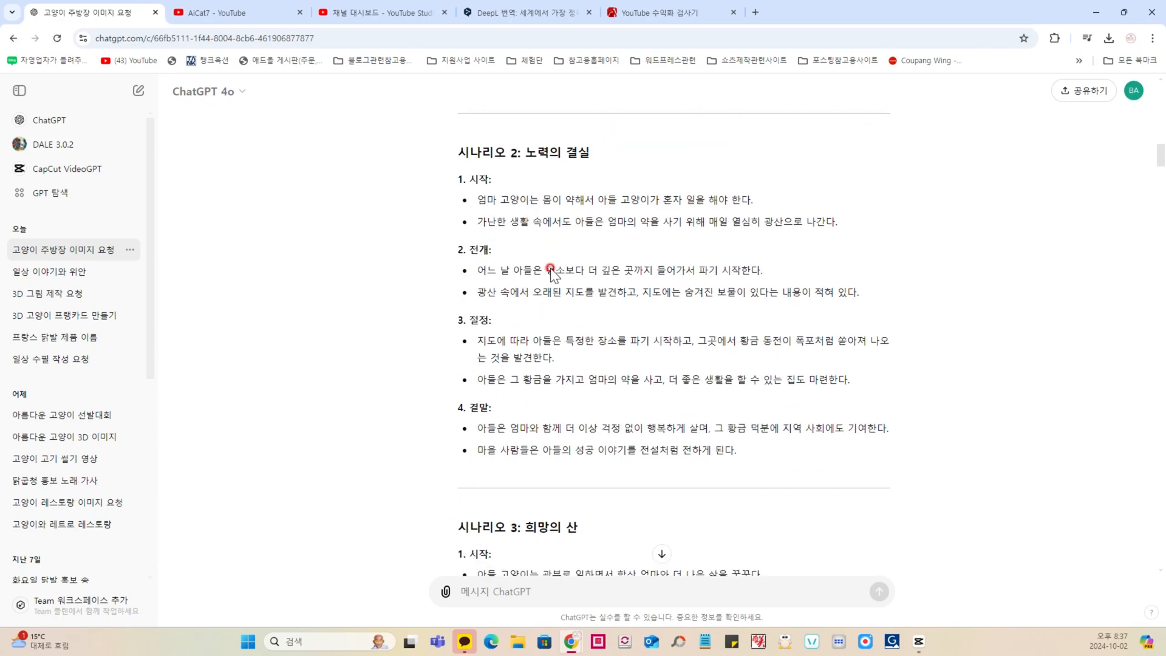
pyautogui.scroll(-5, 551, 274)
pyautogui.scroll(10, 551, 274)
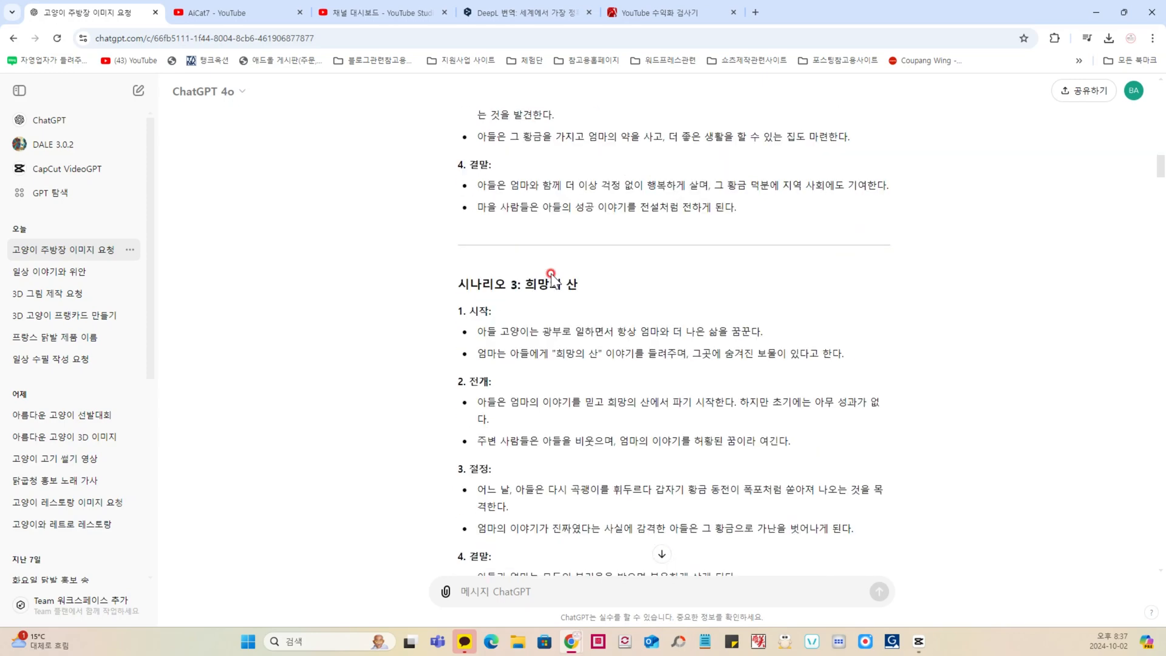
pyautogui.scroll(6, 551, 274)
pyautogui.scroll(-6, 551, 270)
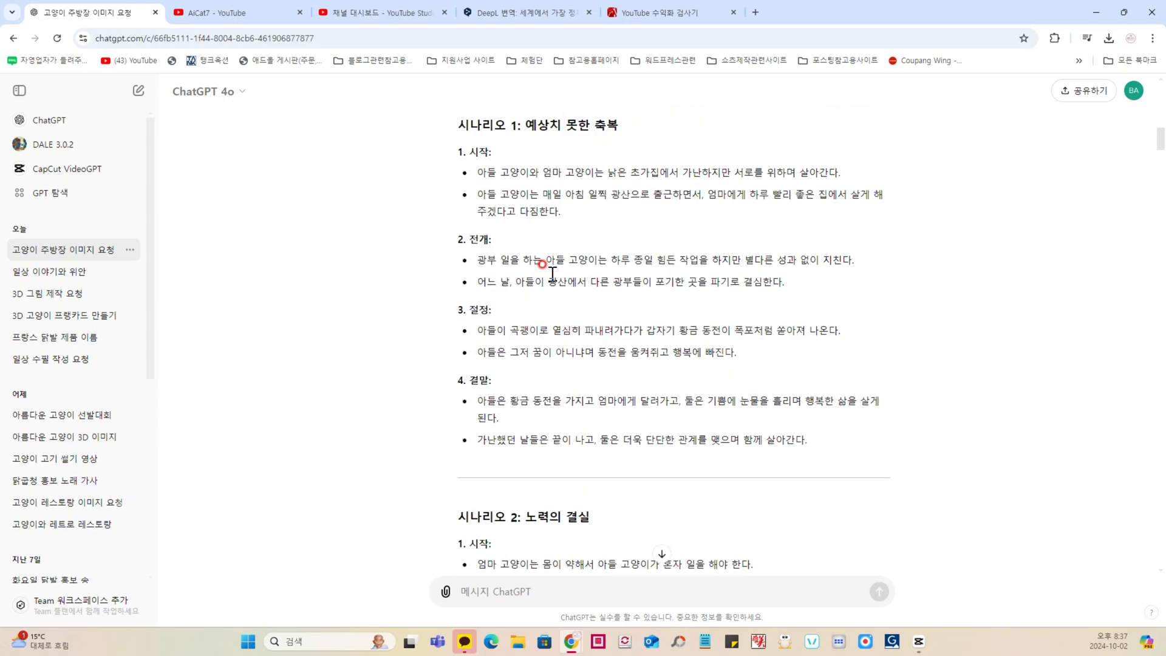
pyautogui.scroll(-2, 553, 273)
pyautogui.scroll(7, 551, 276)
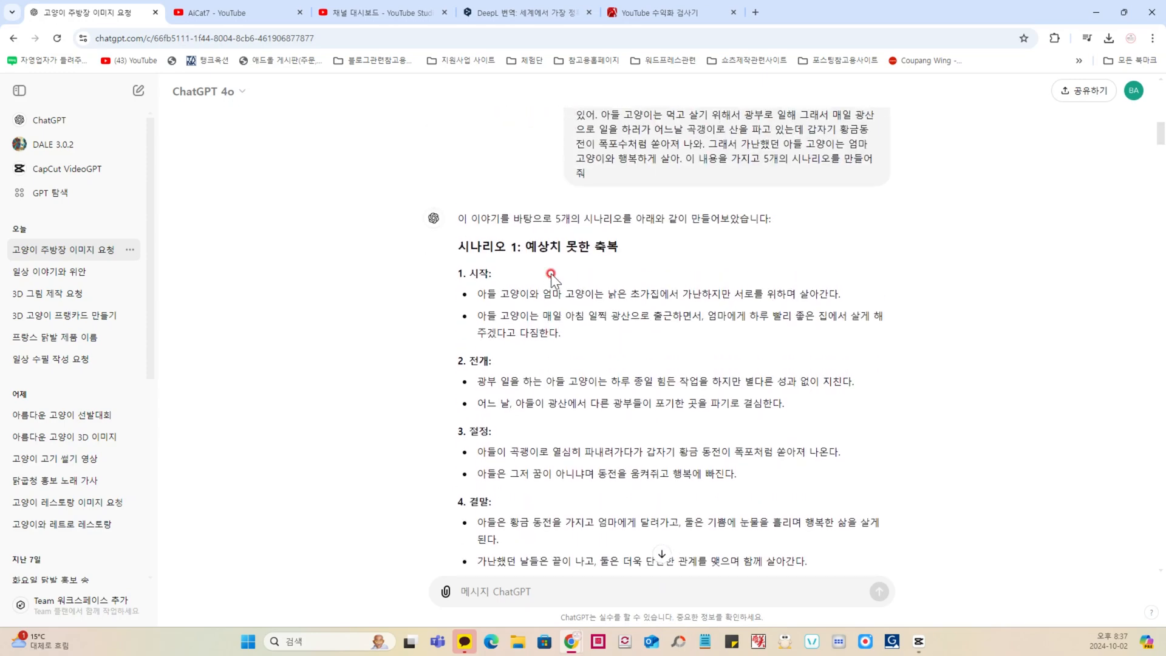
pyautogui.scroll(-2, 550, 275)
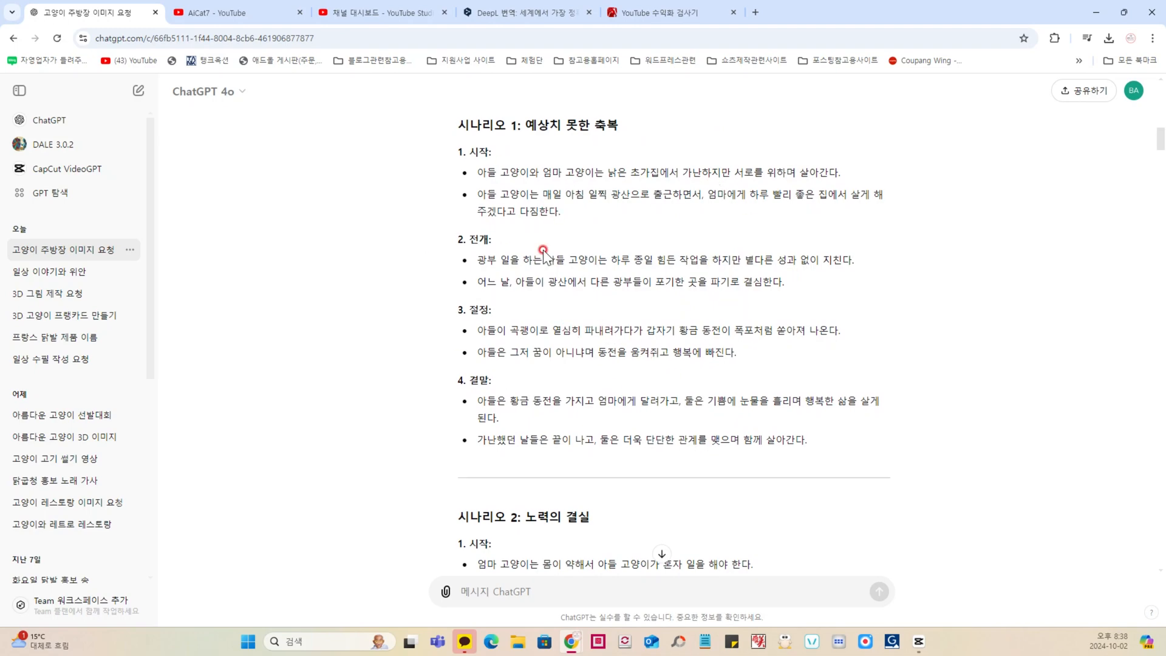
# Step: Highlight the full text of Scenario 1, then find the follow-up request that reuses it
pyautogui.moveTo(457, 125); pyautogui.dragTo(406, 394)
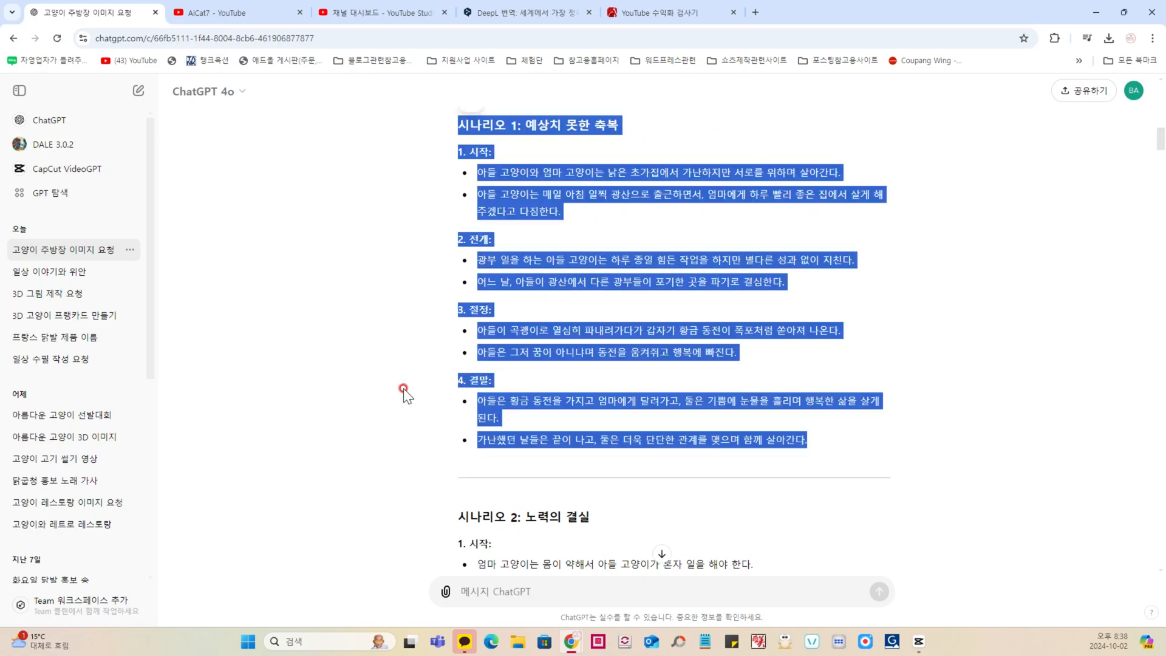
pyautogui.click(415, 368)
pyautogui.scroll(-9, 436, 383)
pyautogui.scroll(-6, 436, 383)
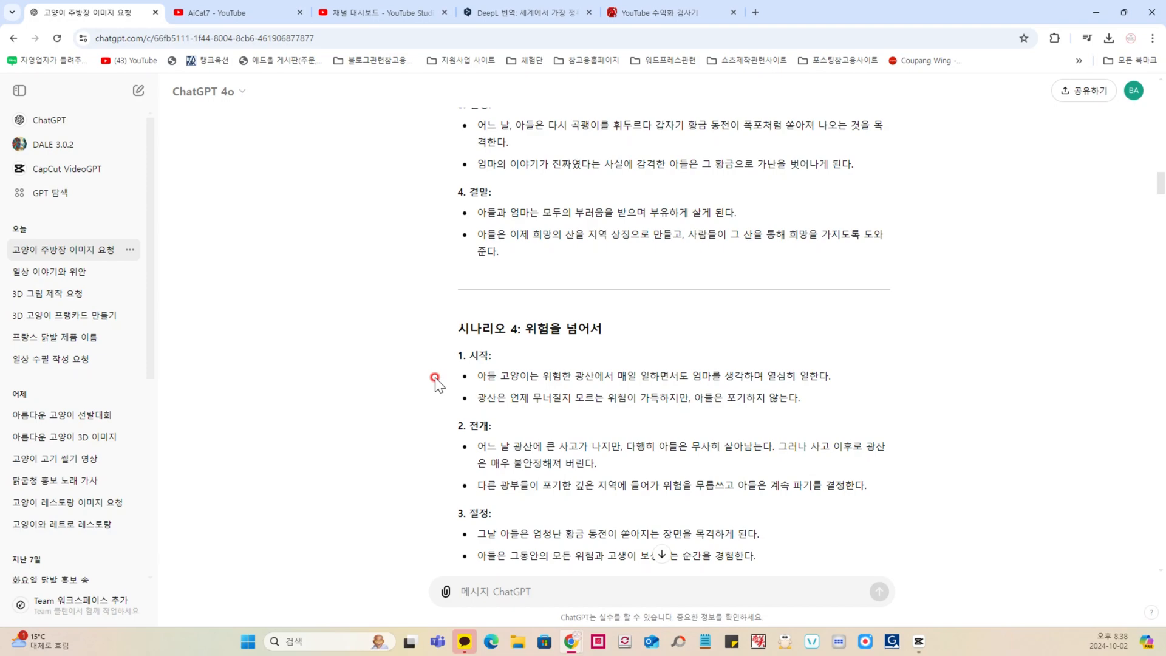
pyautogui.scroll(-18, 435, 380)
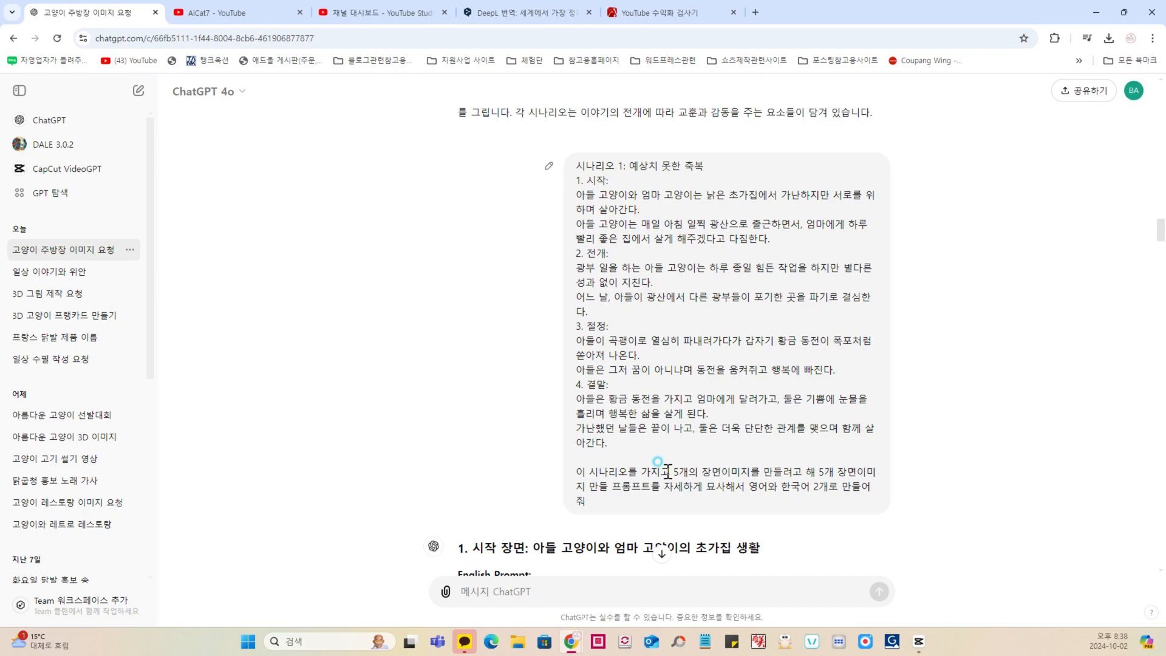
# Step: Examine the follow-up instruction asking for five detailed scene image prompts in English and Korean
pyautogui.moveTo(668, 471); pyautogui.dragTo(802, 472)
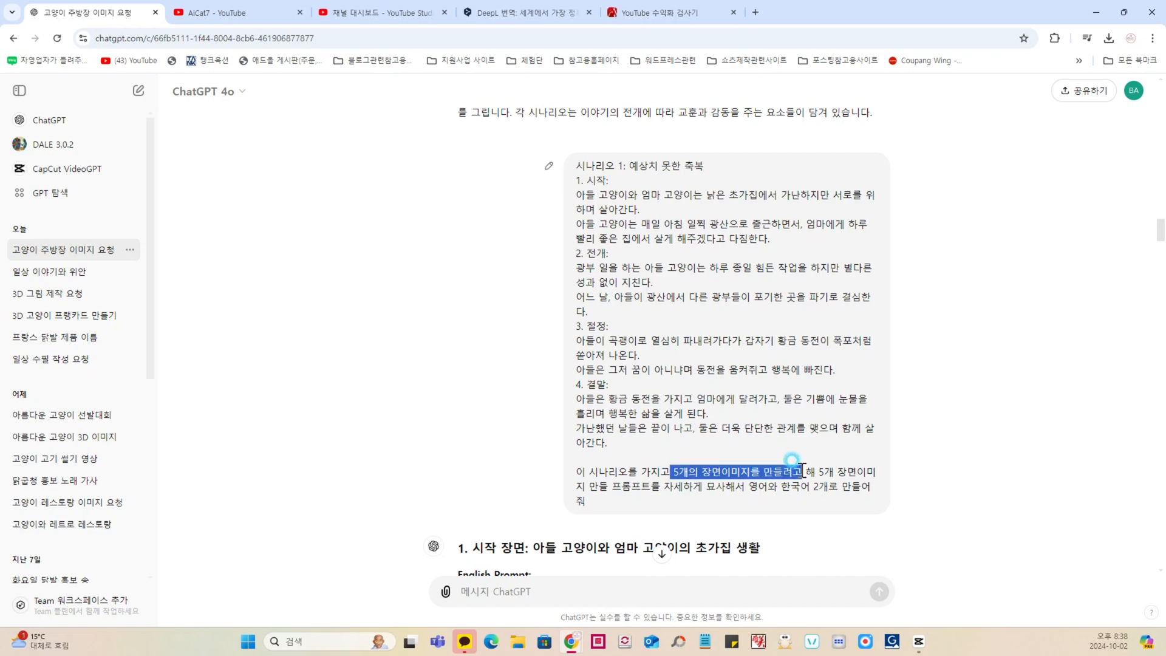
pyautogui.click(596, 491)
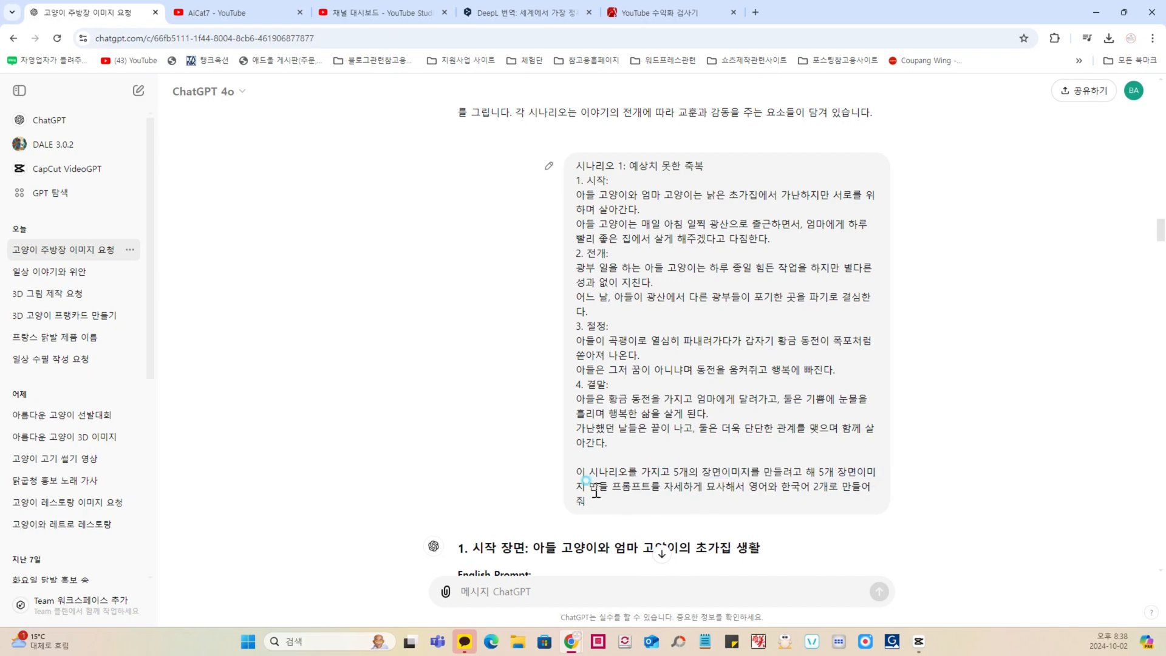
pyautogui.moveTo(596, 491); pyautogui.dragTo(838, 488)
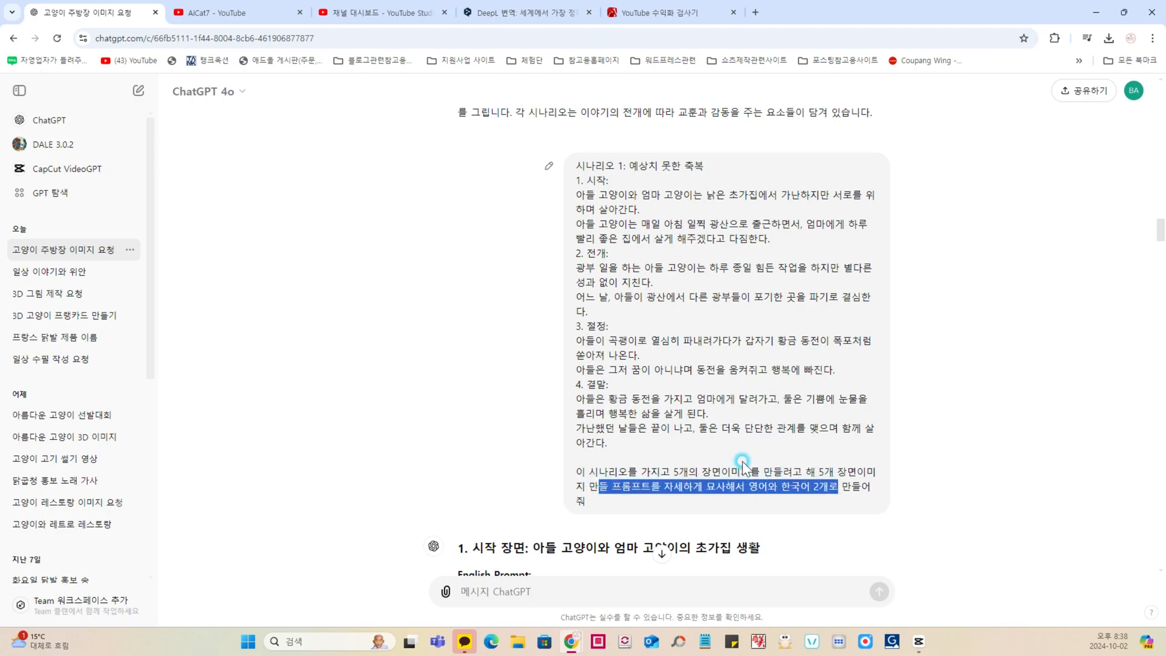
pyautogui.click(742, 467)
# Step: Examine the five scene image prompts in English and Korean, from the thatched-house opening to the happy-life ending
pyautogui.scroll(-5, 409, 419)
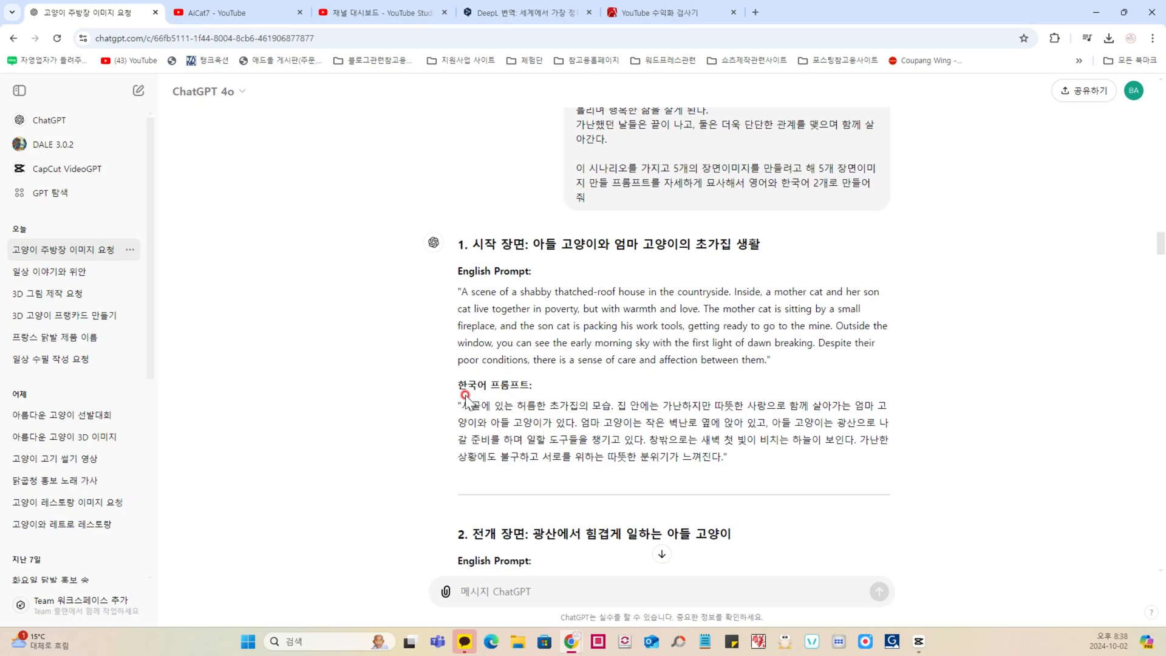
pyautogui.scroll(-1, 468, 401)
pyautogui.scroll(-8, 467, 401)
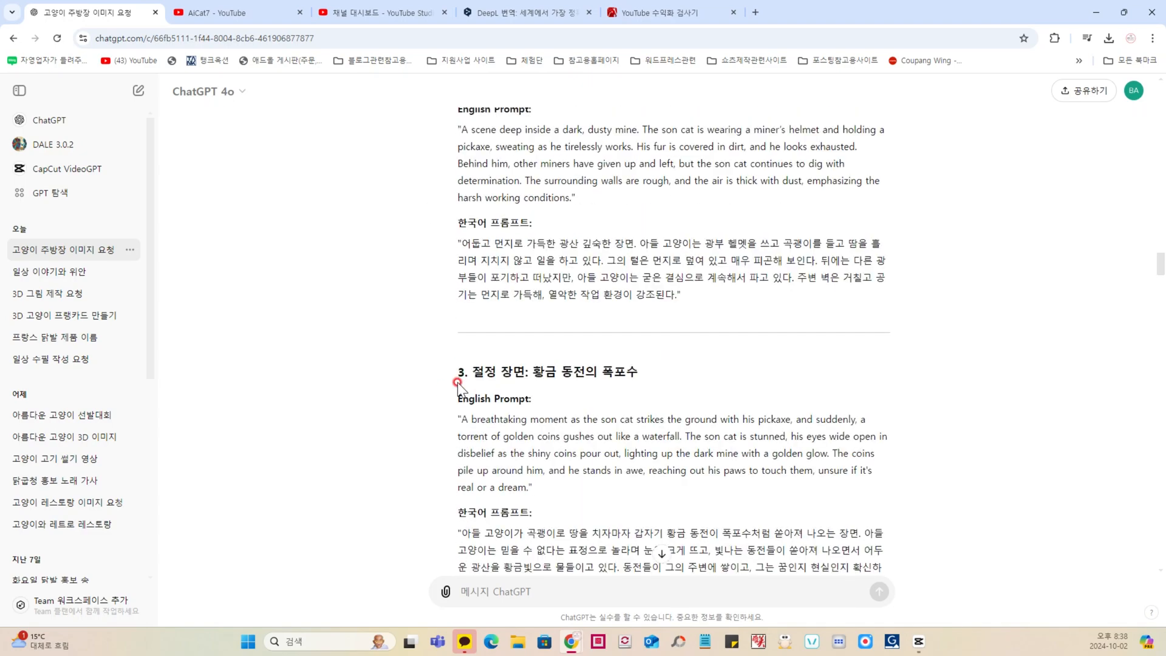
pyautogui.scroll(-7, 457, 382)
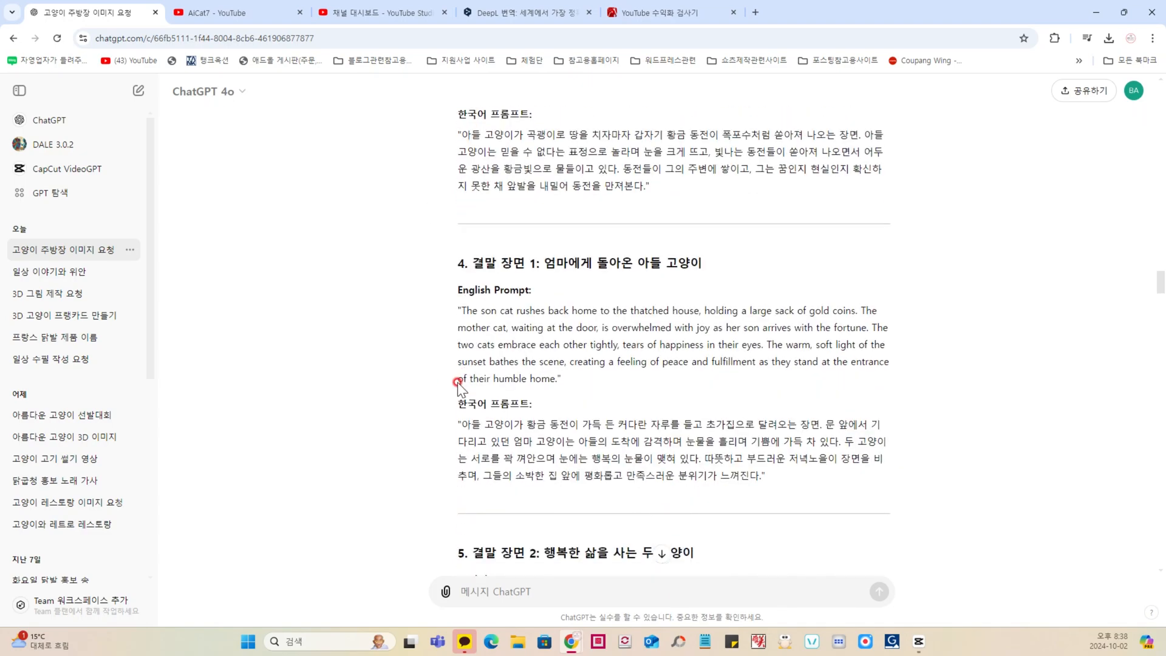
pyautogui.scroll(-5, 457, 382)
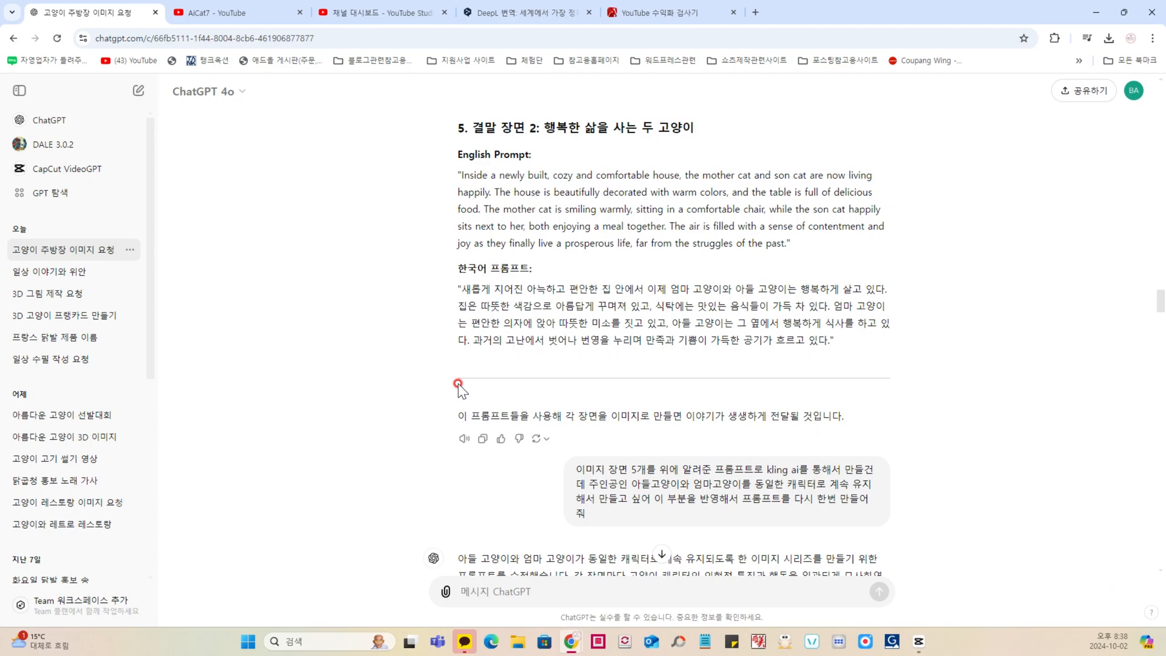
pyautogui.scroll(-1, 523, 307)
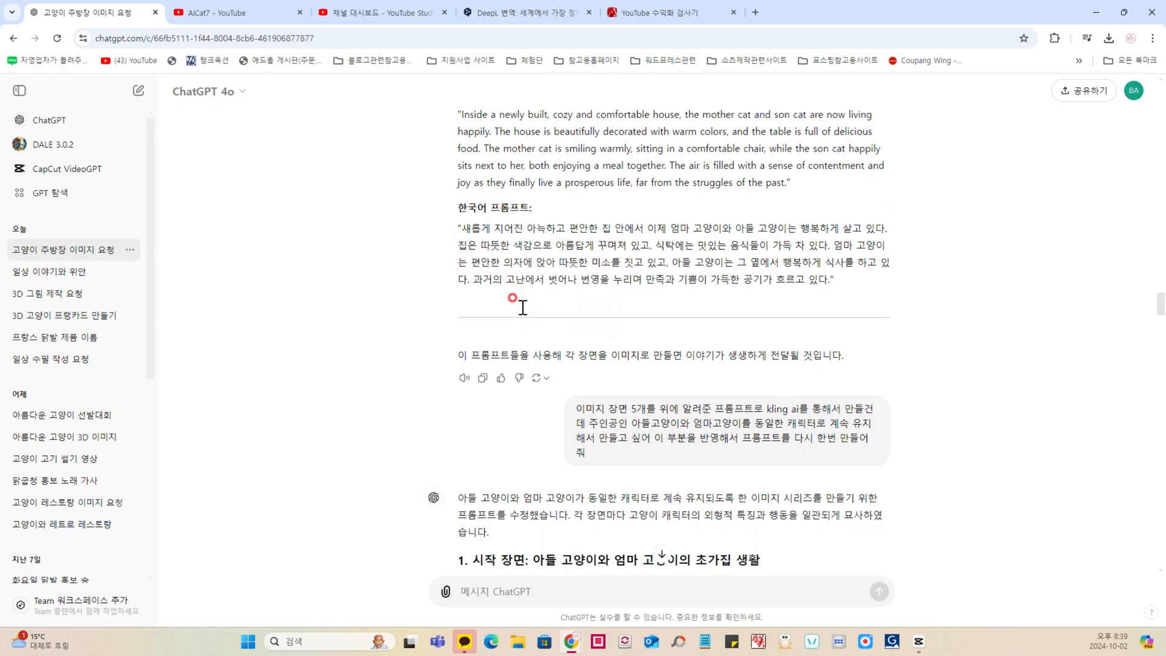
# Step: Examine the request to rewrite the five prompts with consistent mother and son cat characters, highlighting "kling ai"
pyautogui.scroll(-2, 521, 307)
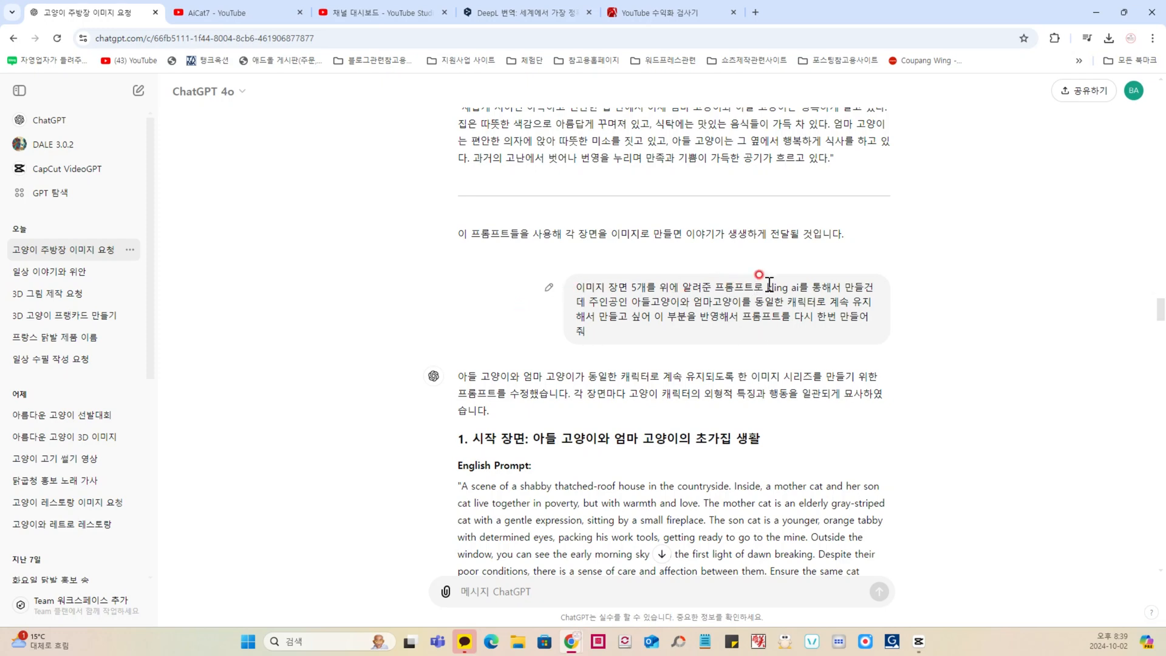
pyautogui.moveTo(768, 288); pyautogui.dragTo(800, 290)
pyautogui.click(796, 297)
pyautogui.scroll(-1, 612, 304)
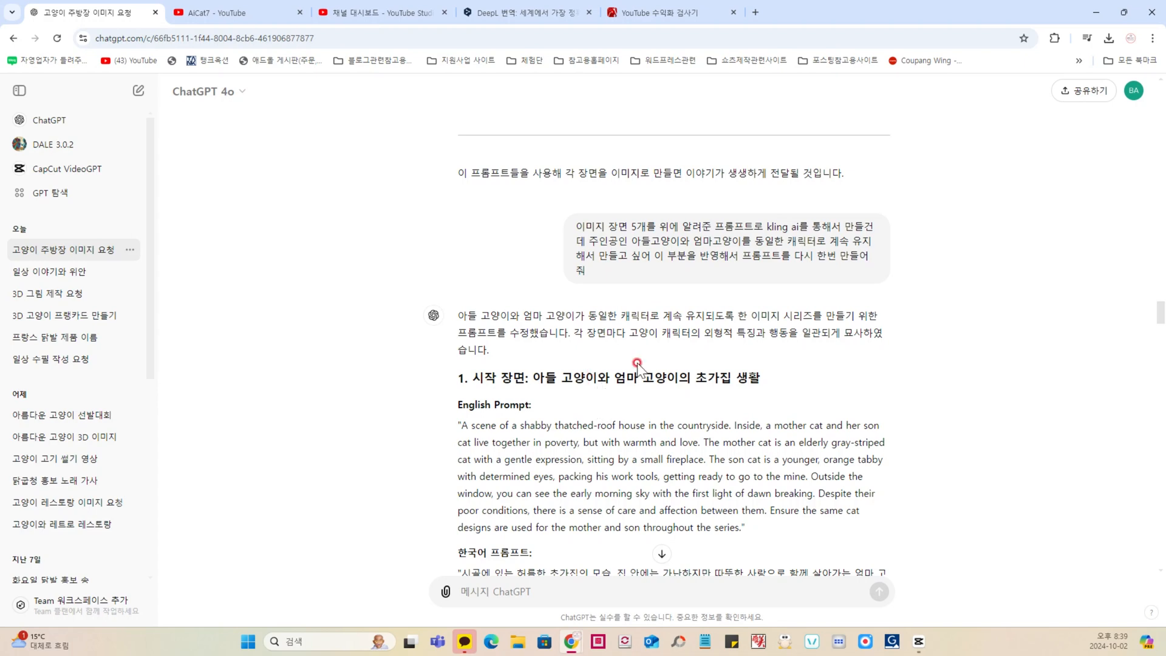
pyautogui.moveTo(766, 227); pyautogui.dragTo(798, 226)
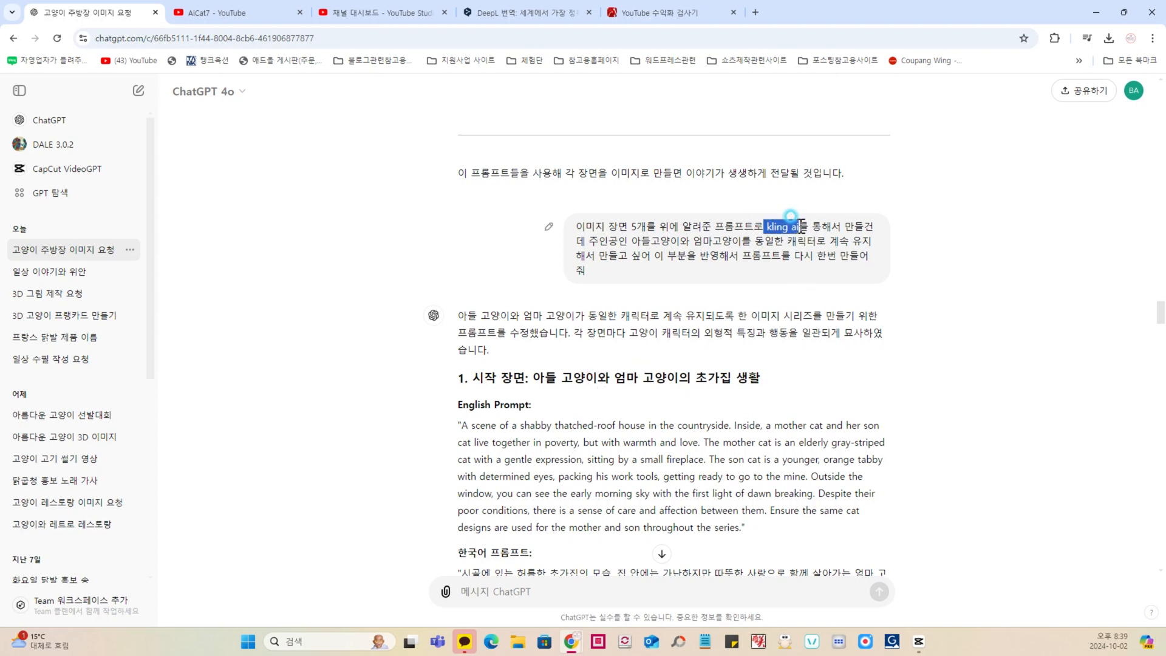
pyautogui.click(761, 248)
pyautogui.scroll(-2, 711, 258)
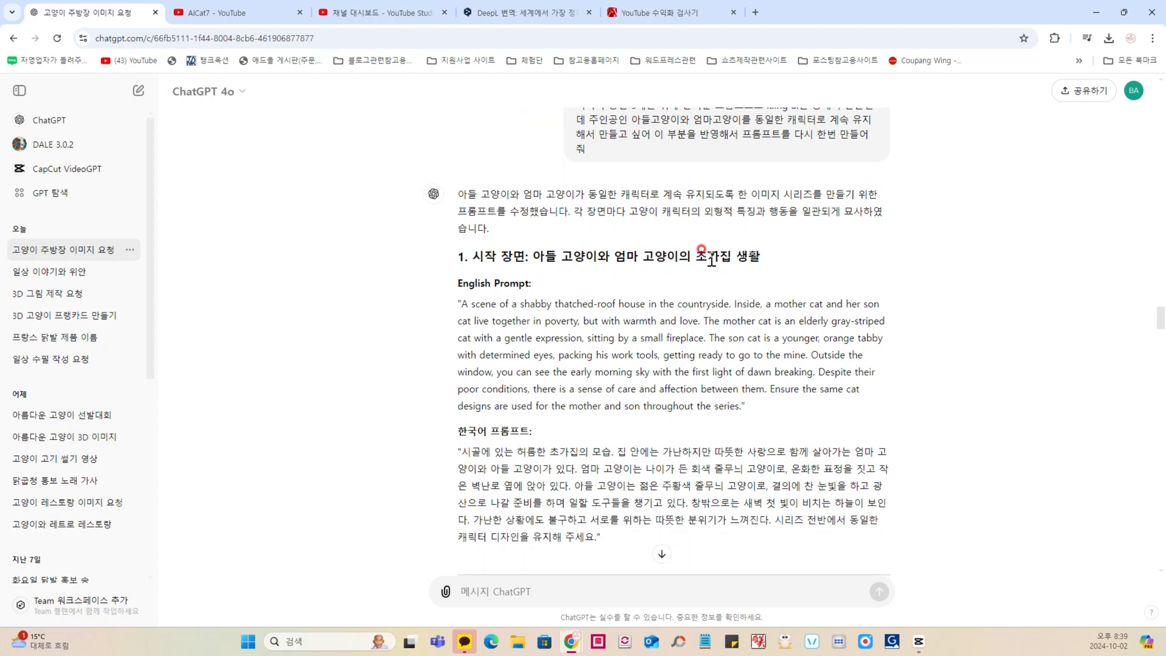
# Step: Examine the revised character-consistent scene prompts in ChatGPT's reply, down to the first image request
pyautogui.scroll(-1, 711, 258)
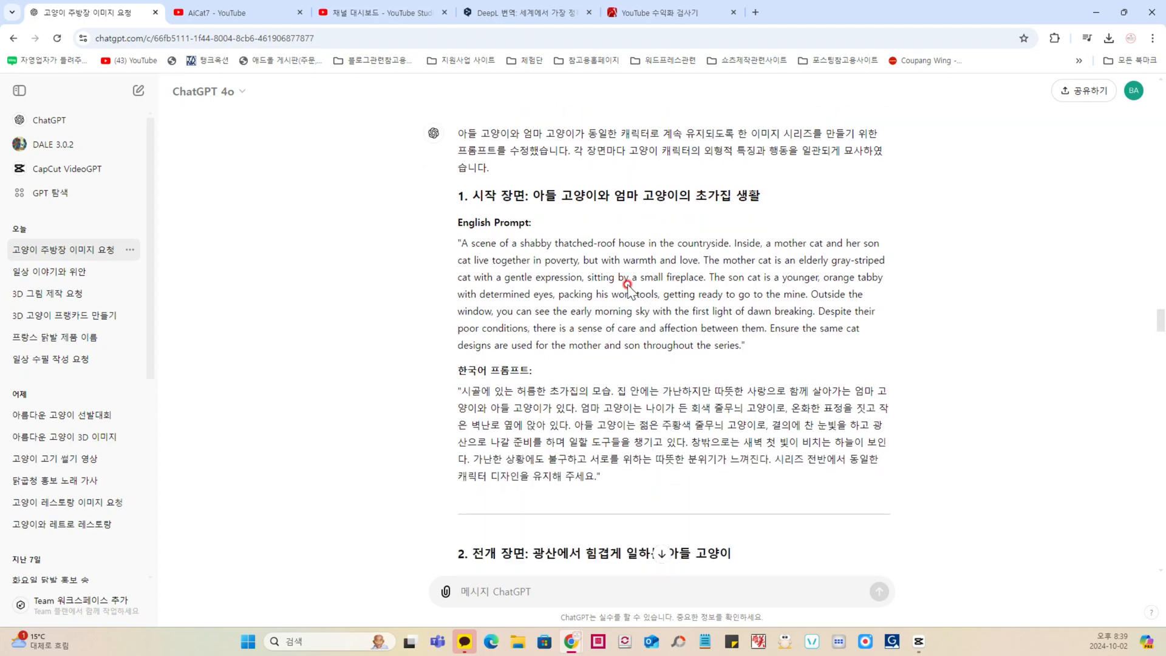
pyautogui.scroll(-4, 660, 336)
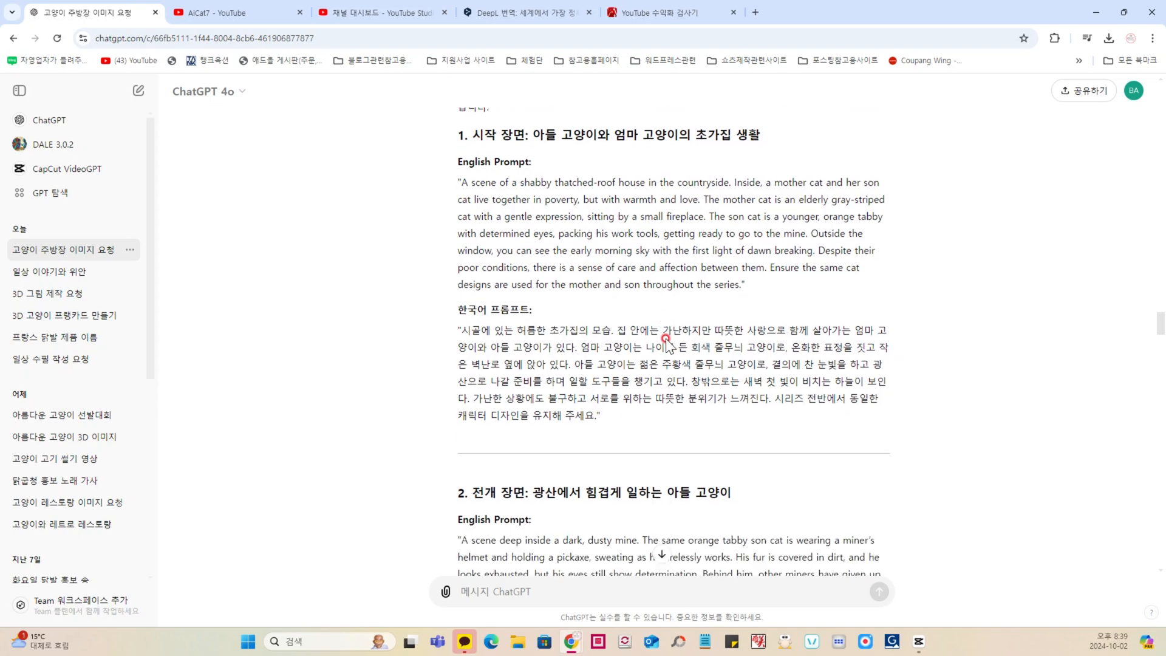
pyautogui.scroll(-20, 670, 343)
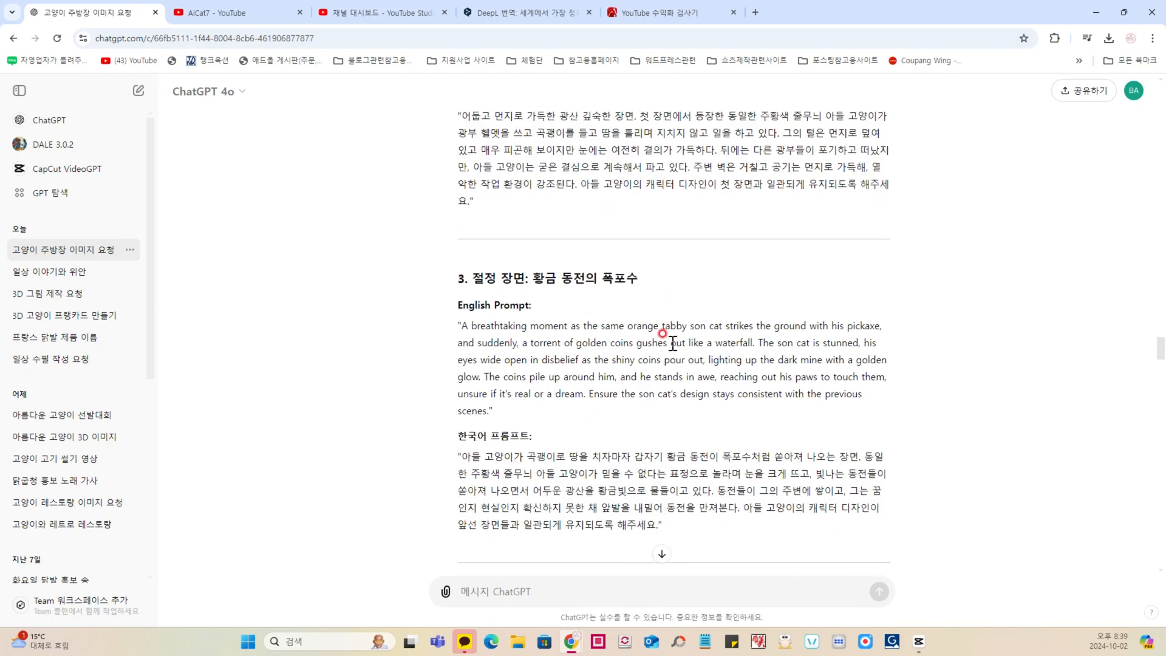
pyautogui.scroll(-9, 673, 344)
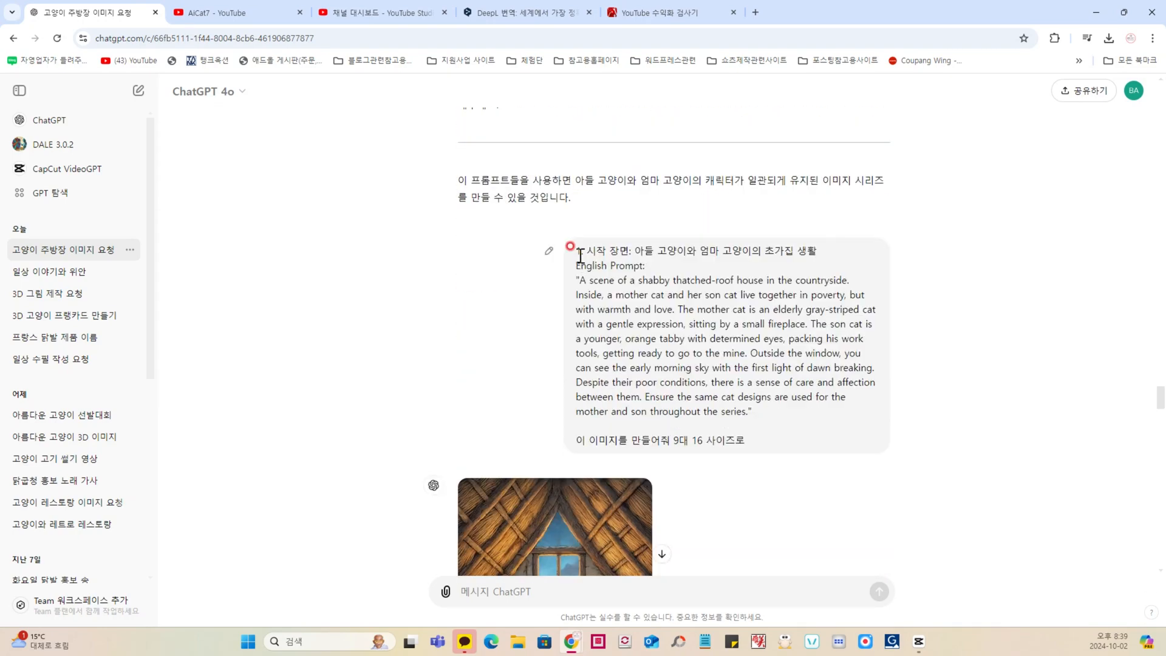
# Step: Highlight the revised English prompt for scene 1, then find the image request that reuses it
pyautogui.scroll(20, 590, 270)
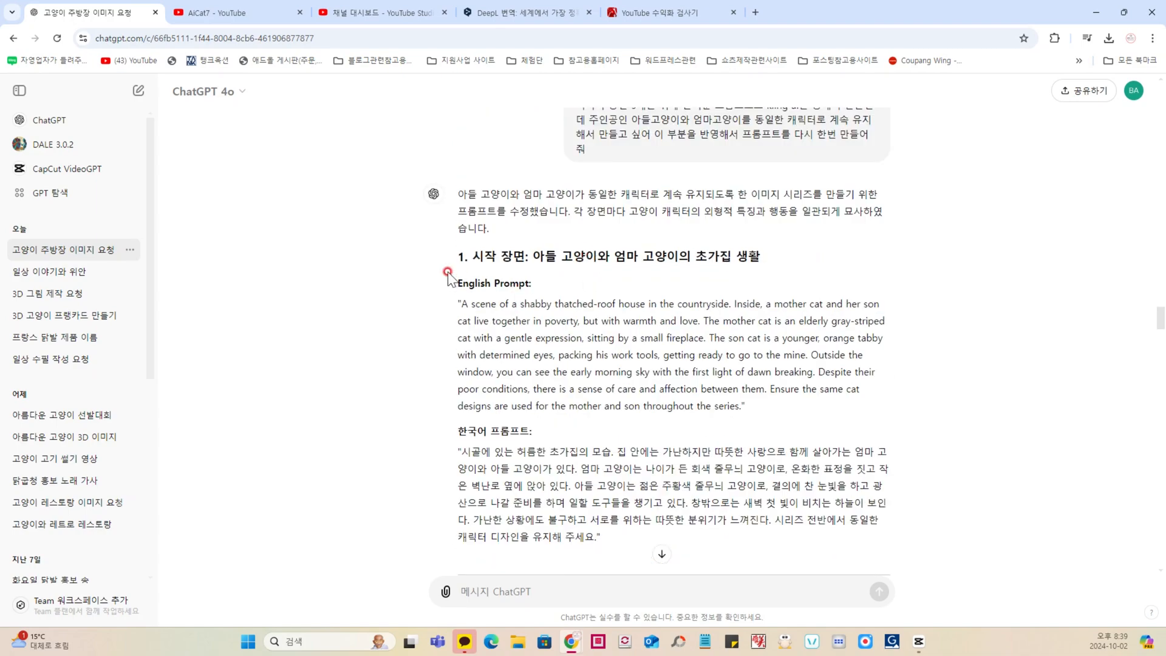
pyautogui.moveTo(452, 255); pyautogui.dragTo(797, 398)
pyautogui.scroll(-20, 737, 364)
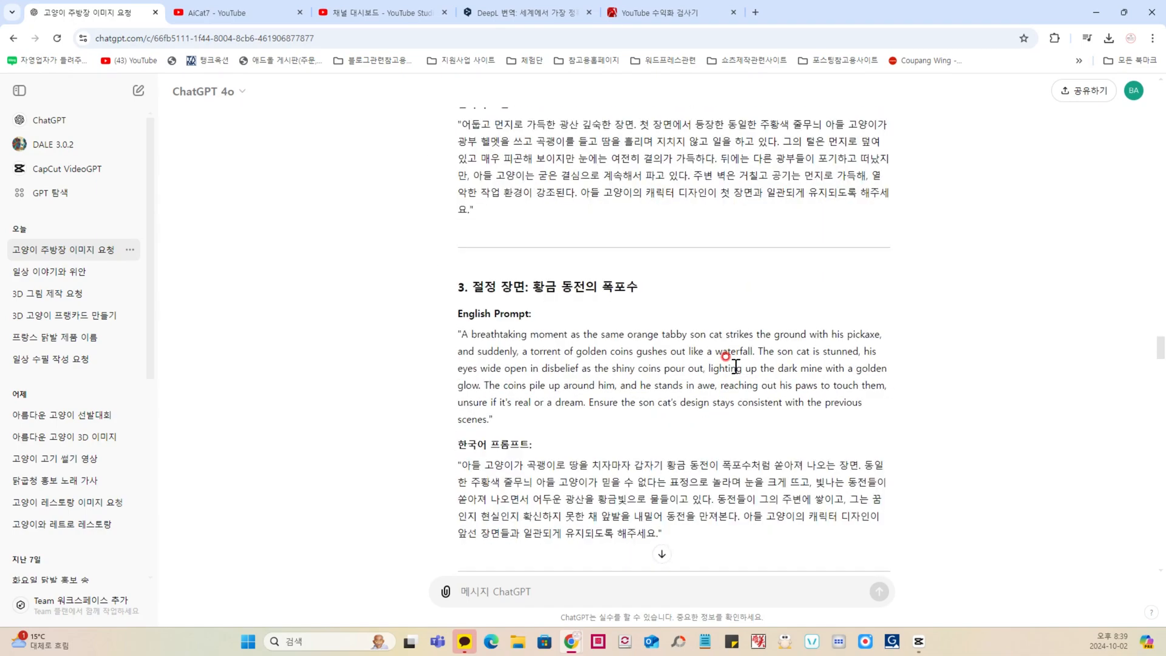
pyautogui.scroll(-10, 737, 365)
pyautogui.scroll(5, 737, 365)
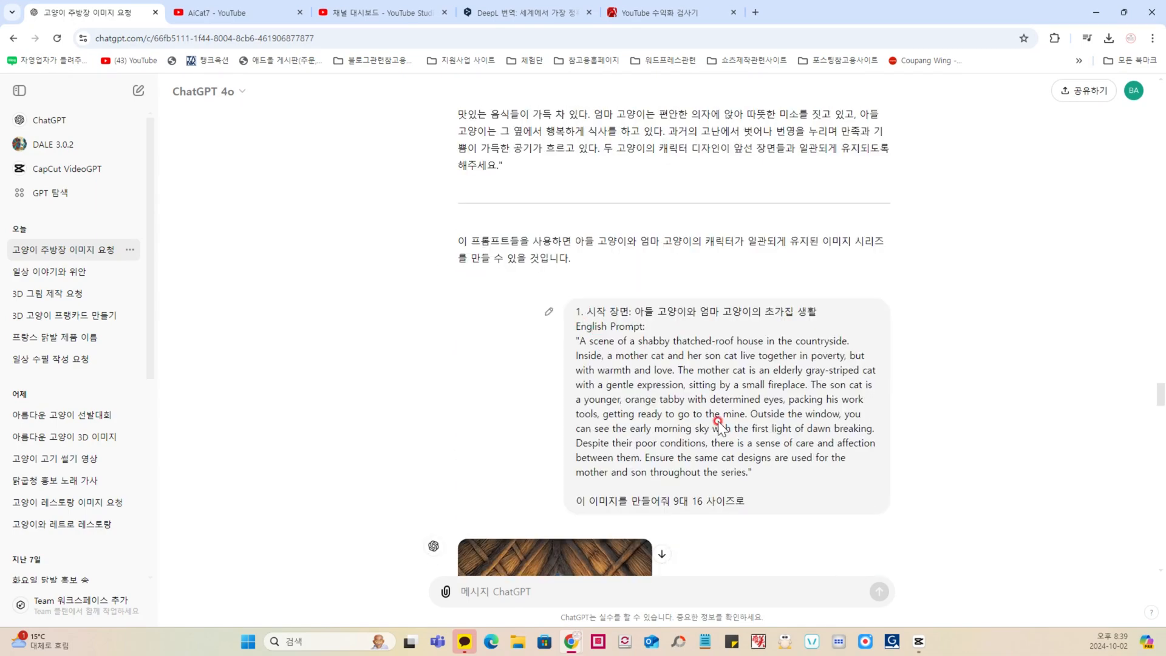
# Step: Highlight the 9:16 size instruction in the scene 1 image request and view the image generated from it
pyautogui.moveTo(578, 502); pyautogui.dragTo(746, 499)
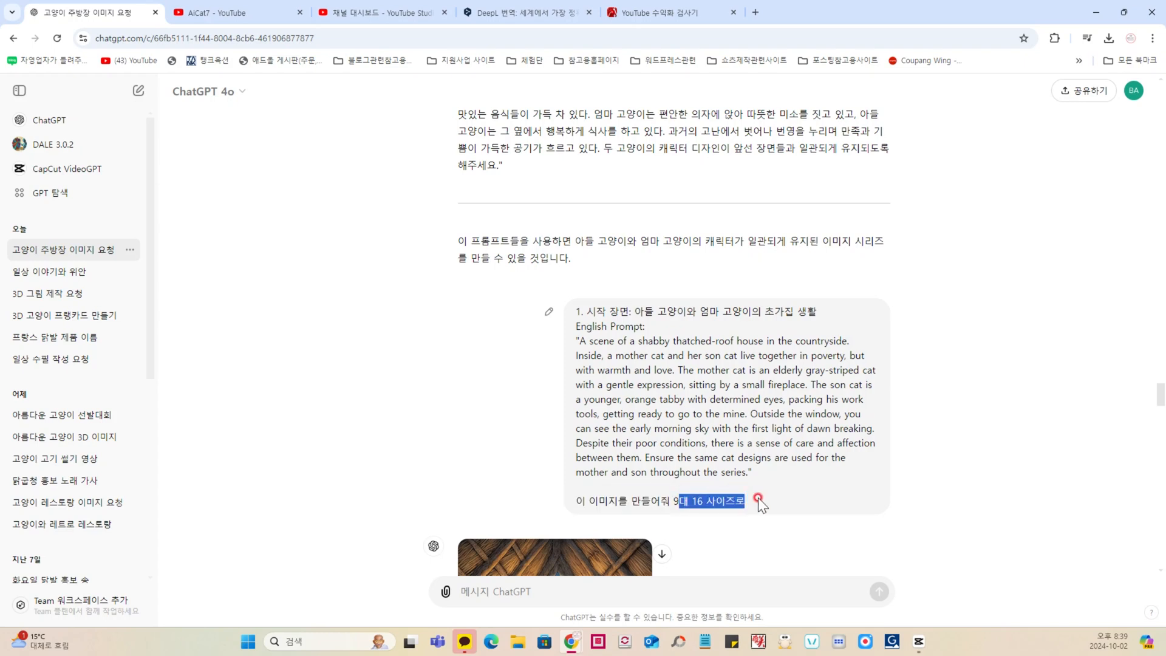
pyautogui.moveTo(672, 501); pyautogui.dragTo(748, 502)
pyautogui.click(748, 502)
pyautogui.moveTo(671, 501); pyautogui.dragTo(752, 503)
pyautogui.scroll(-7, 748, 441)
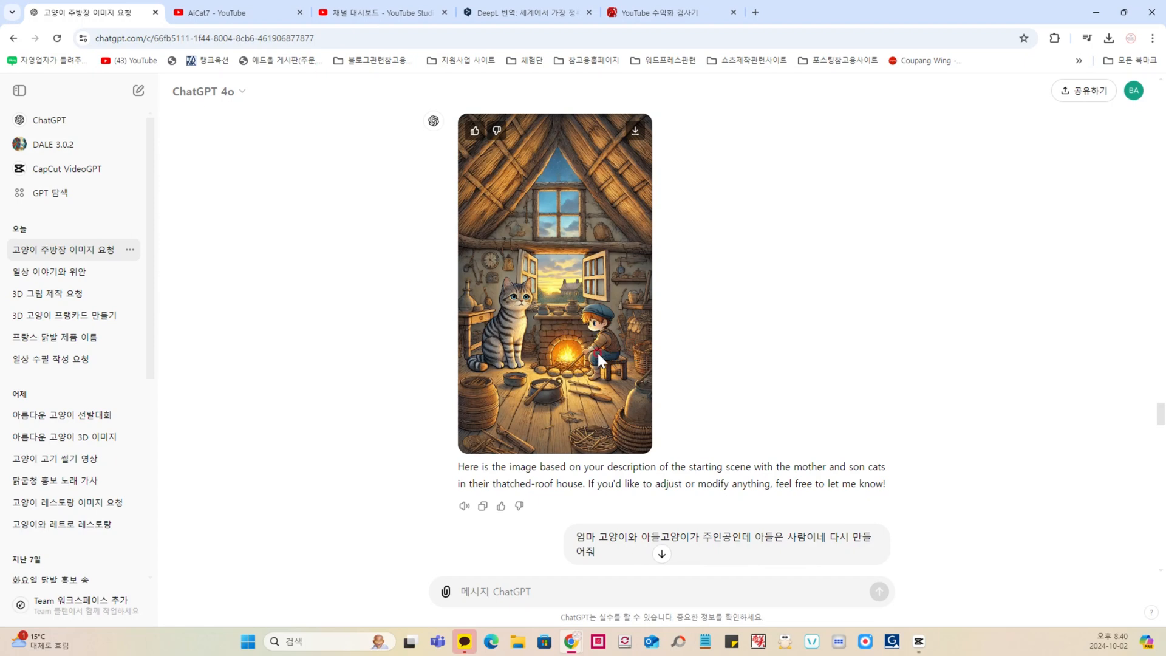
# Step: Highlight the correction request about the son being drawn as a human, then view the regenerated image
pyautogui.scroll(-1, 596, 351)
pyautogui.scroll(-1, 598, 352)
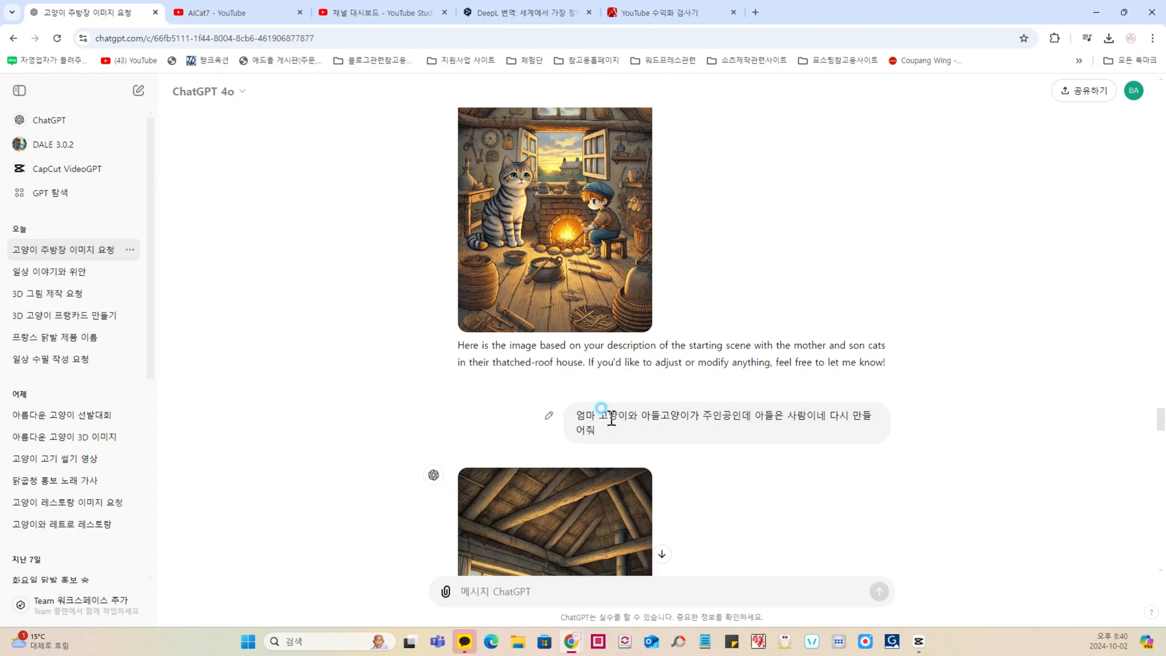
pyautogui.moveTo(609, 415); pyautogui.dragTo(836, 414)
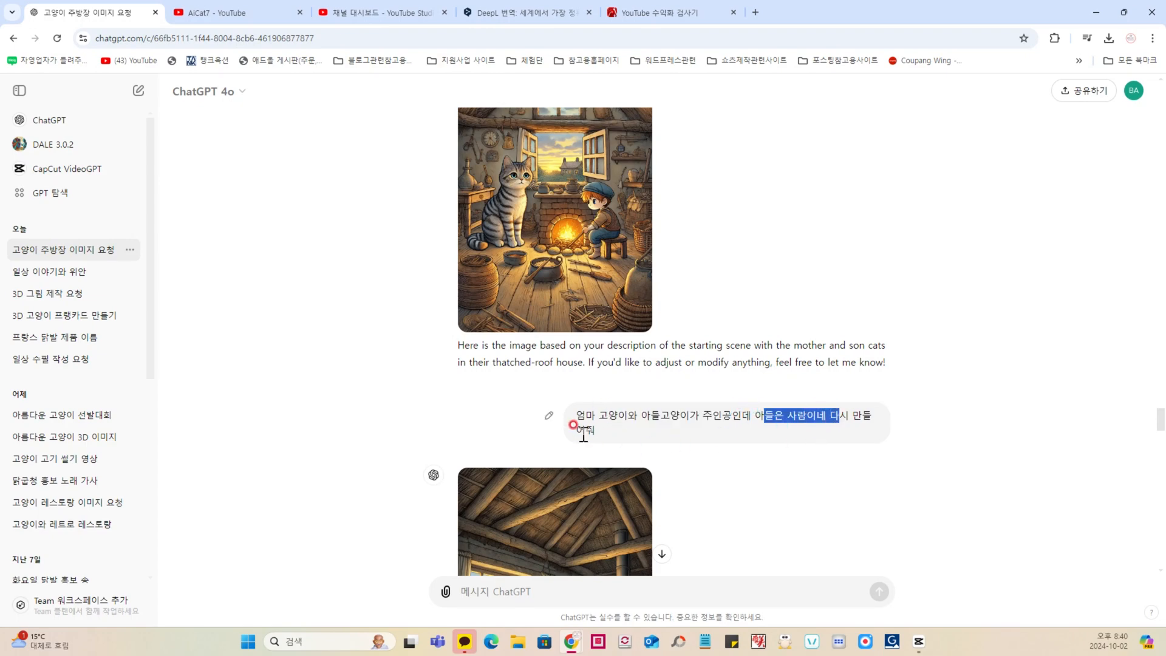
pyautogui.moveTo(583, 432); pyautogui.dragTo(663, 425)
pyautogui.scroll(-5, 664, 419)
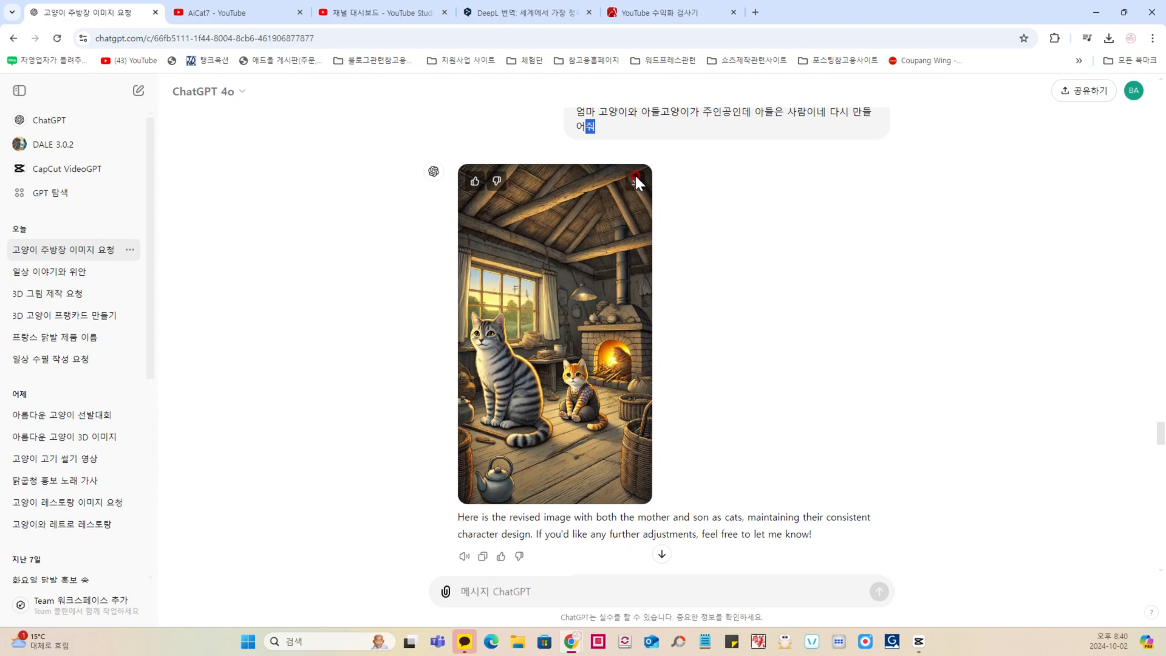
# Step: Trace the scene 2 image request back to its prompt in the revised list, highlight that prompt, and return to the request
pyautogui.scroll(-5, 634, 182)
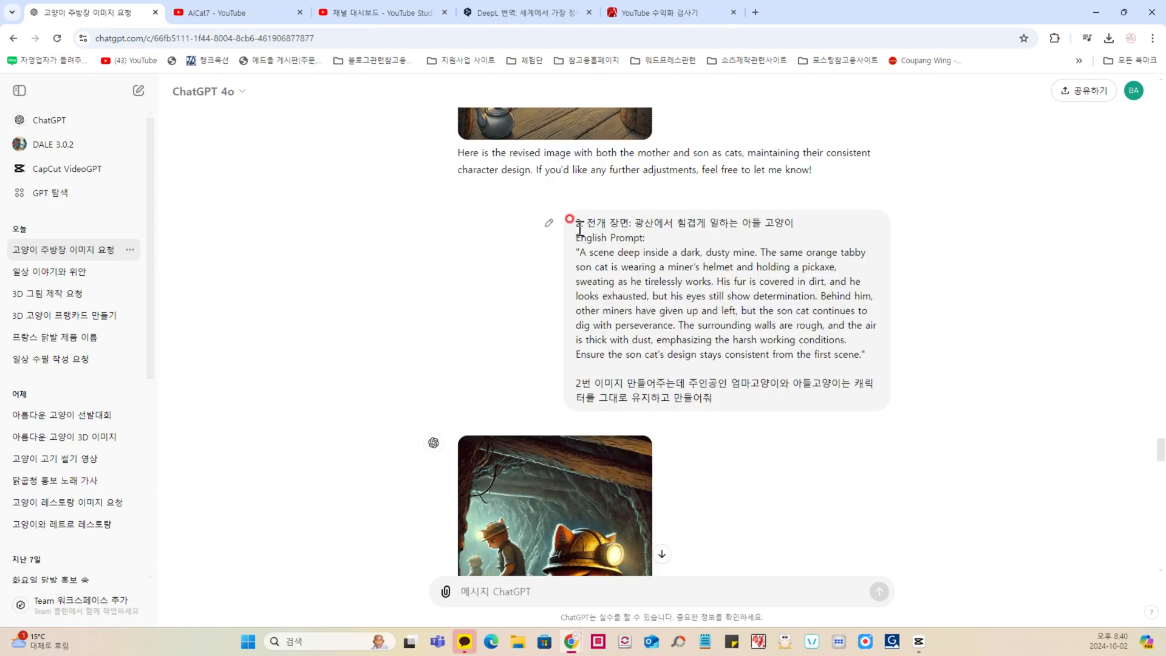
pyautogui.scroll(10, 606, 294)
pyautogui.scroll(15, 538, 257)
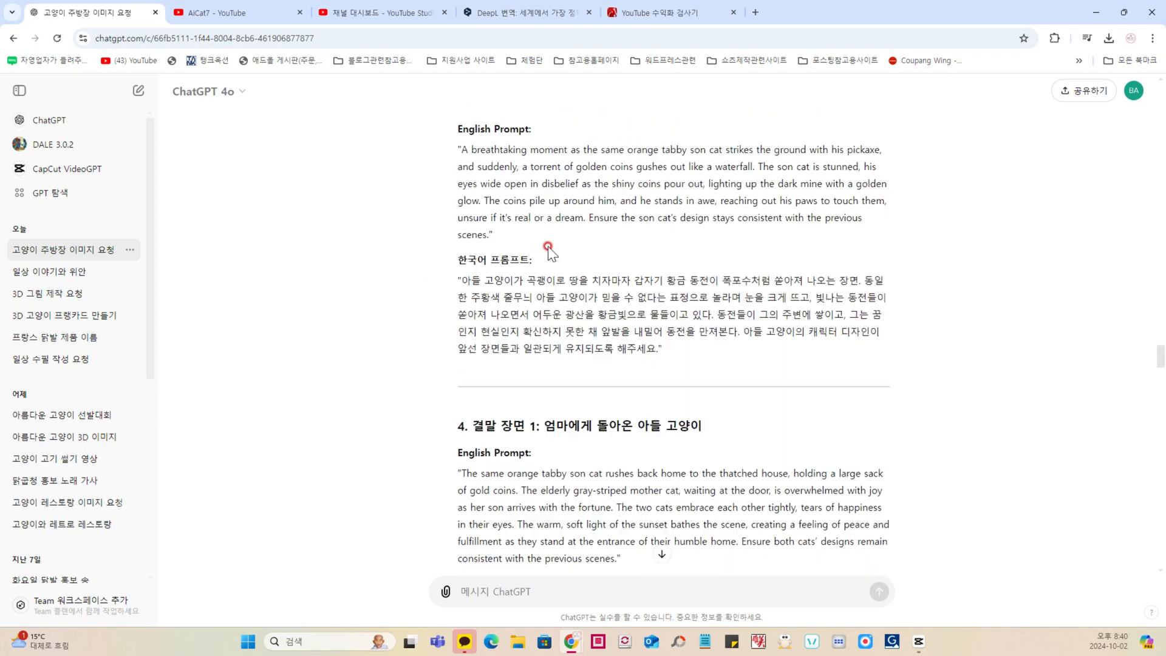
pyautogui.scroll(-4, 534, 282)
pyautogui.moveTo(454, 158); pyautogui.dragTo(686, 268)
pyautogui.scroll(-14, 723, 316)
pyautogui.scroll(-15, 748, 342)
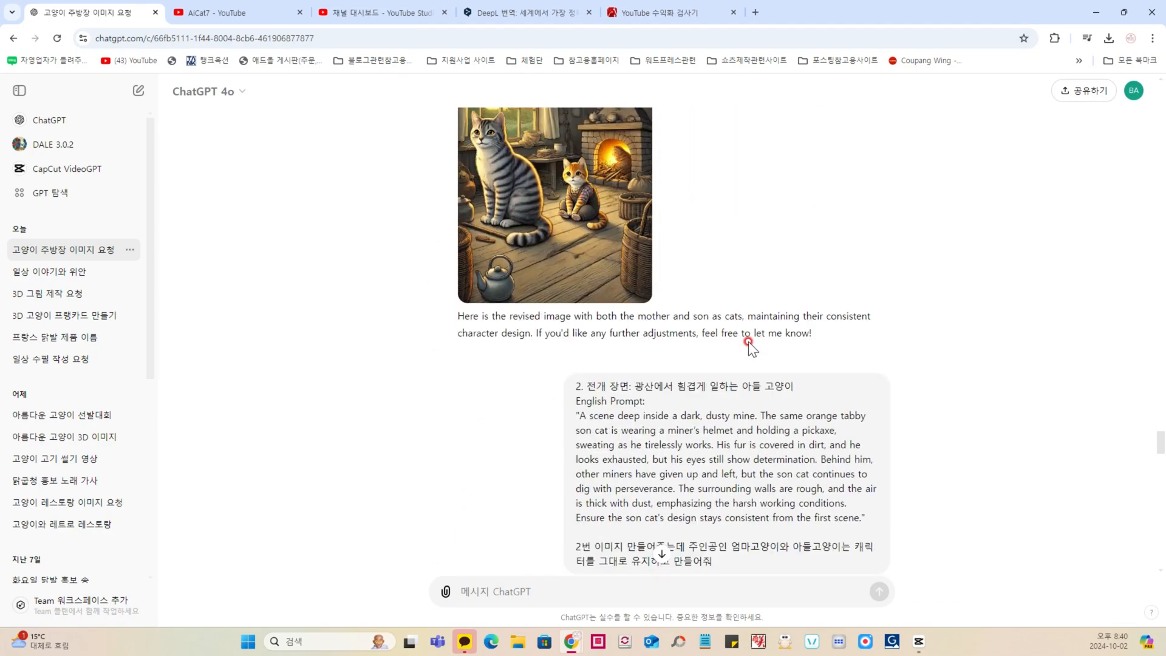
# Step: Highlight the scene 2 instruction to keep the same cat characters, then compare the scene 1 image with the mine image
pyautogui.moveTo(577, 382); pyautogui.dragTo(665, 376)
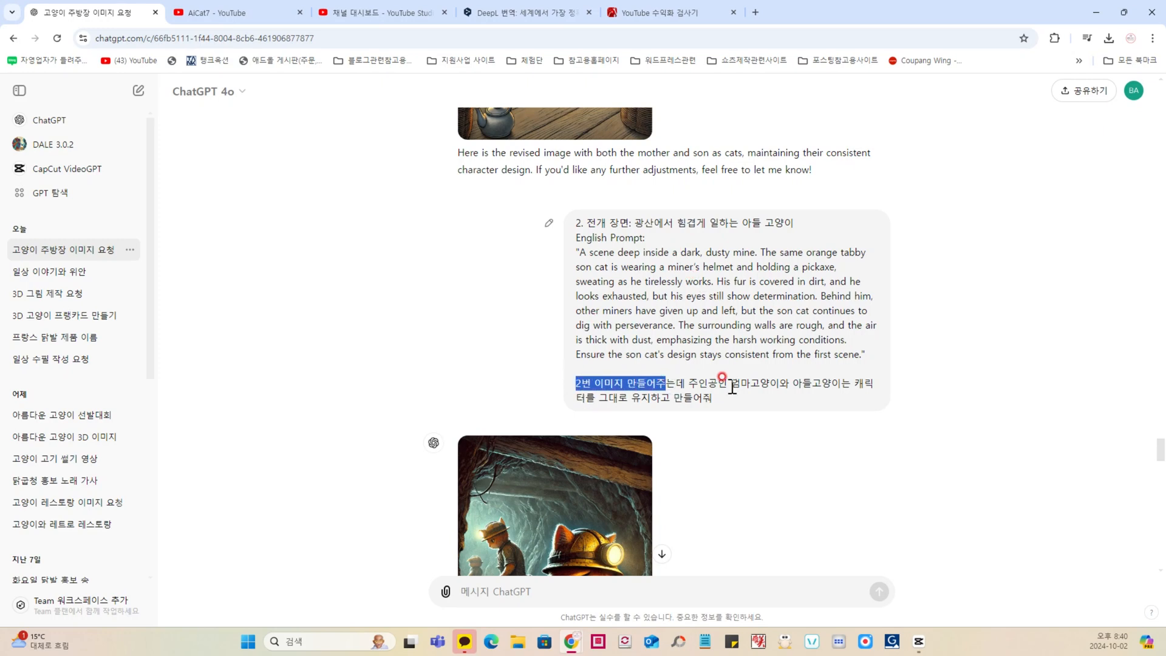
pyautogui.moveTo(707, 384); pyautogui.dragTo(816, 389)
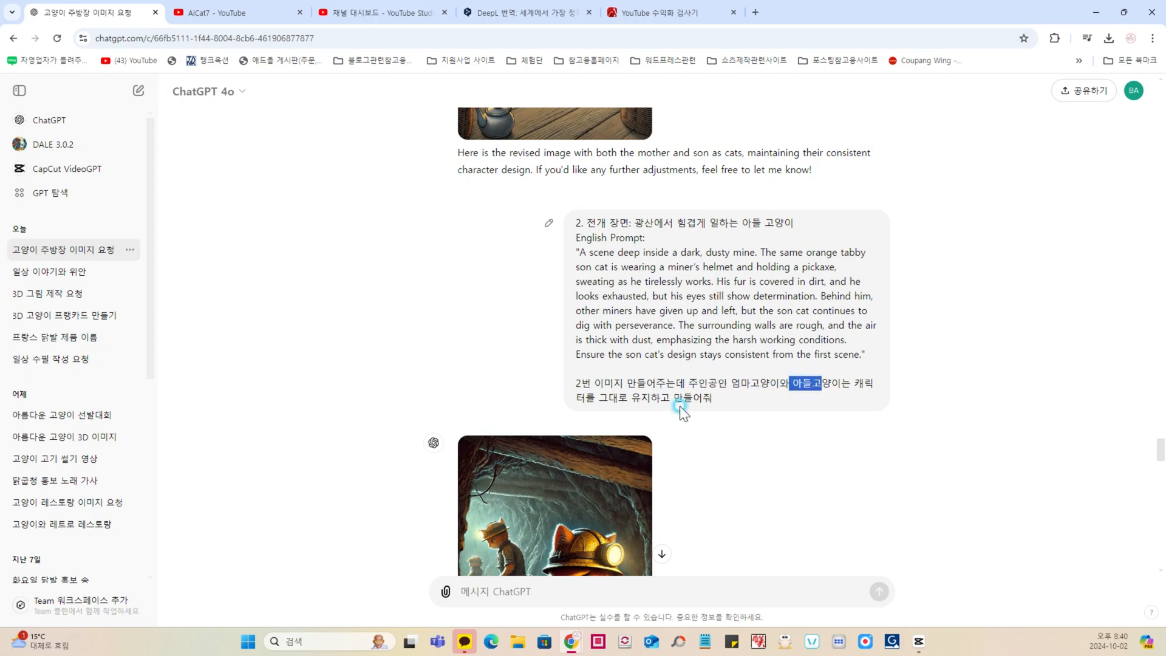
pyautogui.moveTo(599, 398); pyautogui.dragTo(699, 398)
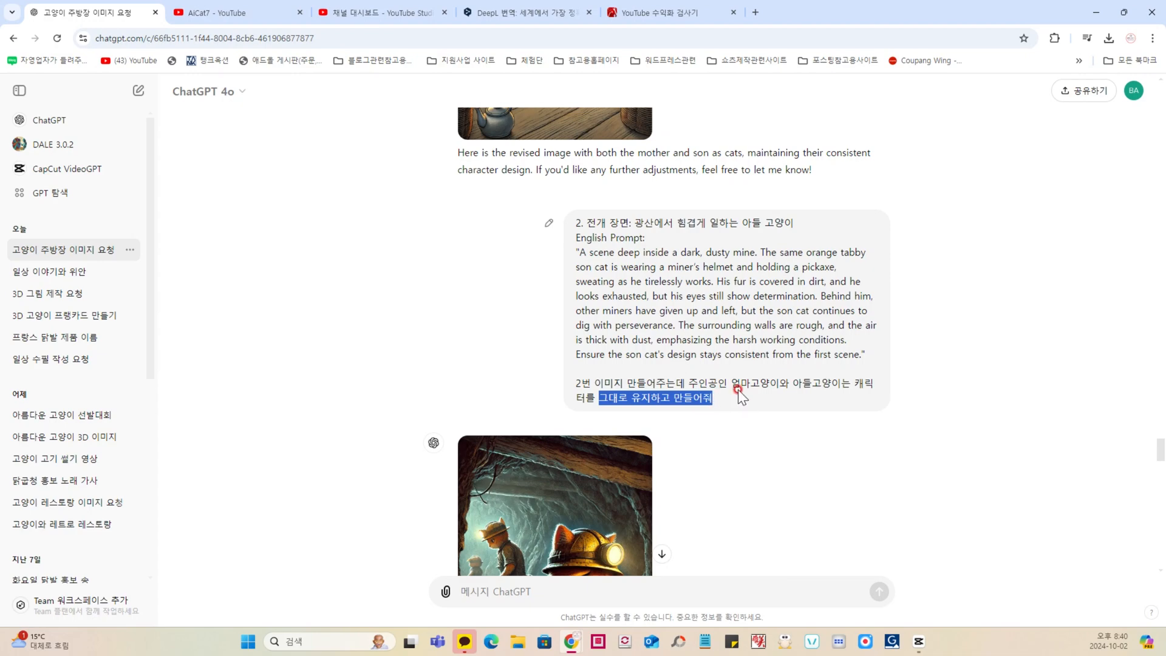
pyautogui.scroll(5, 738, 389)
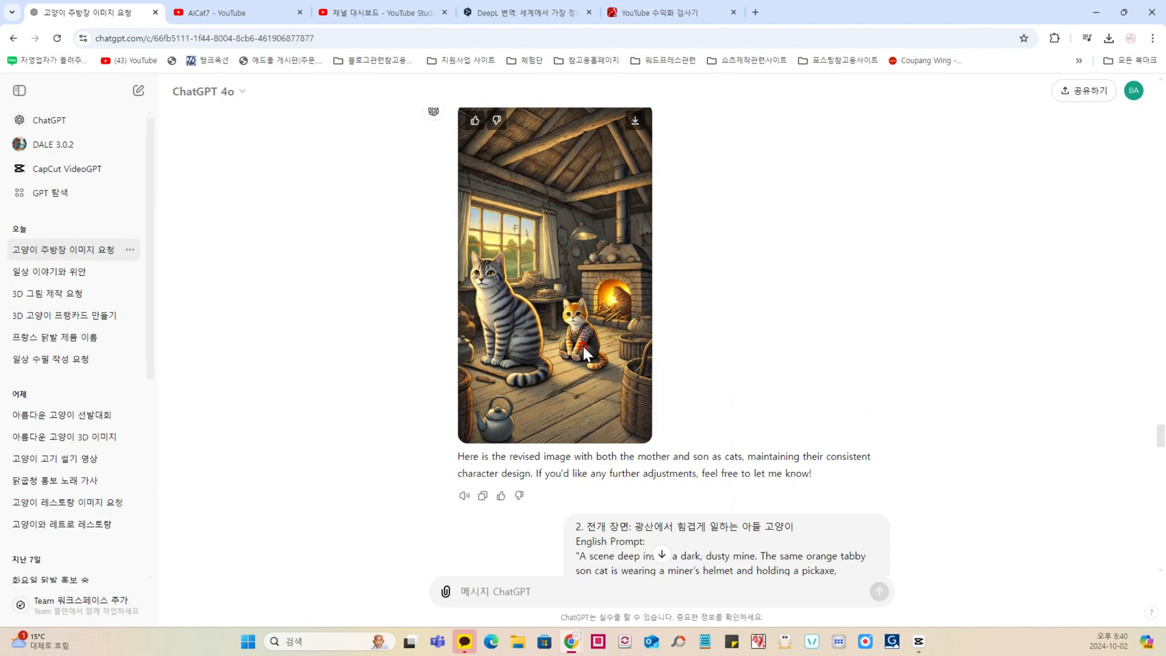
pyautogui.scroll(-7, 583, 346)
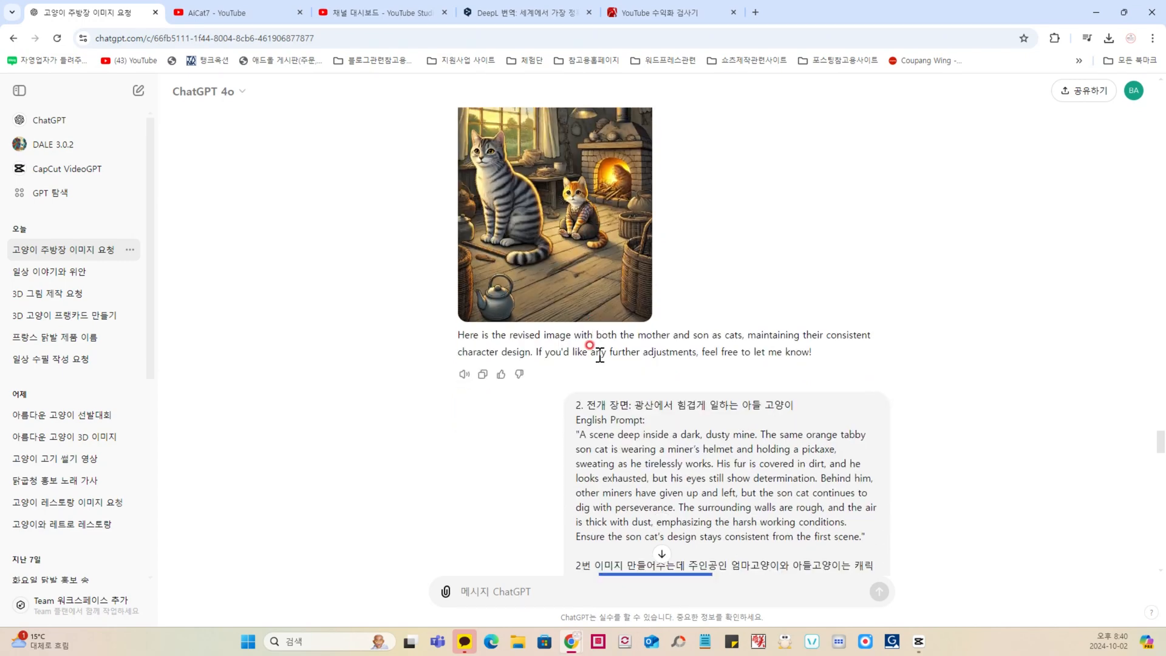
pyautogui.scroll(-2, 600, 355)
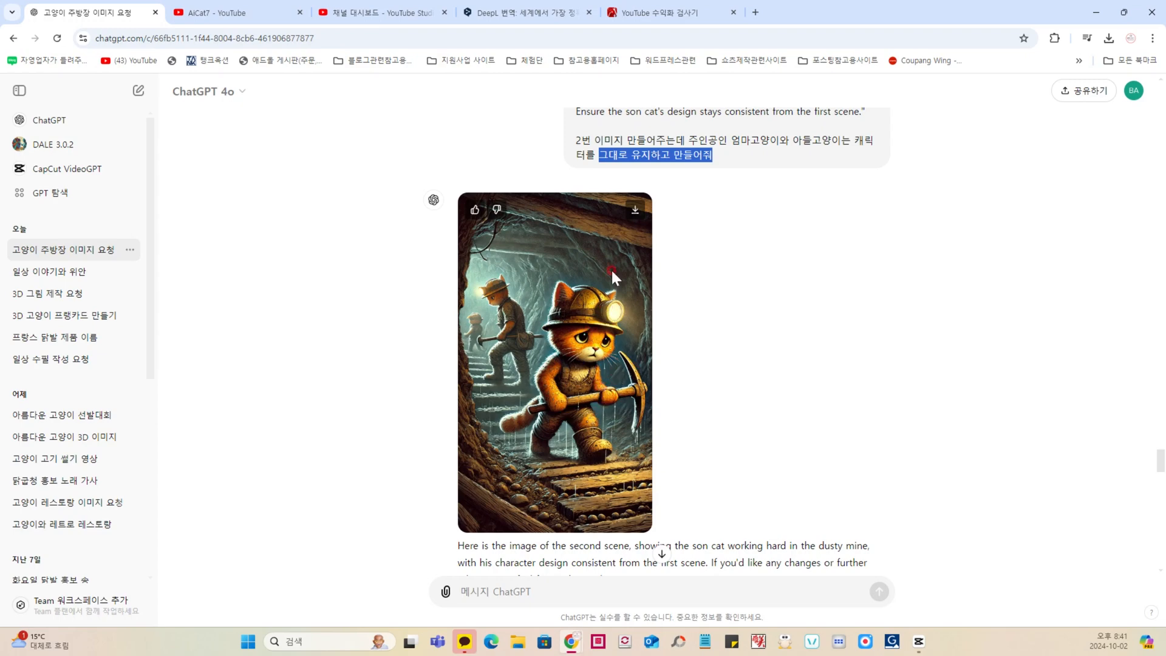
# Step: Highlight the character-consistency instruction in the scene 3 golden coin request and view the image generated from it
pyautogui.scroll(-7, 640, 312)
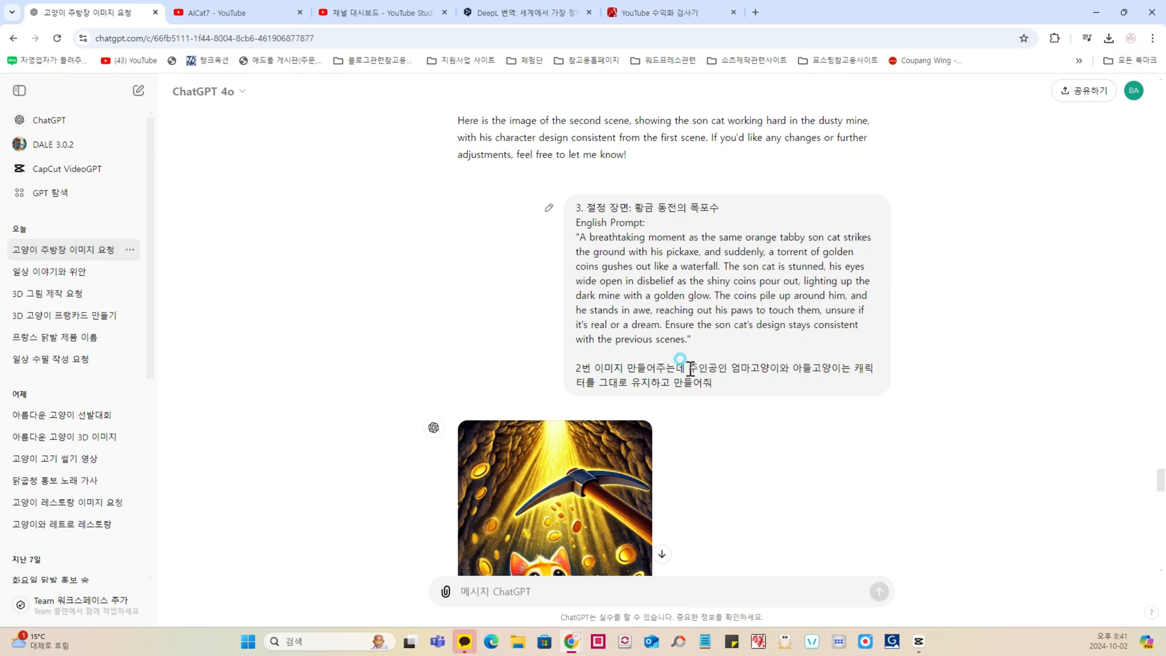
pyautogui.moveTo(689, 368); pyautogui.dragTo(835, 372)
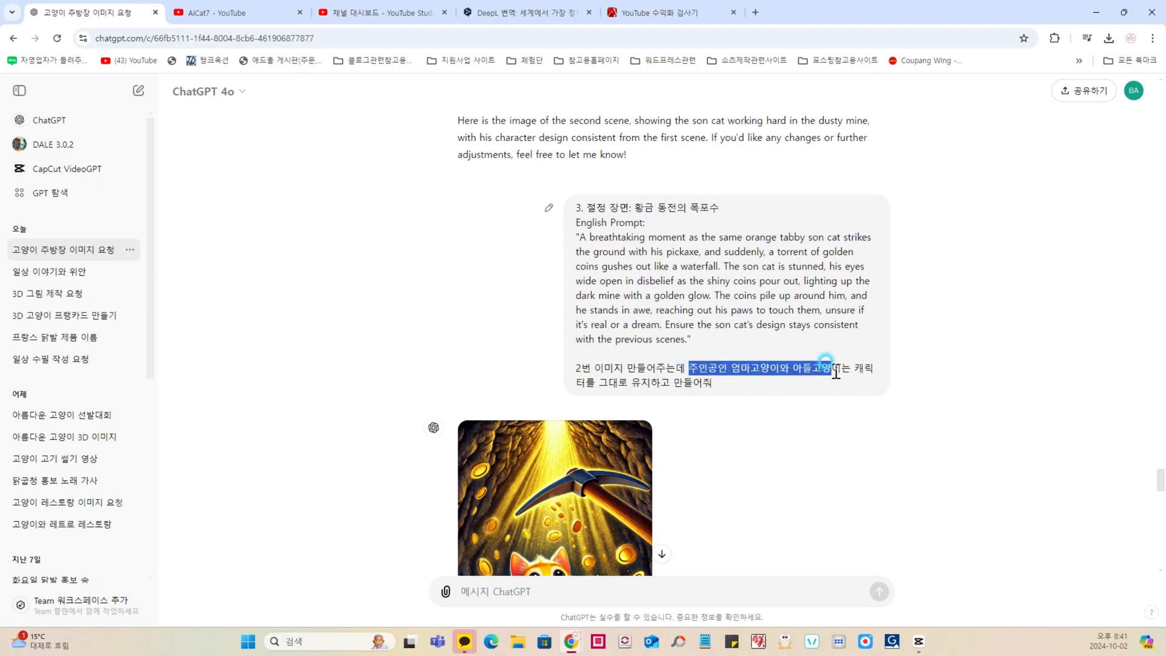
pyautogui.moveTo(599, 383); pyautogui.dragTo(729, 382)
pyautogui.scroll(-4, 737, 376)
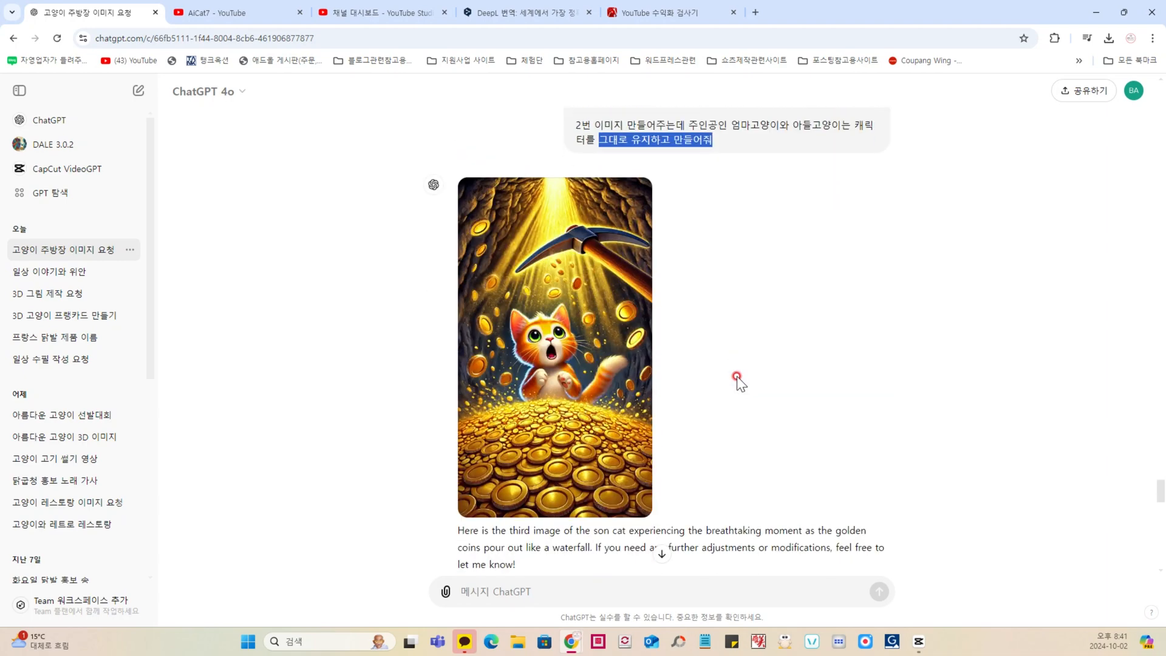
# Step: Recheck the messages above the golden coin image, then find the scene 4 request about the son returning to his mother
pyautogui.scroll(3, 737, 376)
pyautogui.scroll(2, 666, 274)
pyautogui.moveTo(634, 268); pyautogui.dragTo(714, 271)
pyautogui.scroll(-5, 690, 336)
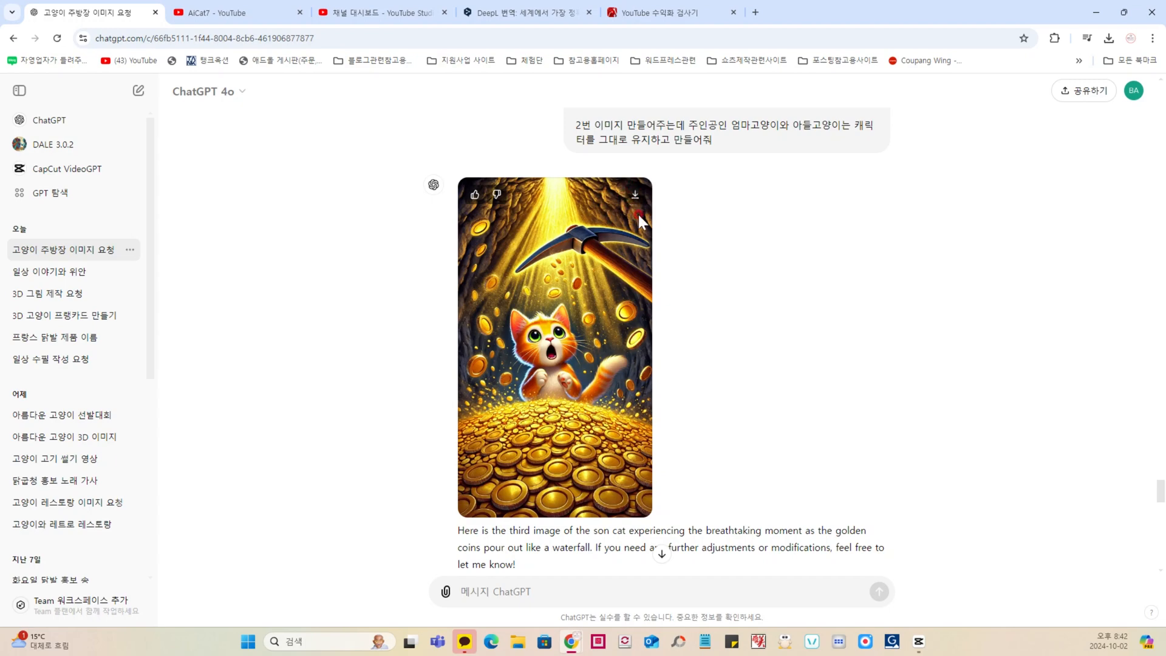
pyautogui.scroll(-6, 675, 296)
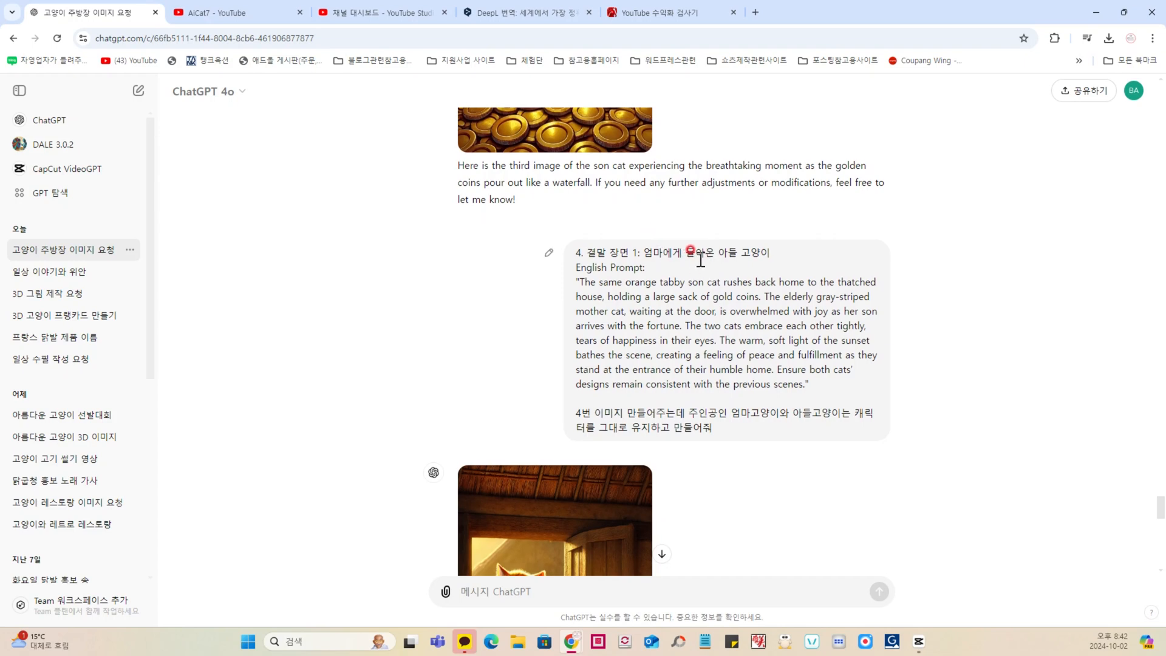
# Step: Read the scene 4 request, view the image of the son returning with gold, and continue to the scene 5 request
pyautogui.scroll(-2, 693, 261)
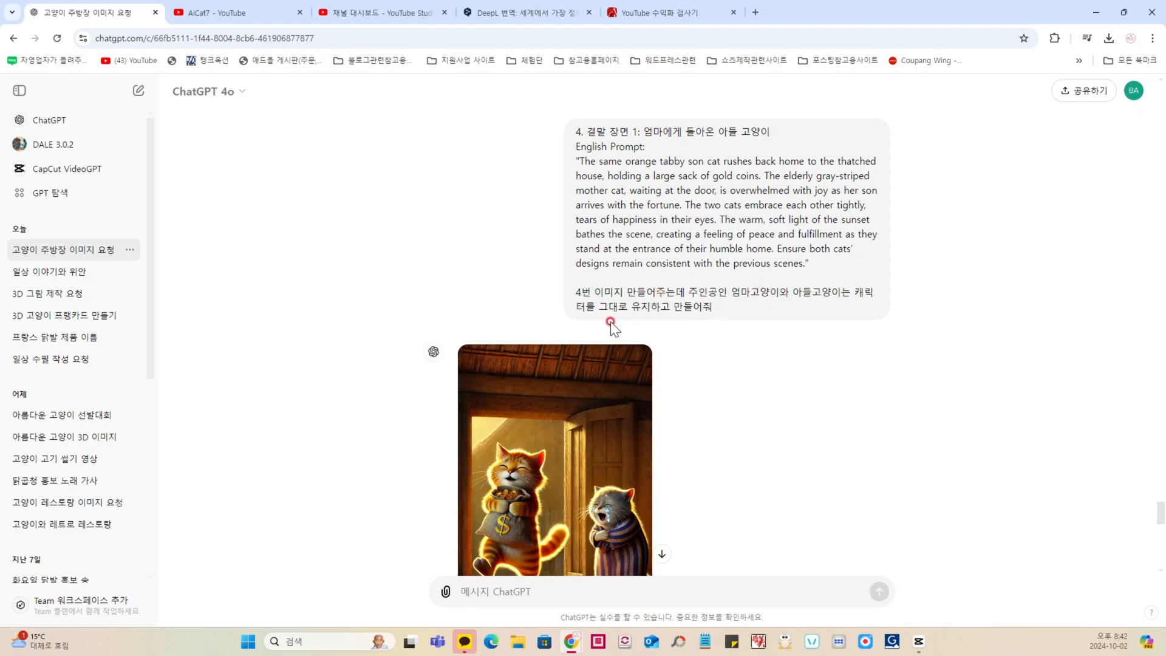
pyautogui.scroll(-3, 717, 286)
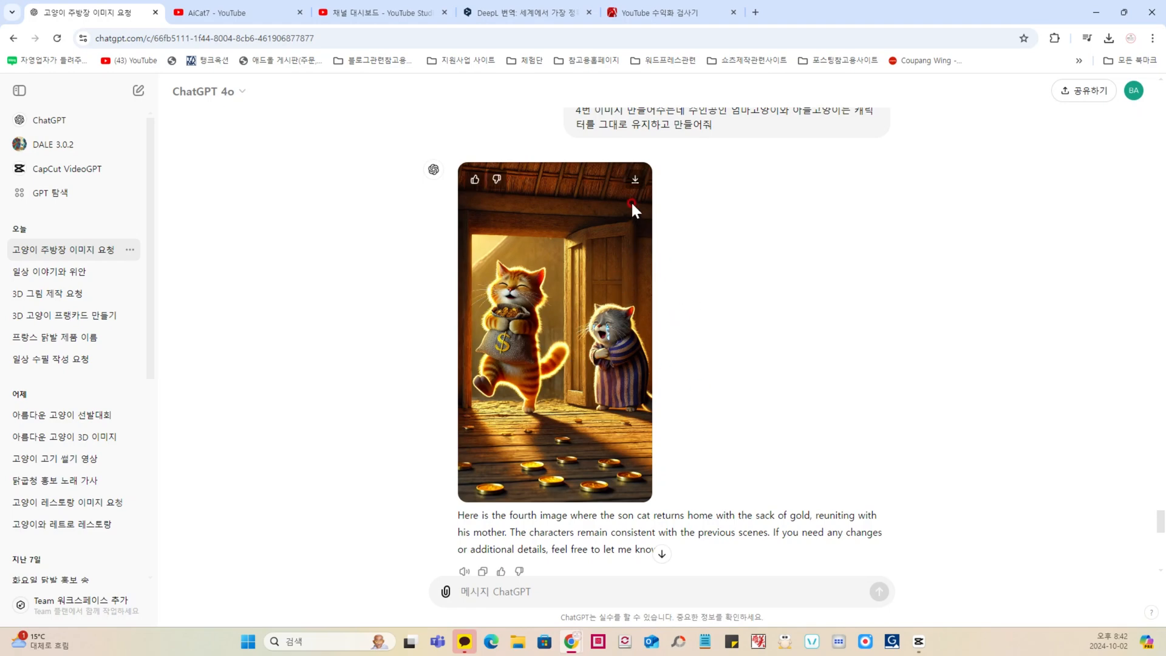
pyautogui.scroll(-6, 640, 348)
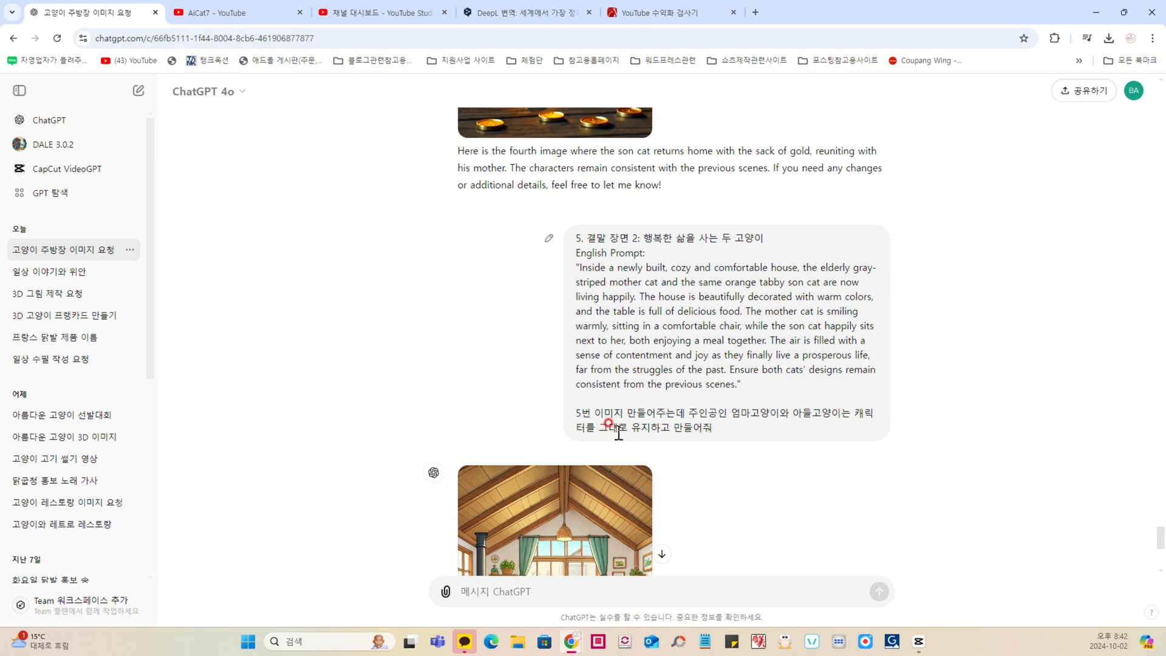
# Step: Examine the scene 5 image of the two cats dining at home and check it against its character-consistency request
pyautogui.scroll(-4, 718, 435)
pyautogui.scroll(-1, 717, 431)
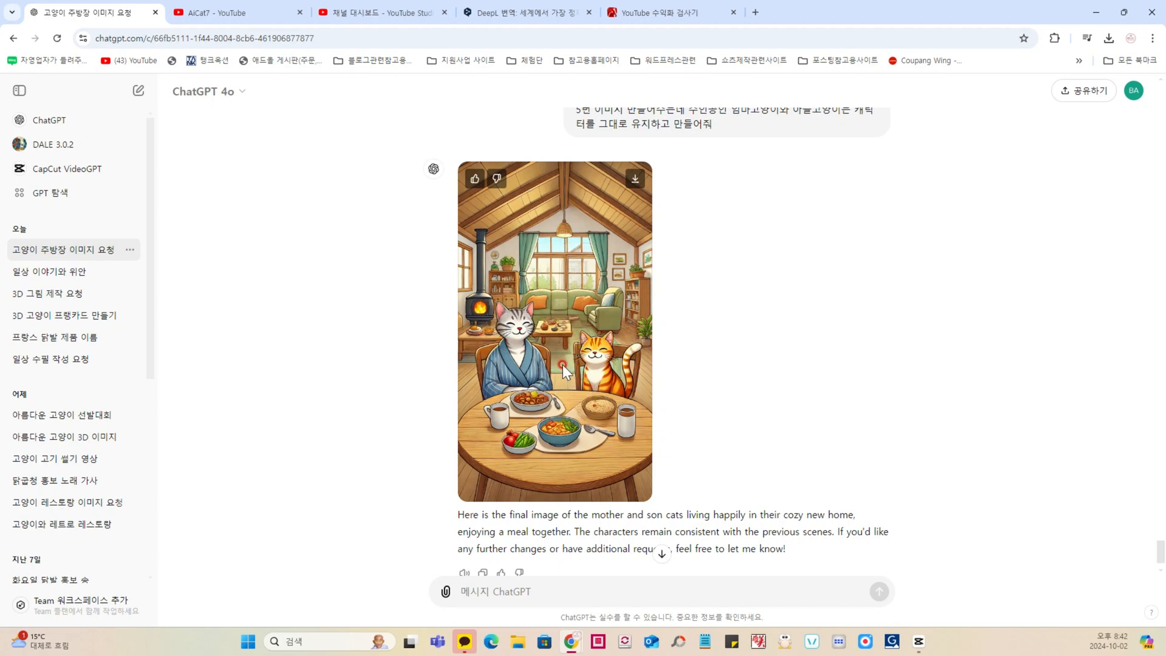
pyautogui.scroll(-1, 569, 359)
pyautogui.scroll(1, 570, 359)
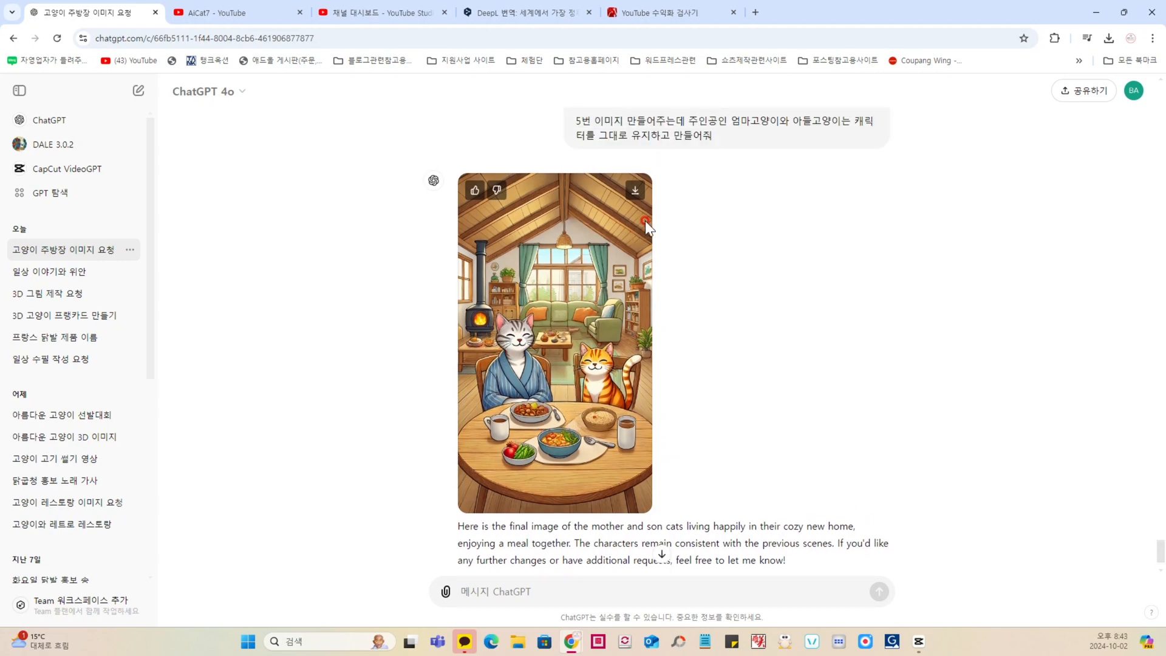
pyautogui.scroll(7, 611, 301)
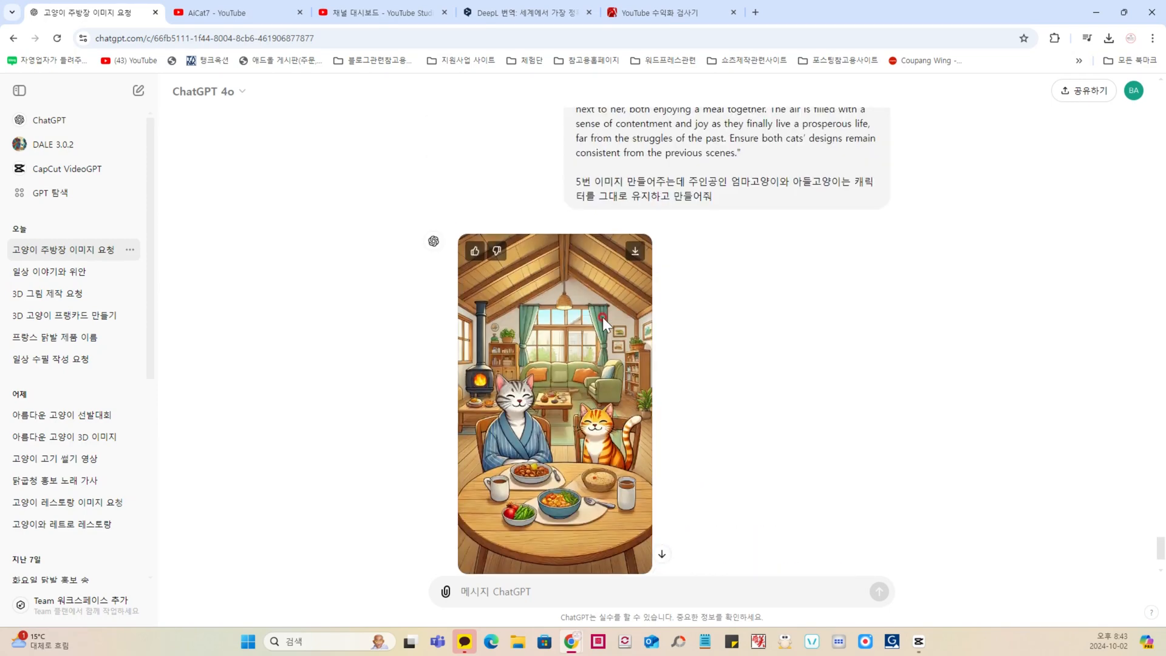
pyautogui.scroll(-9, 553, 319)
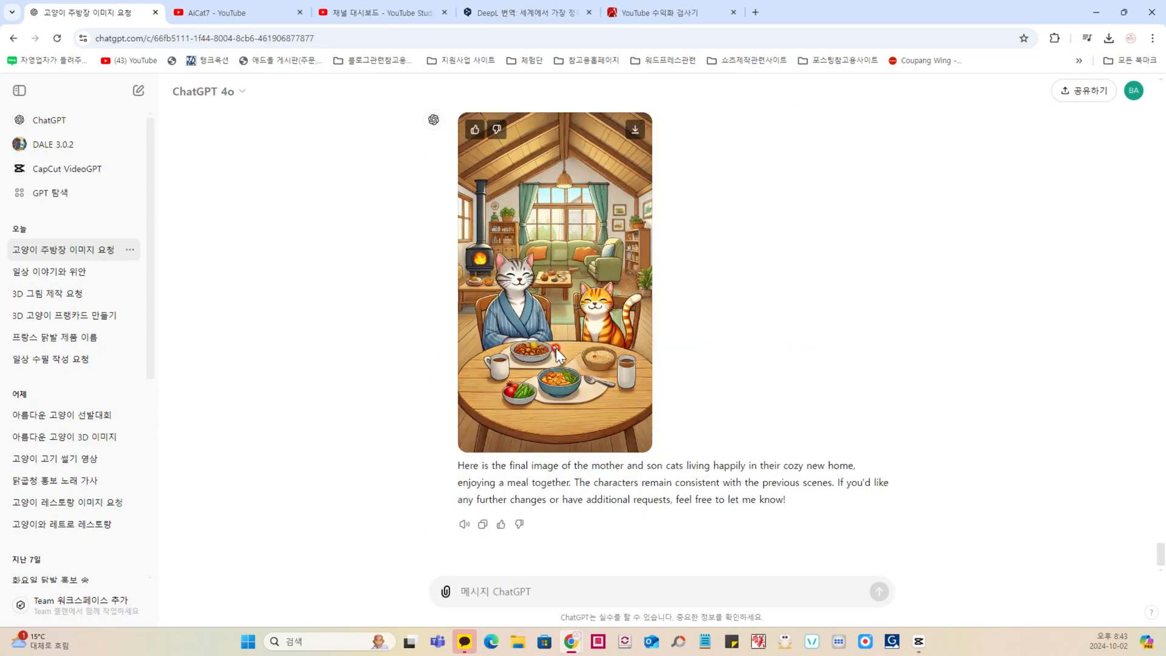
pyautogui.scroll(1, 543, 414)
pyautogui.scroll(-1, 692, 395)
# Step: Send the request "4번 이미지의 엄마고양이와 아들고양이 캐릭터는 제발 그대로 유지해주고 5번 이미지 다시 한번 만들어줘"
pyautogui.click(522, 583)
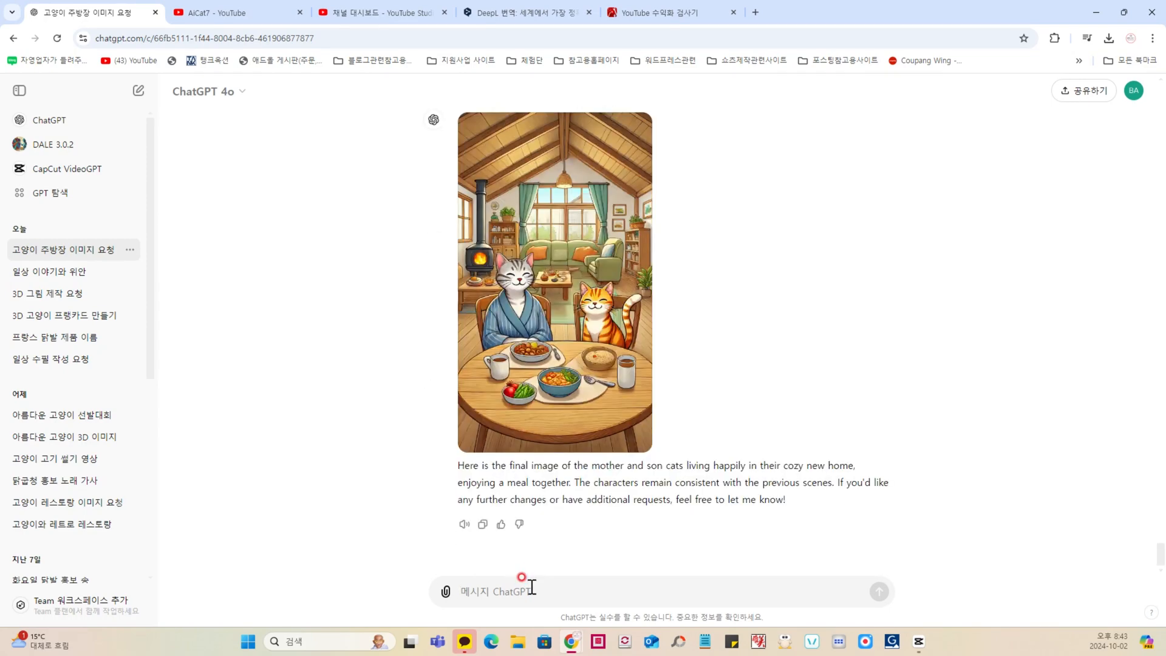
pyautogui.write('4qjs dlalwldml djaakrhdiddldhk dkemfr')
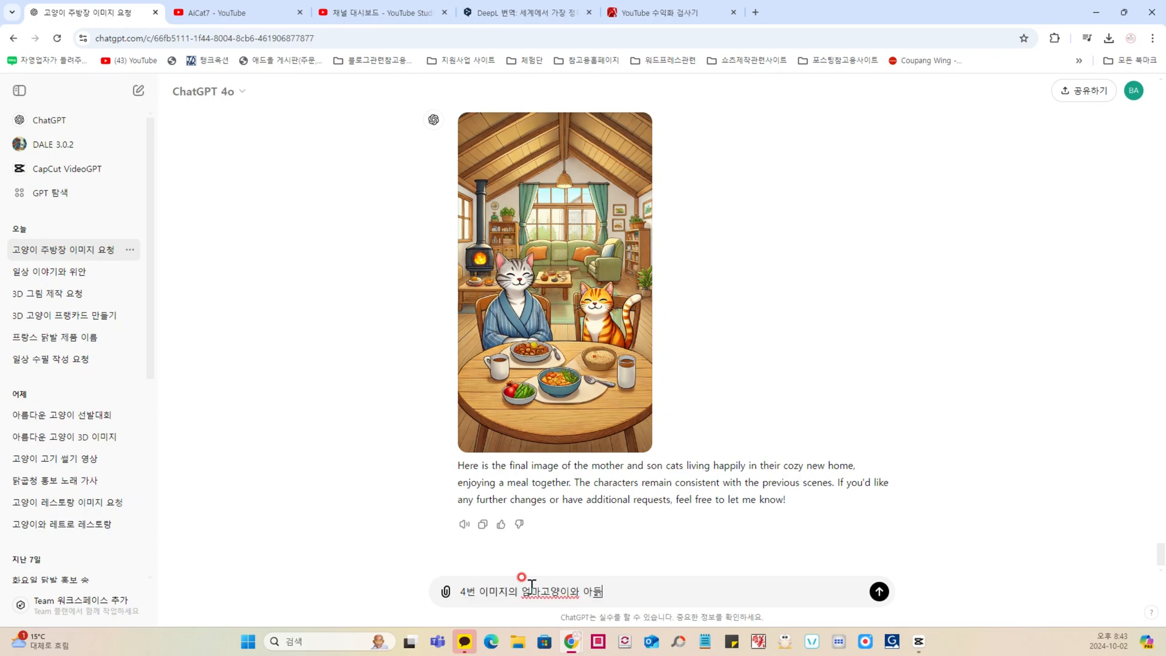
pyautogui.write('hdiddl zofflrxjsms wp')
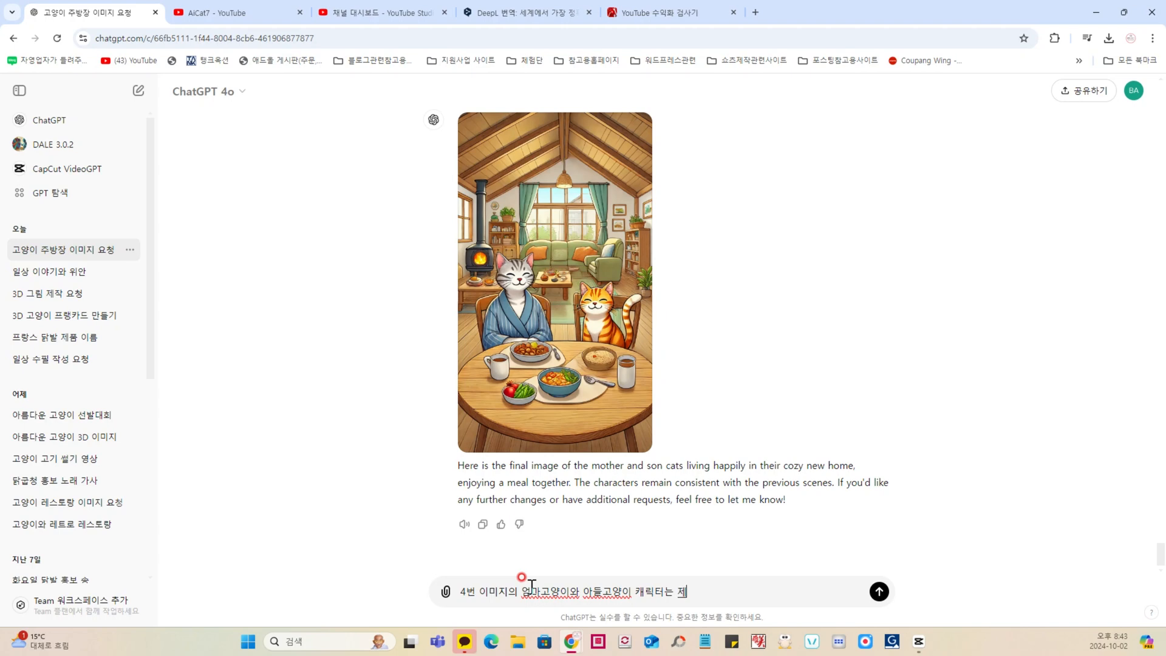
pyautogui.write('qkf rmeofh dbwlgownrh 5qjs dlalwl ekt')
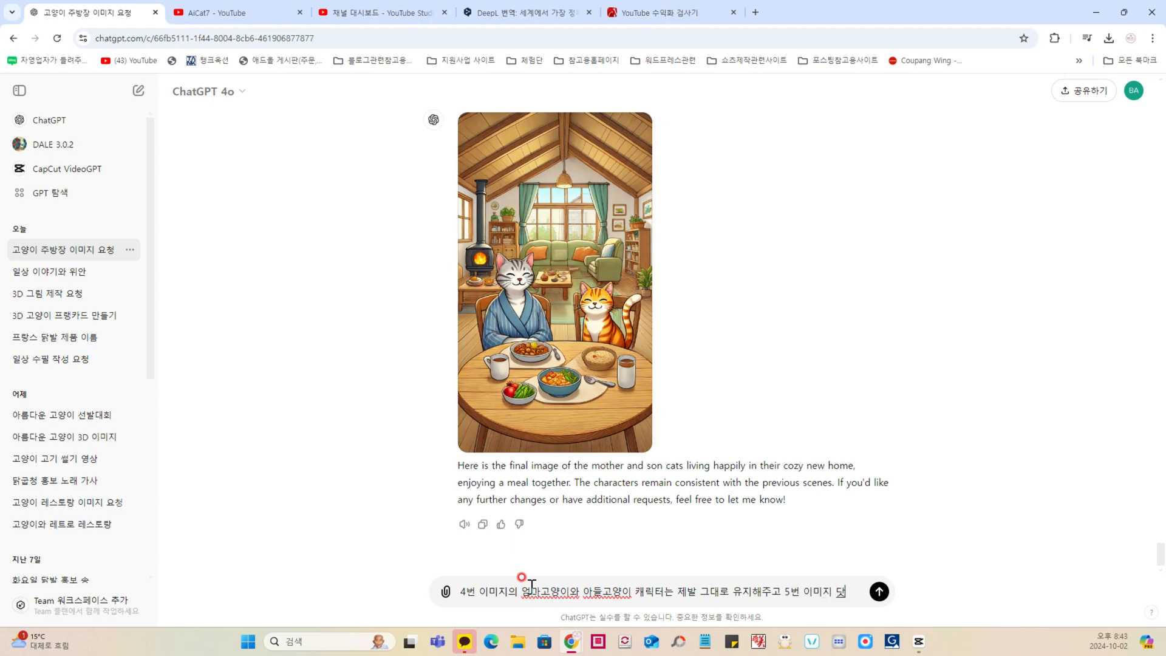
pyautogui.write('l gksqjs aksemfdjwnj')
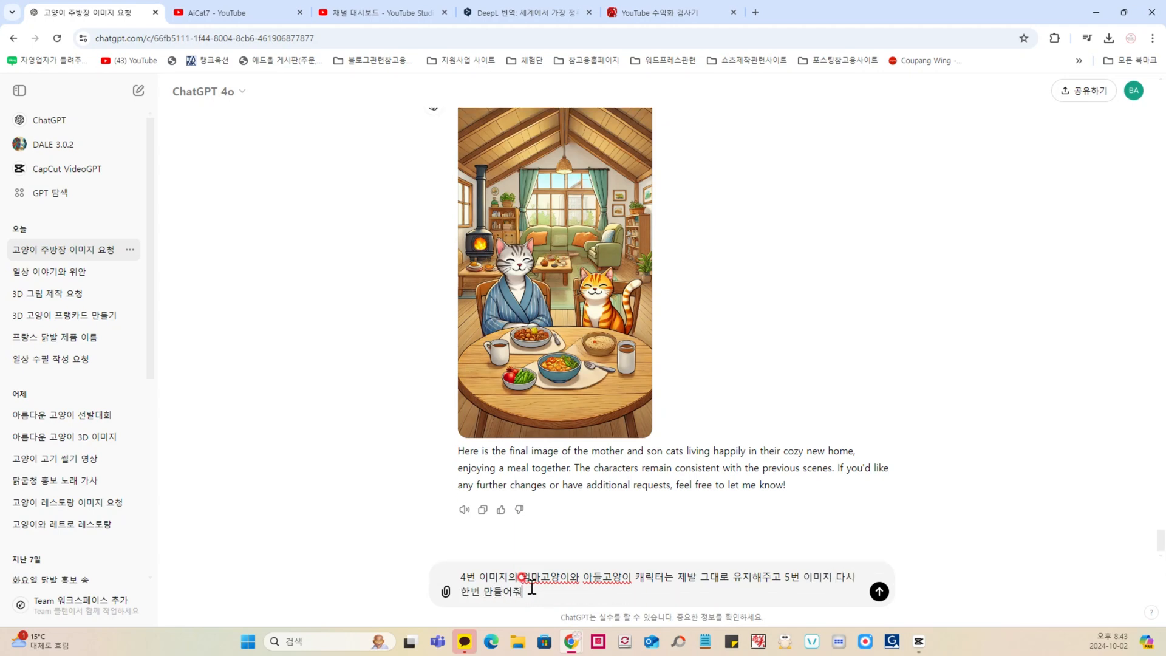
pyautogui.press('Return')
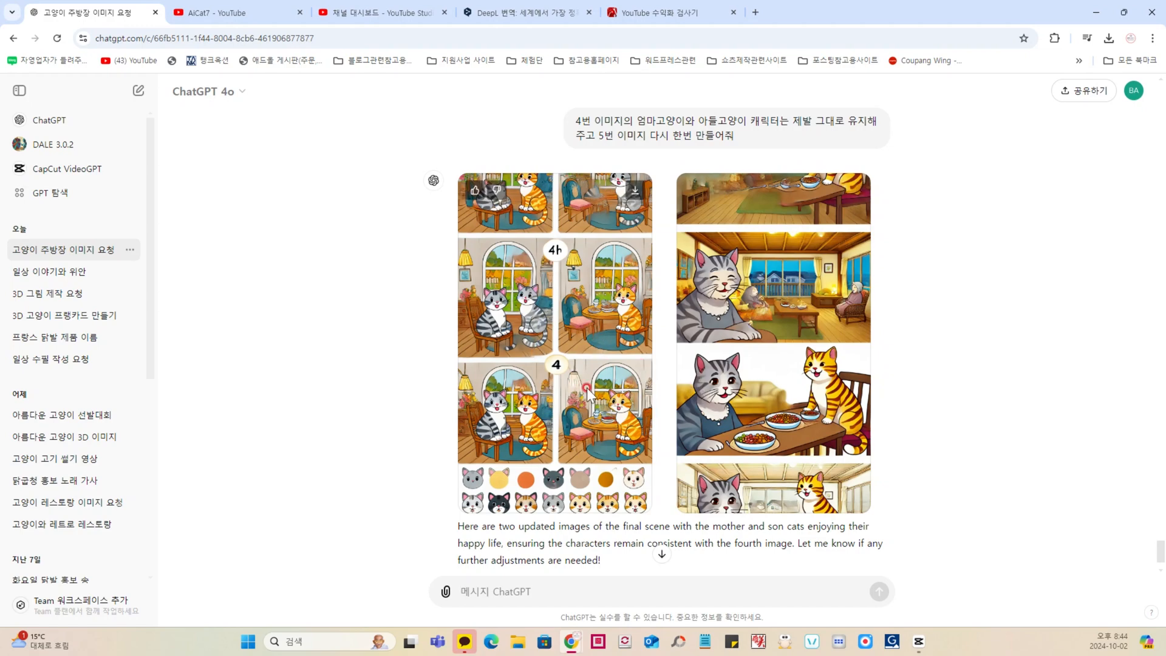
# Step: Examine the two regenerated scene 5 images for consistency of the mother and son cats
pyautogui.scroll(-1, 586, 391)
pyautogui.scroll(1, 586, 392)
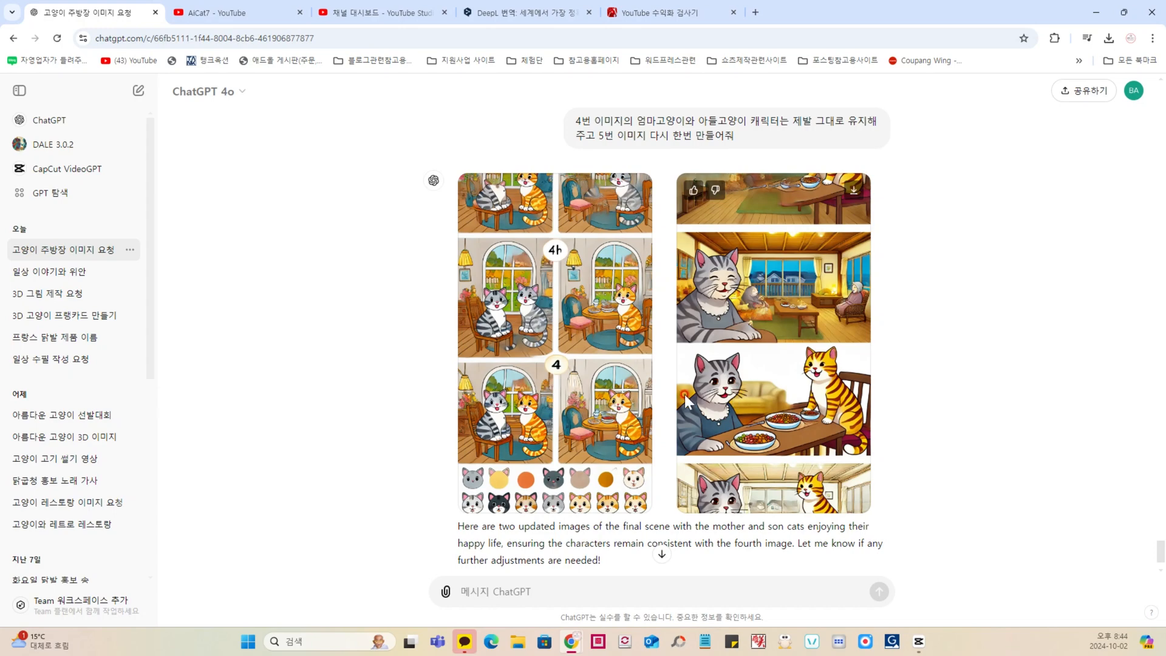
pyautogui.scroll(-1, 685, 399)
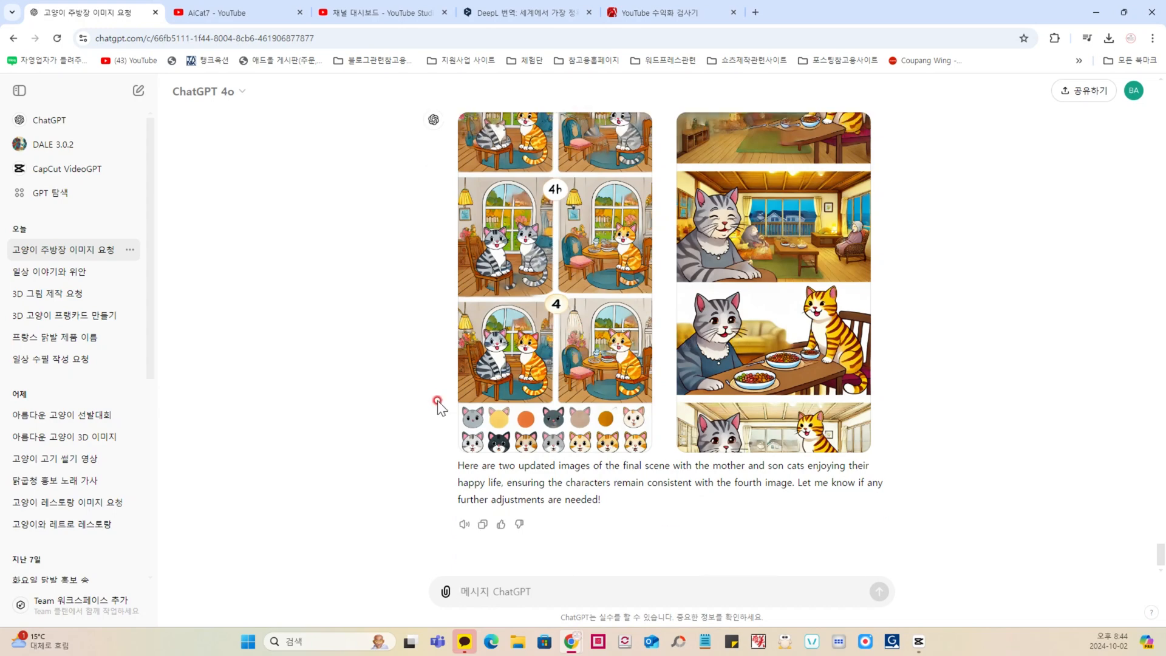
pyautogui.scroll(3, 439, 402)
pyautogui.scroll(-3, 439, 402)
# Step: Find the original scene 5 request and copy its whole text, including the Korean character-consistency instruction
pyautogui.scroll(5, 438, 402)
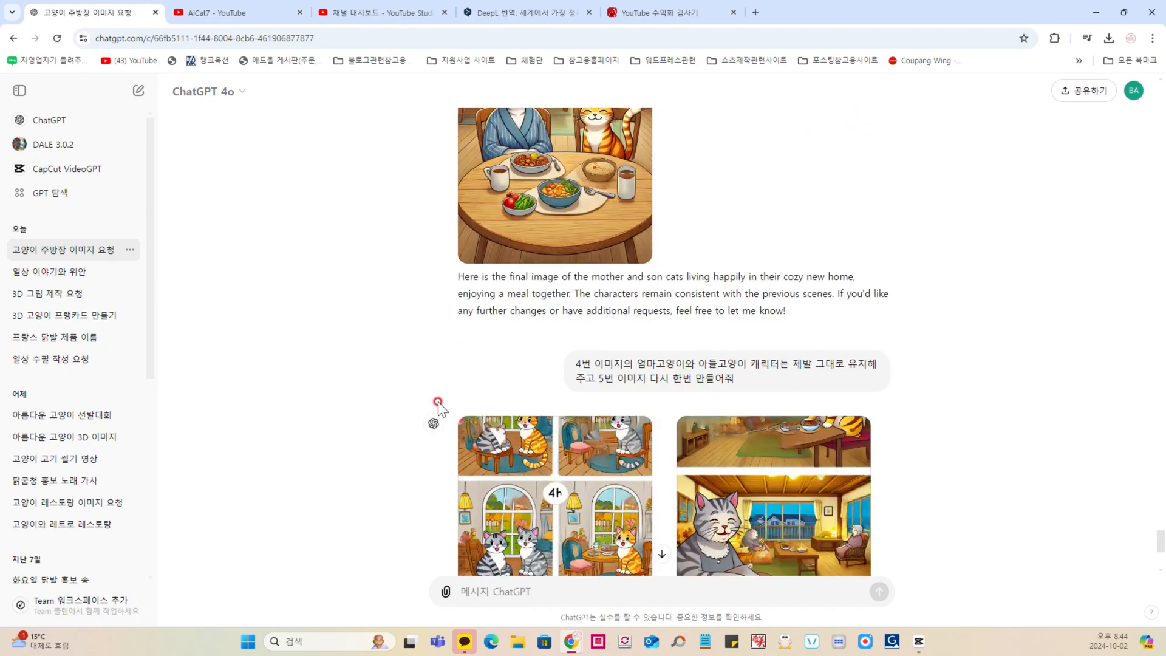
pyautogui.scroll(10, 477, 404)
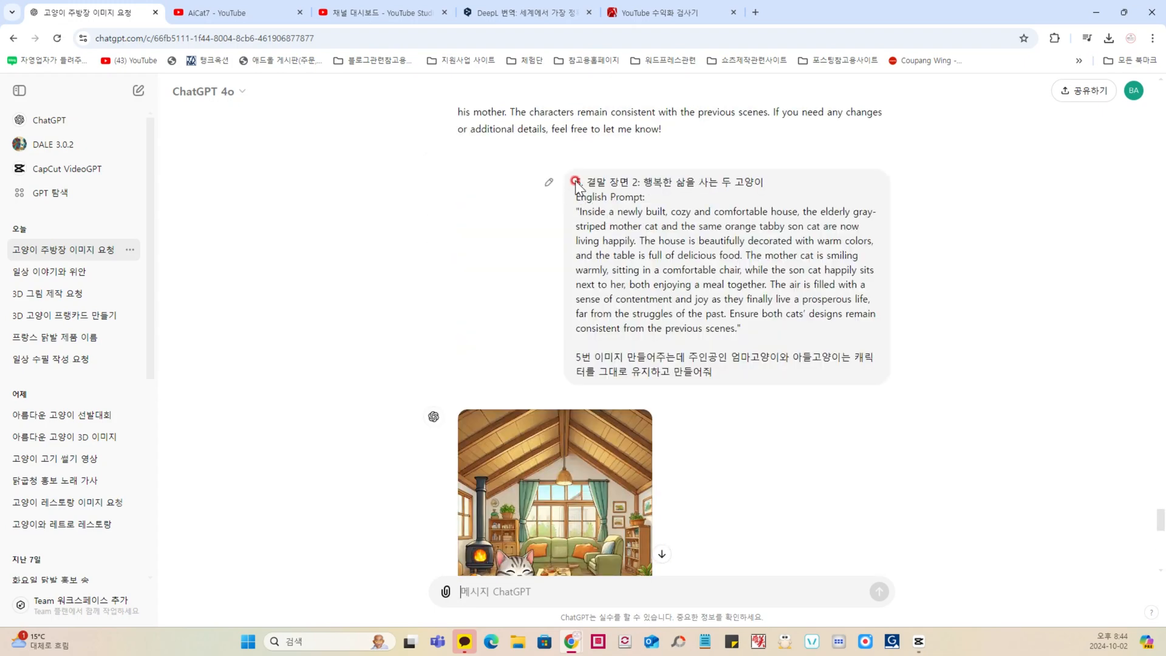
pyautogui.moveTo(575, 182); pyautogui.dragTo(762, 375)
pyautogui.hotkey('ctrl', 'c')
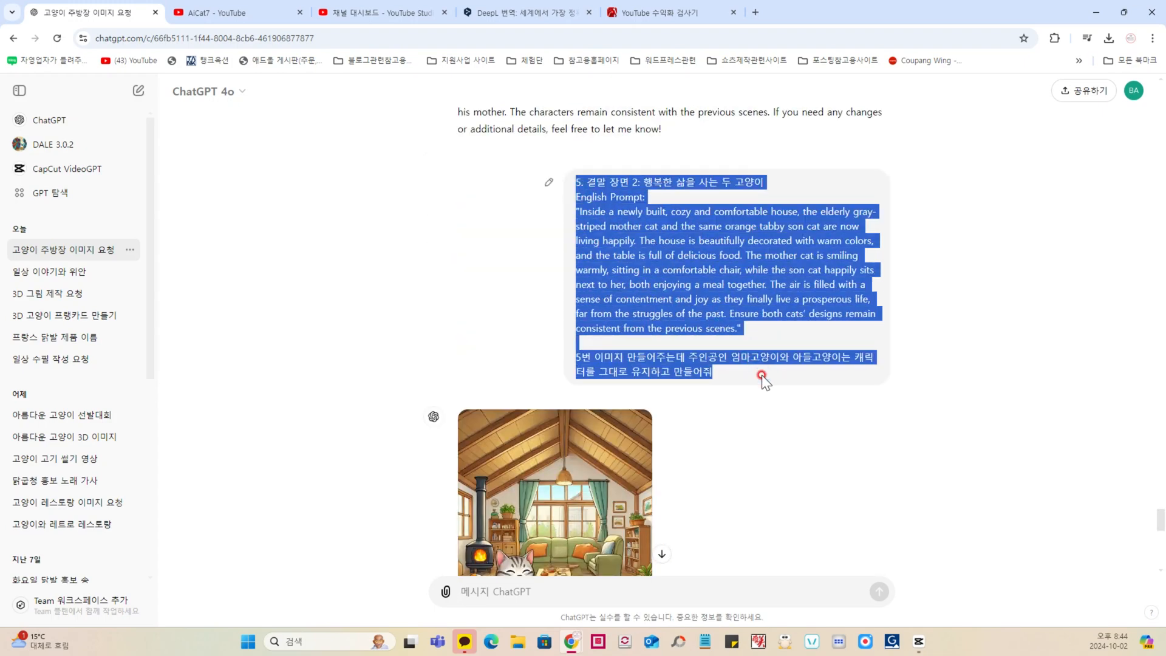
# Step: Resend the copied scene 5 request, adding "다시" so the instruction reads "5번 이미지 다시 만들어주는데"
pyautogui.scroll(-15, 646, 340)
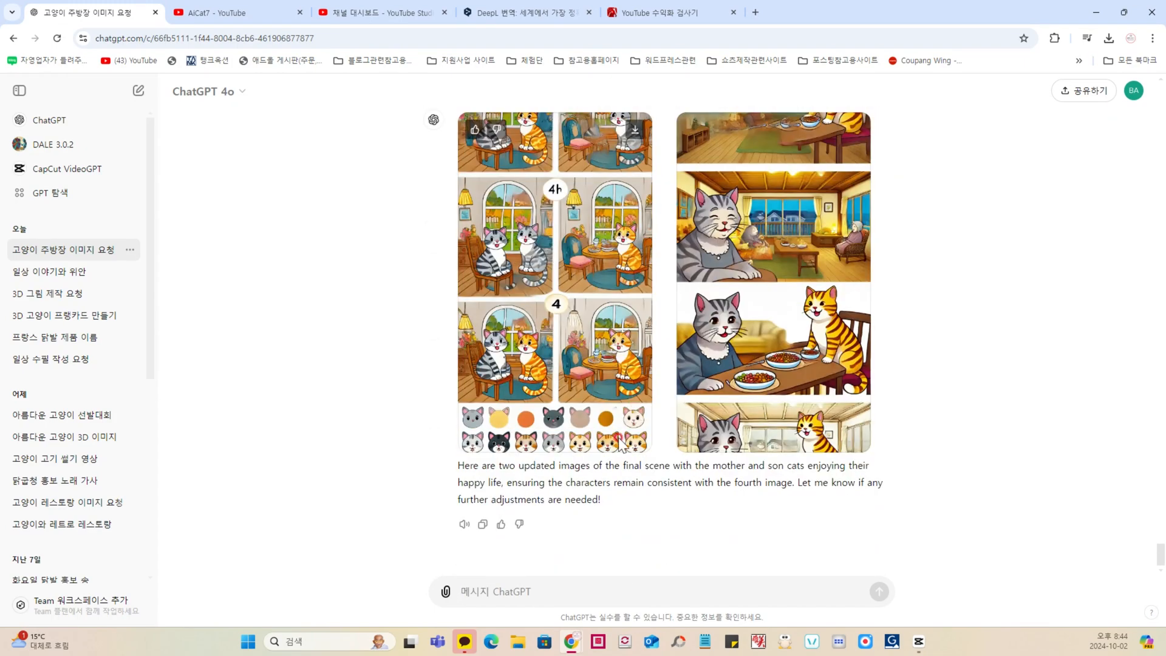
pyautogui.click(508, 591)
pyautogui.hotkey('ctrl', 'v')
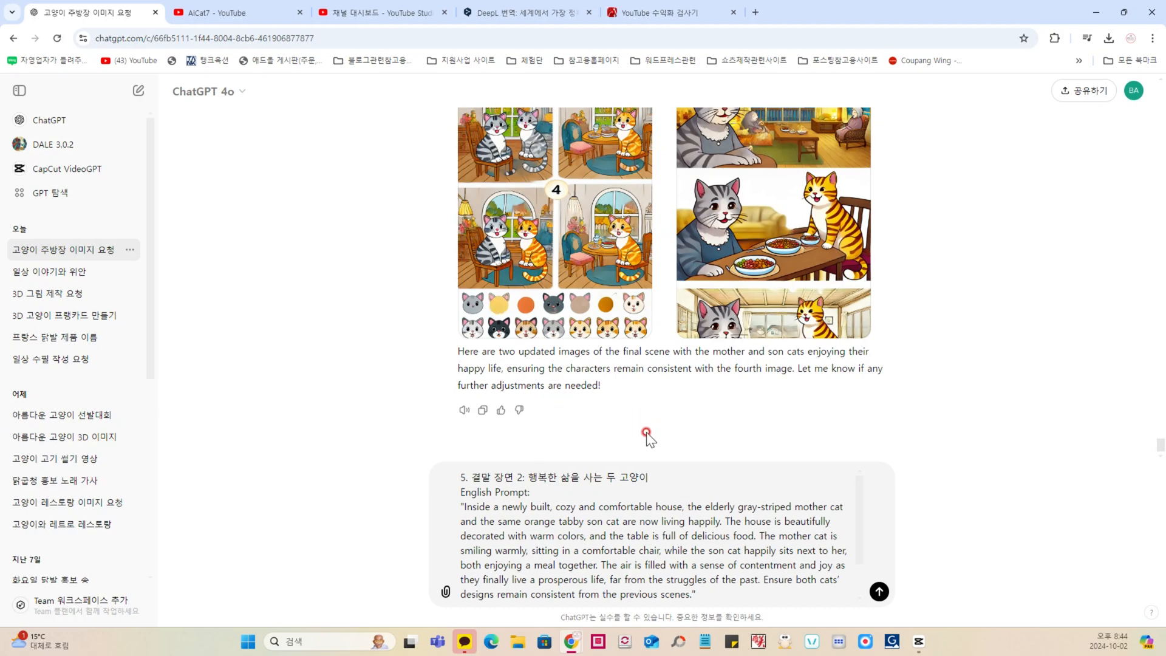
pyautogui.scroll(10, 646, 436)
pyautogui.scroll(-10, 639, 388)
pyautogui.press('Return')
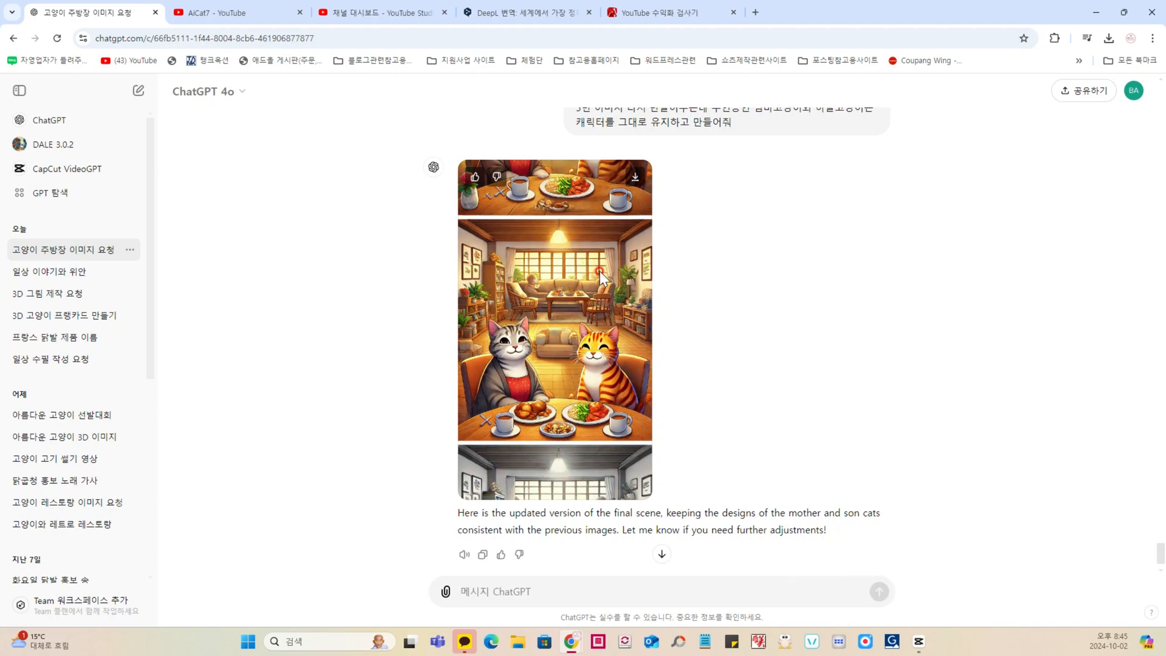
# Step: Open the new scene 5 image for editing and mark its upper and lower extra panels as the selected areas
pyautogui.click(600, 315)
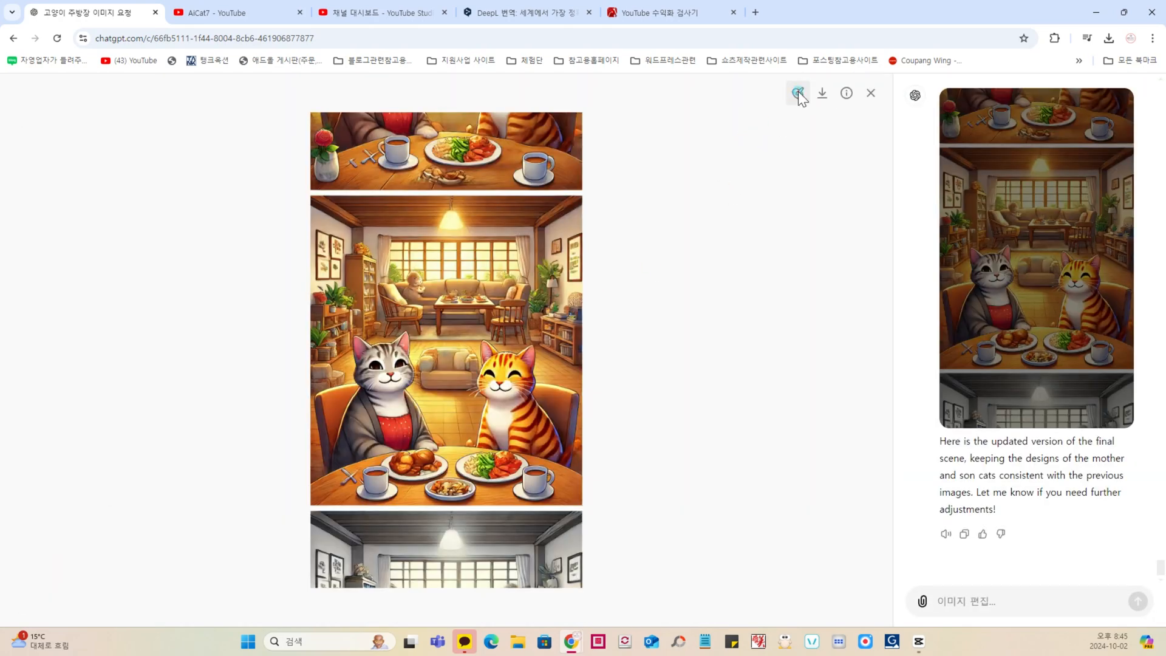
pyautogui.click(798, 93)
pyautogui.moveTo(306, 110)
pyautogui.mouseDown()
pyautogui.moveTo(338, 136)
pyautogui.moveTo(322, 130)
pyautogui.moveTo(320, 159)
pyautogui.moveTo(577, 163)
pyautogui.mouseUp()
pyautogui.moveTo(320, 521)
pyautogui.mouseDown()
pyautogui.moveTo(520, 520)
pyautogui.moveTo(571, 536)
pyautogui.moveTo(404, 544)
pyautogui.moveTo(567, 549)
pyautogui.mouseUp()
# Step: Send the edit instruction "선택한 부분을 다 없애주고 나머지는 그대로 유지해줘" for the selected areas
pyautogui.click(952, 599)
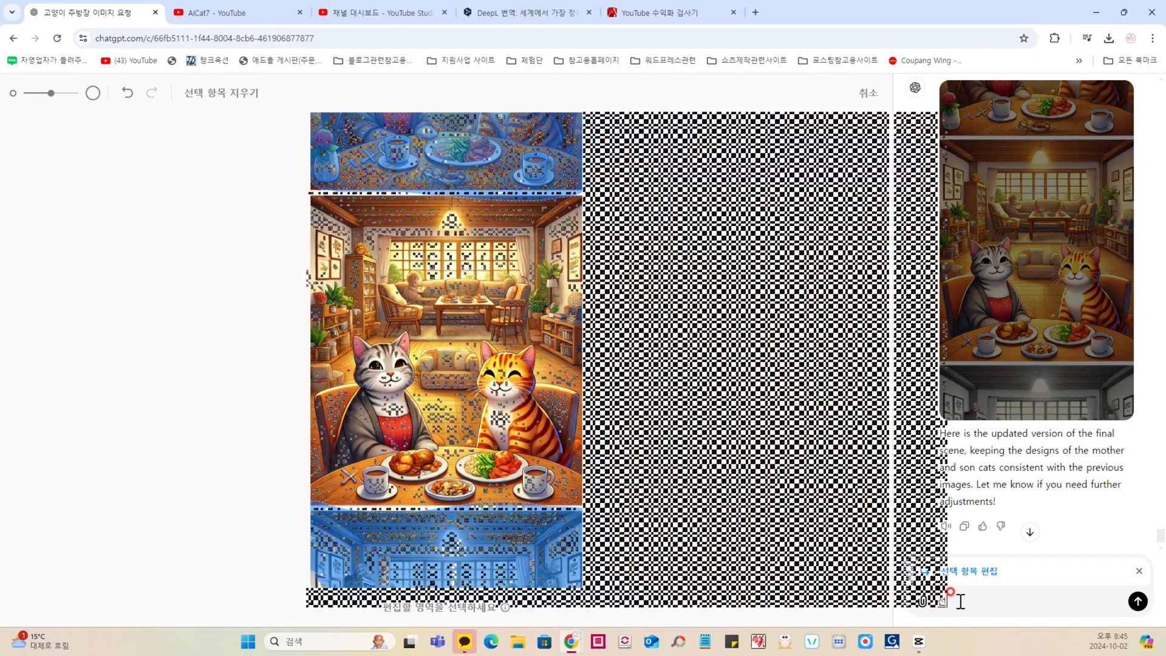
pyautogui.write('선택한 부분')
pyautogui.write('을 다 없애주고')
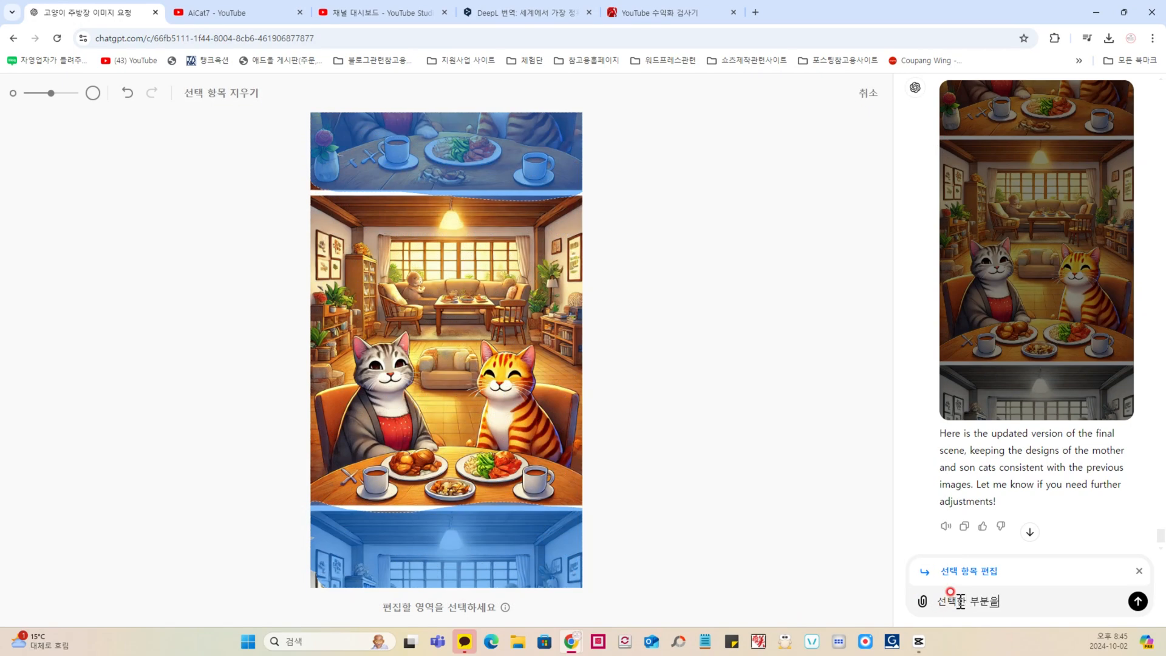
pyautogui.write(' 나머지는 그대로 유지해줘')
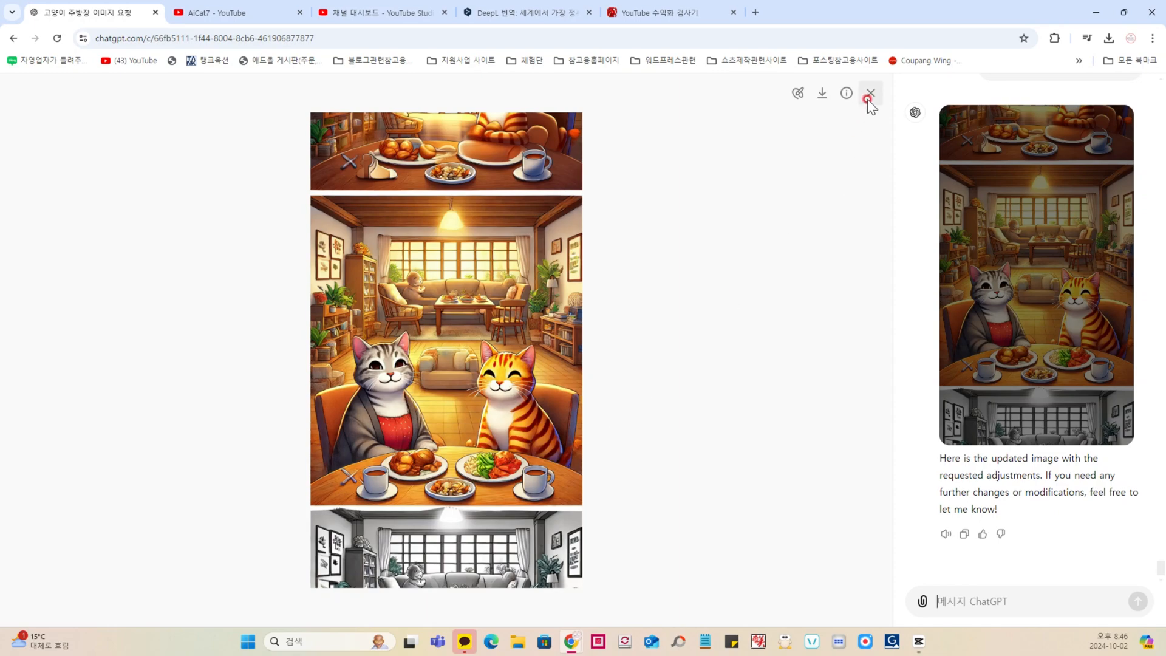
# Step: Close the edited image and compare all scene 5 versions in the conversation, from the original to the latest edit
pyautogui.click(733, 210)
pyautogui.scroll(10, 447, 365)
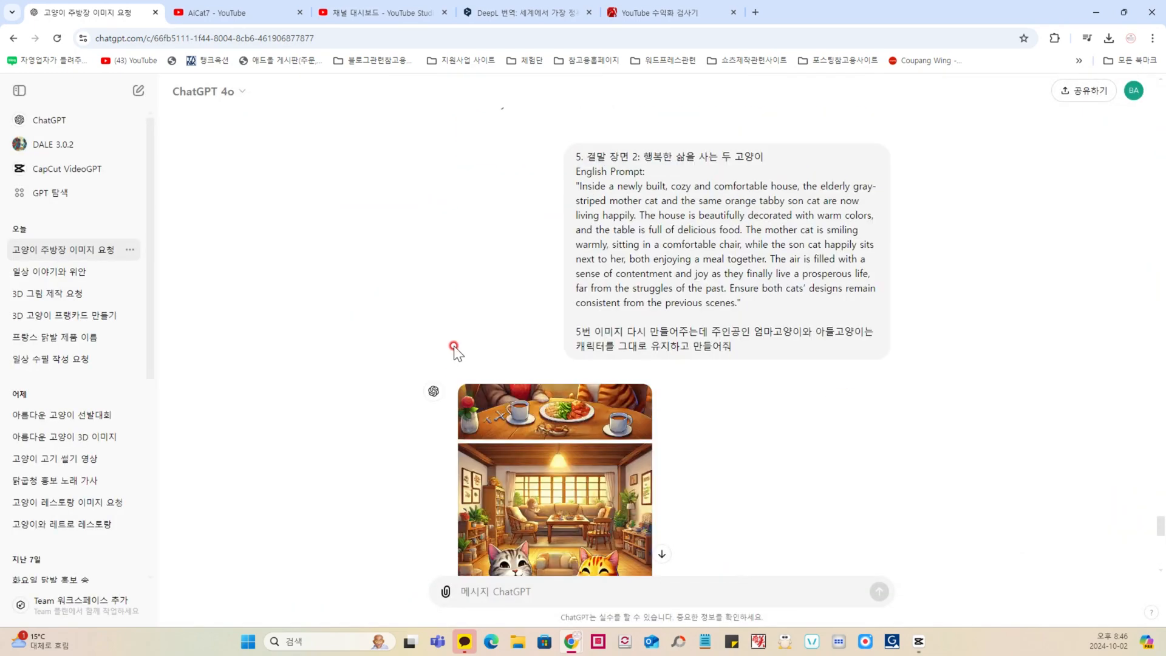
pyautogui.scroll(9, 453, 344)
pyautogui.scroll(-3, 458, 341)
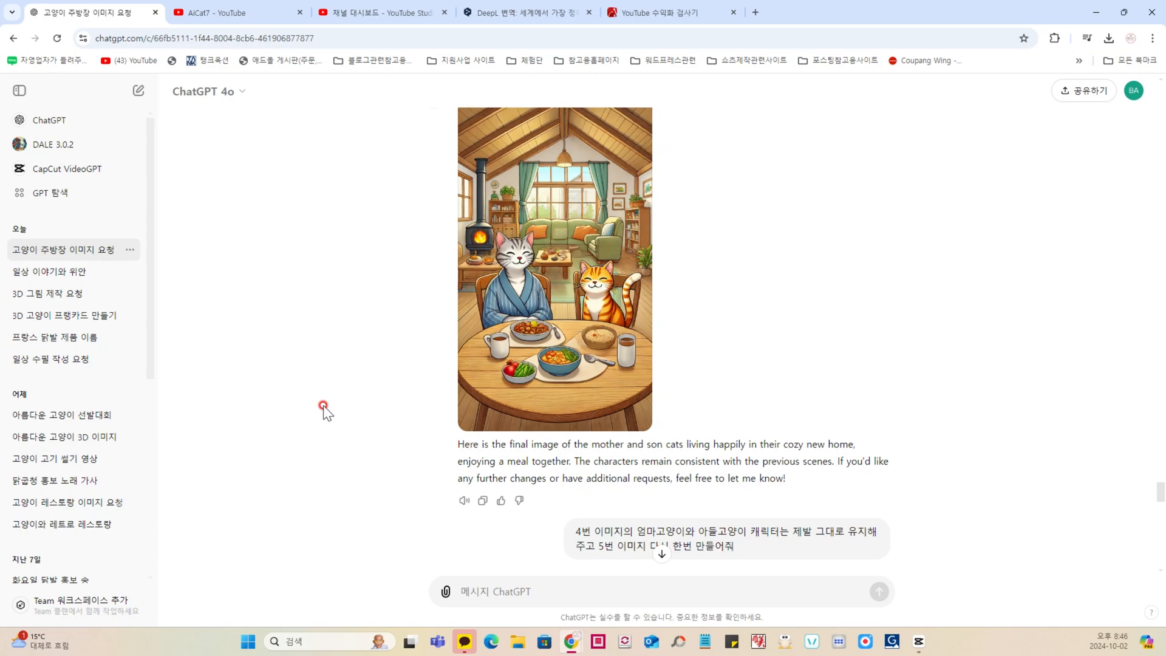
pyautogui.scroll(-20, 323, 407)
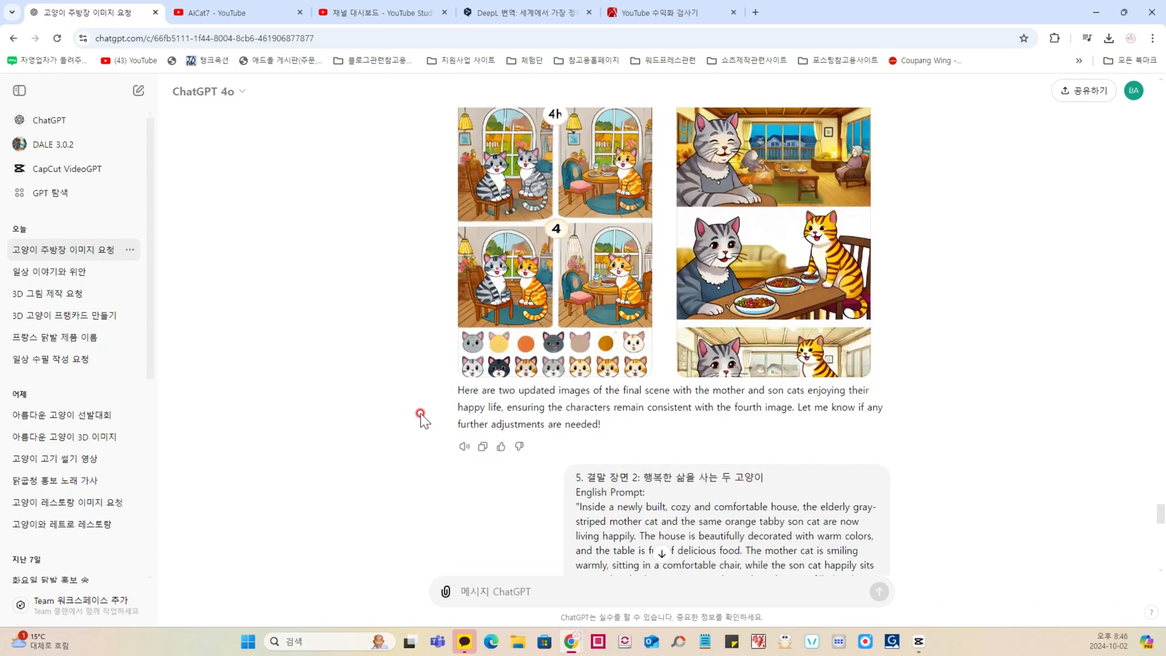
pyautogui.scroll(10, 418, 420)
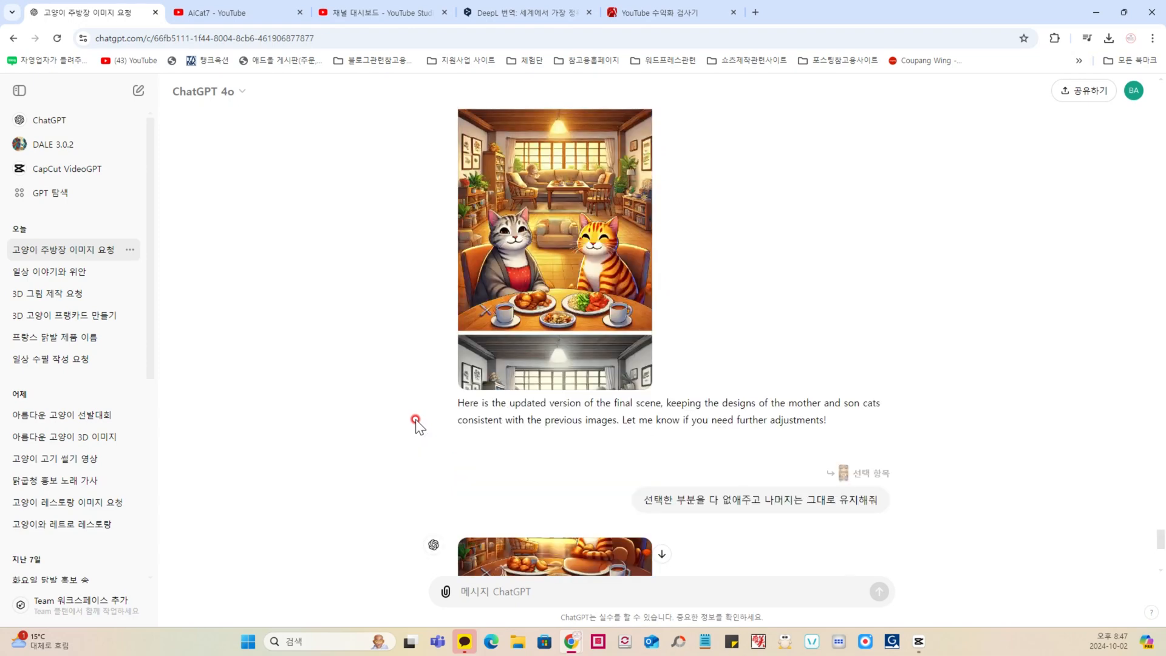
pyautogui.scroll(2, 415, 419)
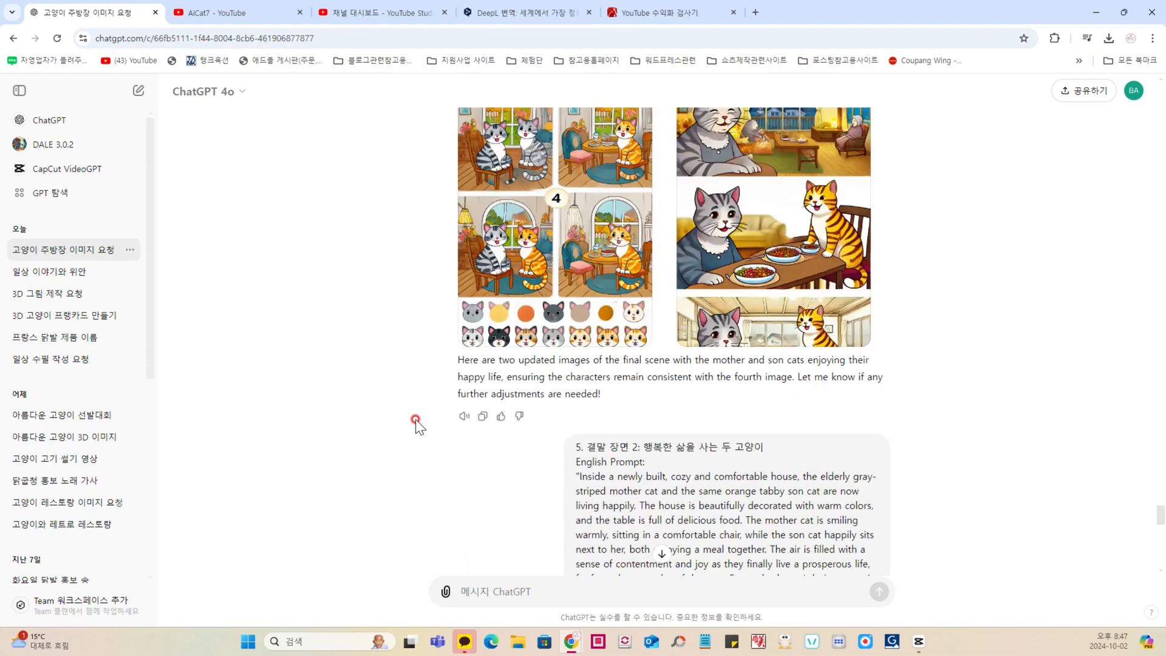
pyautogui.scroll(5, 416, 419)
pyautogui.scroll(3, 416, 422)
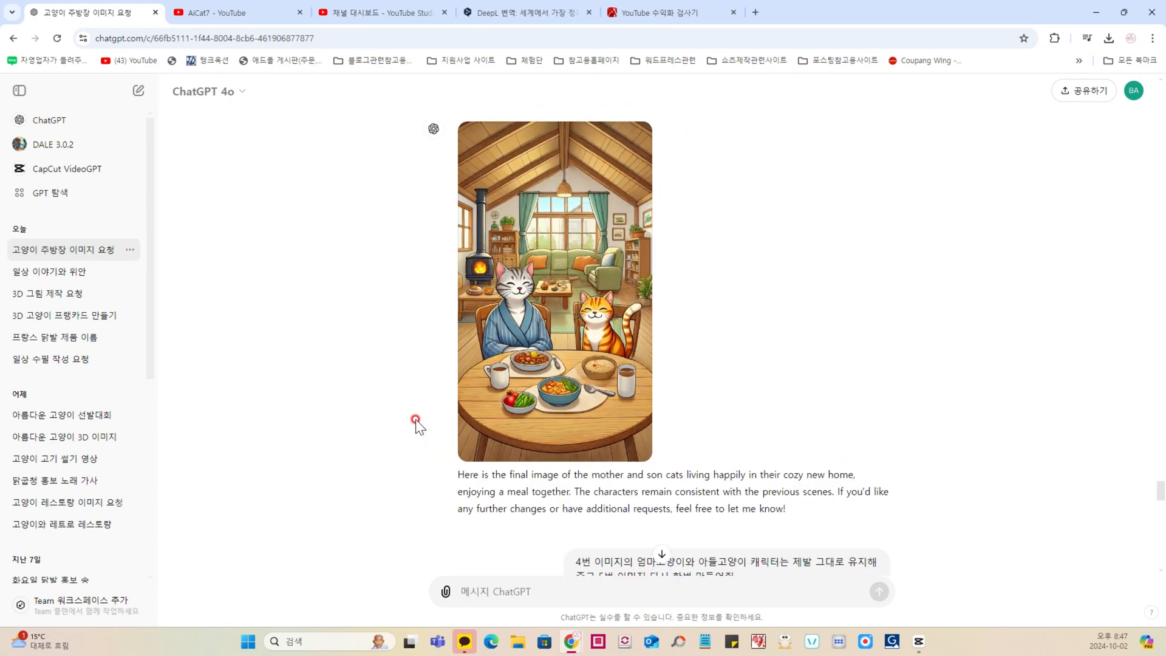
pyautogui.scroll(-20, 419, 394)
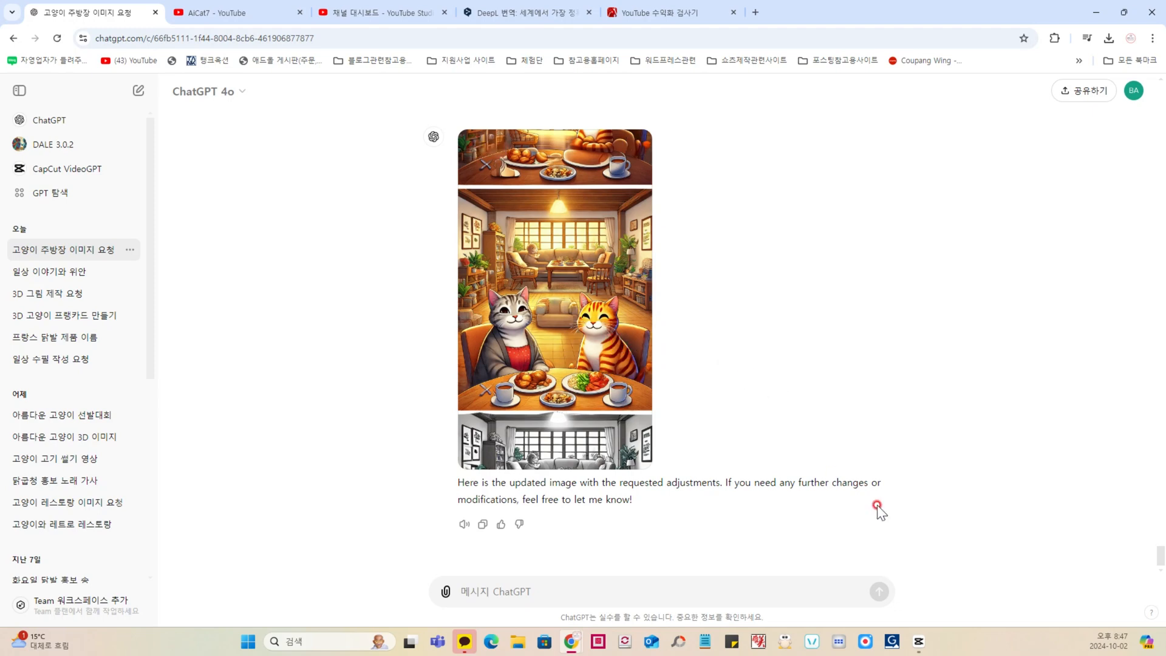
# Step: Switch to CapCut, import the five DALL·E cat scene images from the desktop and place them in story order on the timeline
pyautogui.click(919, 642)
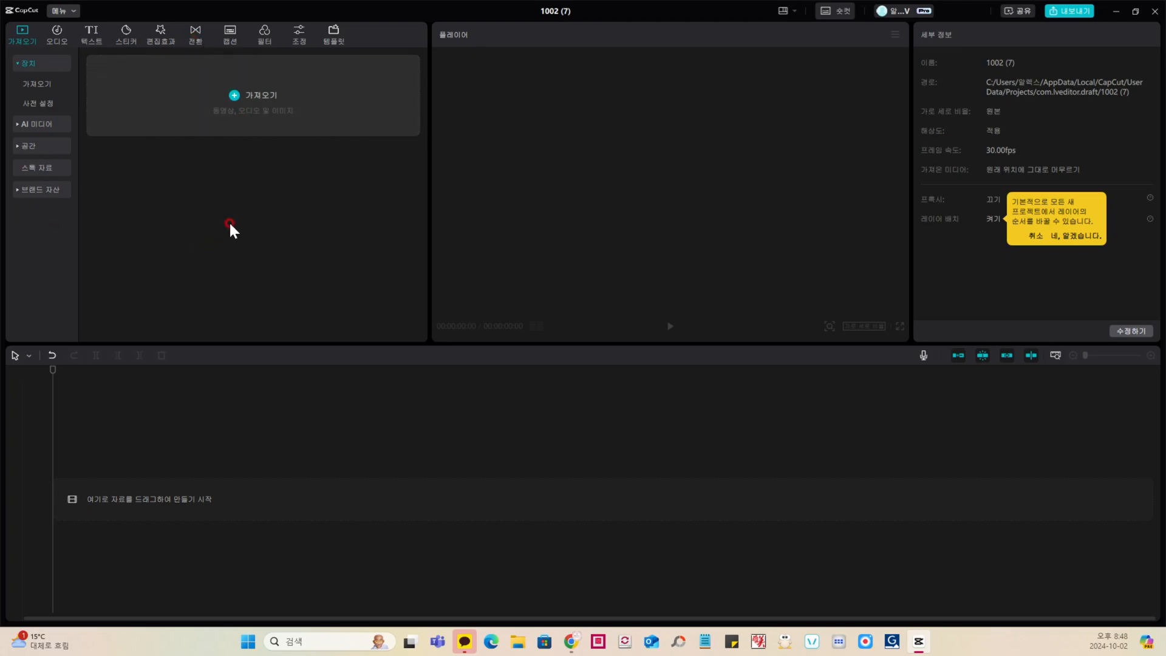
pyautogui.click(235, 95)
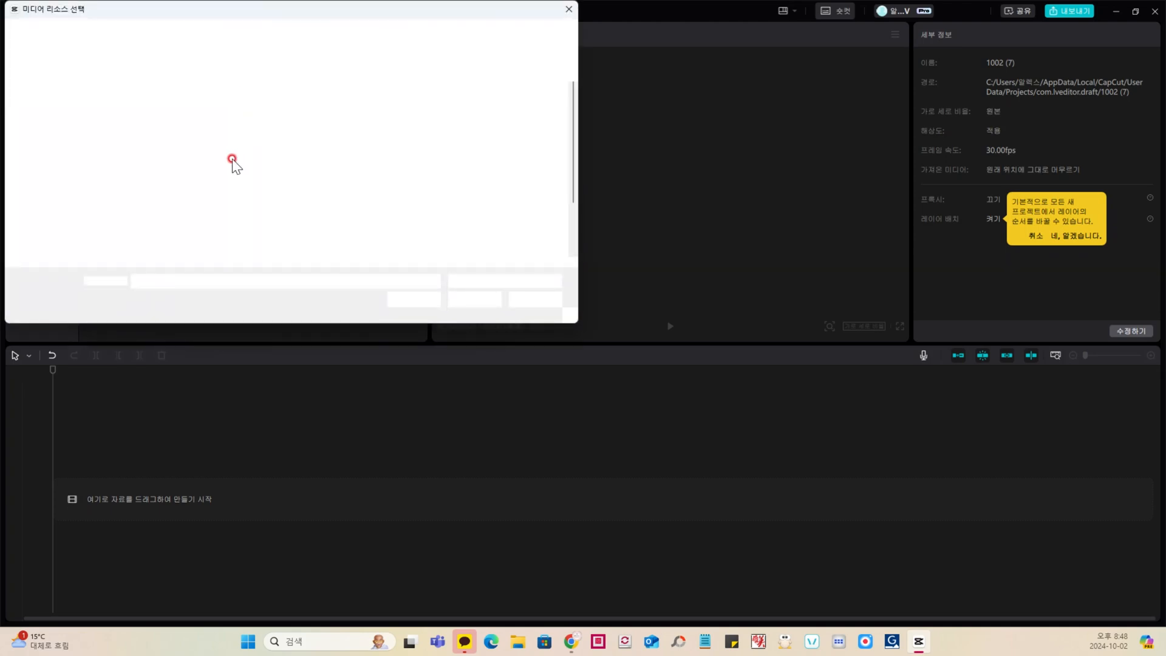
pyautogui.keyDown('shift'); pyautogui.click(263, 222); pyautogui.keyUp('shift')
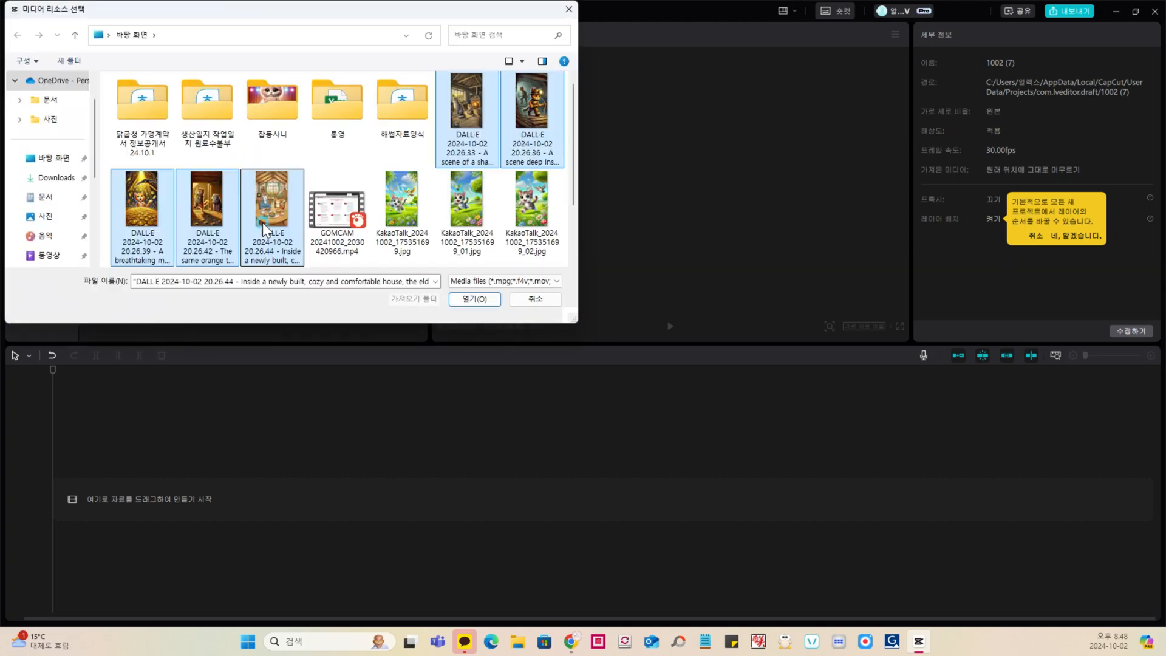
pyautogui.click(480, 299)
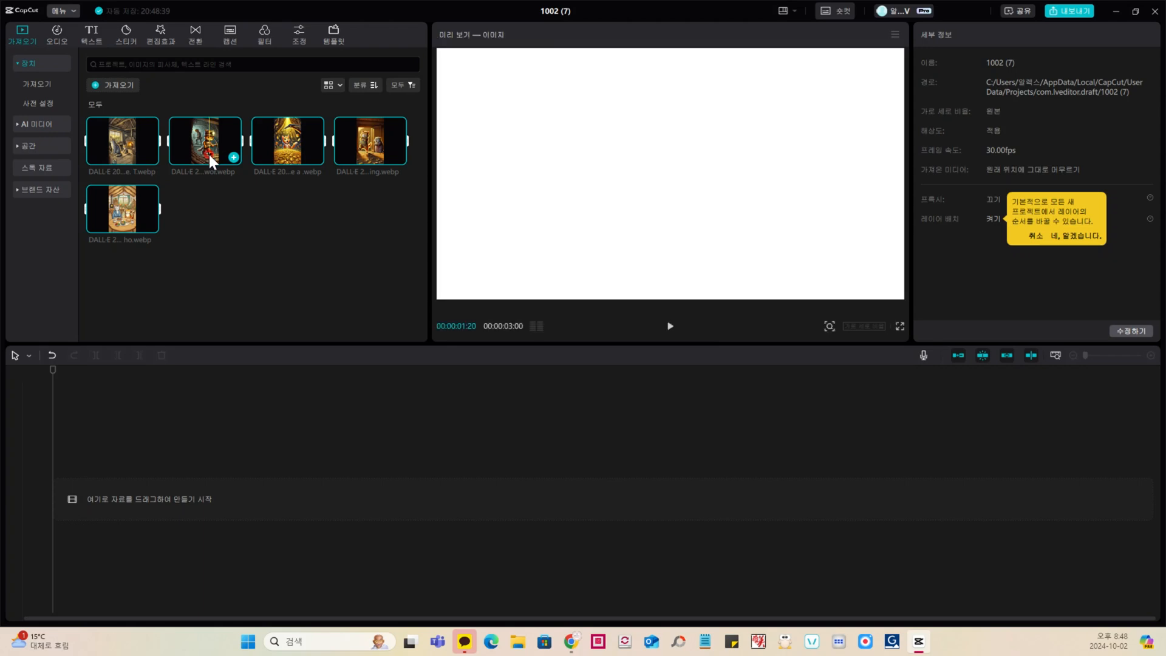
pyautogui.moveTo(199, 155); pyautogui.dragTo(206, 445)
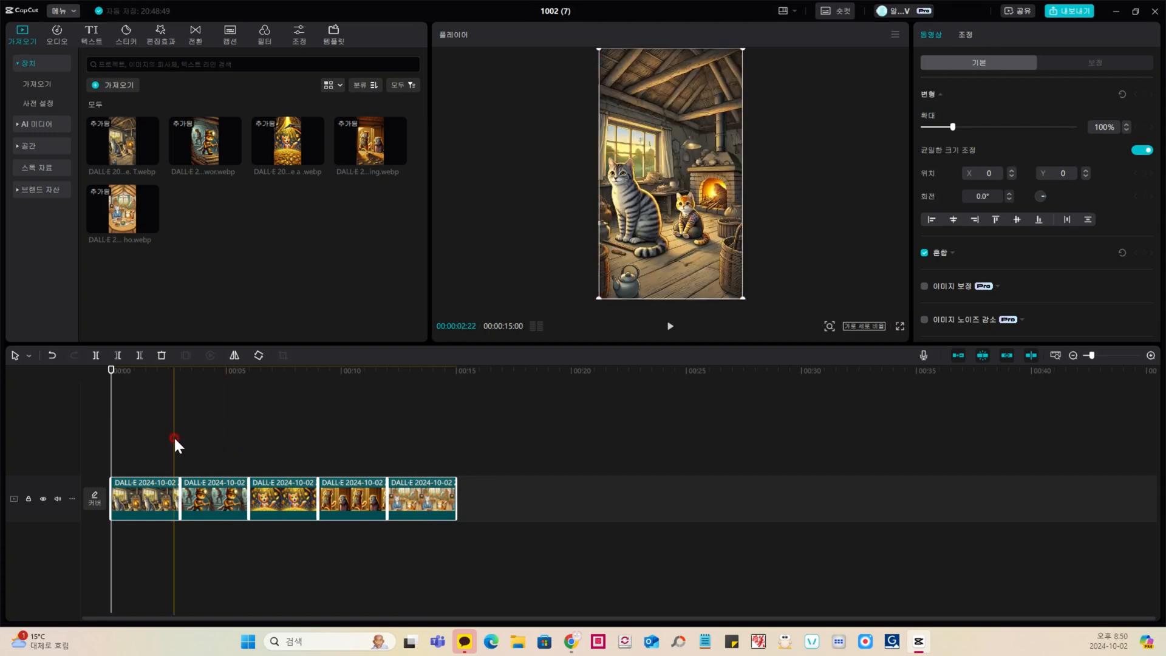
# Step: Preview the scene sequence and shorten all five image clips together so the whole timeline lasts 13:10
pyautogui.click(668, 329)
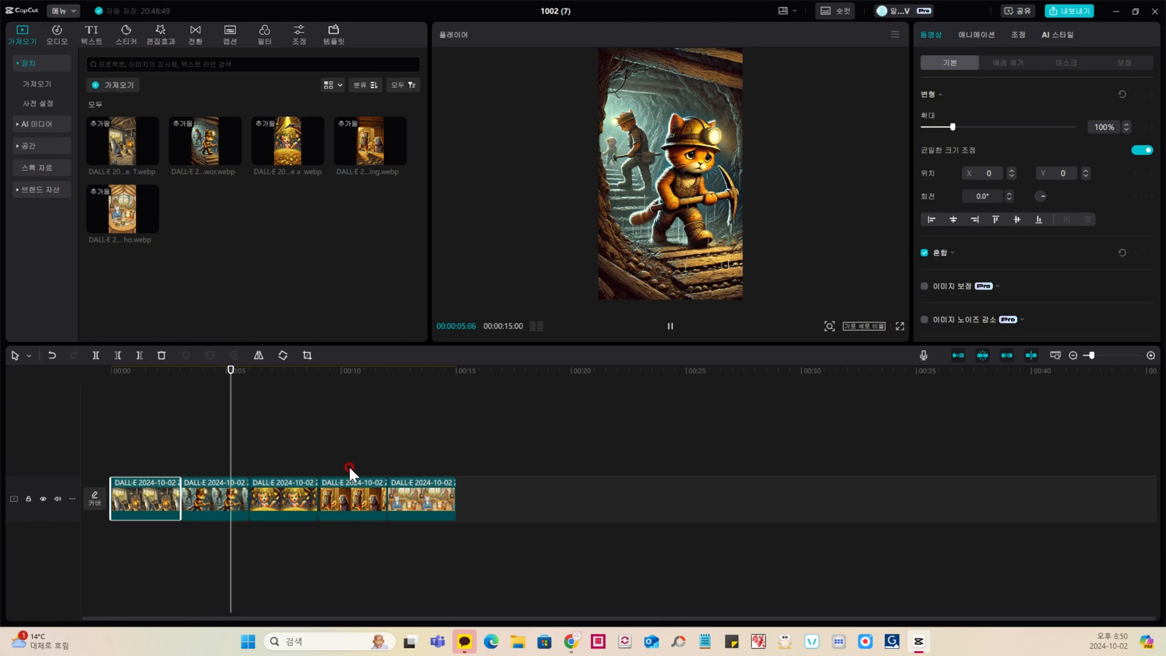
pyautogui.click(222, 447)
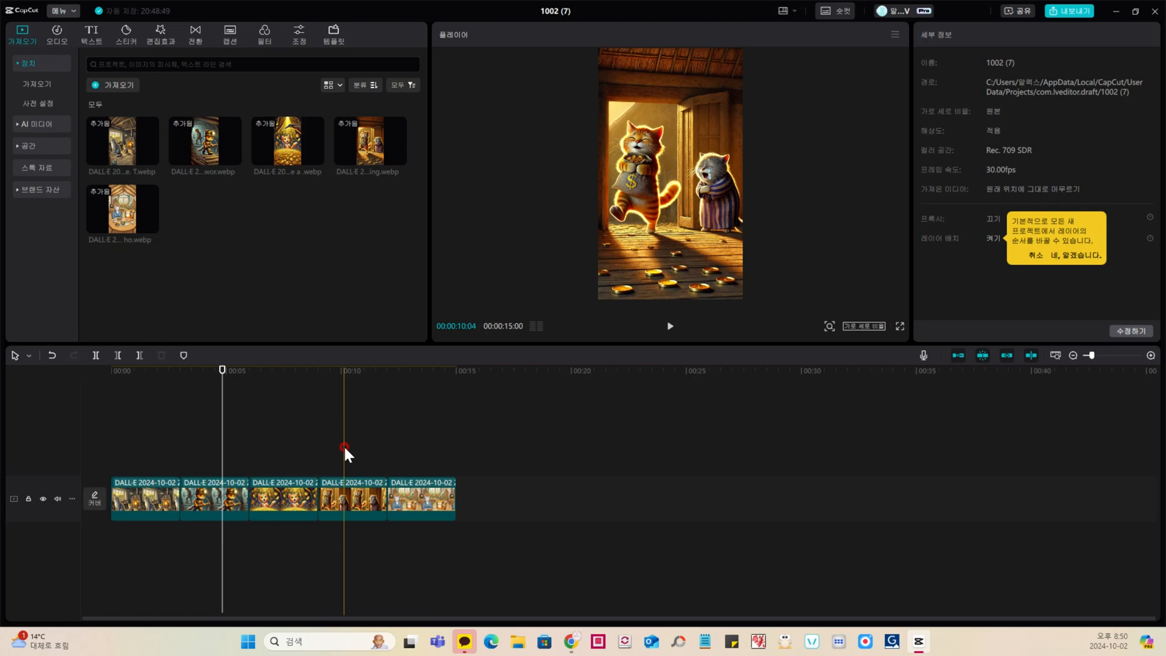
pyautogui.click(477, 455)
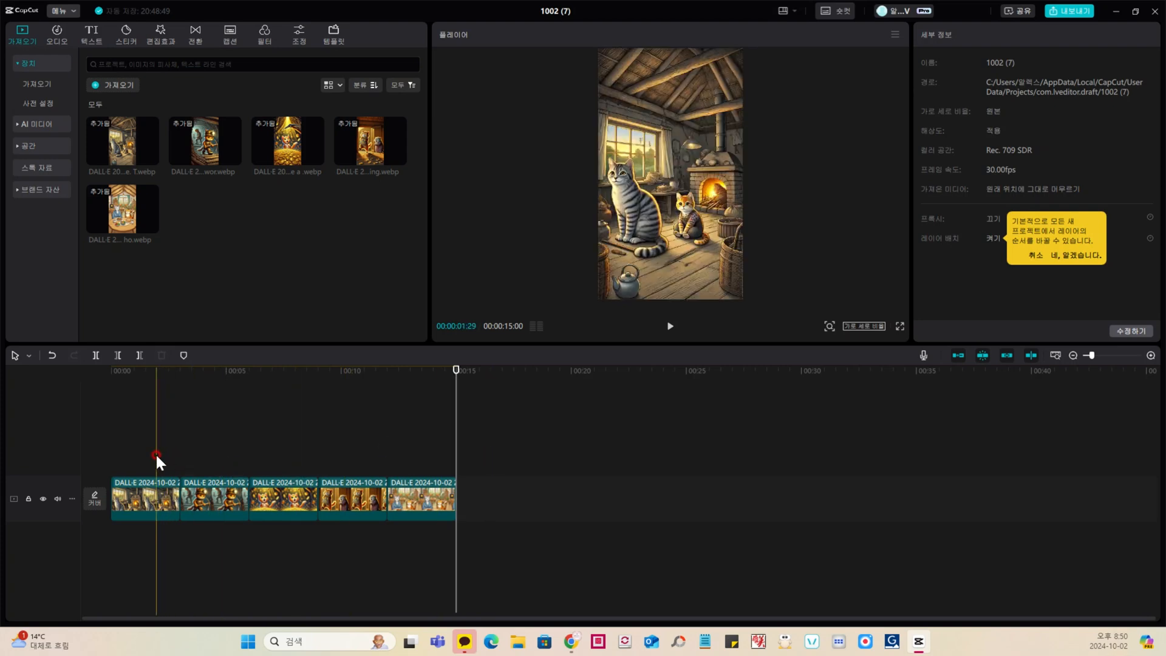
pyautogui.moveTo(155, 453); pyautogui.dragTo(464, 505)
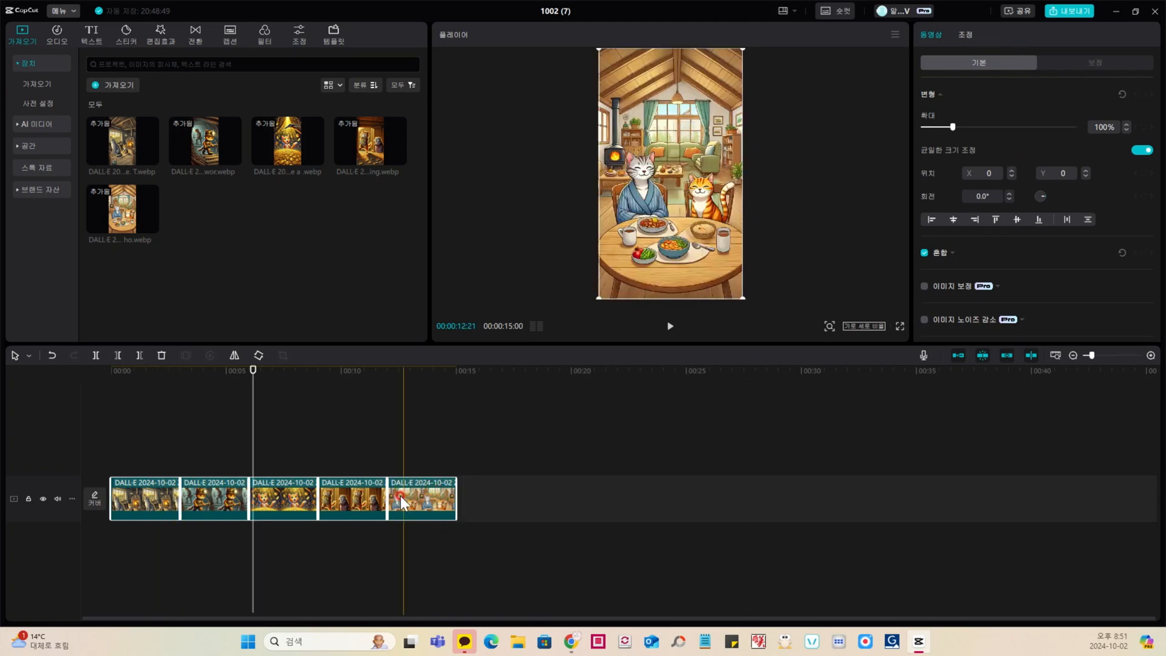
pyautogui.moveTo(385, 497); pyautogui.dragTo(376, 498)
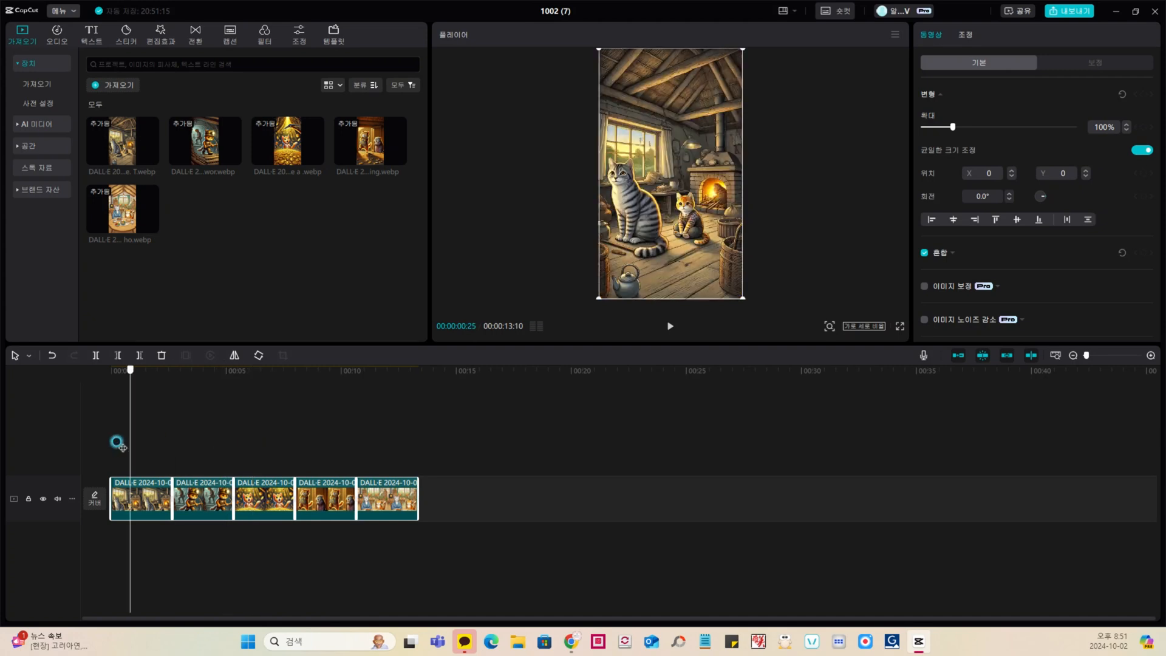
# Step: Add a zoom-blur transition from the popular (인기) category at the cut between the first and second clips, accepting duplicated frames
pyautogui.click(182, 435)
pyautogui.moveTo(182, 435); pyautogui.dragTo(174, 438)
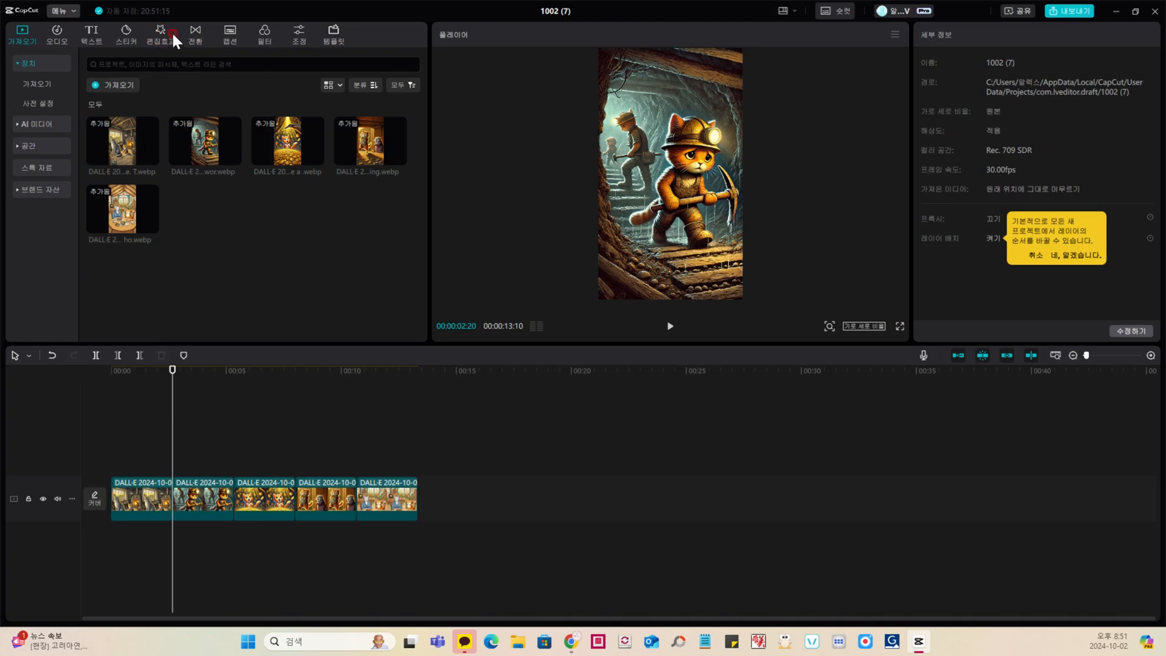
pyautogui.click(195, 34)
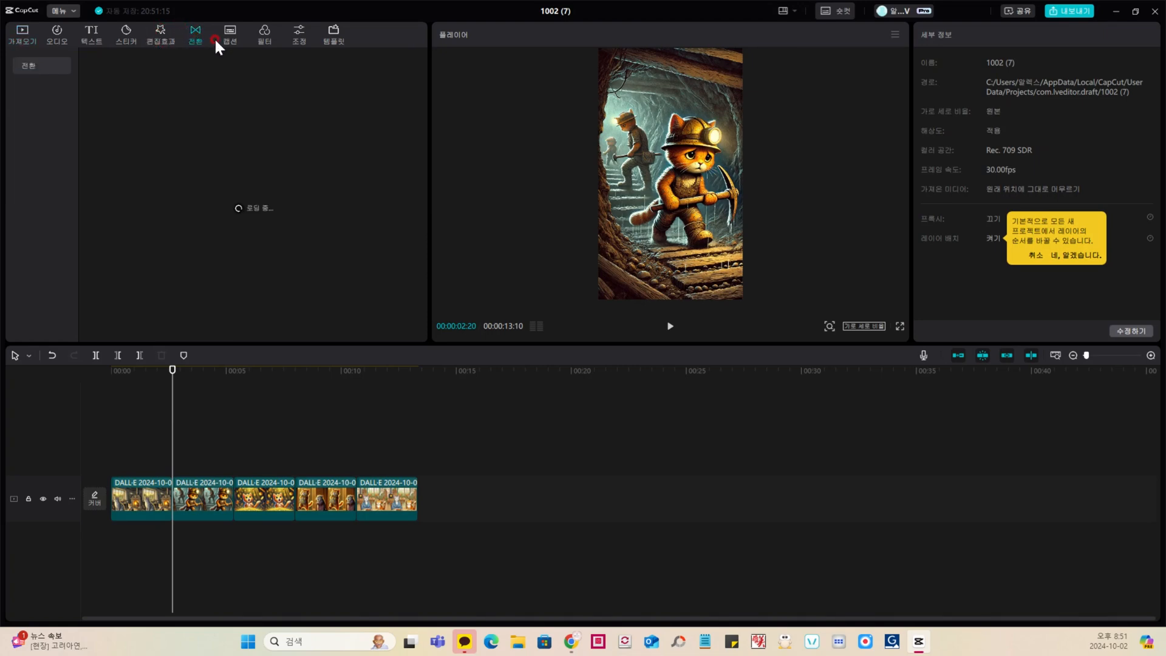
pyautogui.click(41, 85)
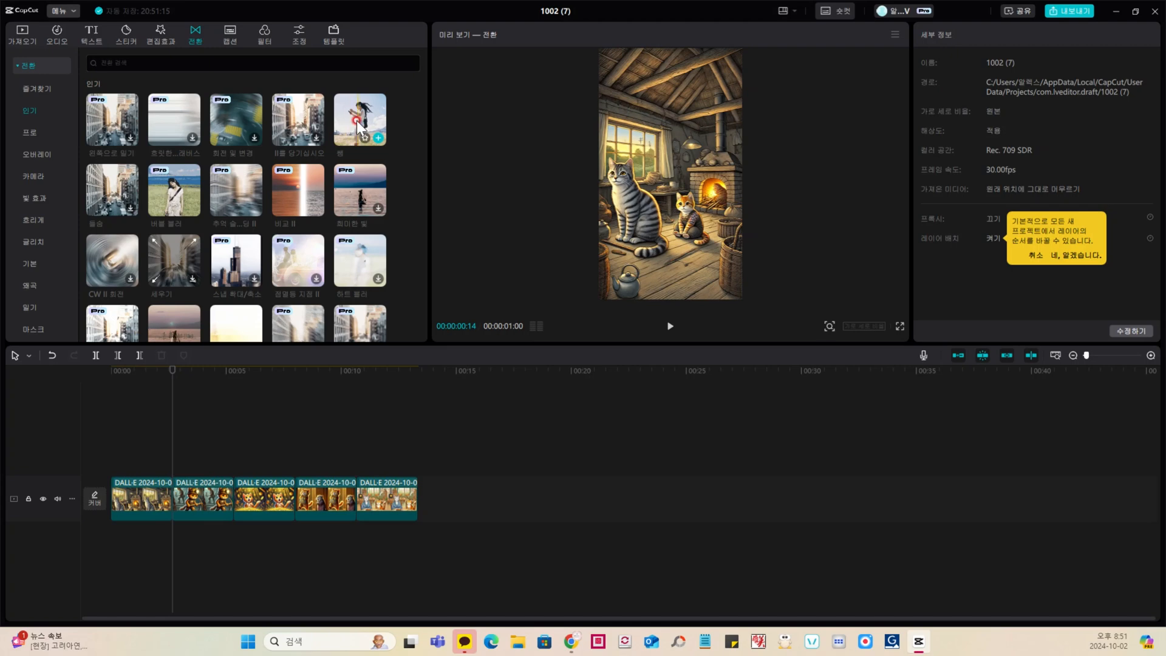
pyautogui.click(123, 182)
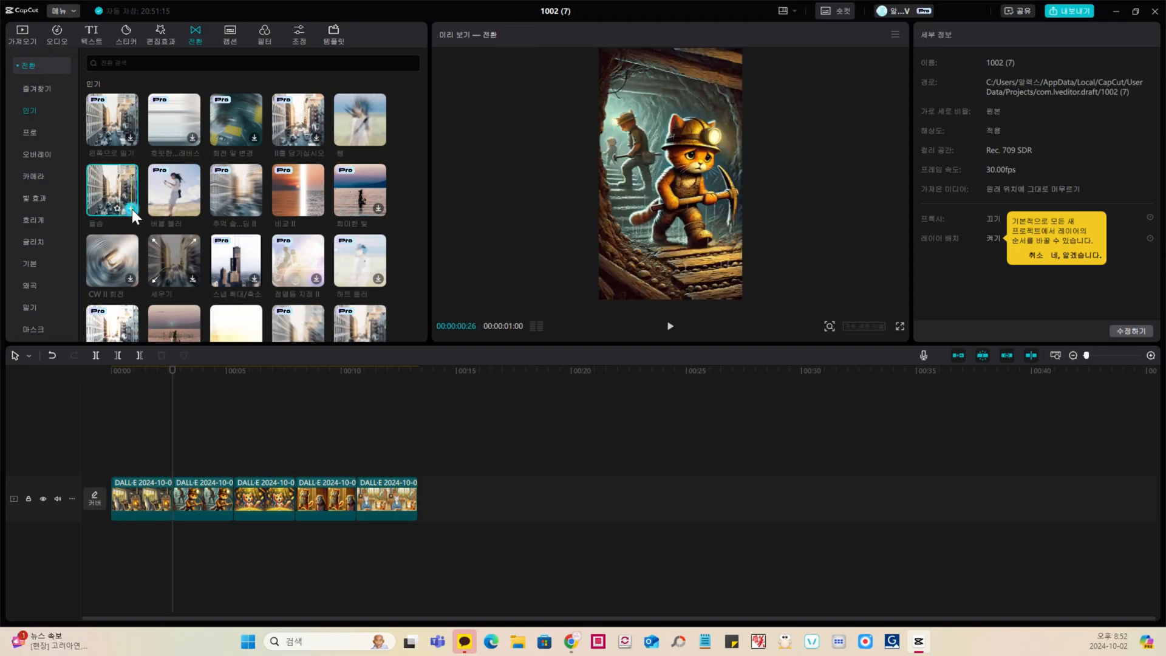
pyautogui.click(131, 209)
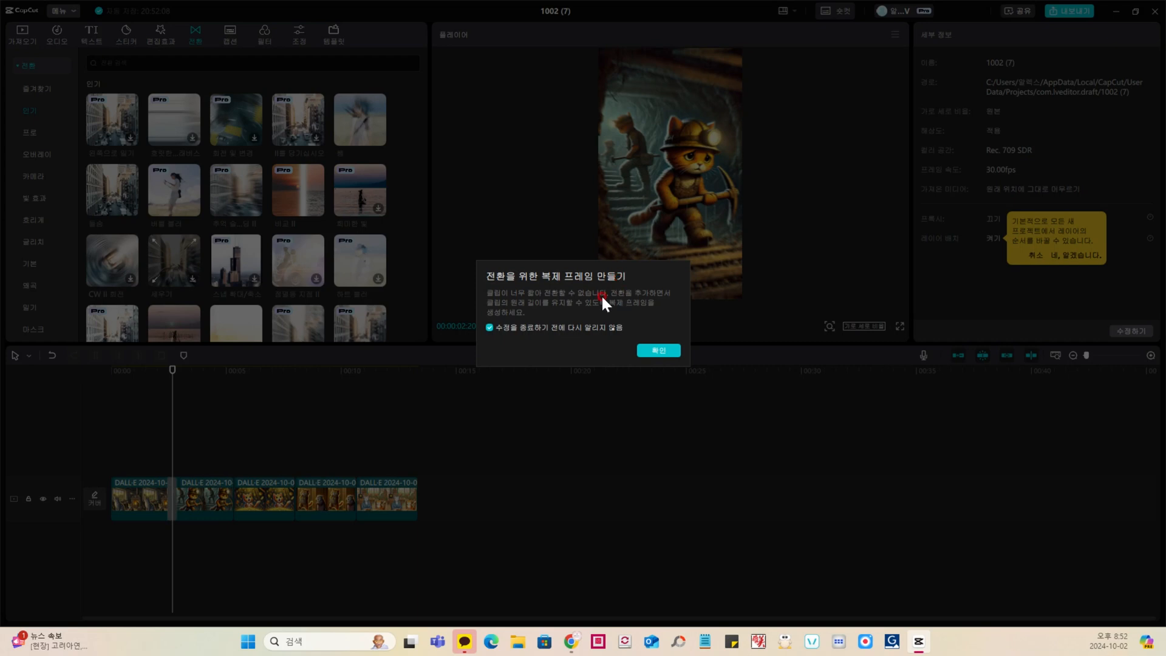
pyautogui.click(655, 351)
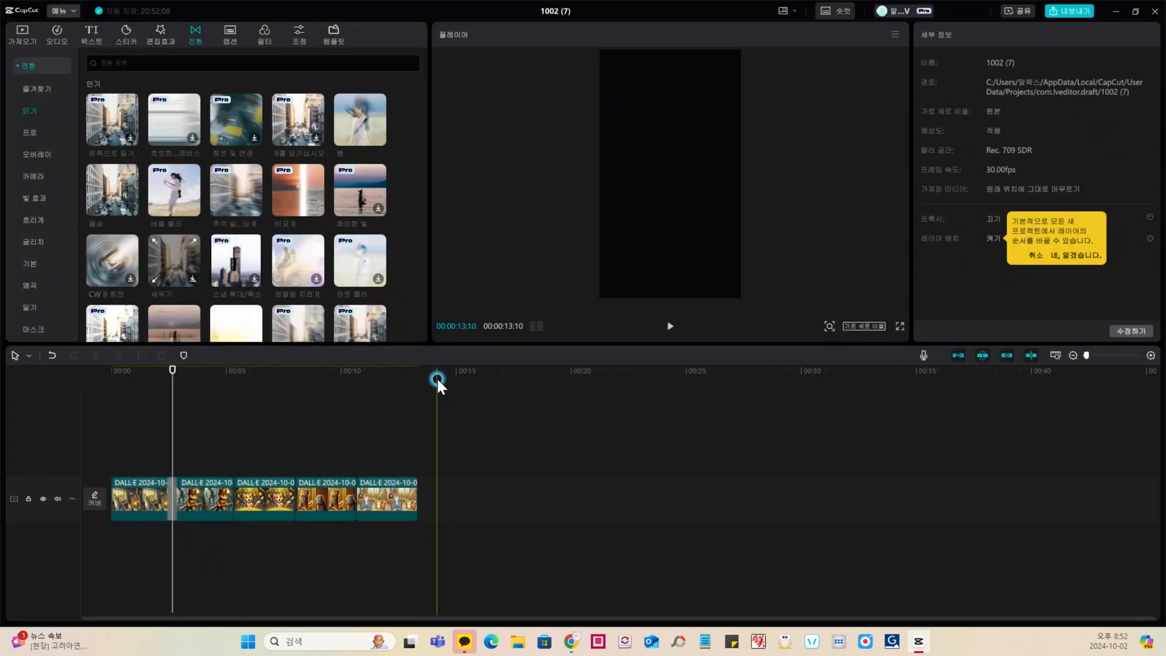
# Step: Play the video from near its start to check the transition between the first two scenes
pyautogui.click(173, 501)
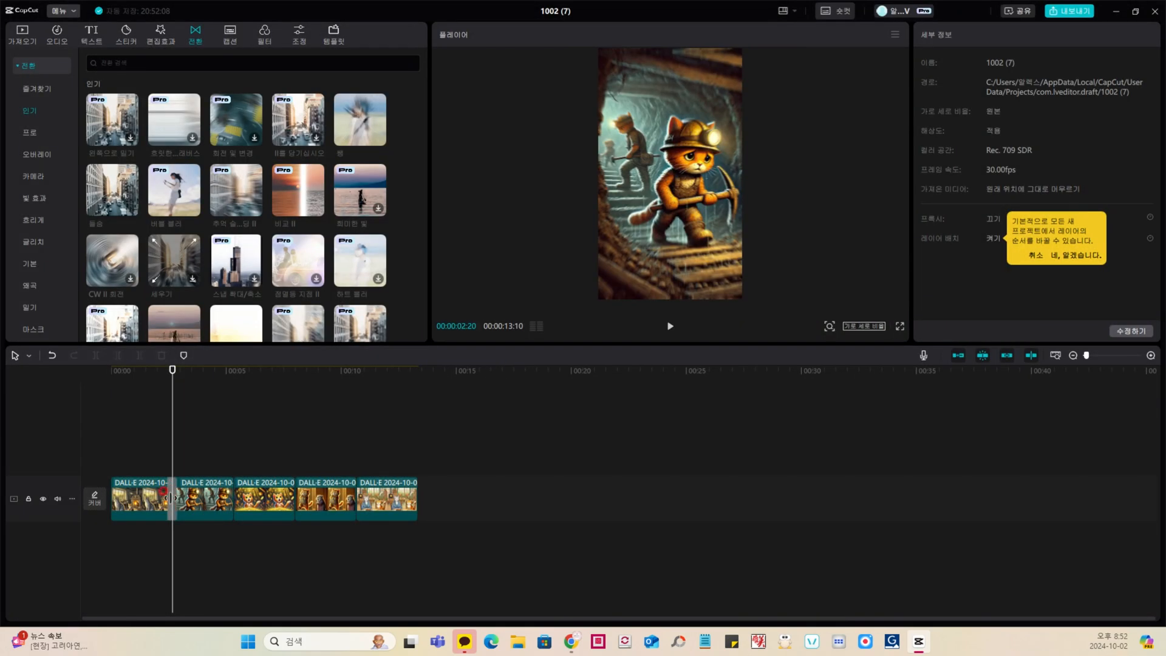
pyautogui.click(117, 440)
pyautogui.click(669, 326)
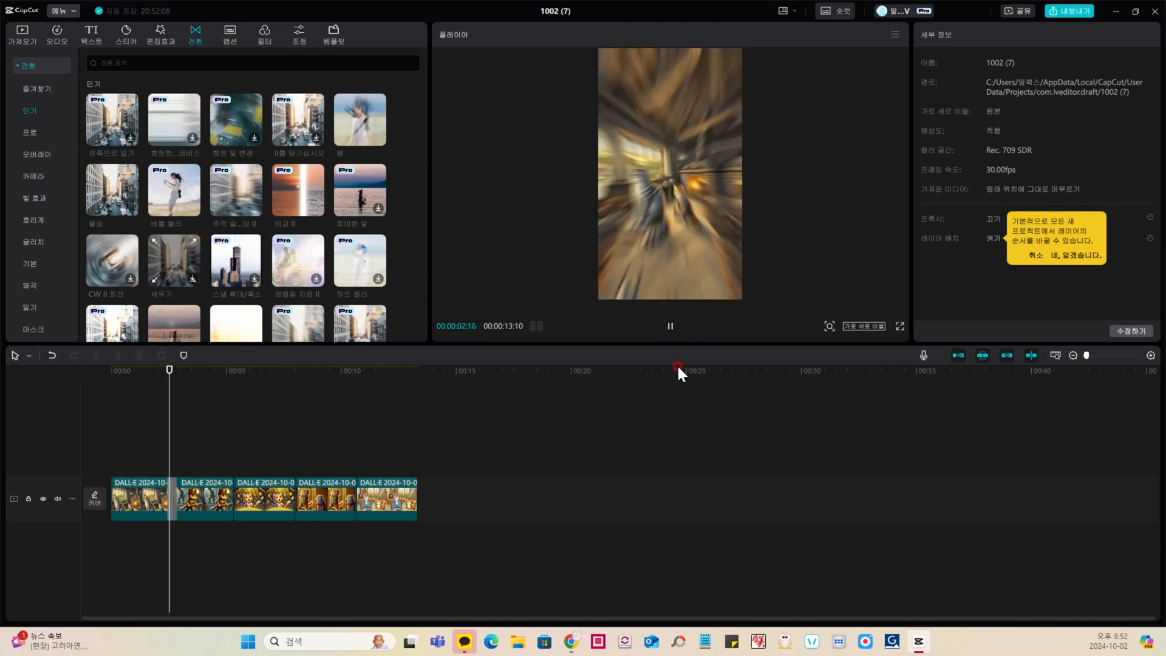
pyautogui.click(670, 330)
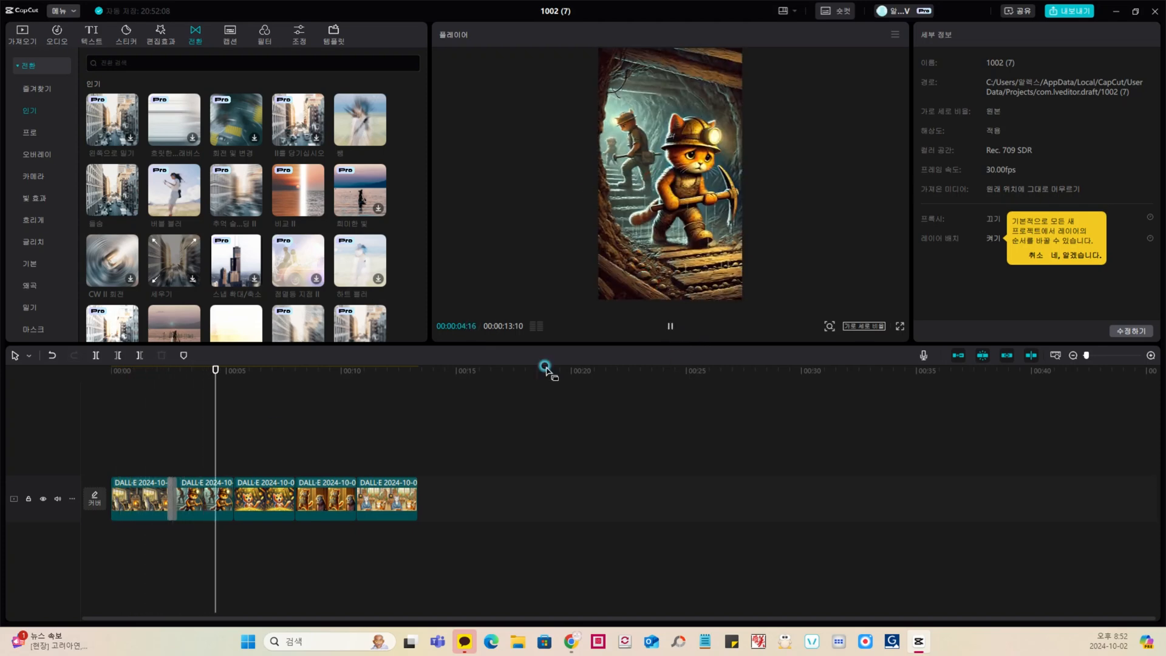
# Step: Add the same zoom-blur transition at the three remaining cuts between the second, third, fourth and fifth clips
pyautogui.click(228, 442)
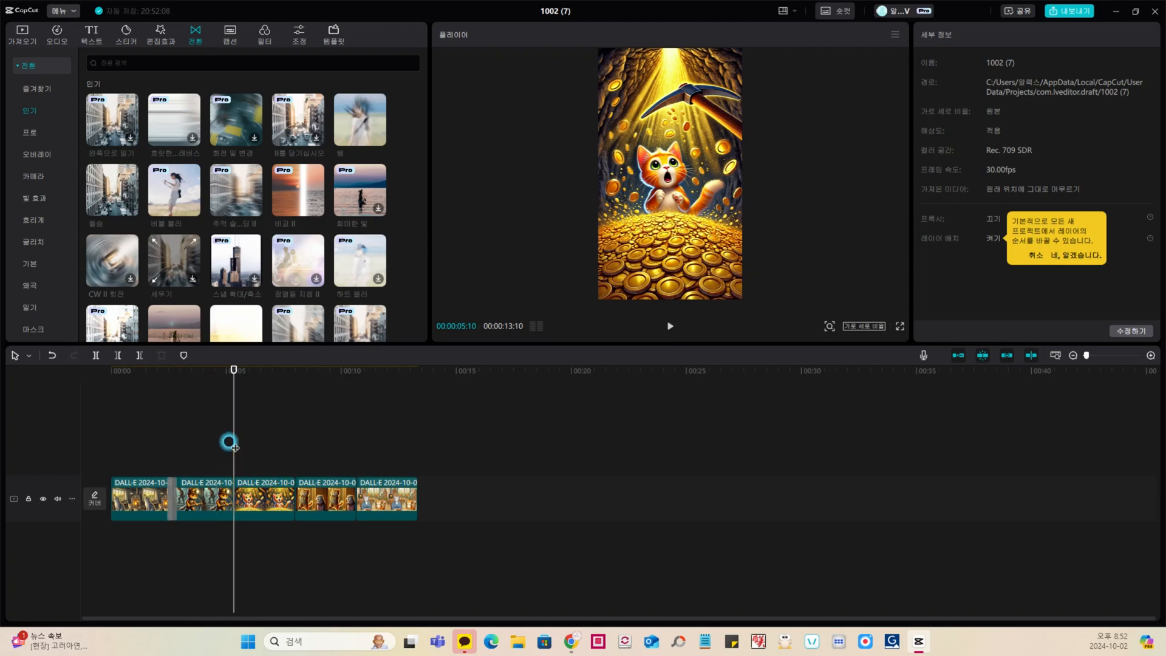
pyautogui.click(132, 209)
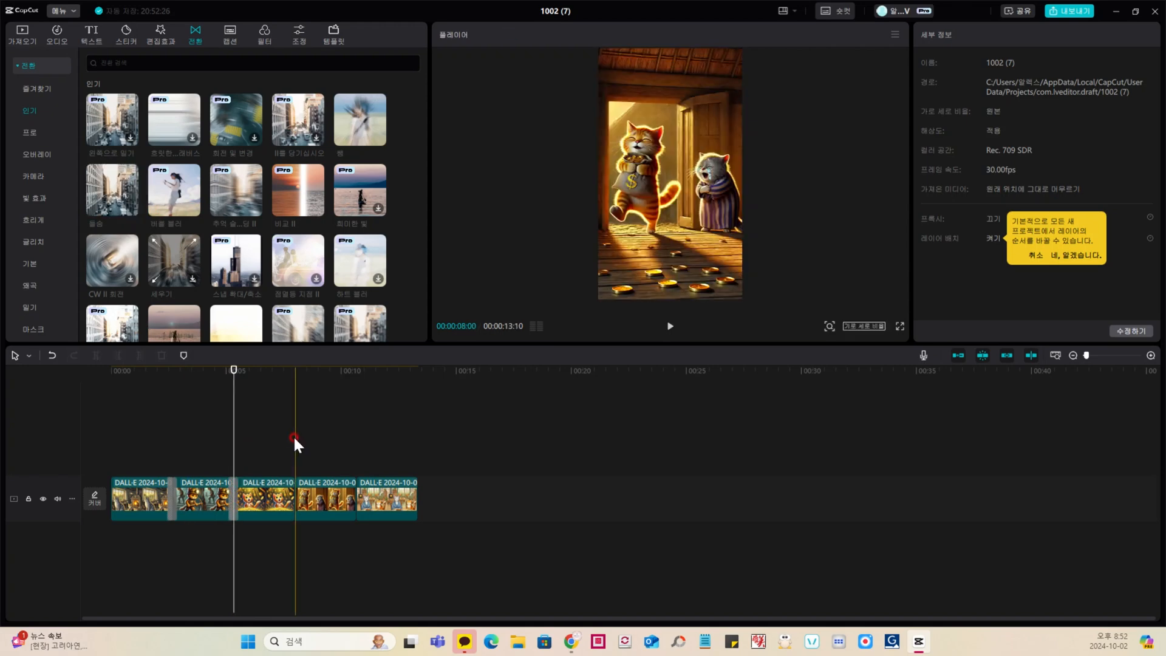
pyautogui.click(294, 434)
pyautogui.click(132, 209)
pyautogui.click(357, 445)
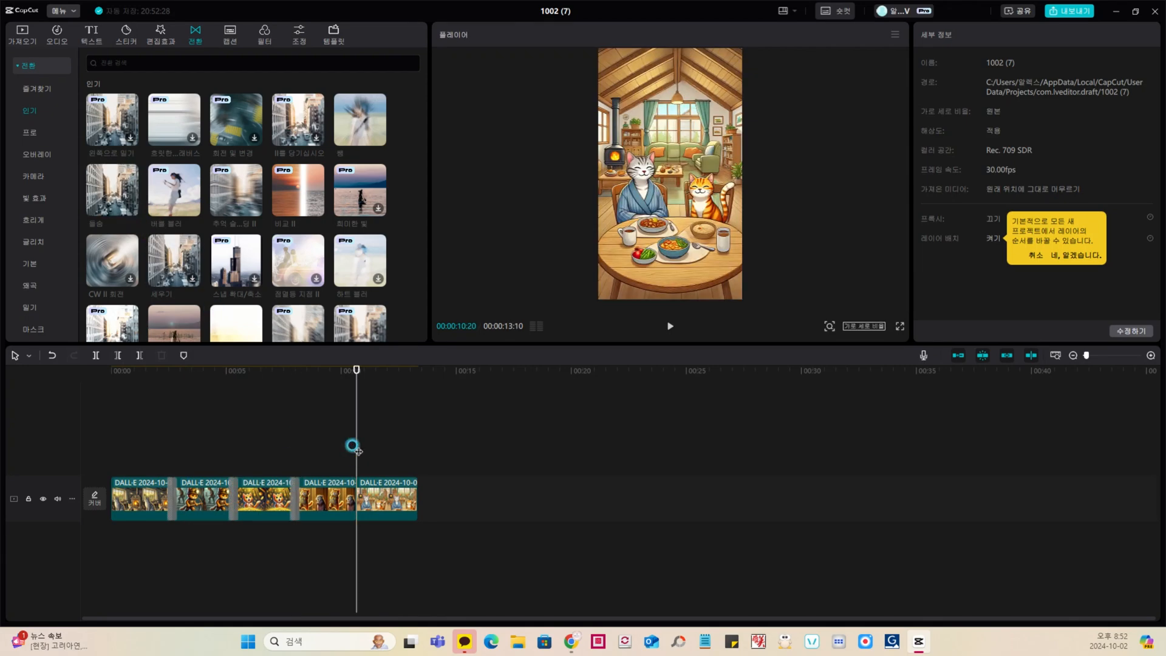
pyautogui.click(132, 209)
# Step: Play back the timeline from near the beginning and check the transitions across the following scenes
pyautogui.click(183, 417)
pyautogui.click(119, 423)
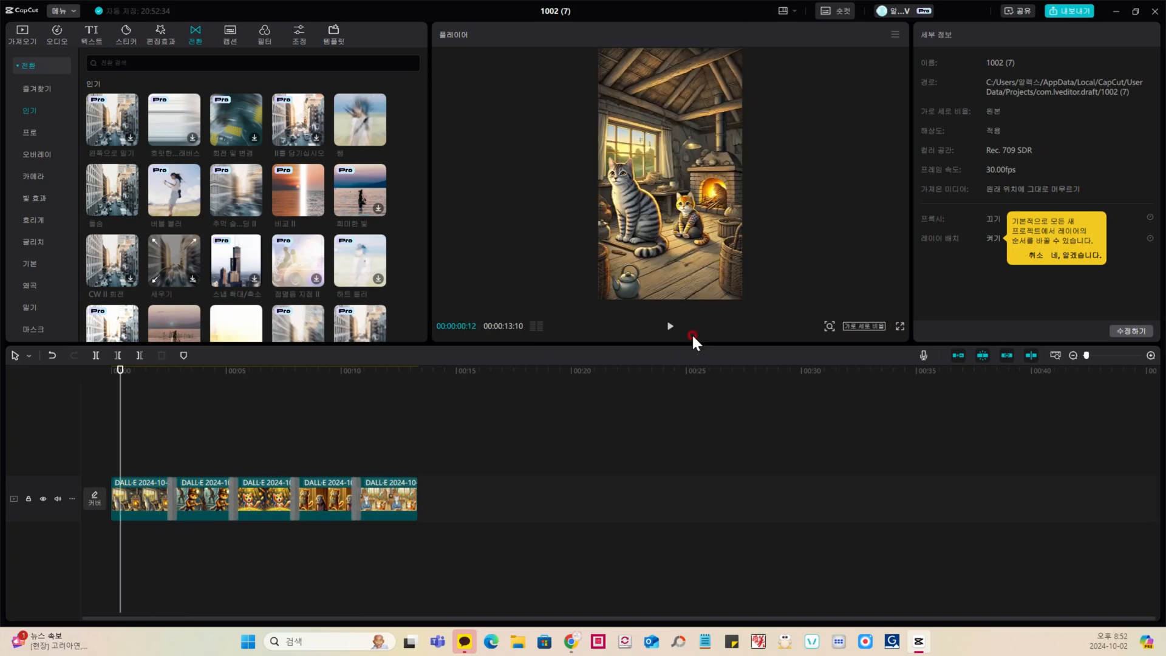
pyautogui.click(670, 326)
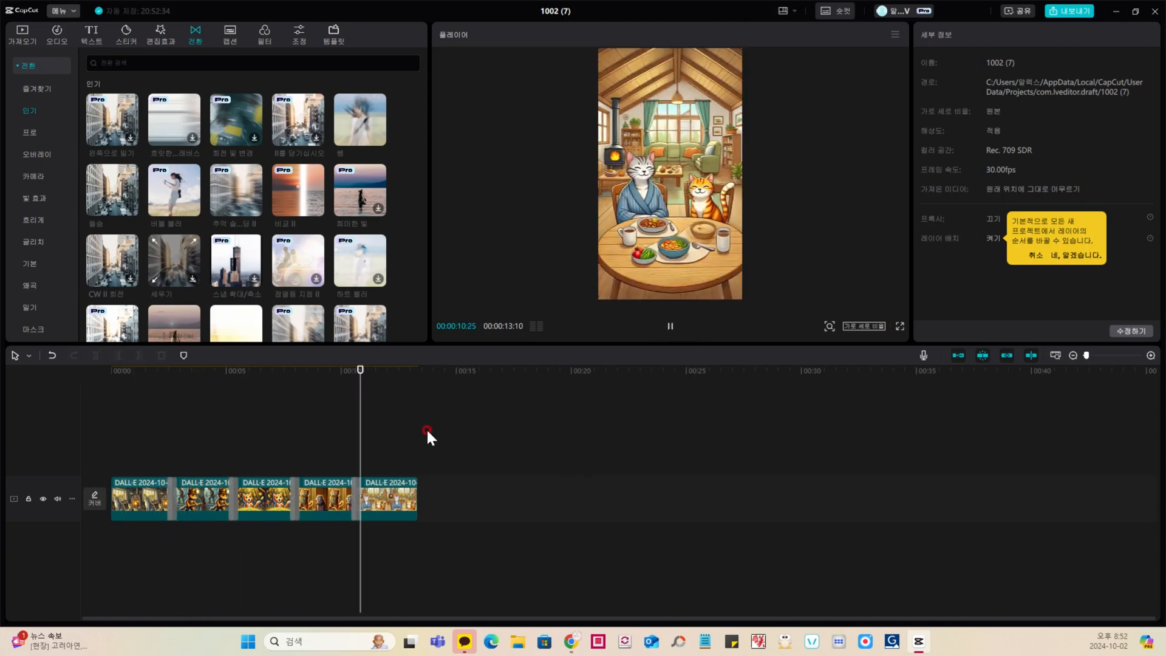
pyautogui.click(278, 418)
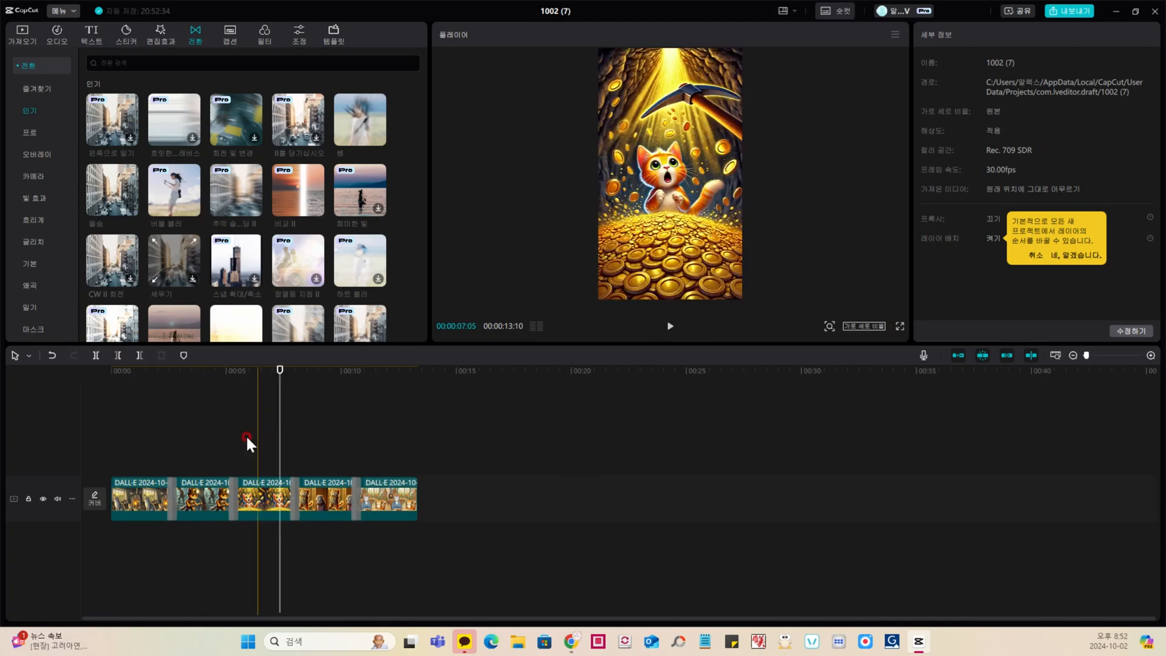
pyautogui.click(228, 438)
# Step: Search the audio music library for "meow" and look through the available cat sounds
pyautogui.click(57, 38)
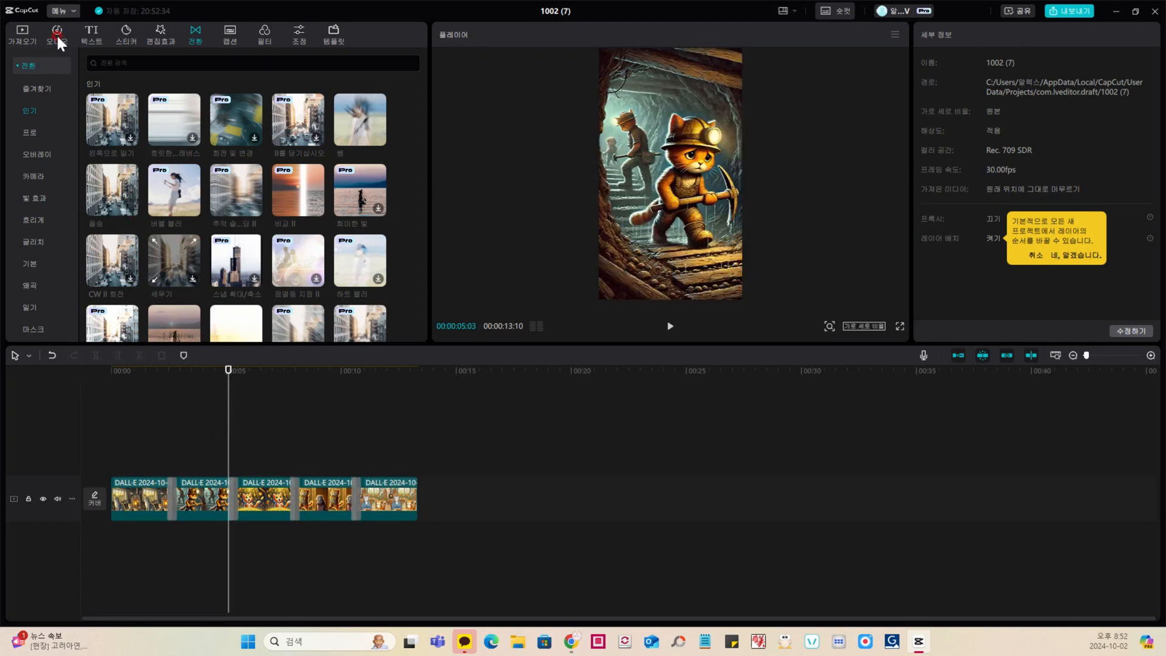
pyautogui.click(56, 36)
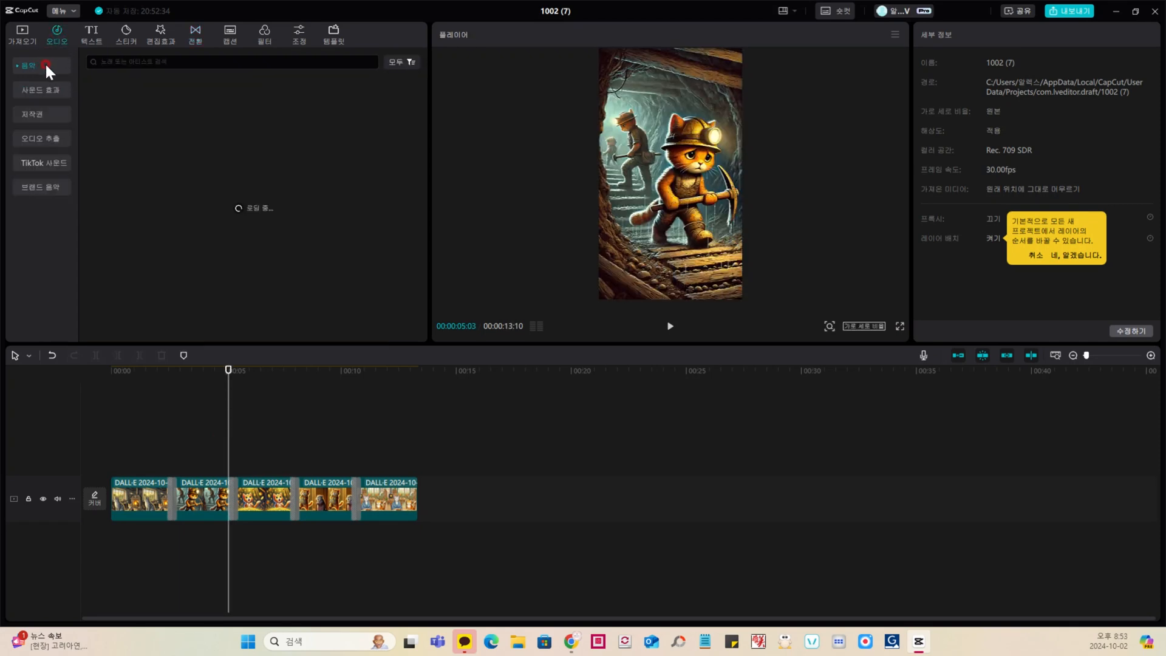
pyautogui.click(149, 63)
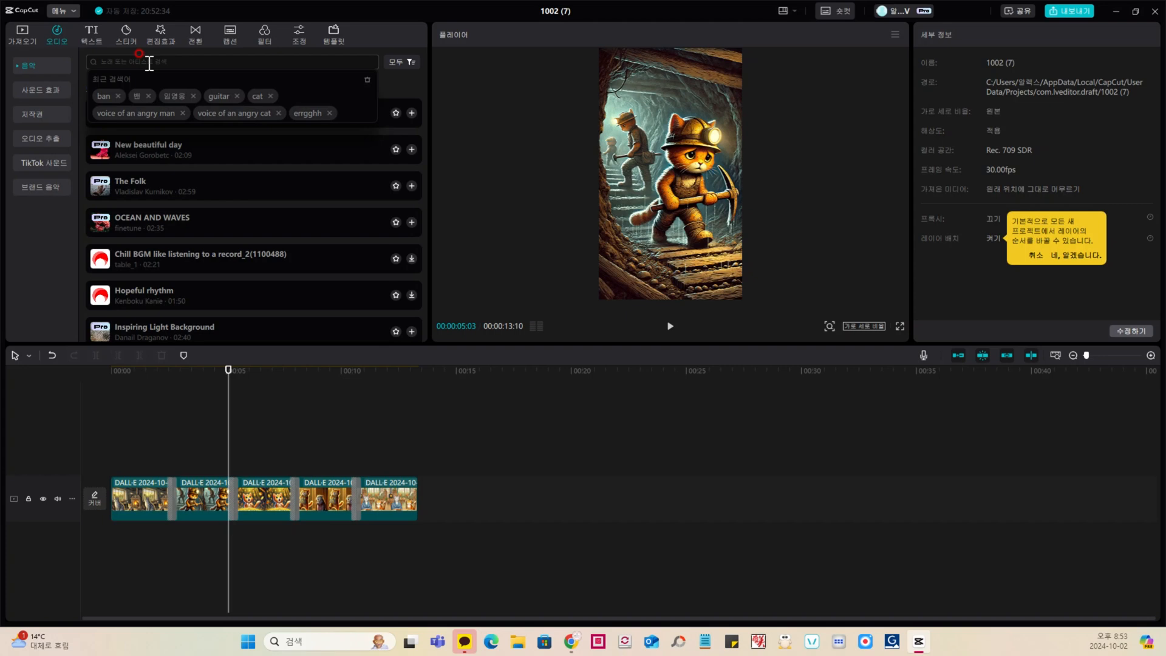
pyautogui.write('mw')
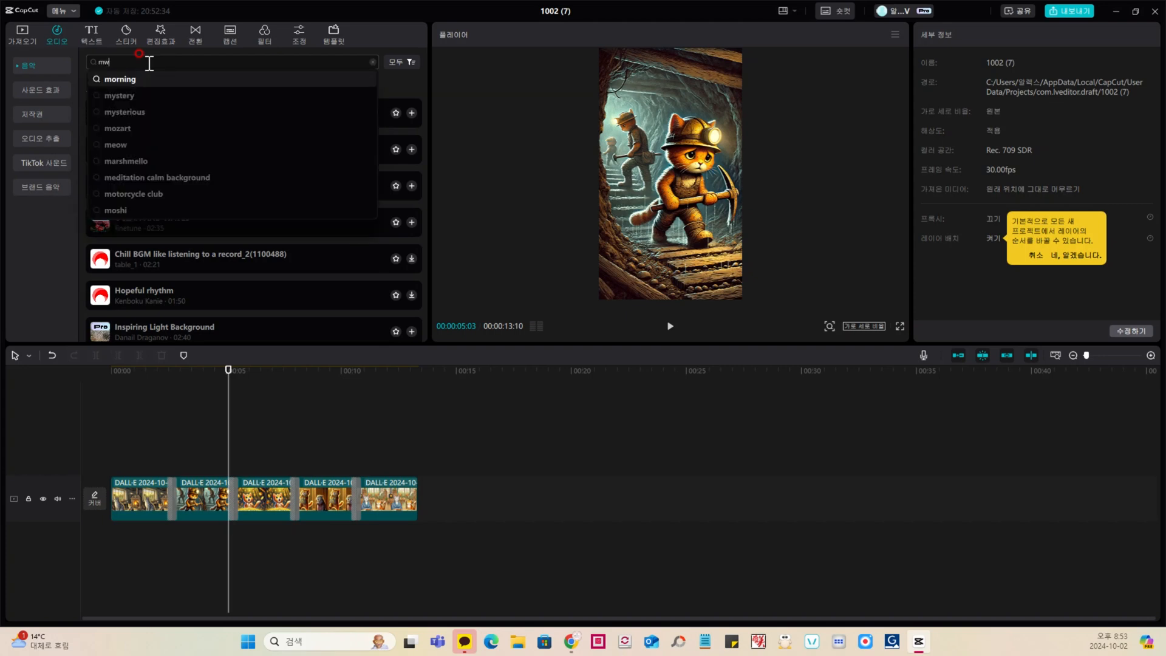
pyautogui.write('o')
pyautogui.write('eow')
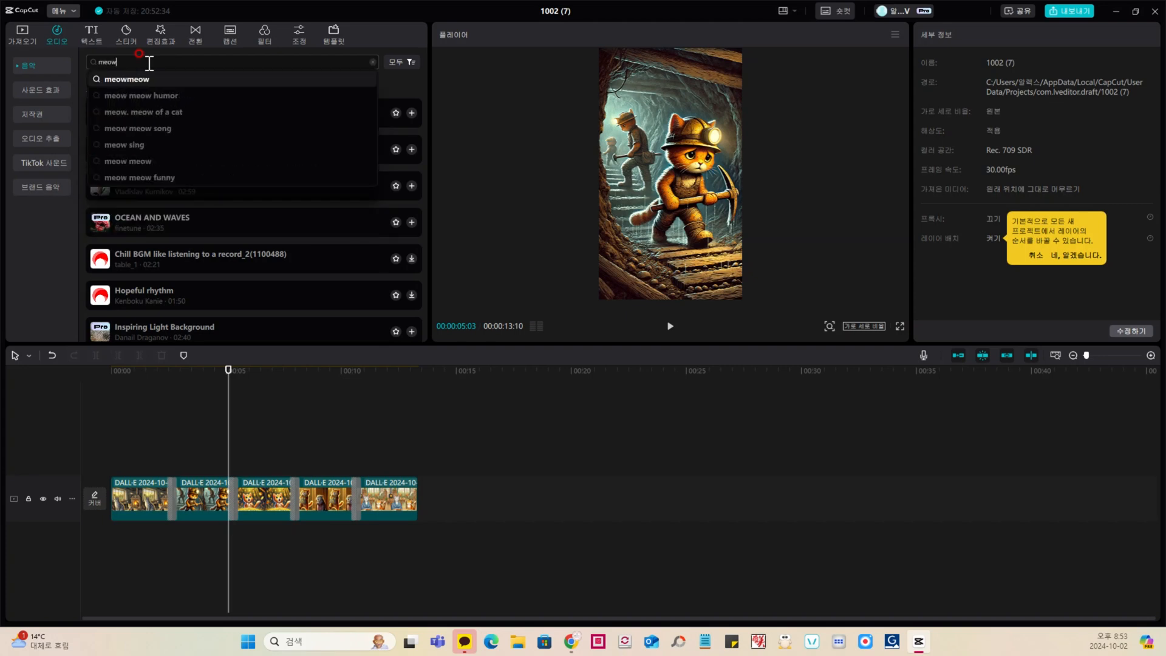
pyautogui.press('Return')
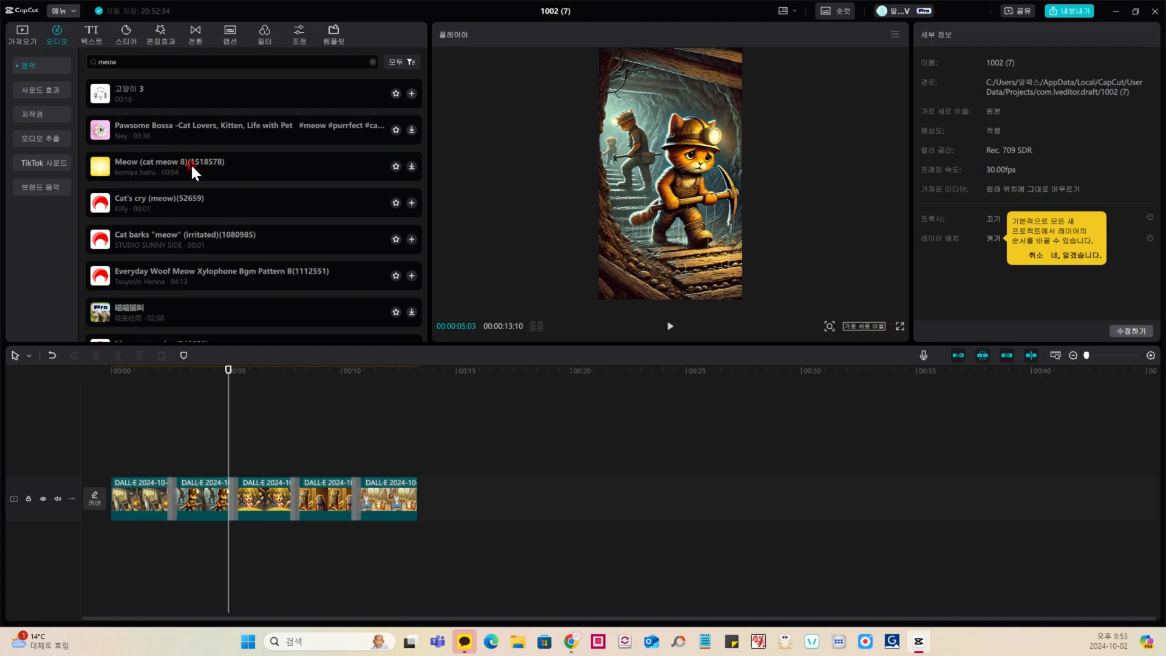
# Step: Import the audio file 0928.MP3 from the computer and add it to the timeline at the playhead
pyautogui.click(22, 33)
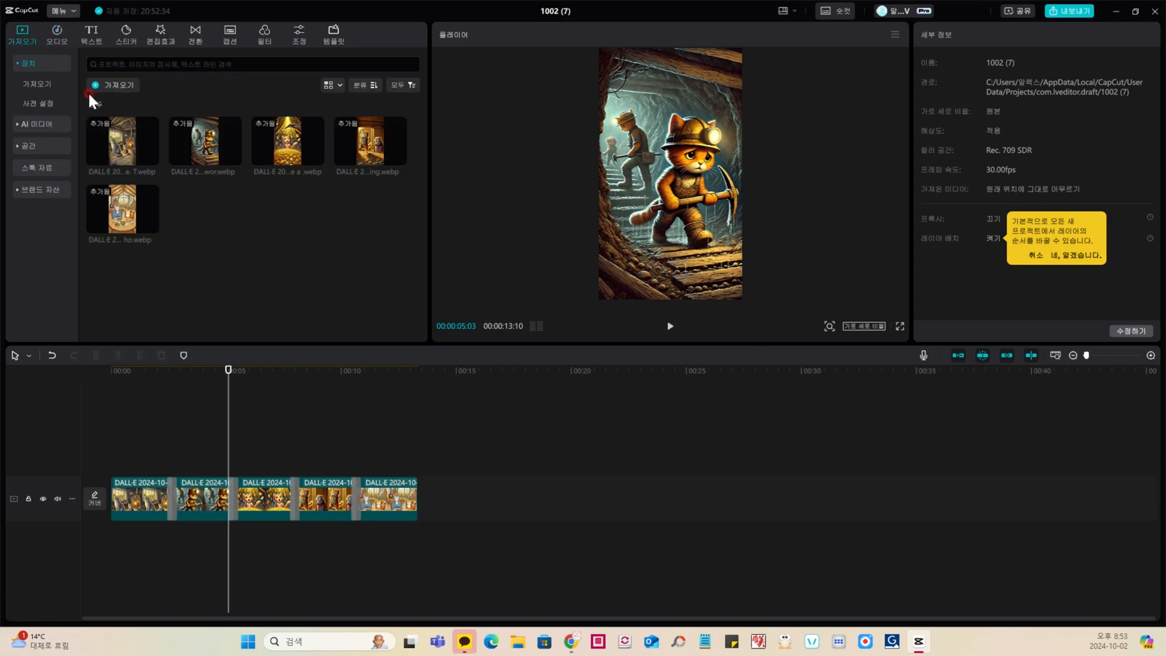
pyautogui.click(112, 88)
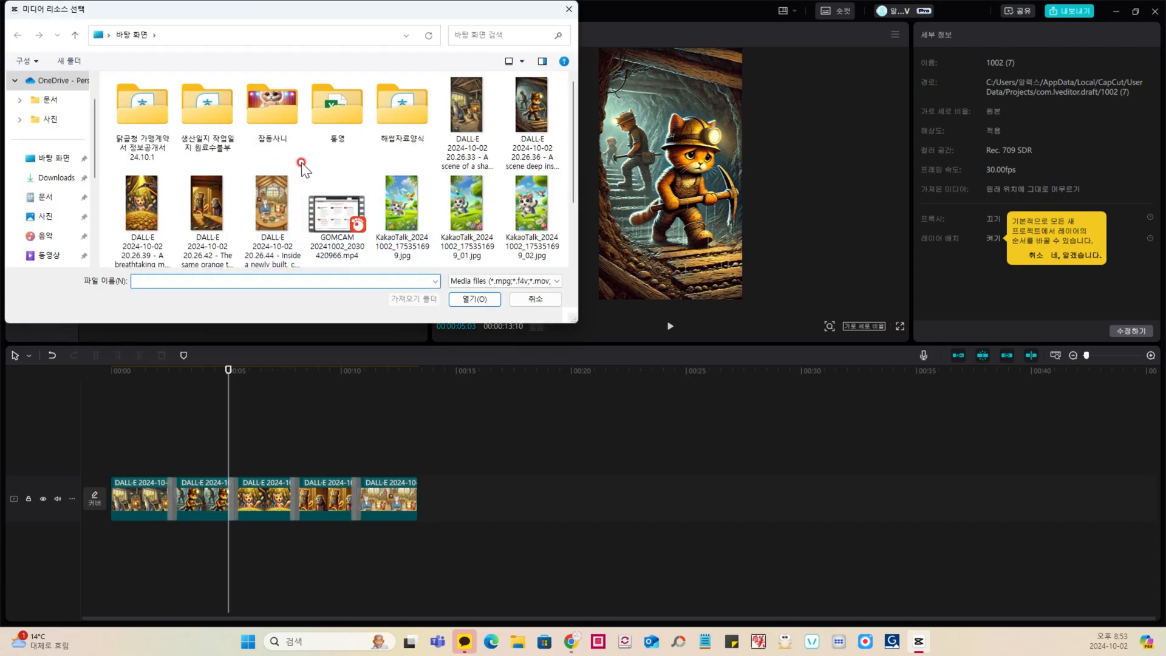
pyautogui.scroll(-1, 304, 172)
pyautogui.scroll(1, 305, 172)
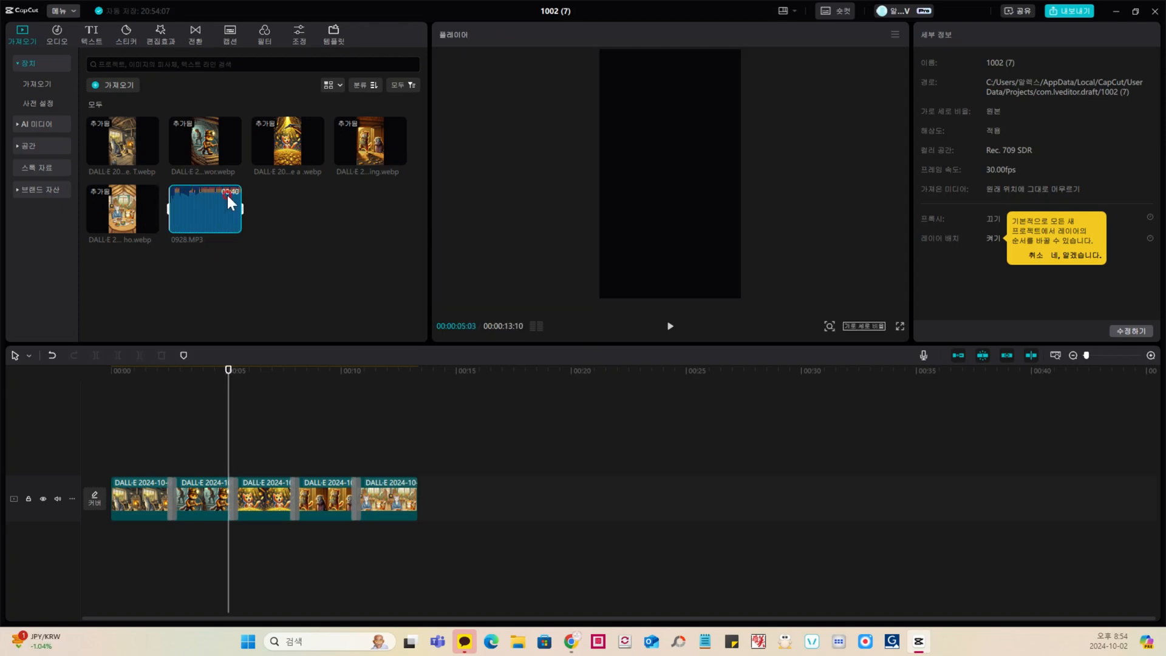
pyautogui.click(233, 224)
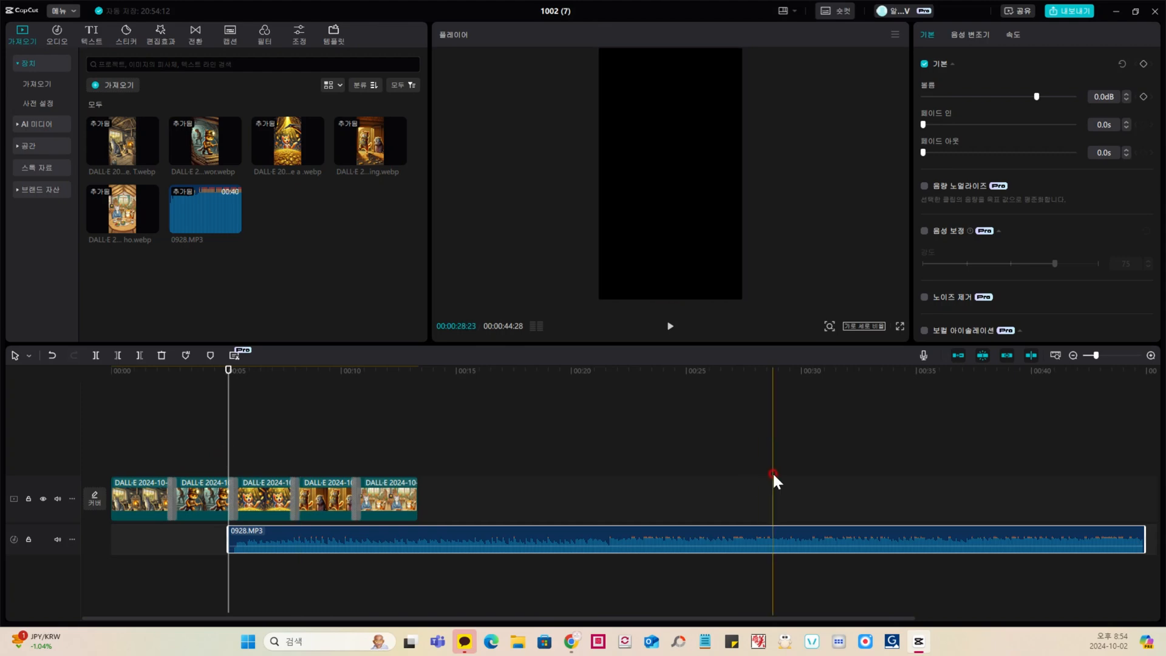
# Step: Move the 0928.MP3 audio to the start of the timeline and trim off everything past the end of the last clip
pyautogui.click(116, 452)
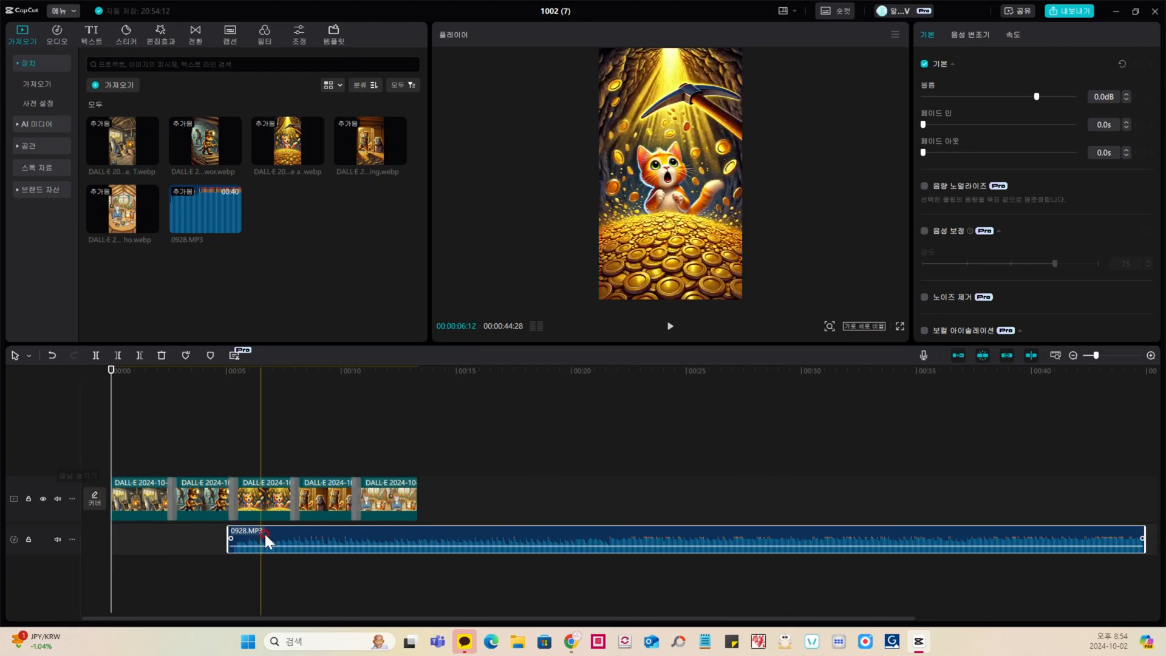
pyautogui.moveTo(278, 530); pyautogui.dragTo(163, 536)
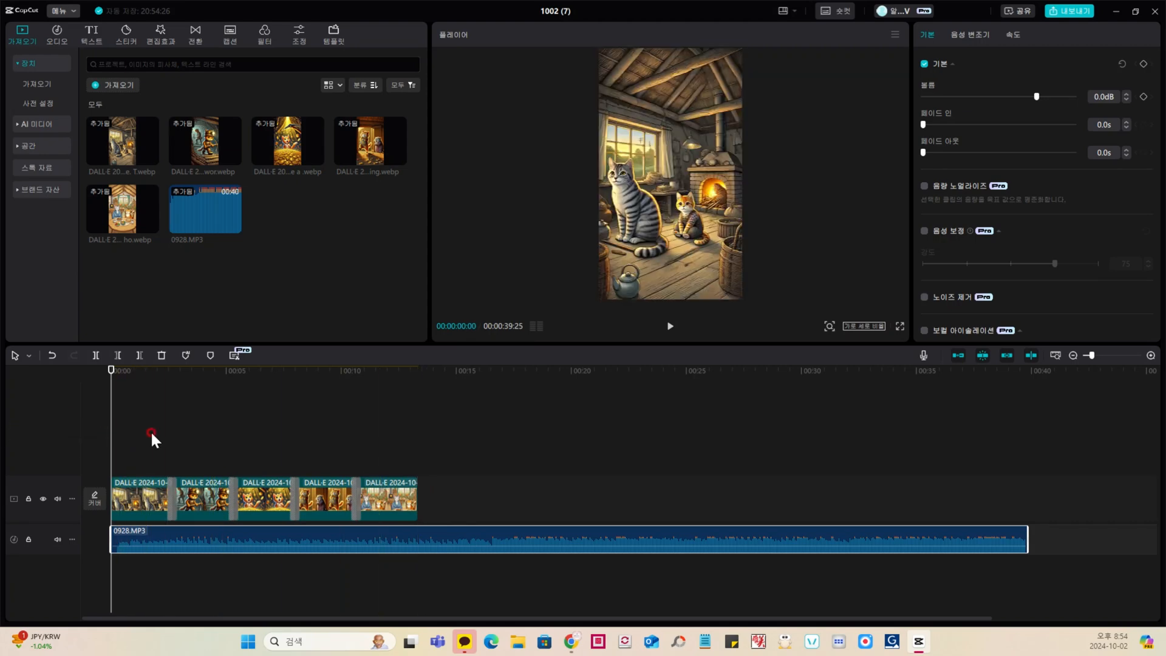
pyautogui.click(418, 451)
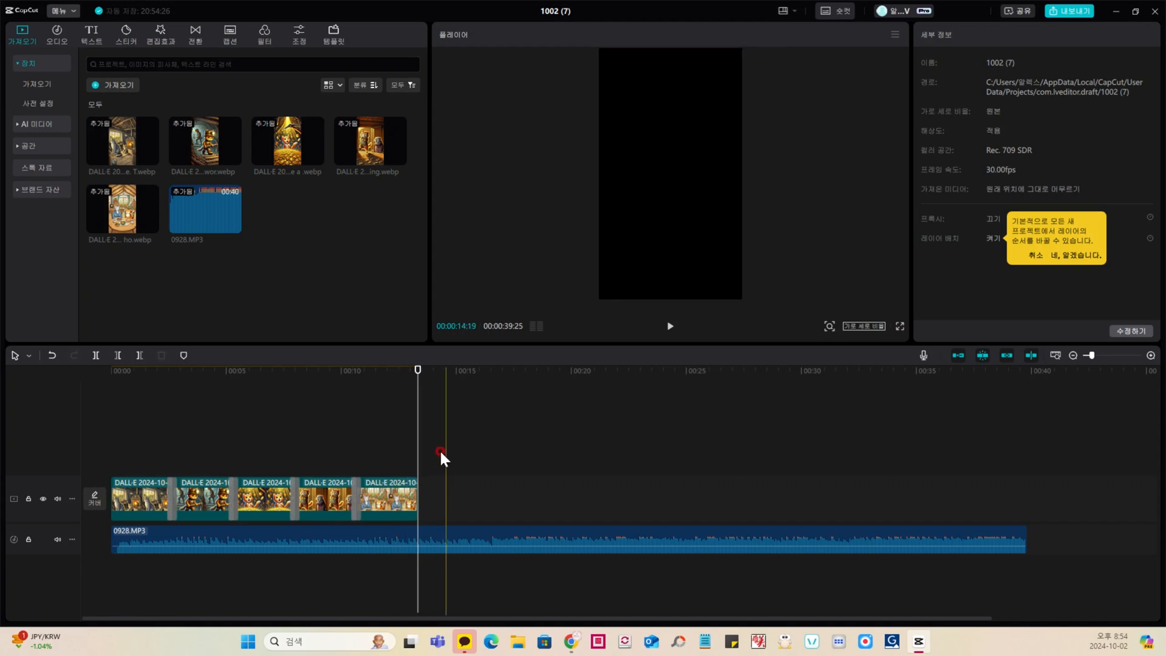
pyautogui.click(378, 531)
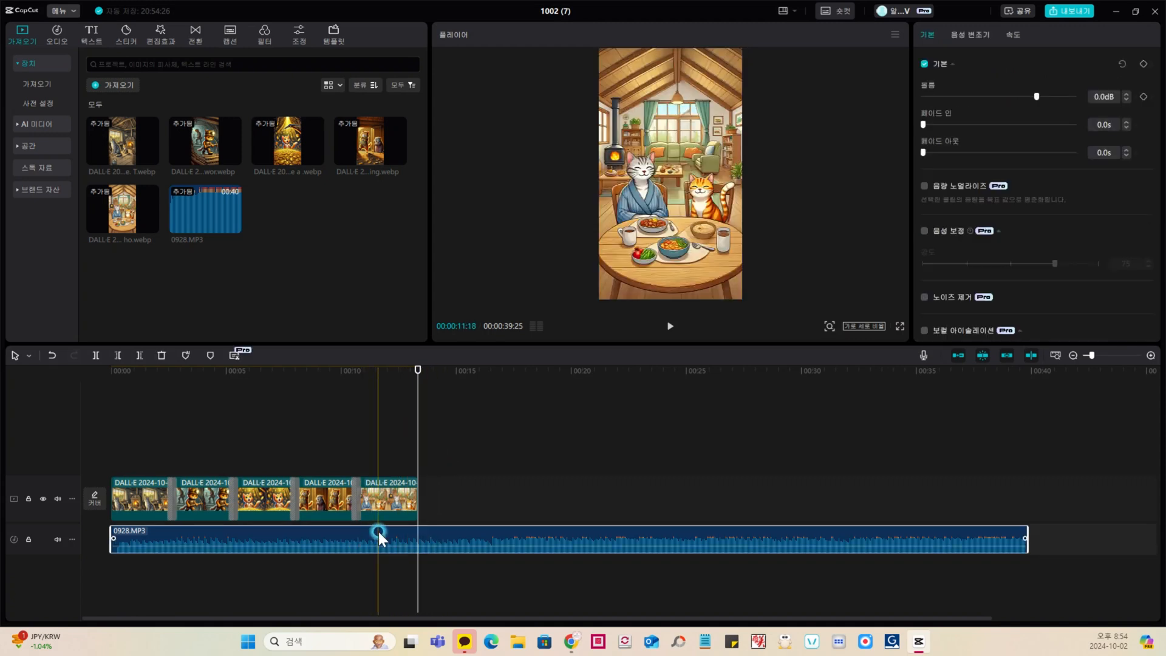
pyautogui.click(139, 357)
pyautogui.click(112, 443)
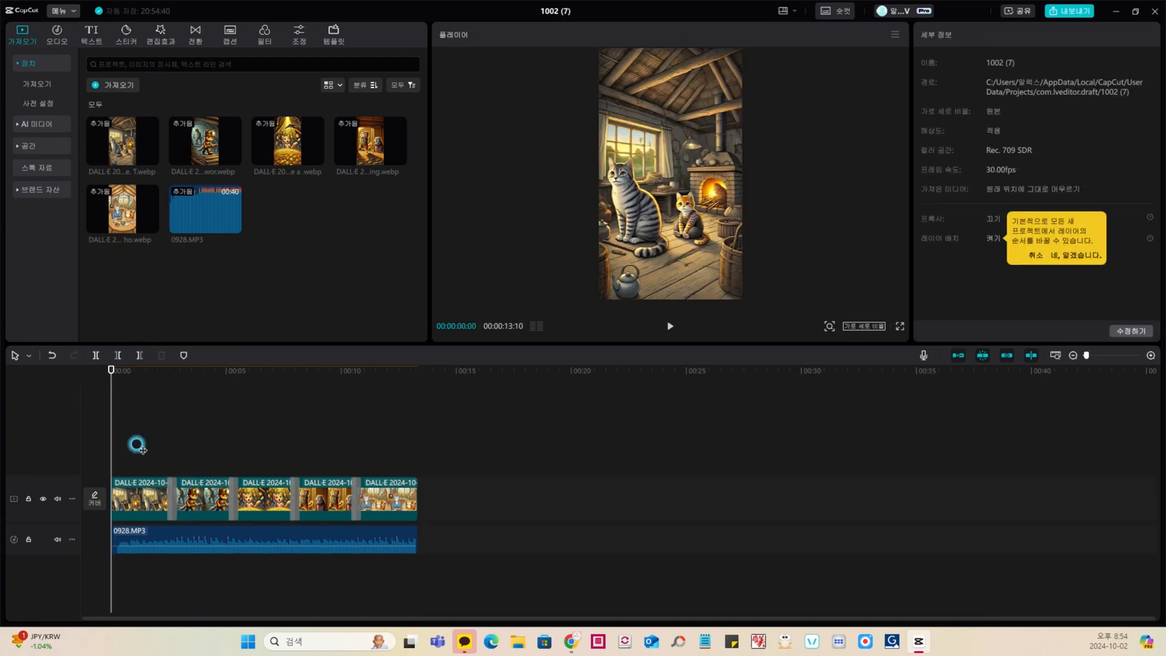
pyautogui.click(142, 493)
pyautogui.click(205, 493)
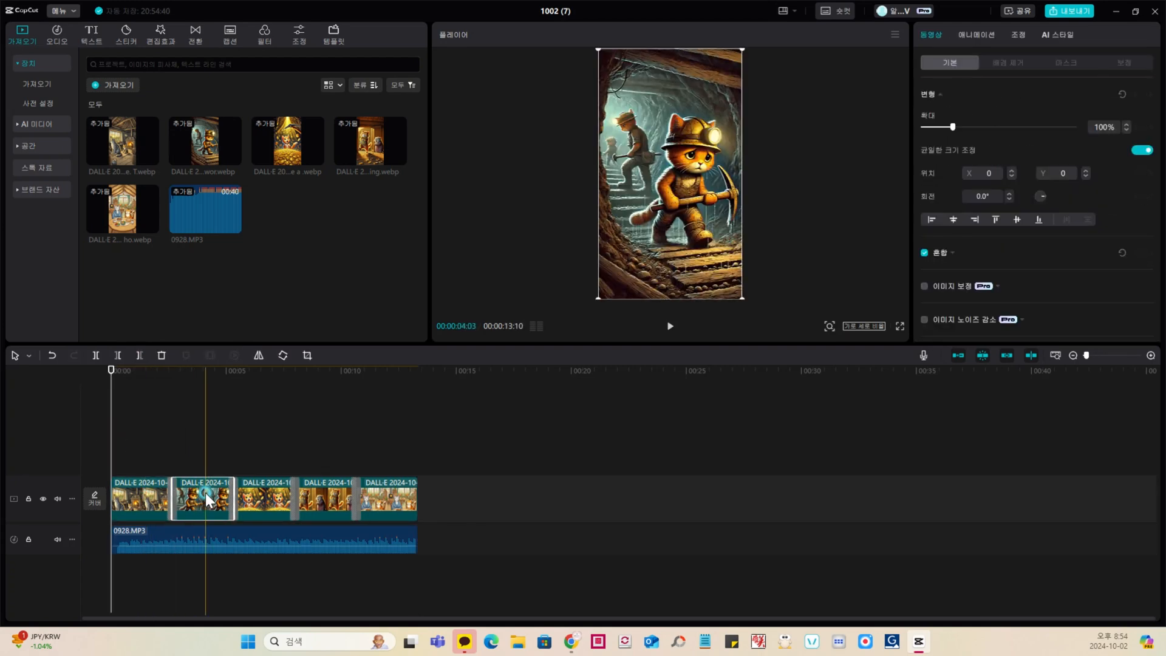
pyautogui.click(258, 496)
pyautogui.click(314, 497)
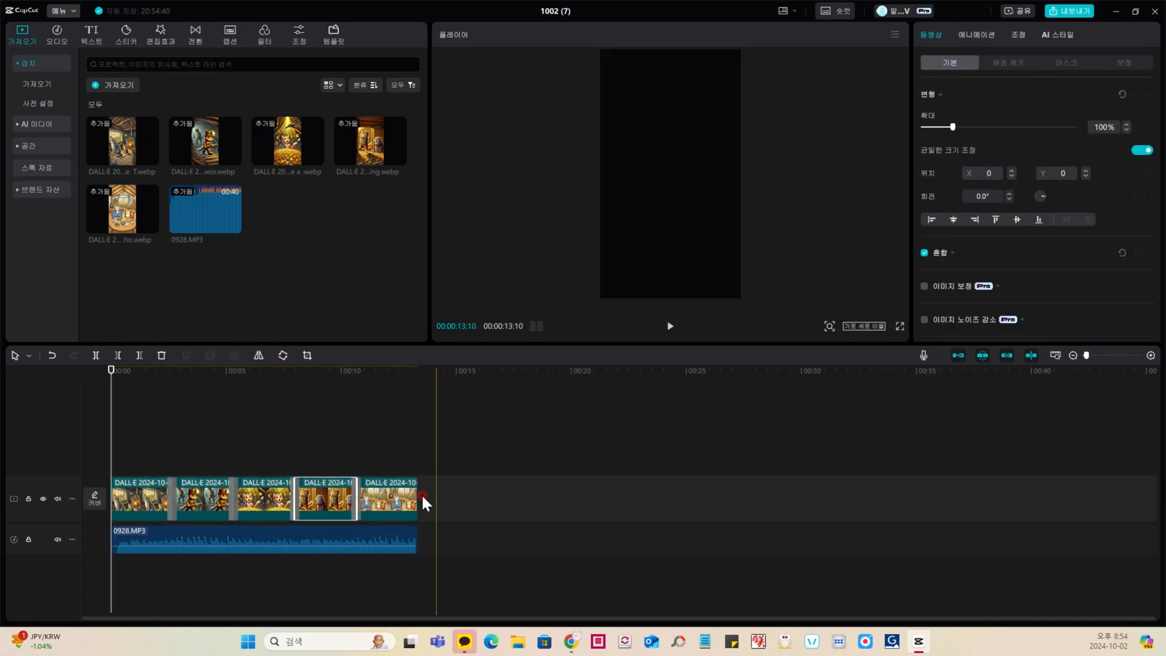
pyautogui.click(395, 498)
pyautogui.click(160, 502)
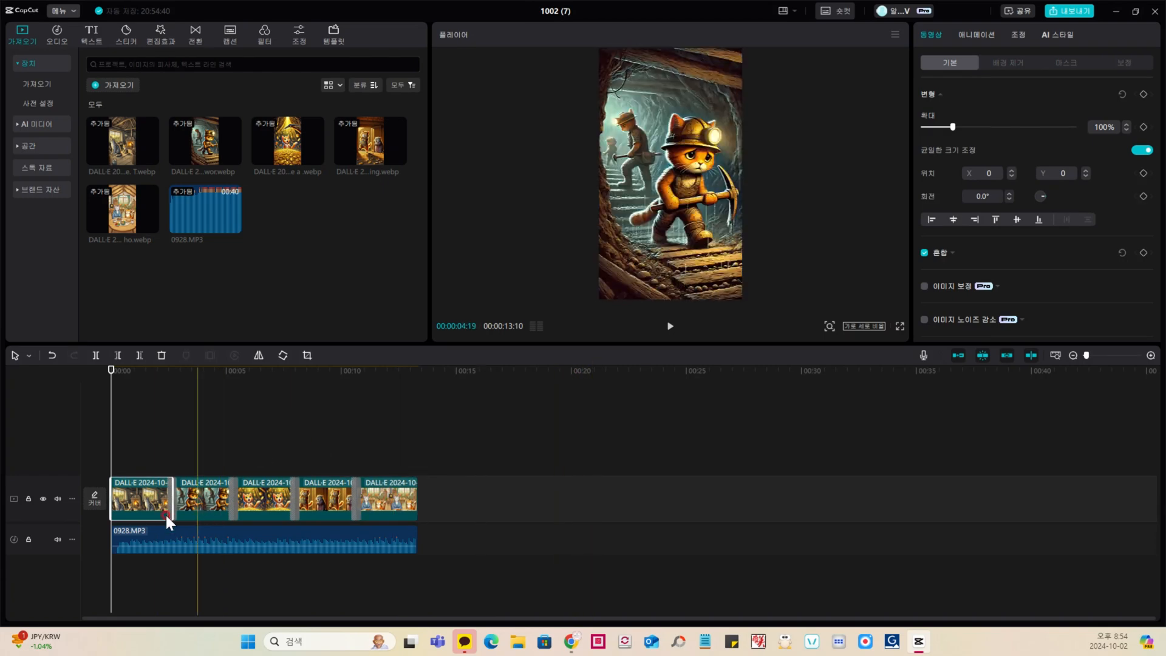
# Step: Apply the 돌리기 R in-animation to the first clip, lengthen it to 2.9 s and play back the result
pyautogui.click(137, 463)
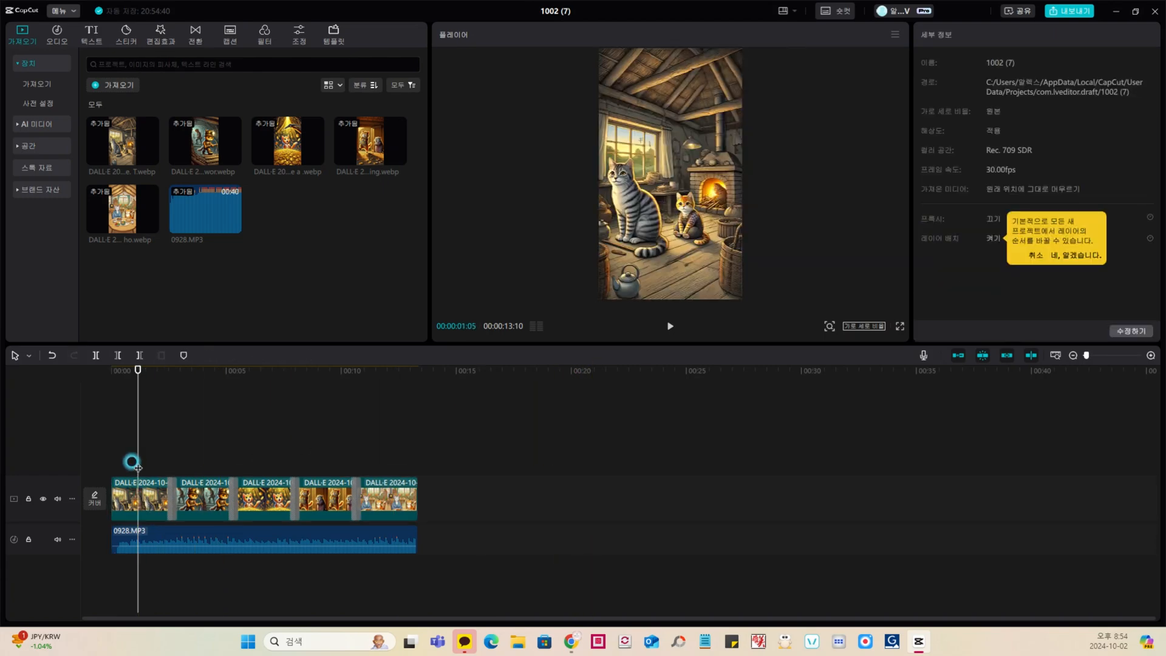
pyautogui.click(150, 518)
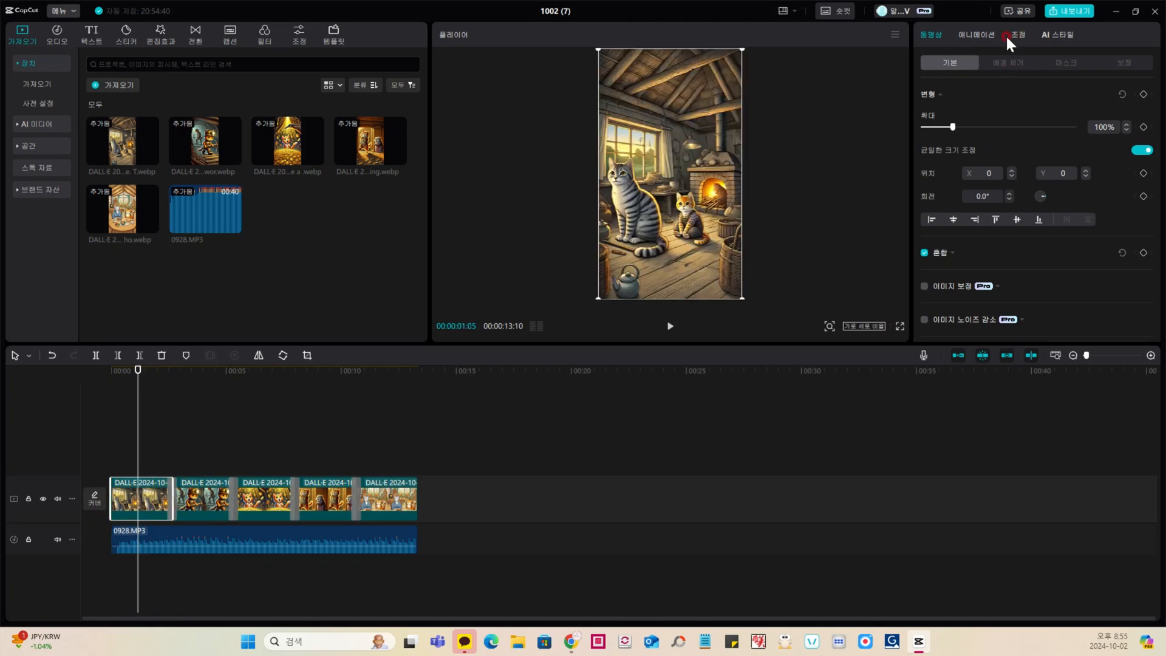
pyautogui.click(977, 33)
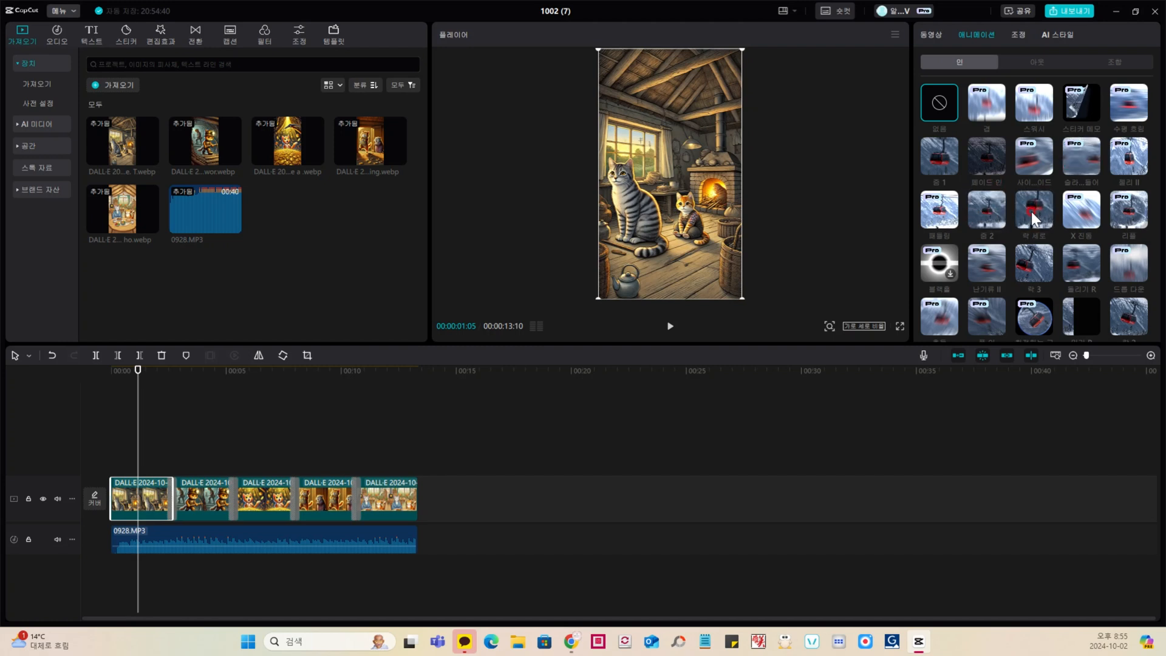
pyautogui.click(1084, 270)
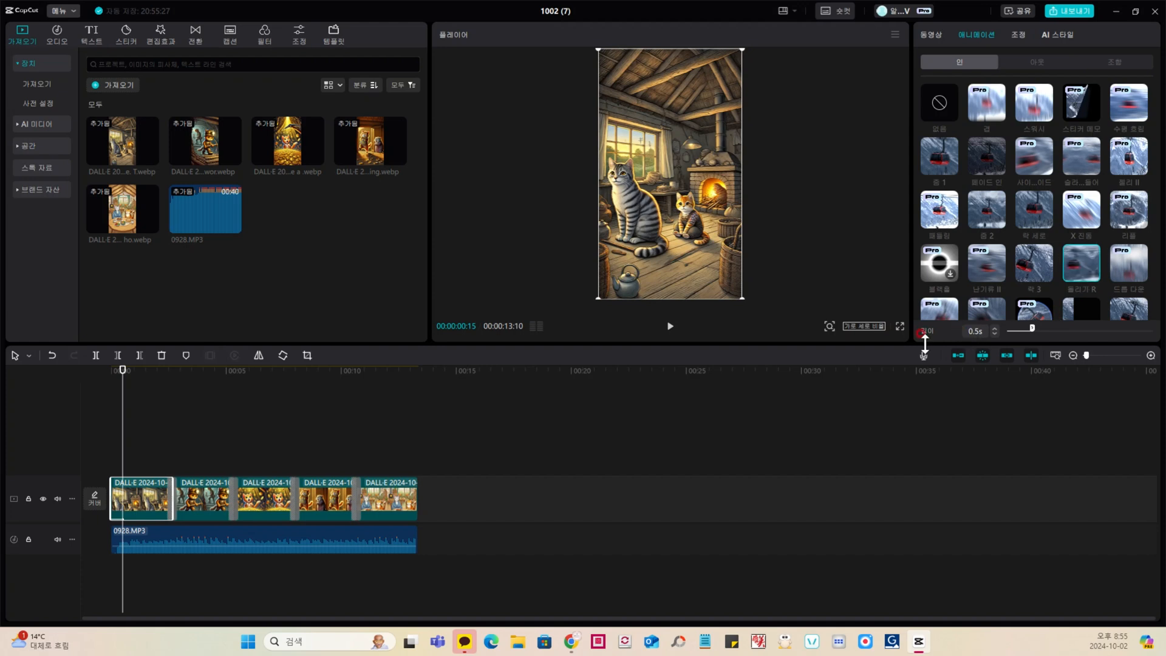
pyautogui.click(670, 326)
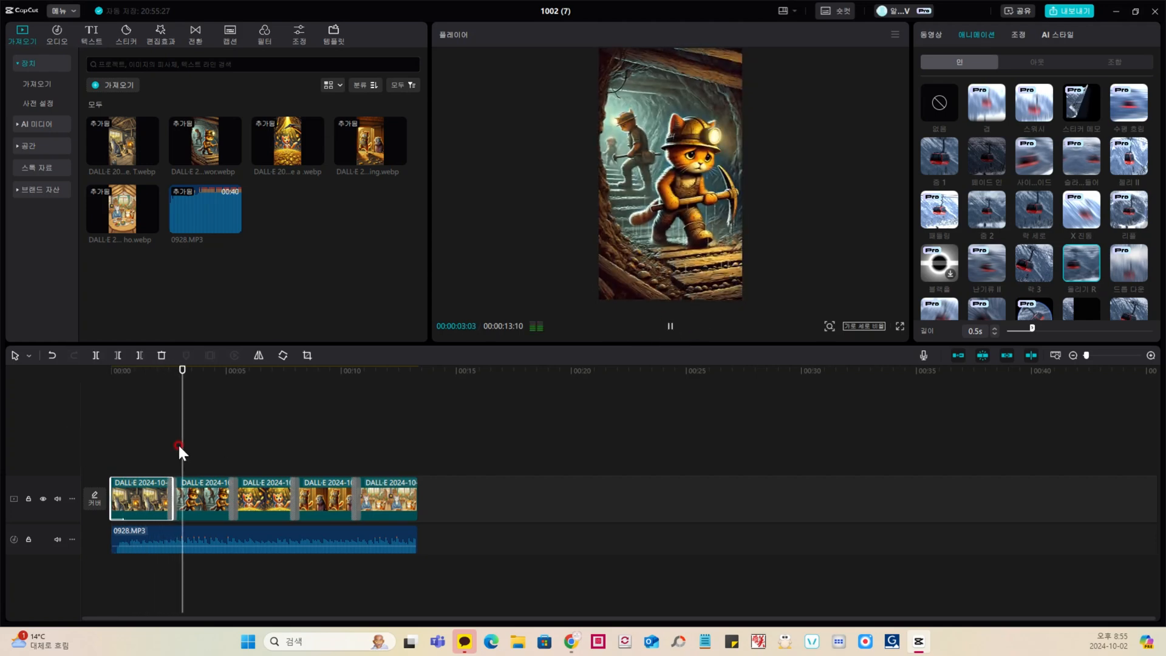
pyautogui.press('space')
pyautogui.moveTo(1033, 329); pyautogui.dragTo(1154, 329)
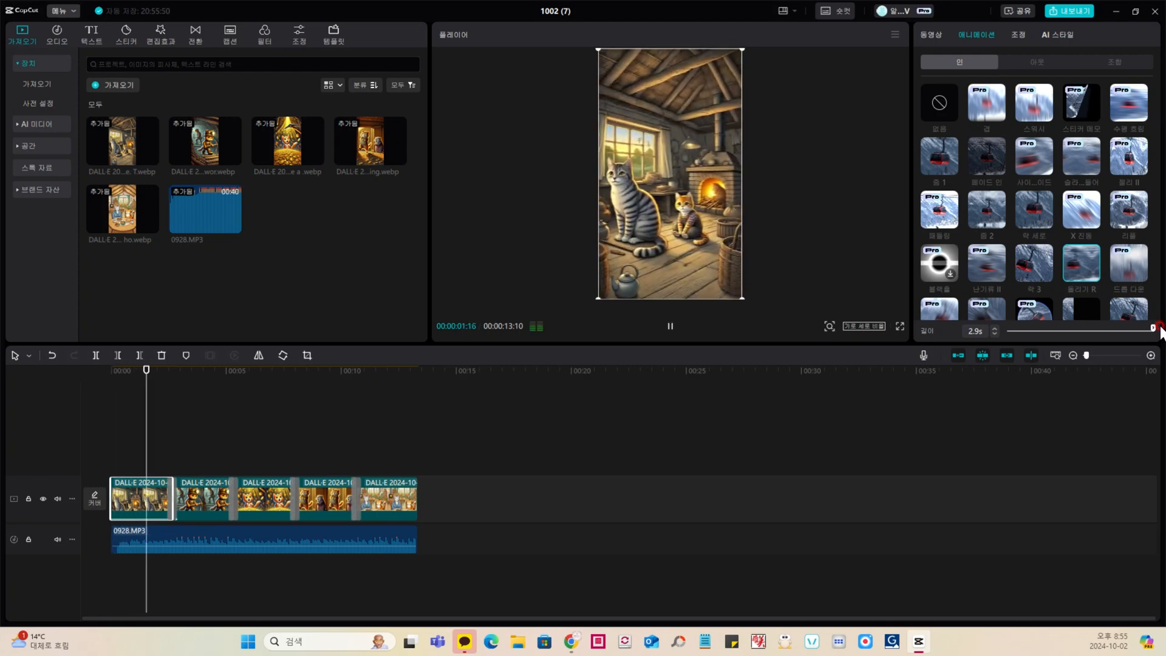
pyautogui.click(124, 432)
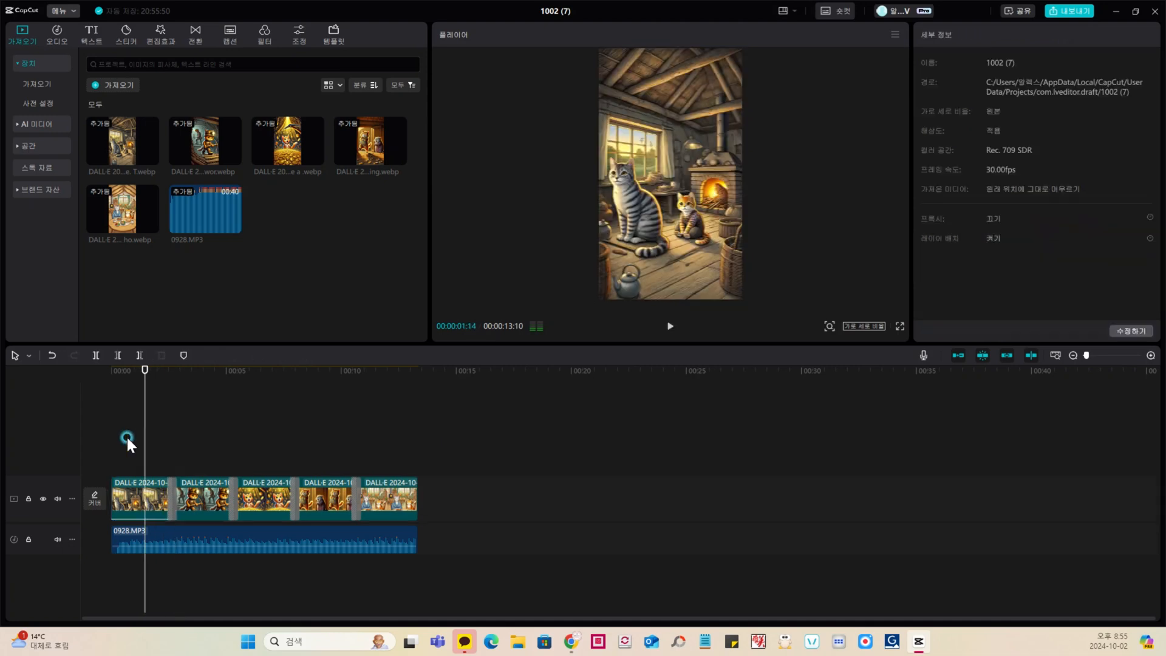
pyautogui.click(668, 326)
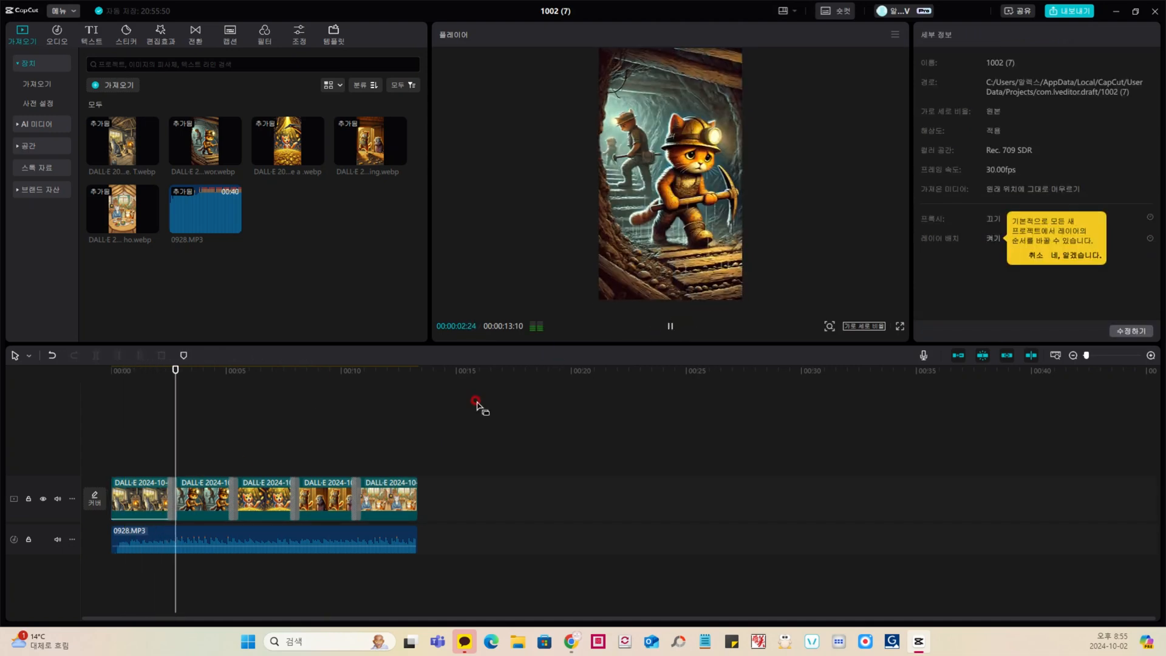
# Step: Apply the 돌리기 R in-animation to the second clip with a duration of 3.1 s
pyautogui.click(205, 454)
pyautogui.click(192, 450)
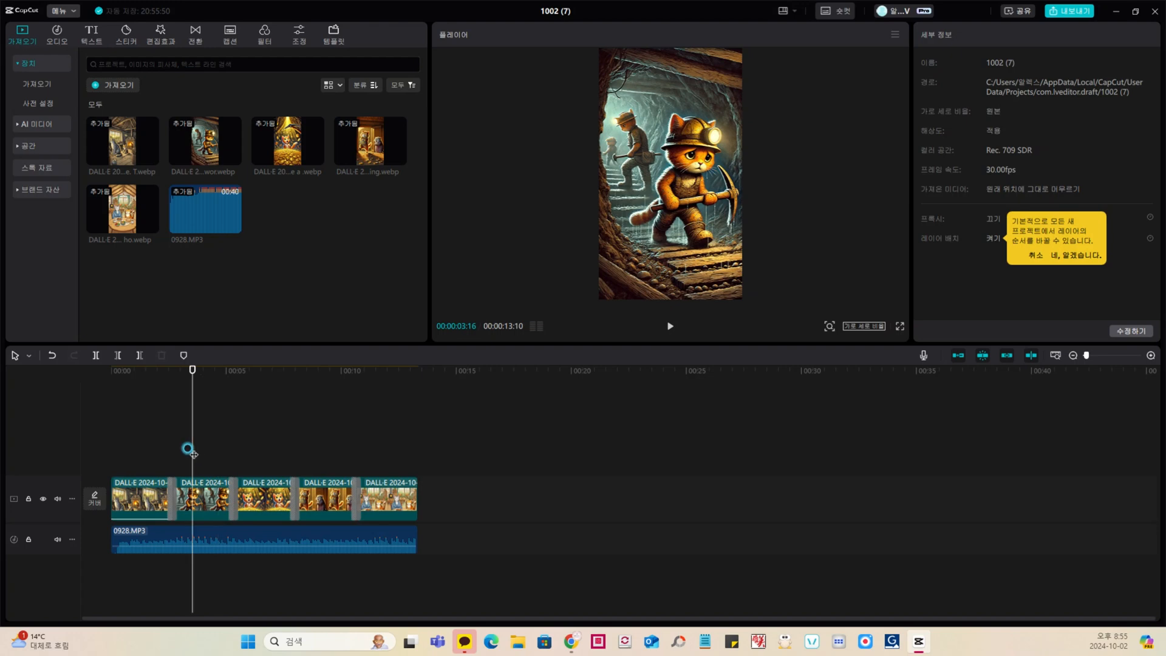
pyautogui.click(204, 496)
pyautogui.click(983, 32)
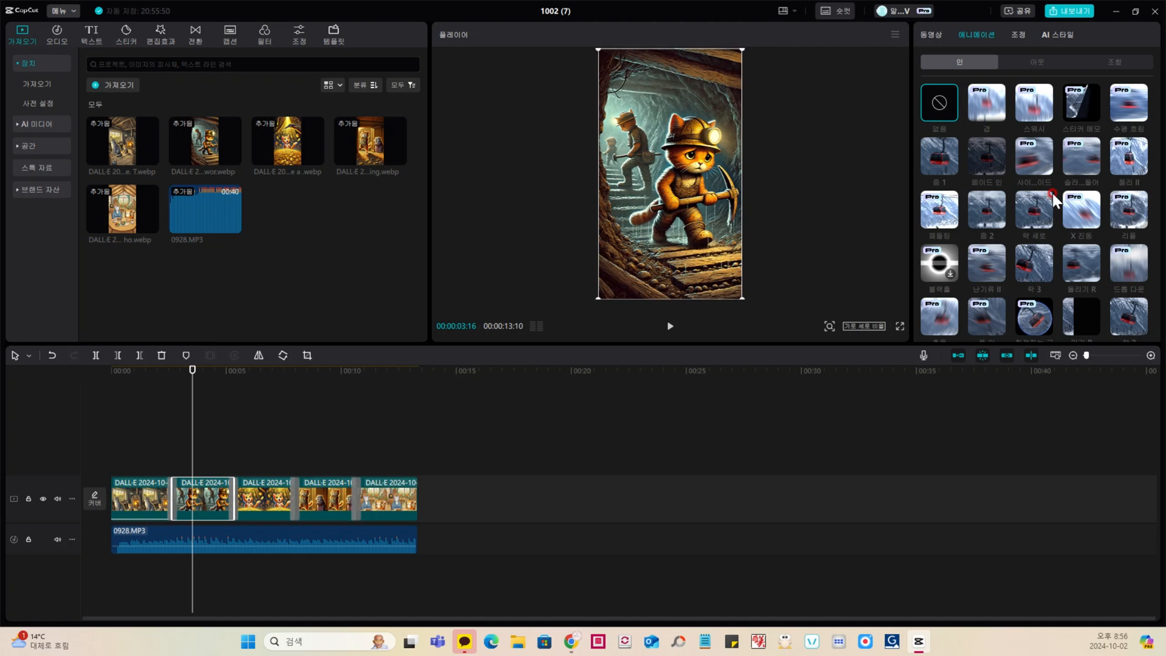
pyautogui.click(1090, 278)
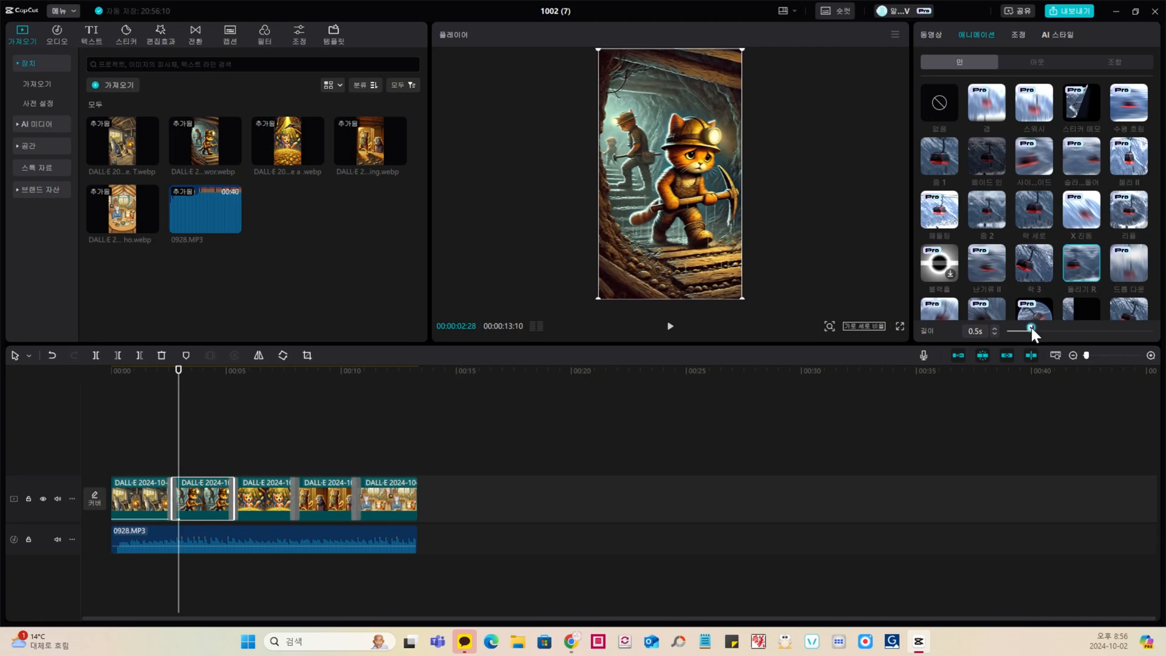
pyautogui.moveTo(1031, 327); pyautogui.dragTo(1145, 325)
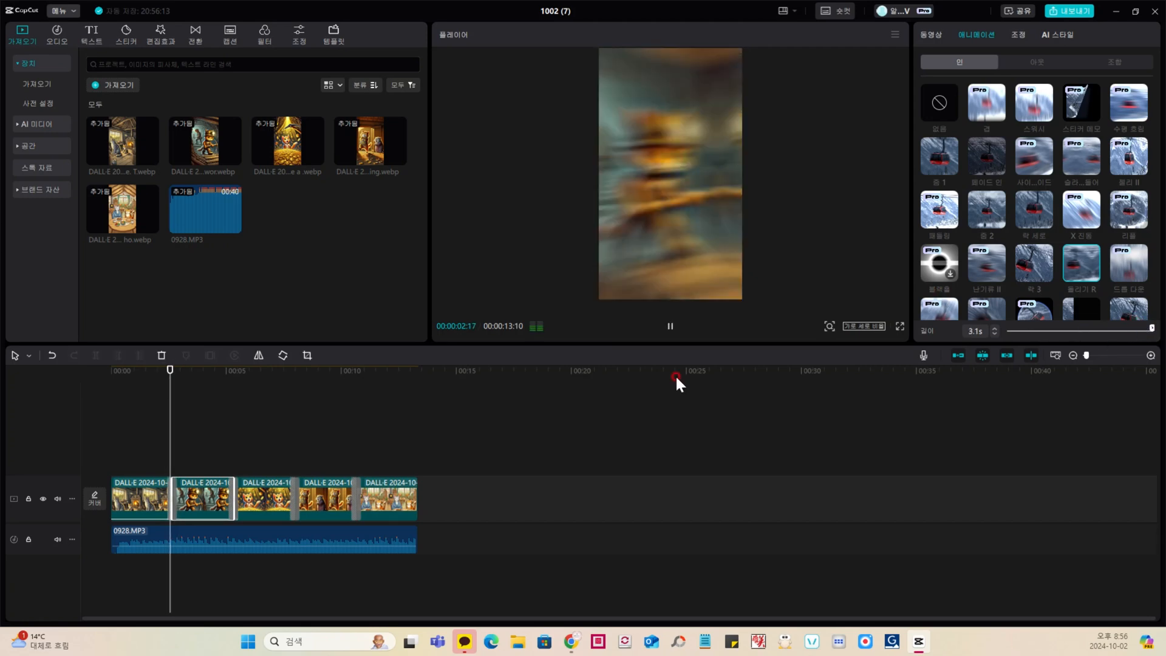
# Step: Apply the 줌 2 in-animation to the third clip with a duration of 3.1 s and preview it from the preceding cut
pyautogui.click(267, 499)
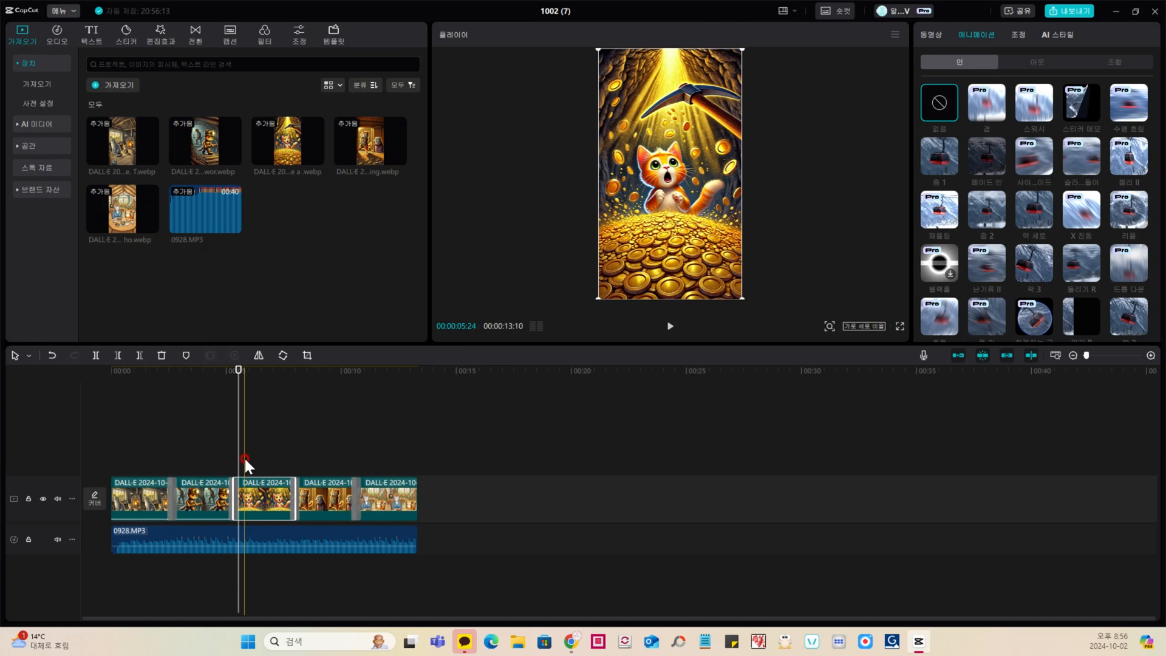
pyautogui.click(982, 212)
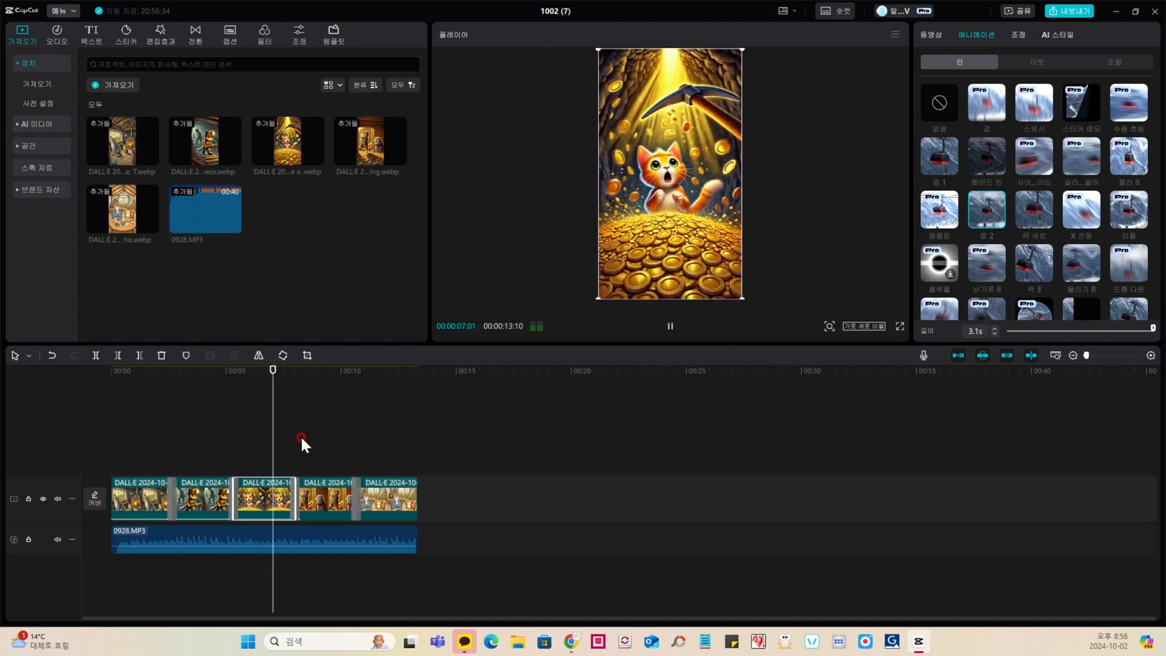
pyautogui.click(247, 439)
pyautogui.click(229, 441)
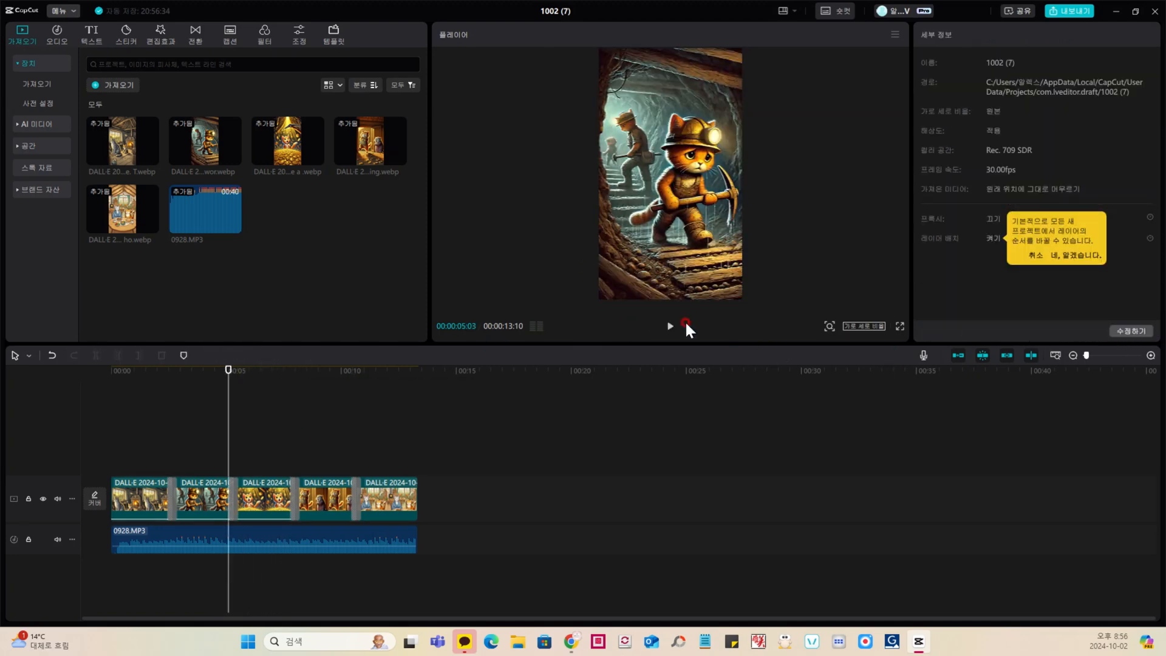
pyautogui.click(669, 327)
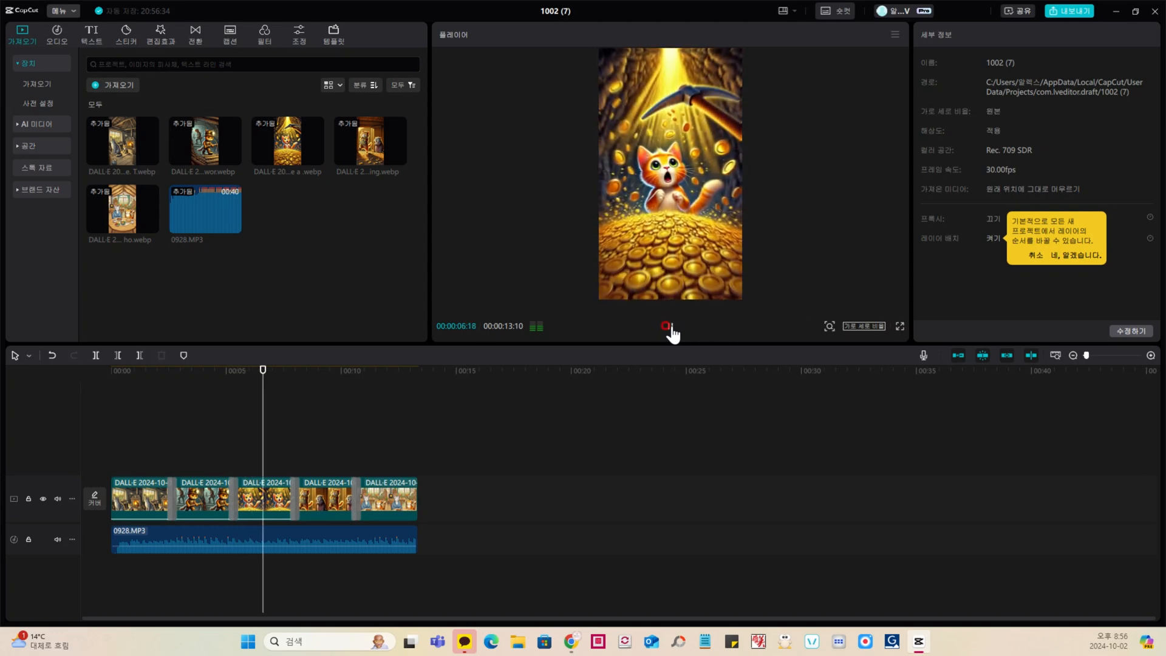
pyautogui.click(239, 454)
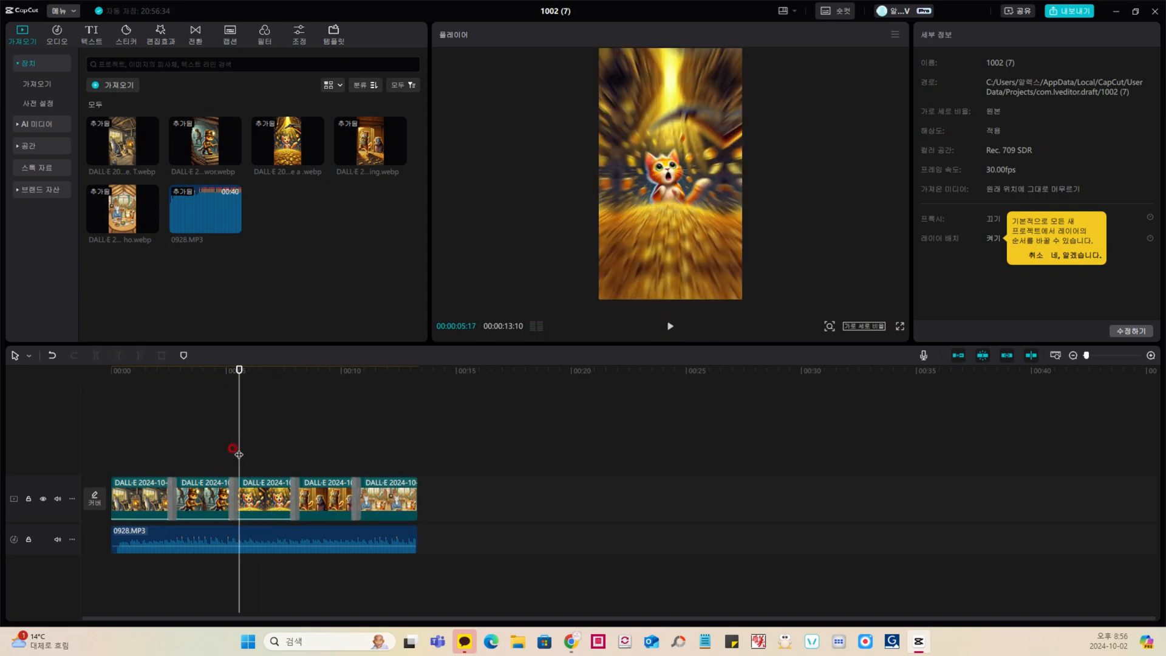
# Step: Add the 나비의 꿈 video effect near the start of the third clip and play back that part of the timeline
pyautogui.click(161, 36)
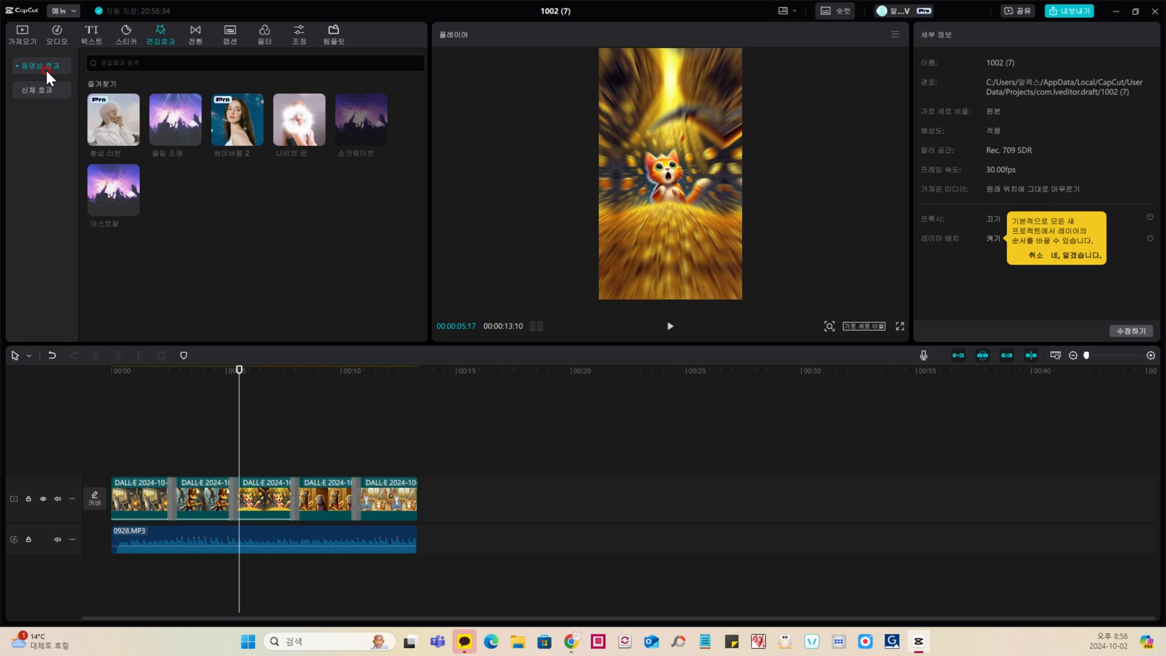
pyautogui.click(303, 128)
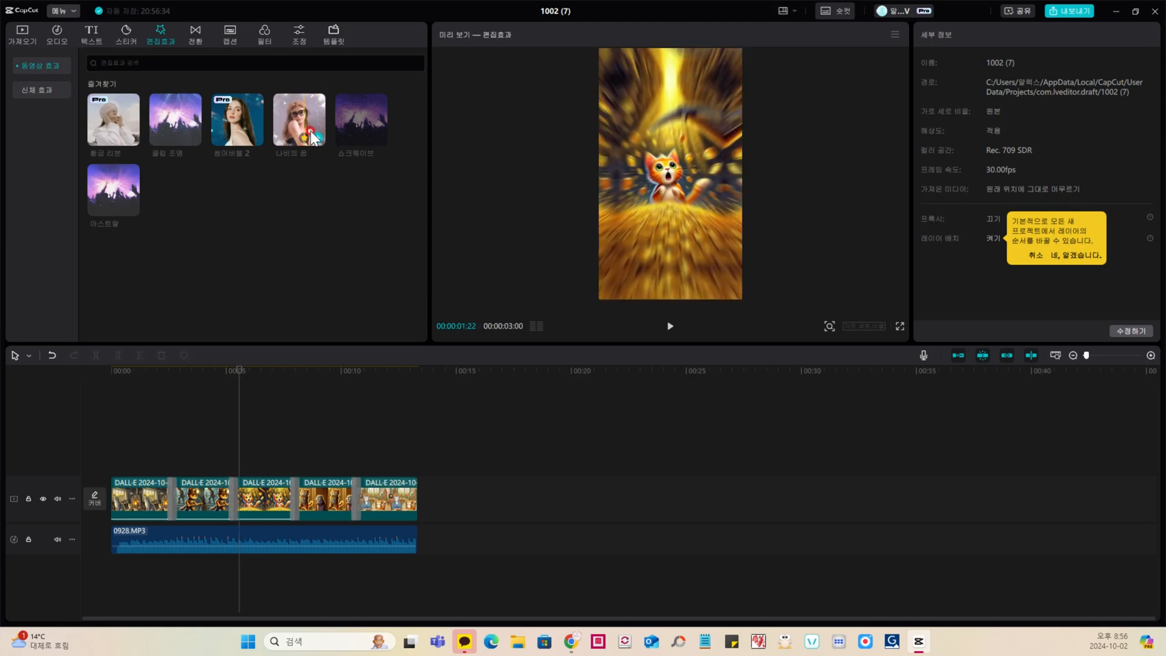
pyautogui.click(319, 139)
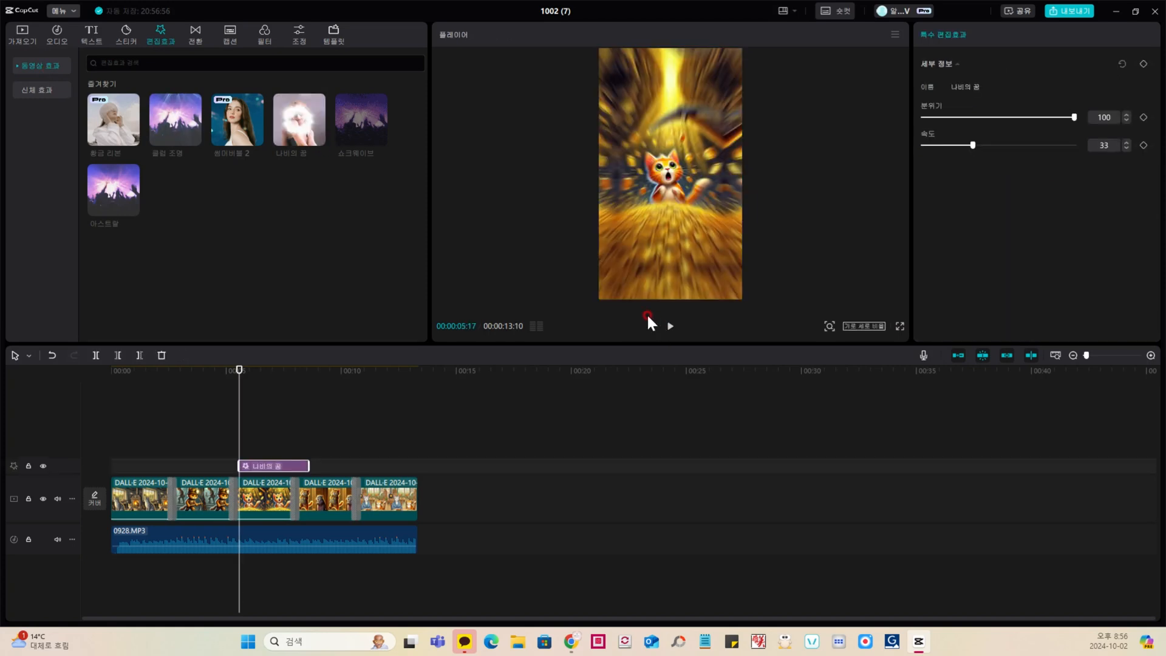
pyautogui.click(669, 326)
pyautogui.click(602, 425)
pyautogui.click(203, 425)
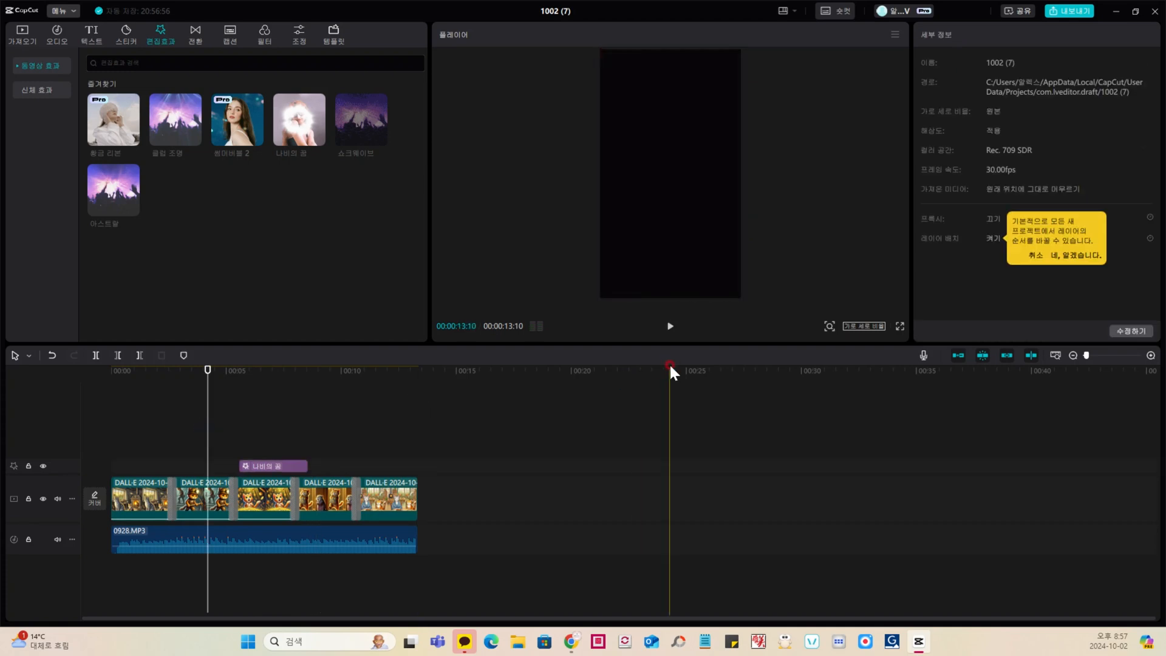
pyautogui.click(669, 326)
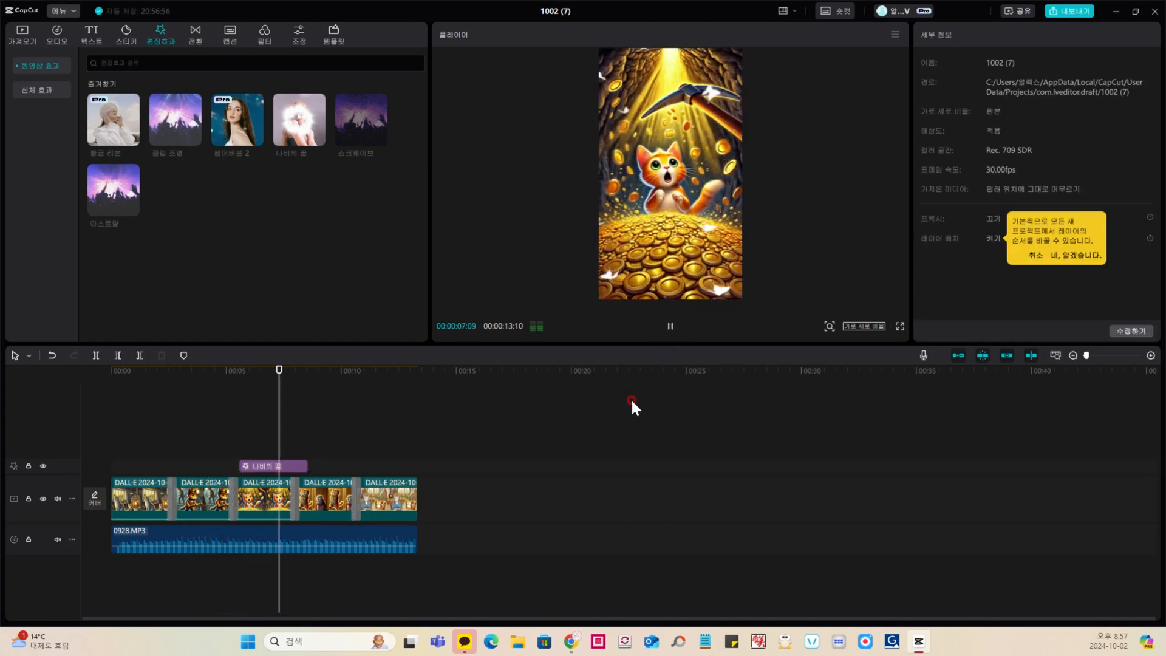
# Step: Shorten the 나비의 꿈 effect so it ends before the cut to the fourth clip, and play back the result
pyautogui.click(260, 434)
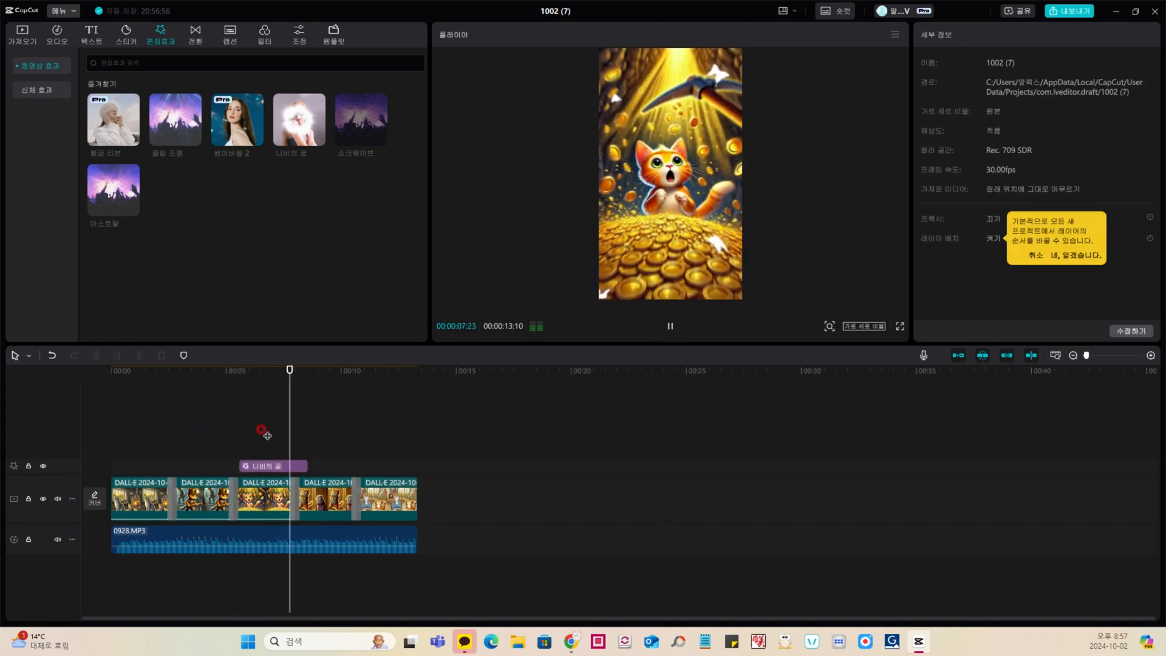
pyautogui.click(289, 467)
pyautogui.moveTo(308, 467); pyautogui.dragTo(293, 468)
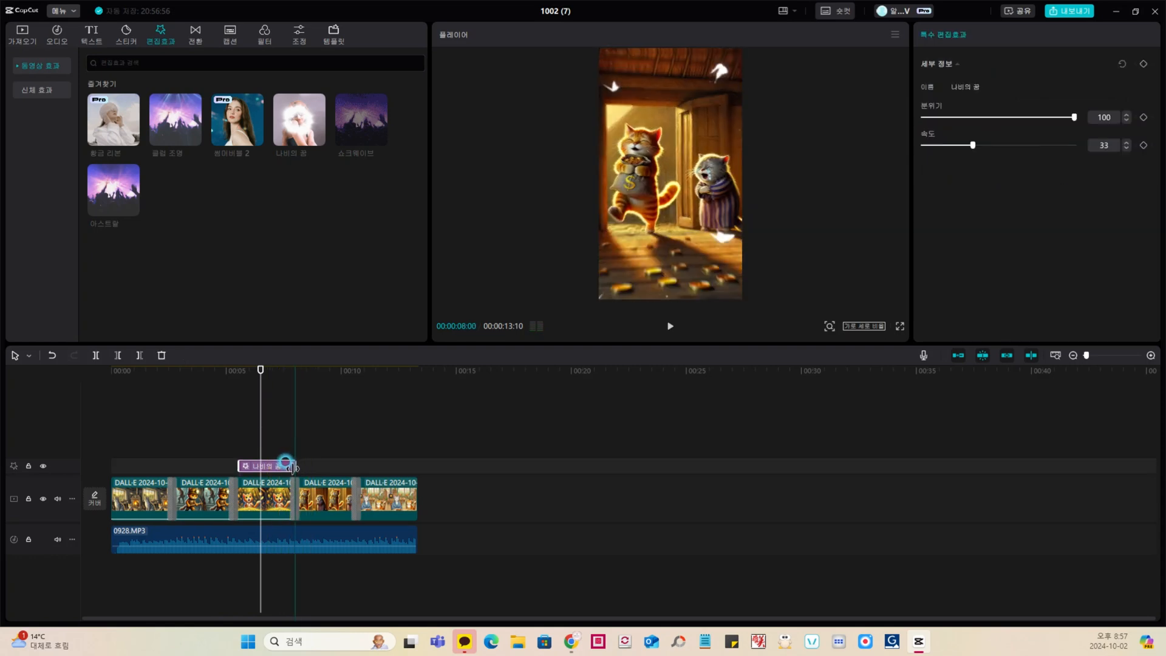
pyautogui.click(671, 327)
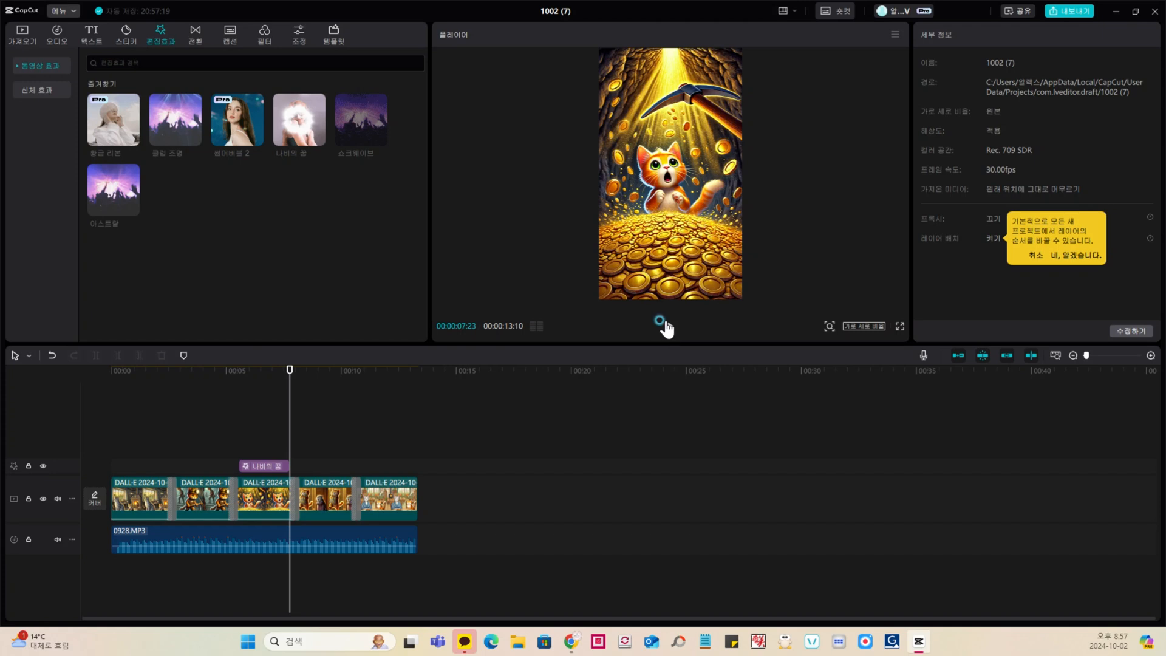
# Step: Apply the 돌리기 R in-animation to the fourth clip with a duration of 3.1 s and play back the result
pyautogui.click(334, 490)
pyautogui.click(325, 450)
pyautogui.click(325, 500)
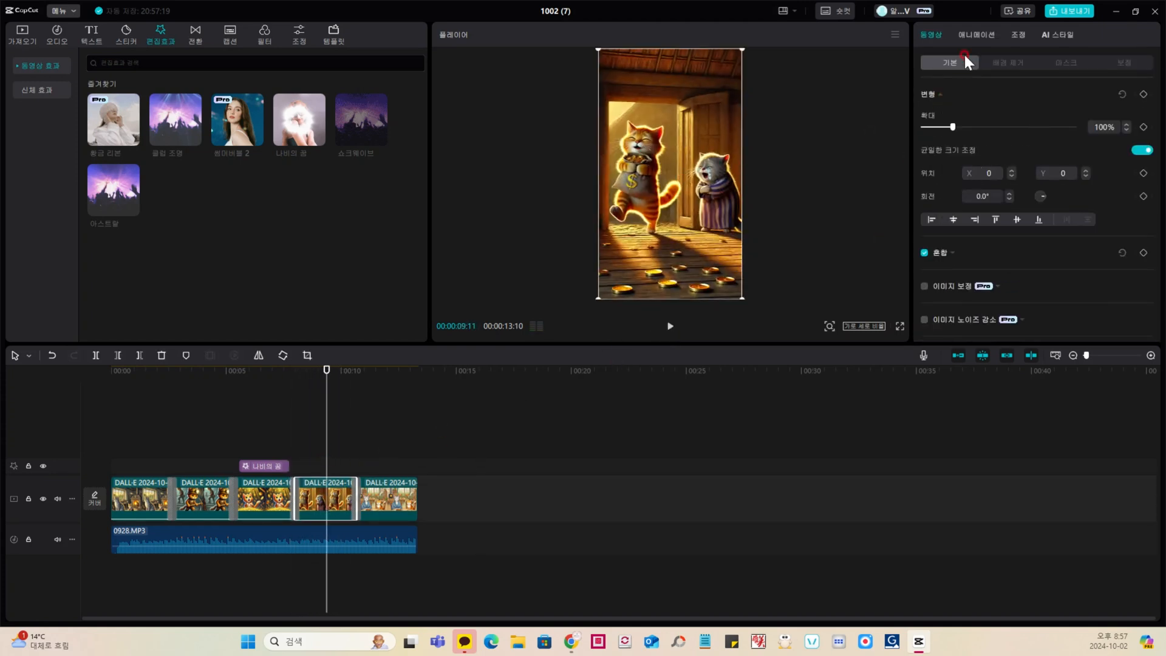
pyautogui.click(975, 34)
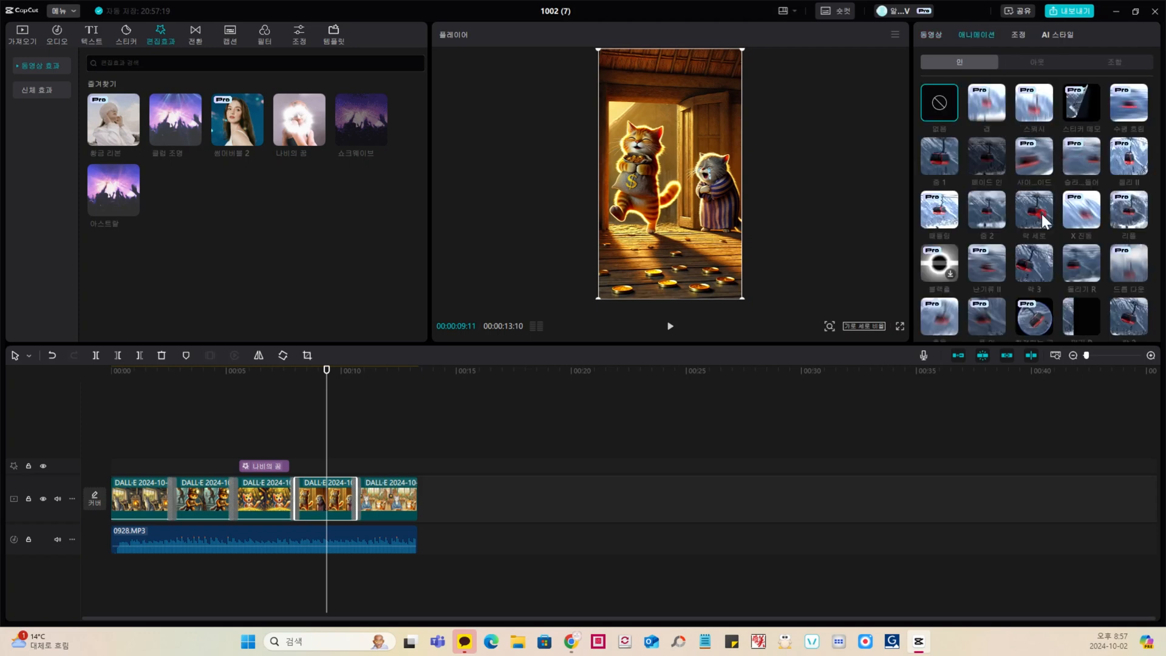
pyautogui.click(1077, 268)
pyautogui.click(670, 326)
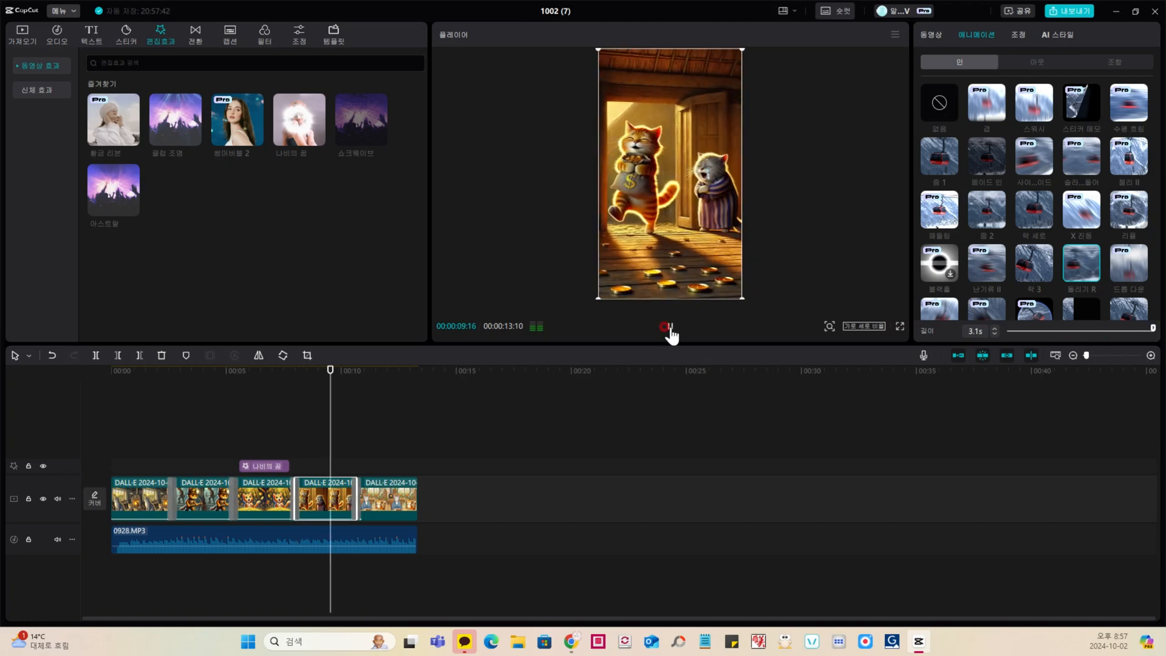
pyautogui.click(236, 420)
pyautogui.click(670, 326)
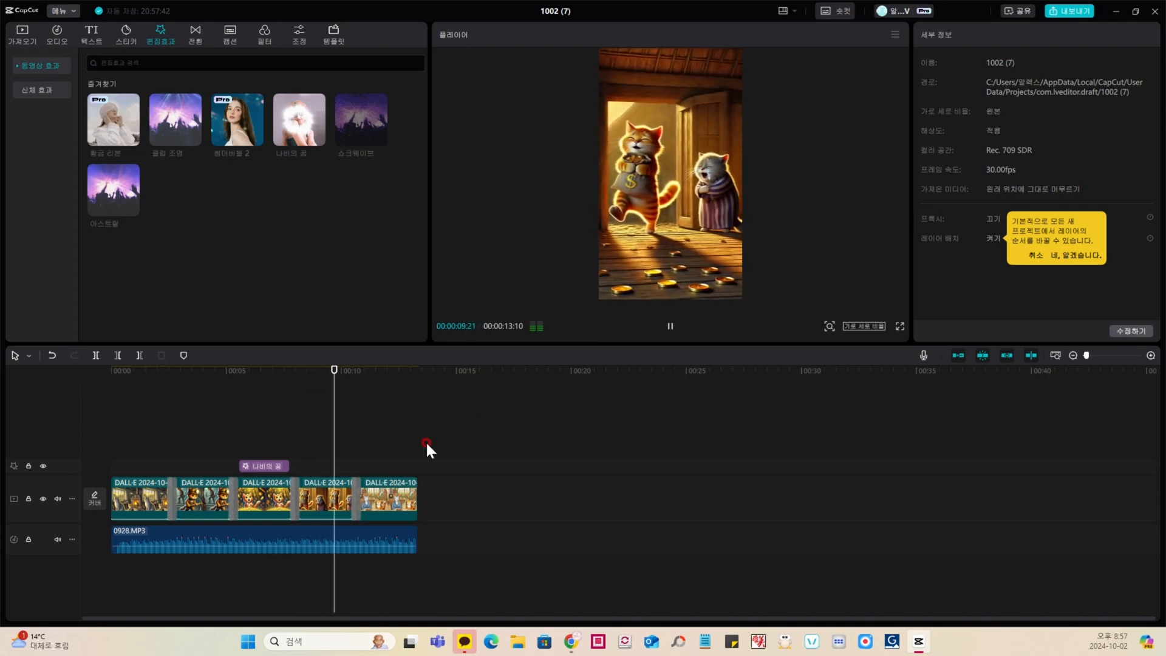
pyautogui.press('space')
# Step: Apply the 축소 out-animation to the last clip with a duration of 2.9 s and preview it
pyautogui.click(384, 480)
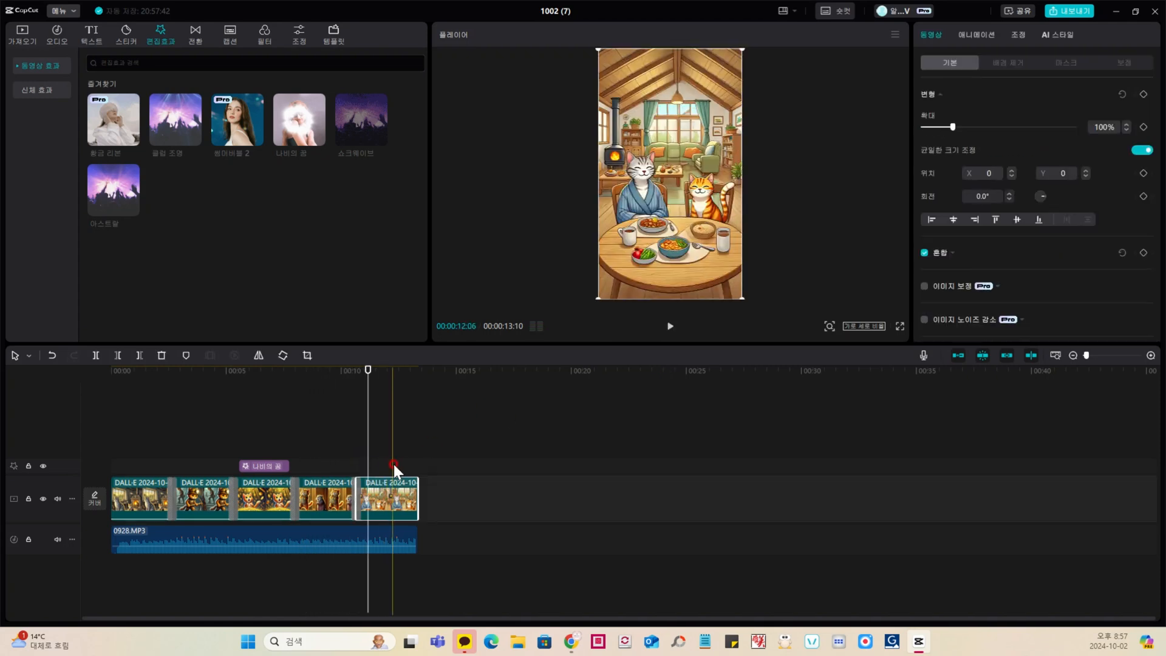
pyautogui.click(395, 461)
pyautogui.click(383, 492)
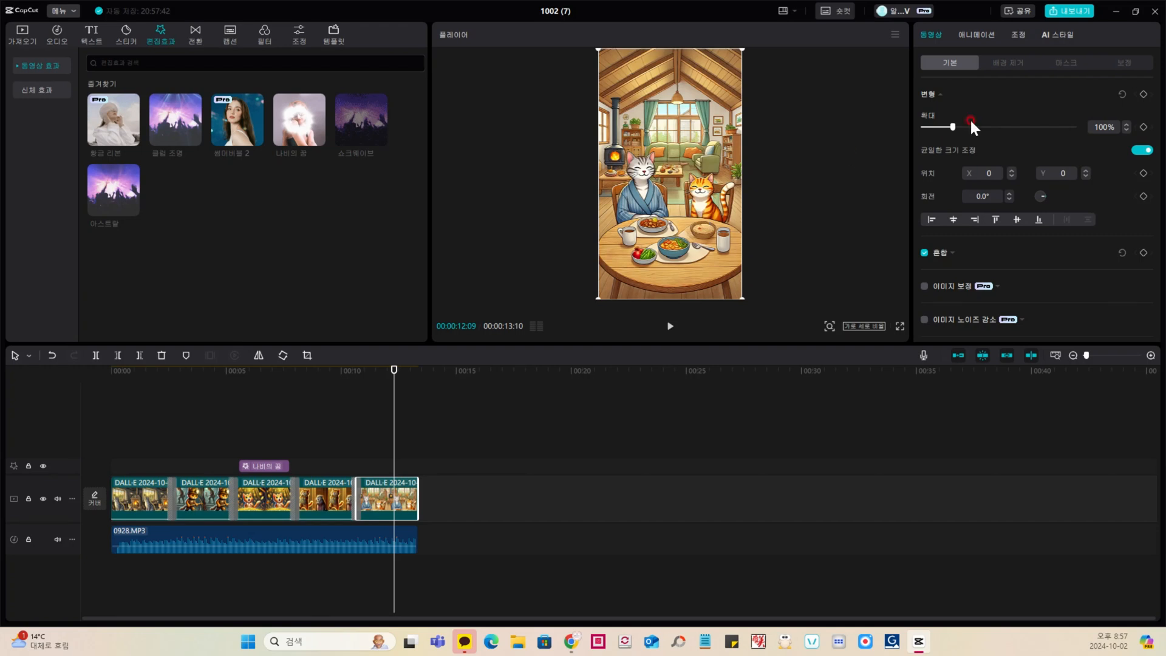
pyautogui.click(980, 34)
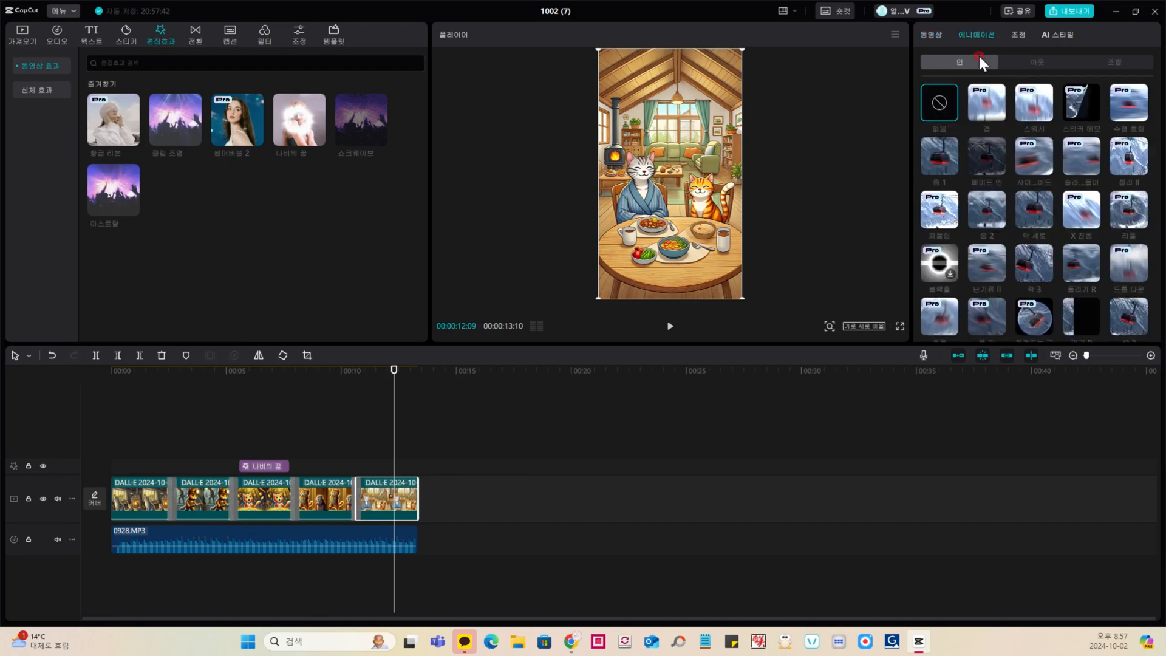
pyautogui.click(1033, 64)
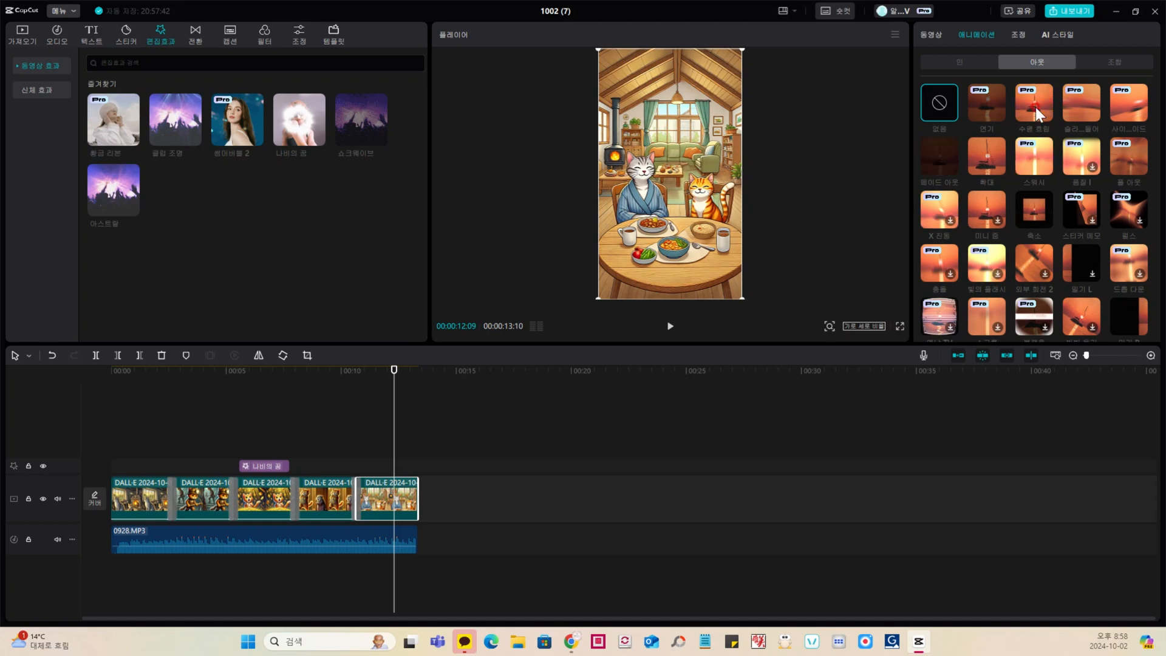
pyautogui.click(1037, 212)
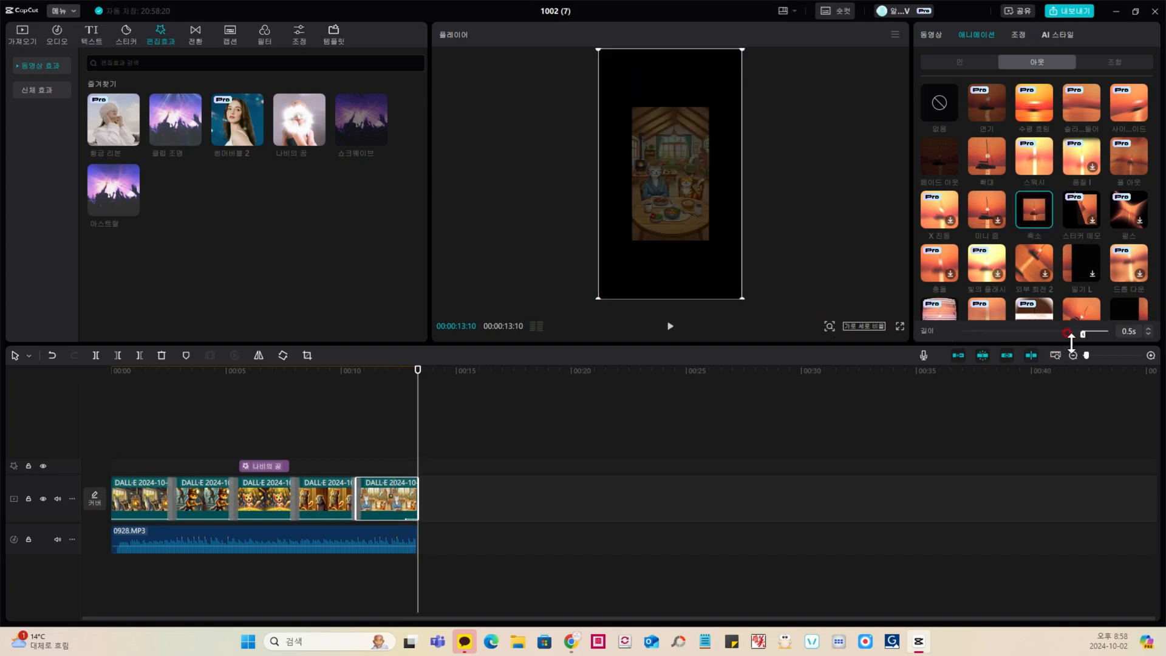
pyautogui.moveTo(1083, 336); pyautogui.dragTo(964, 335)
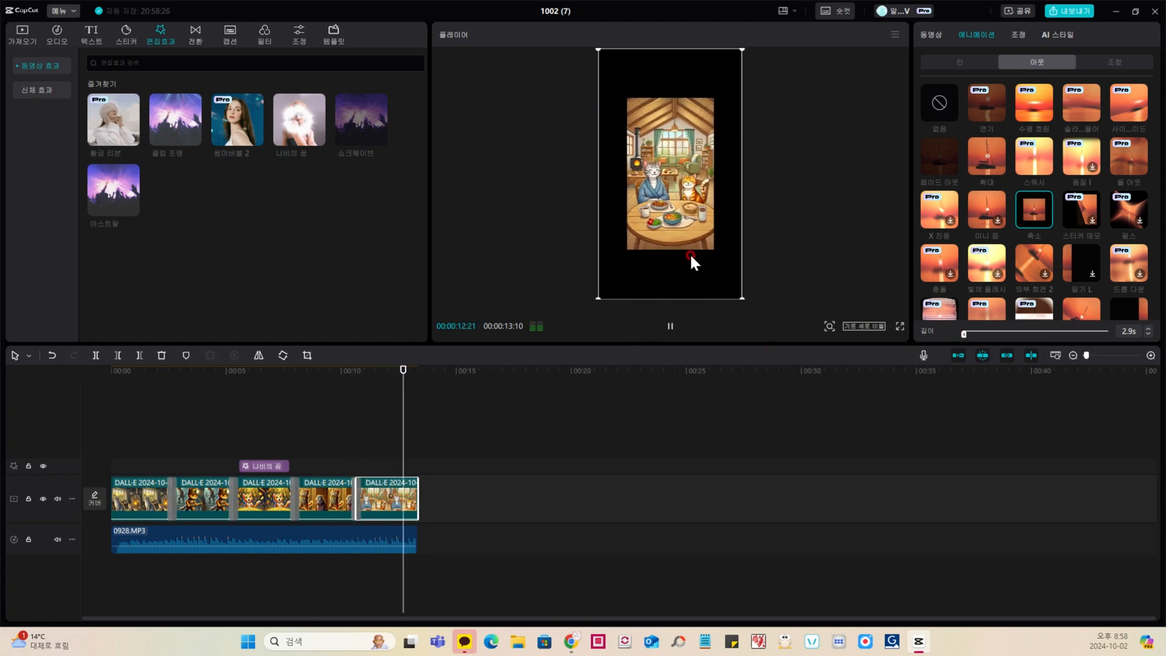
pyautogui.click(390, 449)
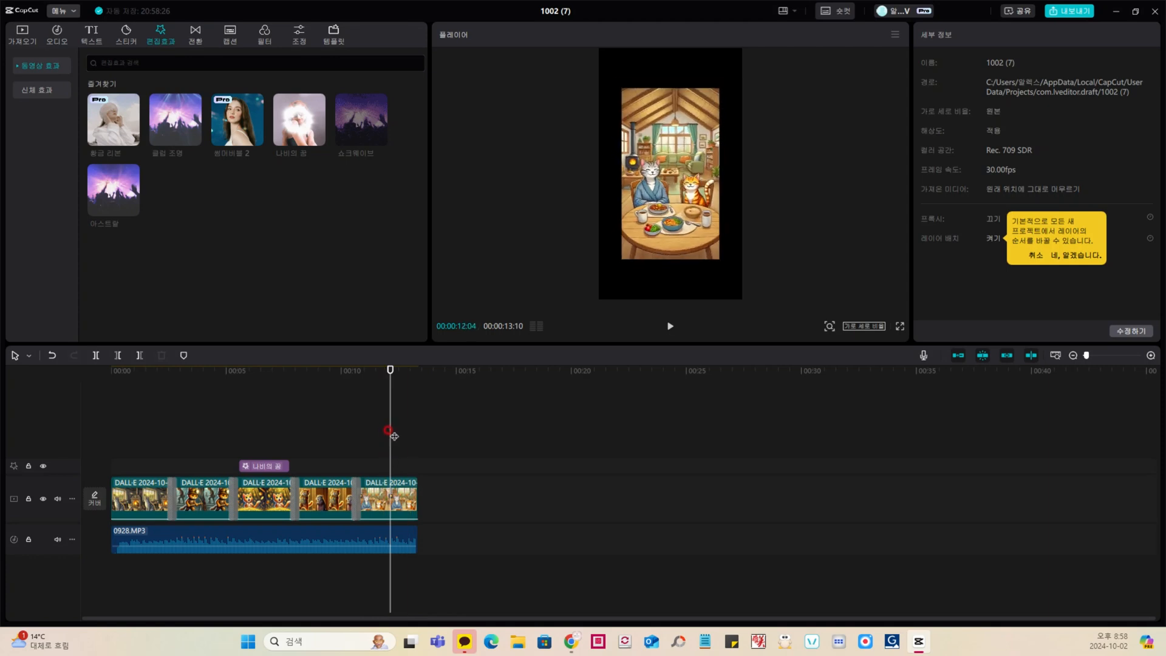
# Step: Add a basic text at the start of the timeline reading "AI LOL LAB"
pyautogui.moveTo(391, 435); pyautogui.dragTo(86, 448)
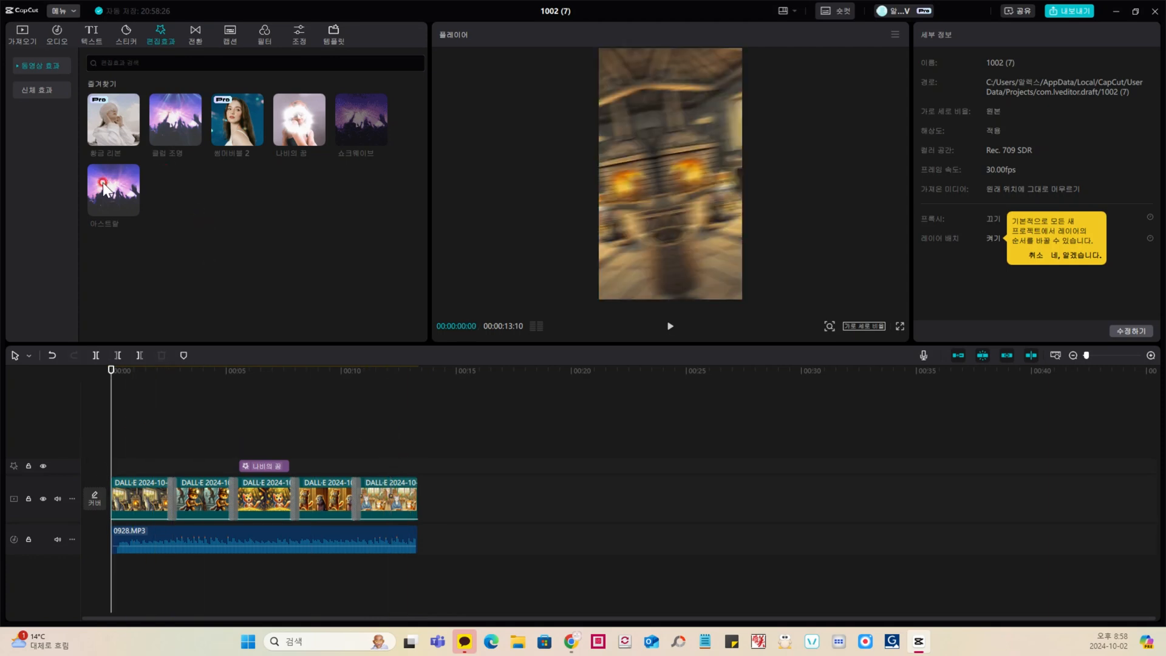
pyautogui.click(90, 34)
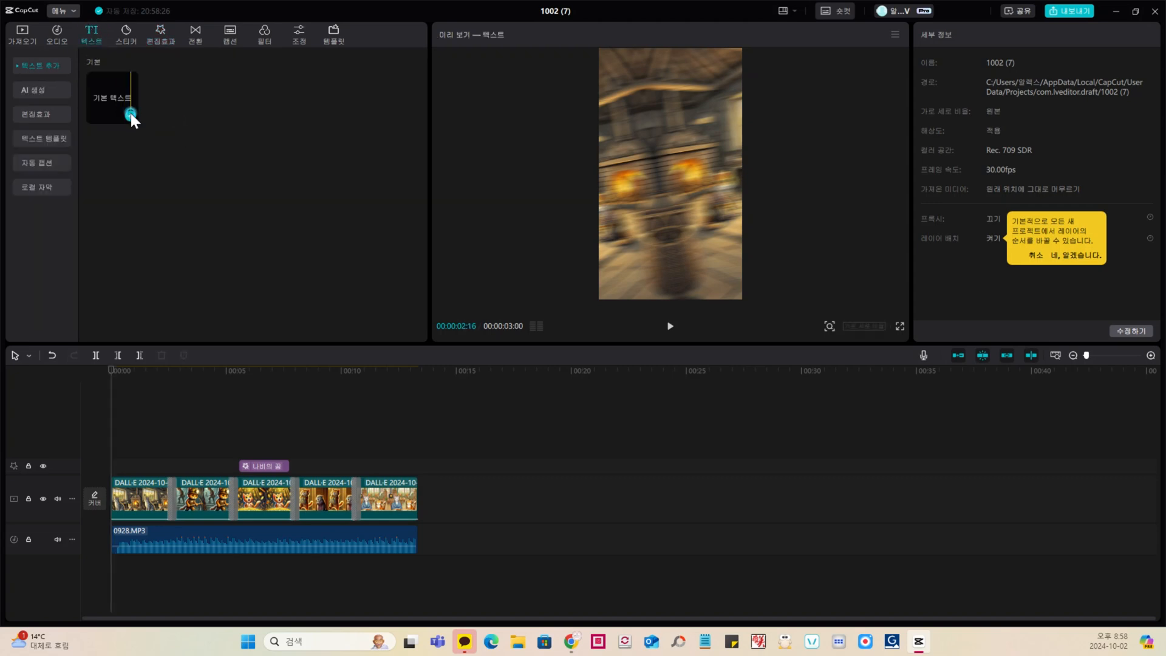
pyautogui.click(130, 114)
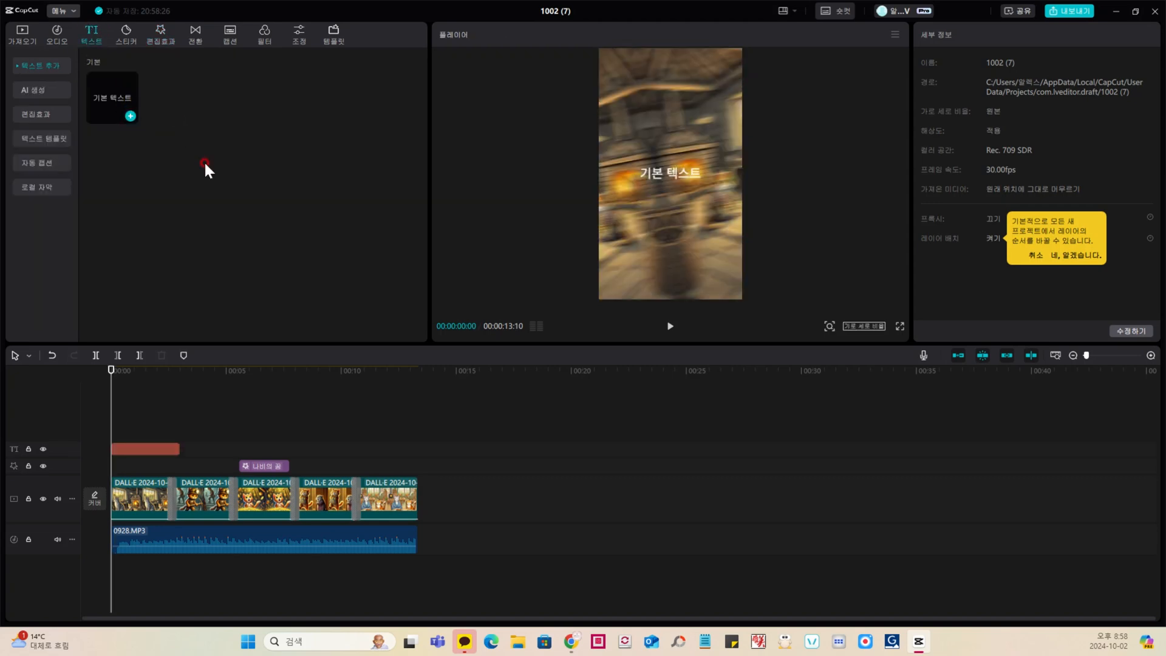
pyautogui.click(160, 447)
pyautogui.click(959, 94)
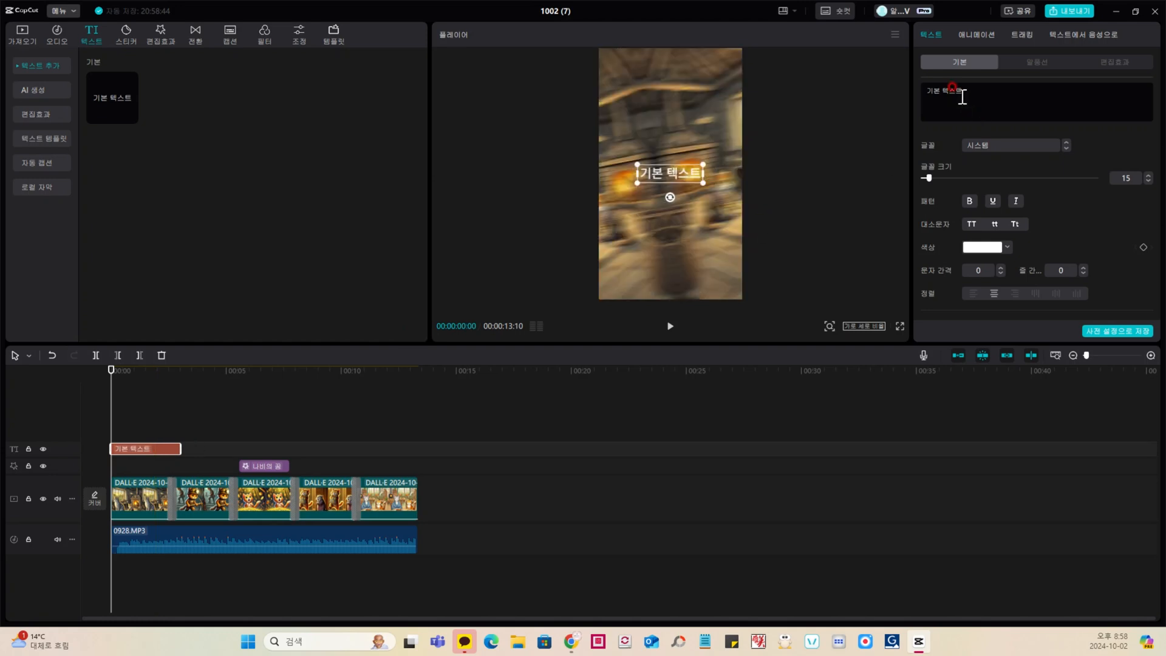
pyautogui.moveTo(962, 92); pyautogui.dragTo(877, 86)
pyautogui.write('AI')
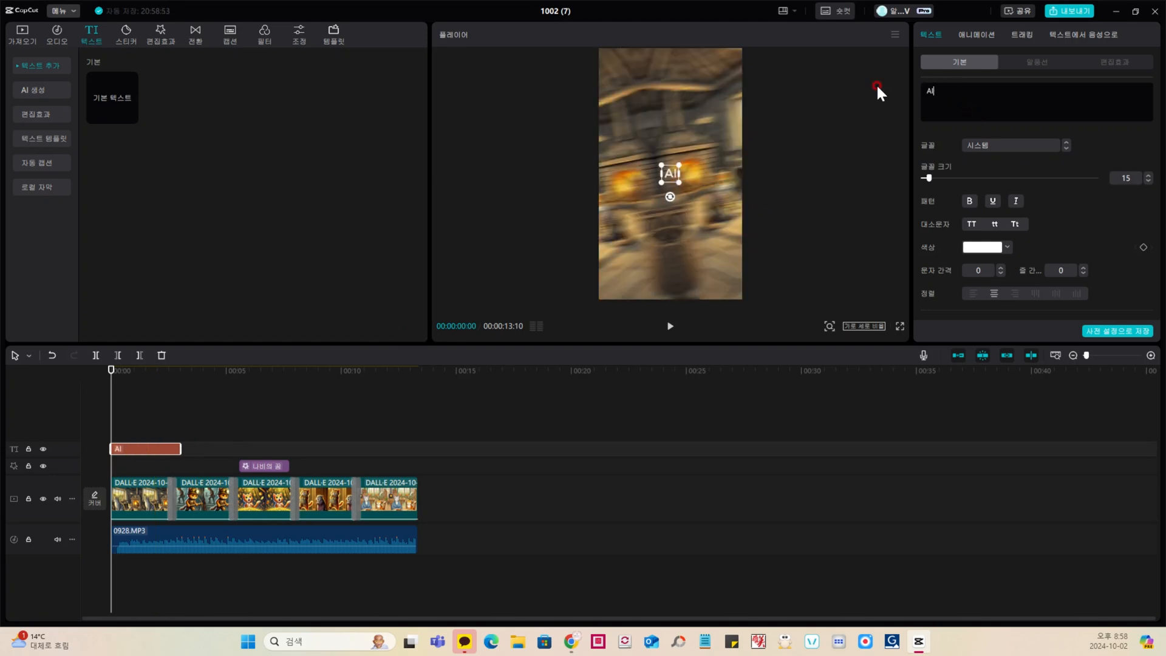
pyautogui.write(' LOL LAB')
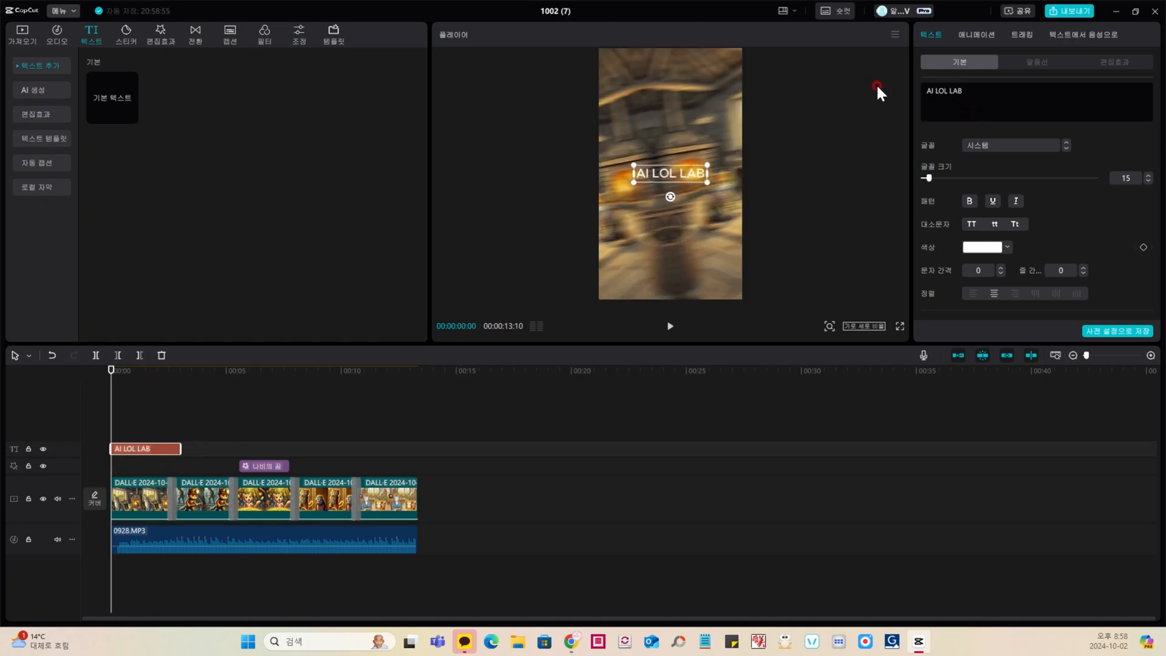
# Step: Set the AI LOL LAB text's font size to 6, place it in the frame's upper-right corner and extend it nearly to the video's end
pyautogui.click(1148, 180)
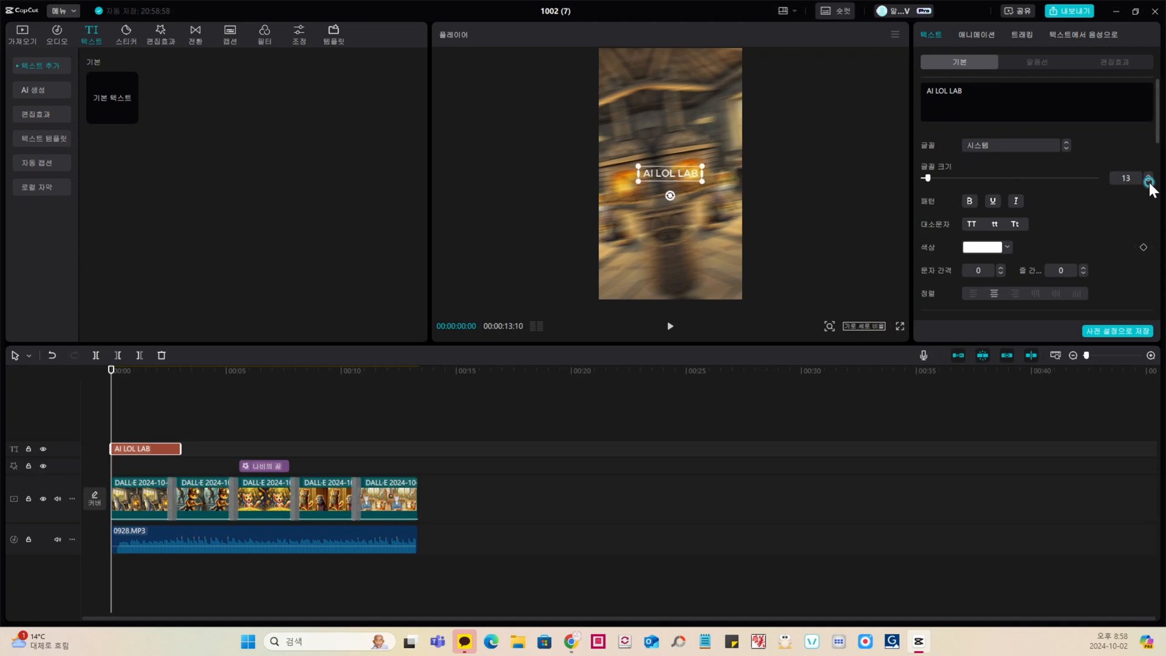
pyautogui.moveTo(667, 173); pyautogui.dragTo(716, 76)
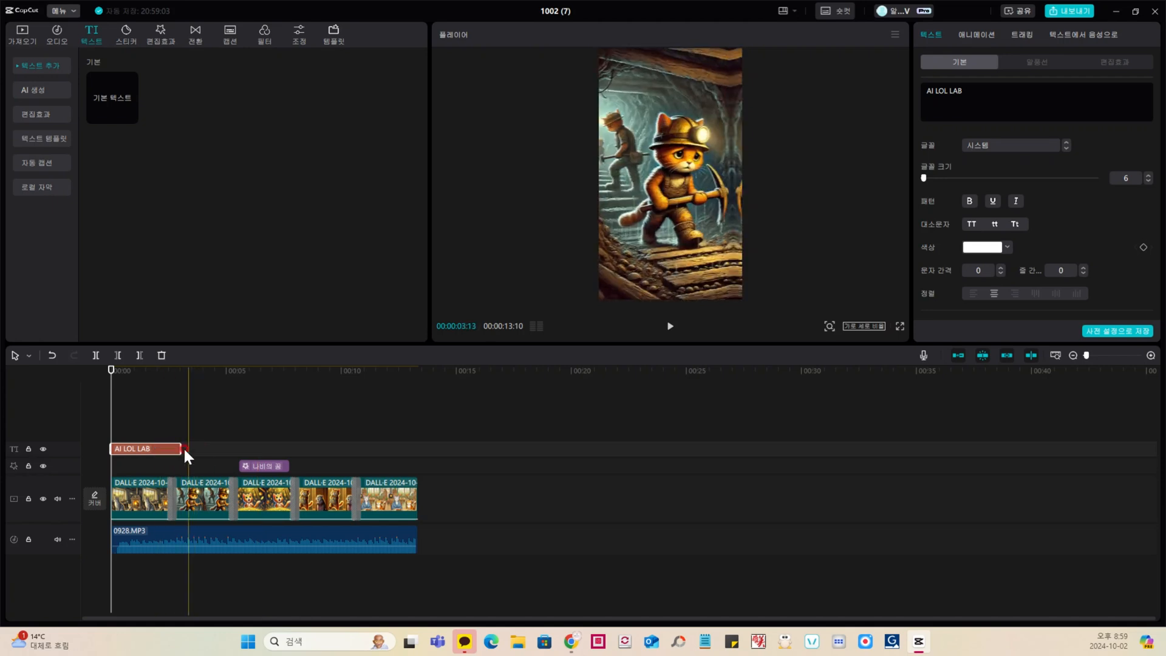
pyautogui.moveTo(177, 448); pyautogui.dragTo(407, 451)
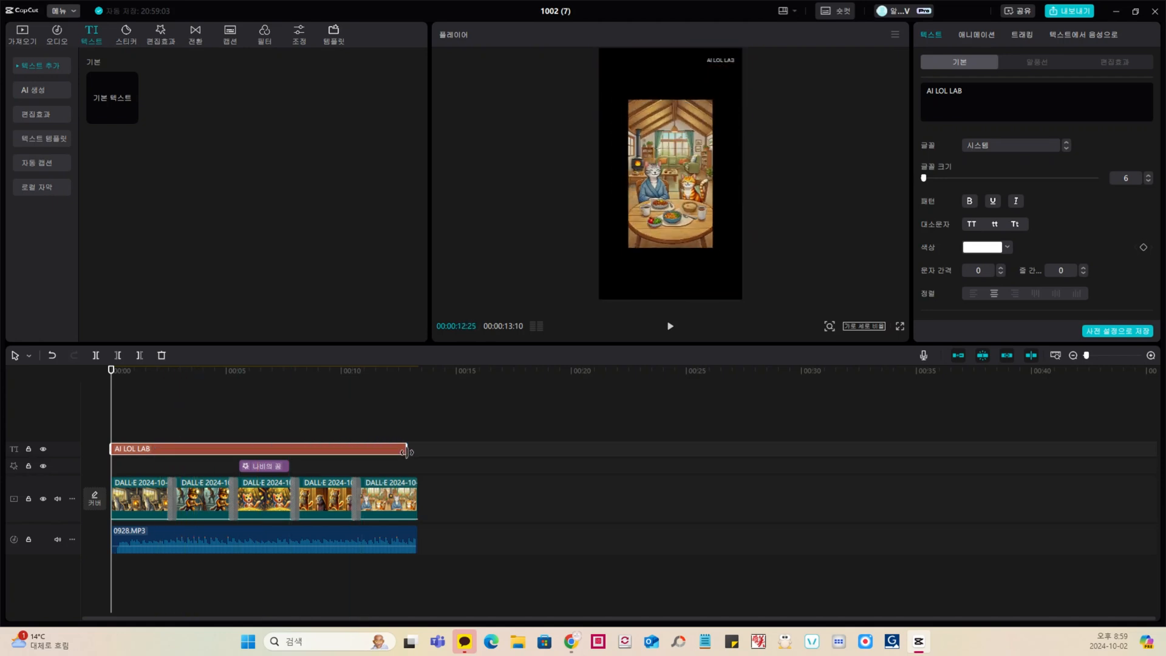
# Step: Play back the video from the beginning to check the AI LOL LAB text over the scenes
pyautogui.click(199, 407)
pyautogui.click(144, 408)
pyautogui.click(123, 410)
pyautogui.click(120, 411)
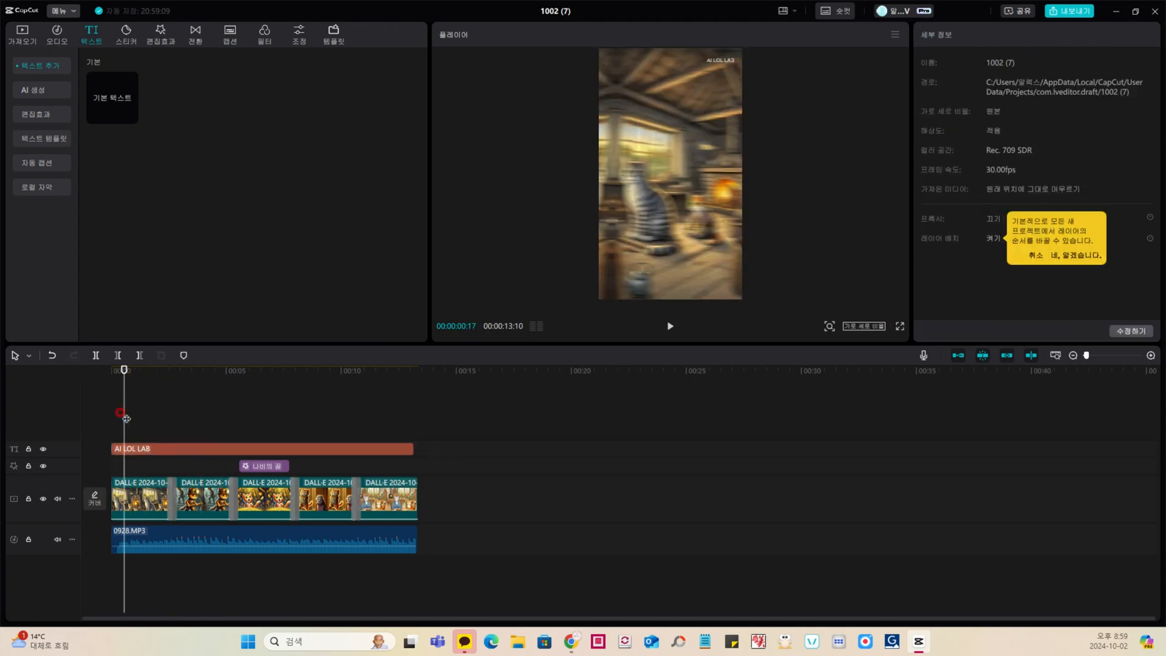
pyautogui.click(96, 411)
pyautogui.click(669, 326)
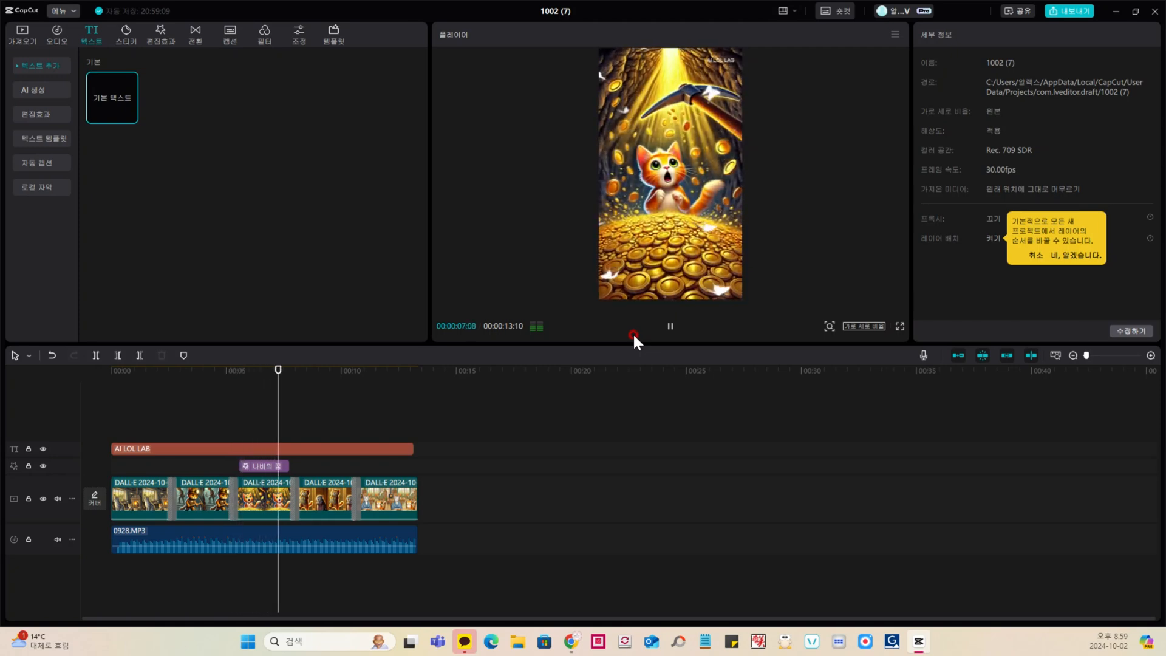
# Step: Add the LIKE and SUBSCRIBE text templates at 00:00:12:02 and trim both to the end of the last clip
pyautogui.click(387, 425)
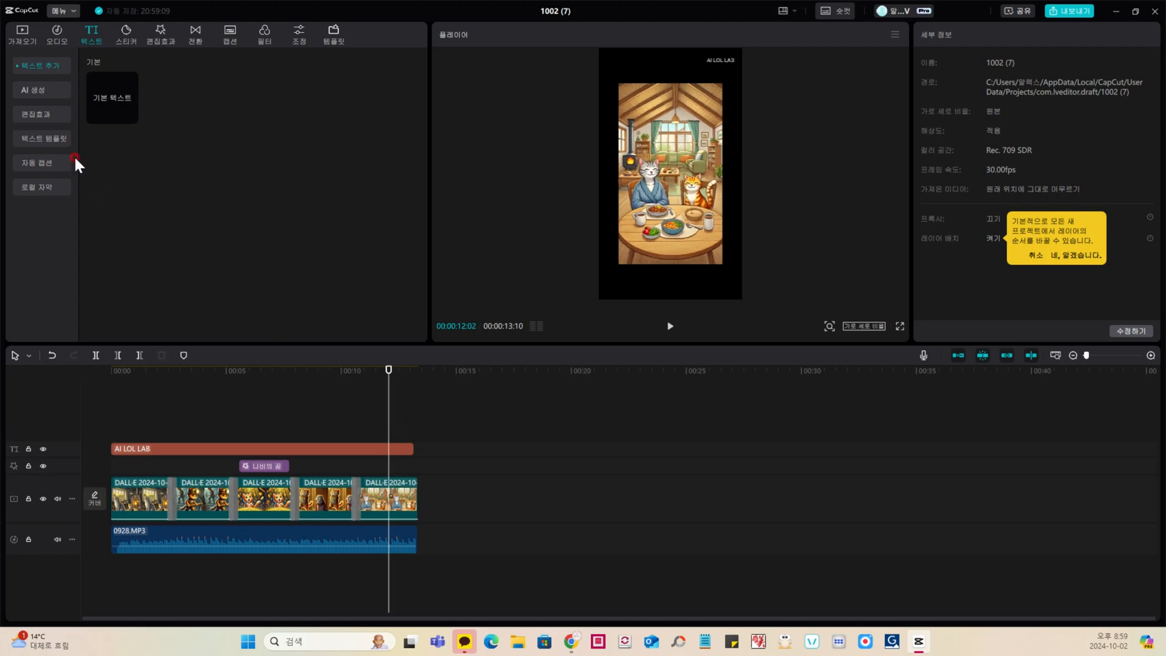
pyautogui.click(44, 139)
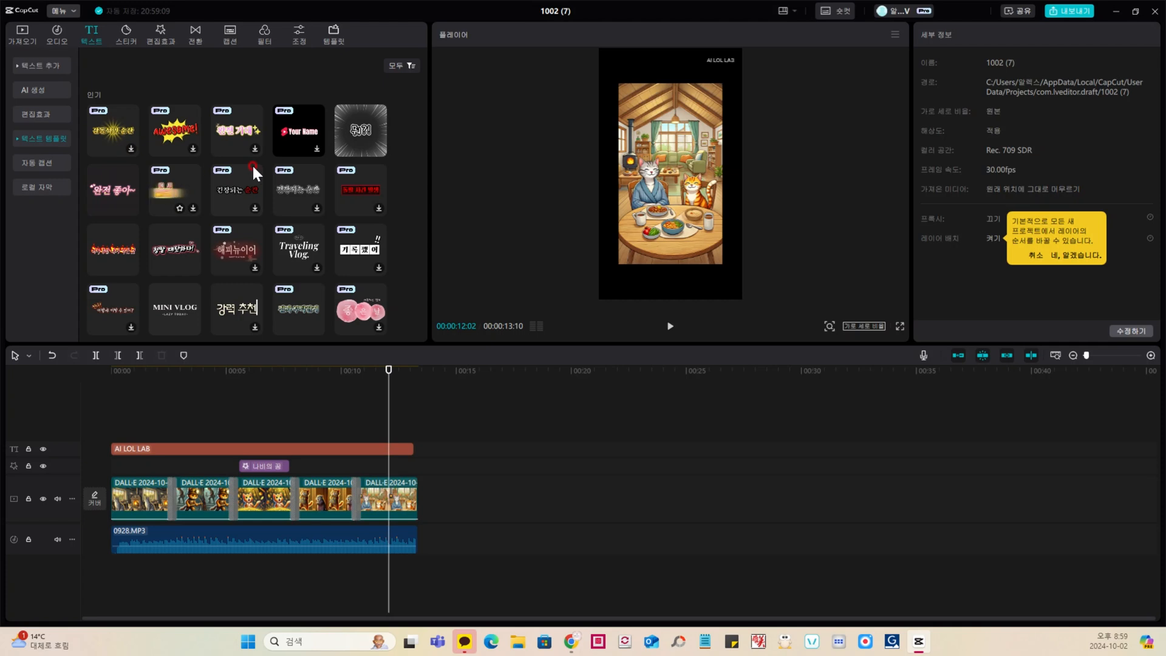
pyautogui.scroll(-1, 225, 202)
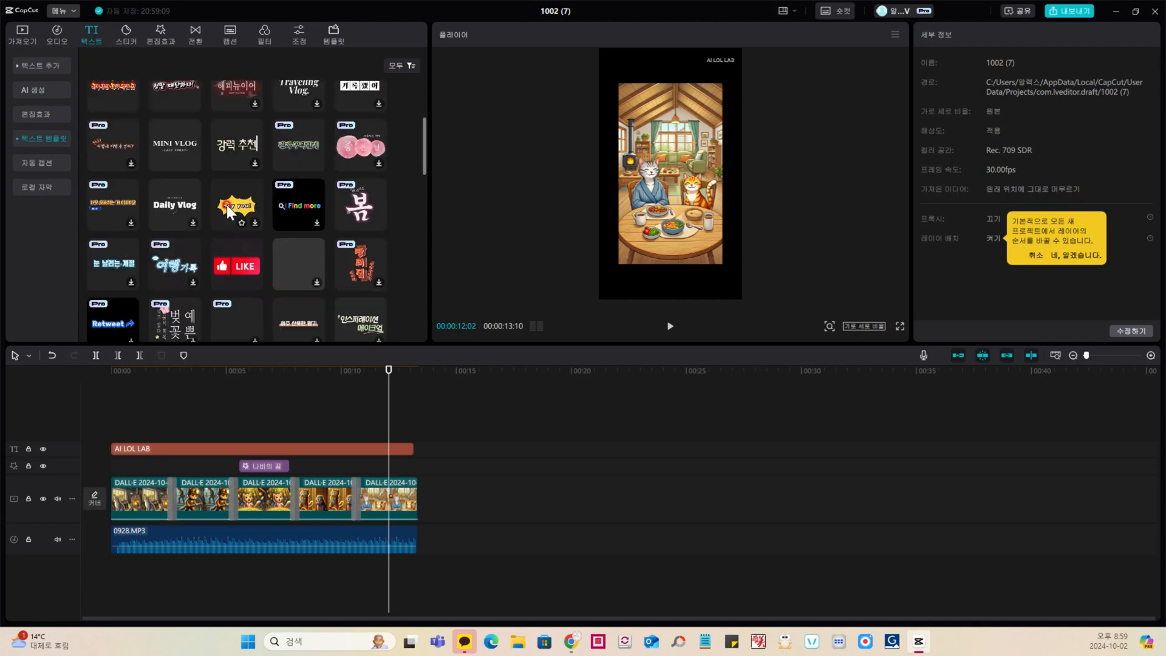
pyautogui.scroll(-1, 220, 198)
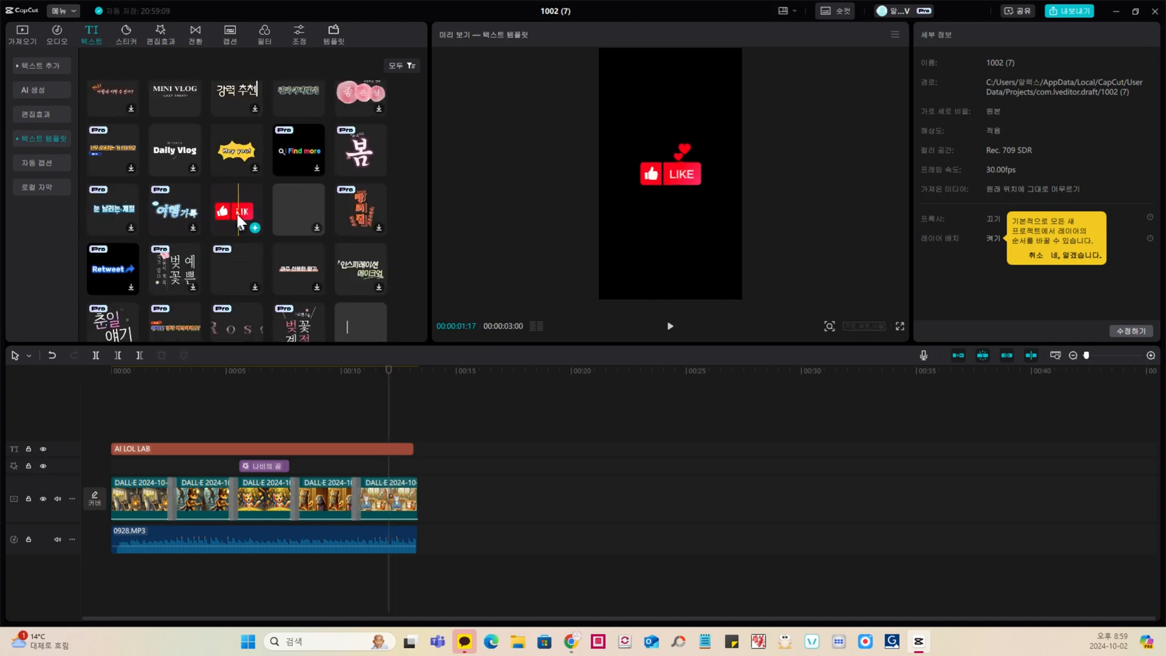
pyautogui.click(254, 228)
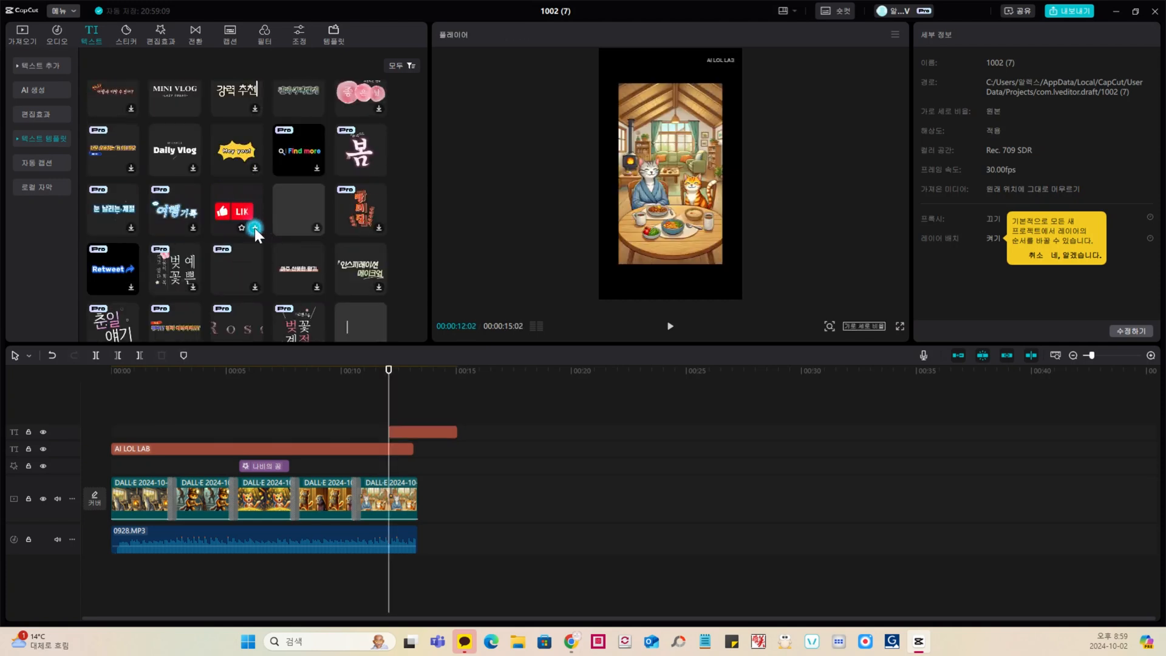
pyautogui.scroll(-3, 230, 240)
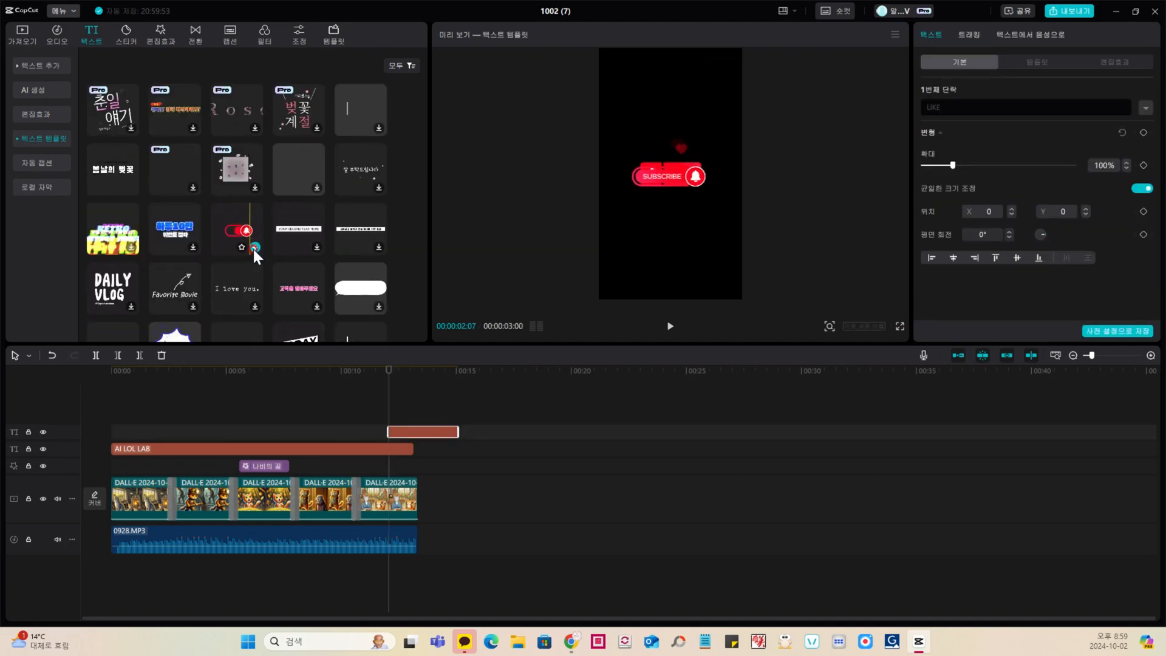
pyautogui.click(254, 246)
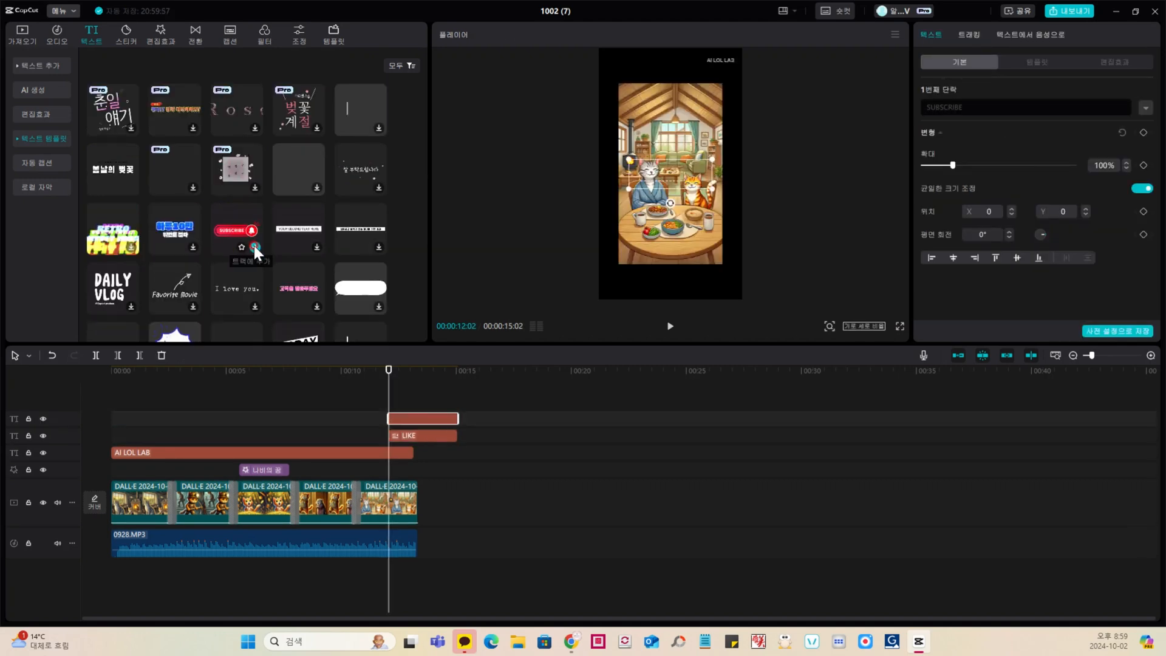
pyautogui.moveTo(458, 418); pyautogui.dragTo(415, 436)
# Step: Scale SUBSCRIBE to 50% at the frame's lower left and LIKE to 40% at its lower right, and play back the ending
pyautogui.click(407, 418)
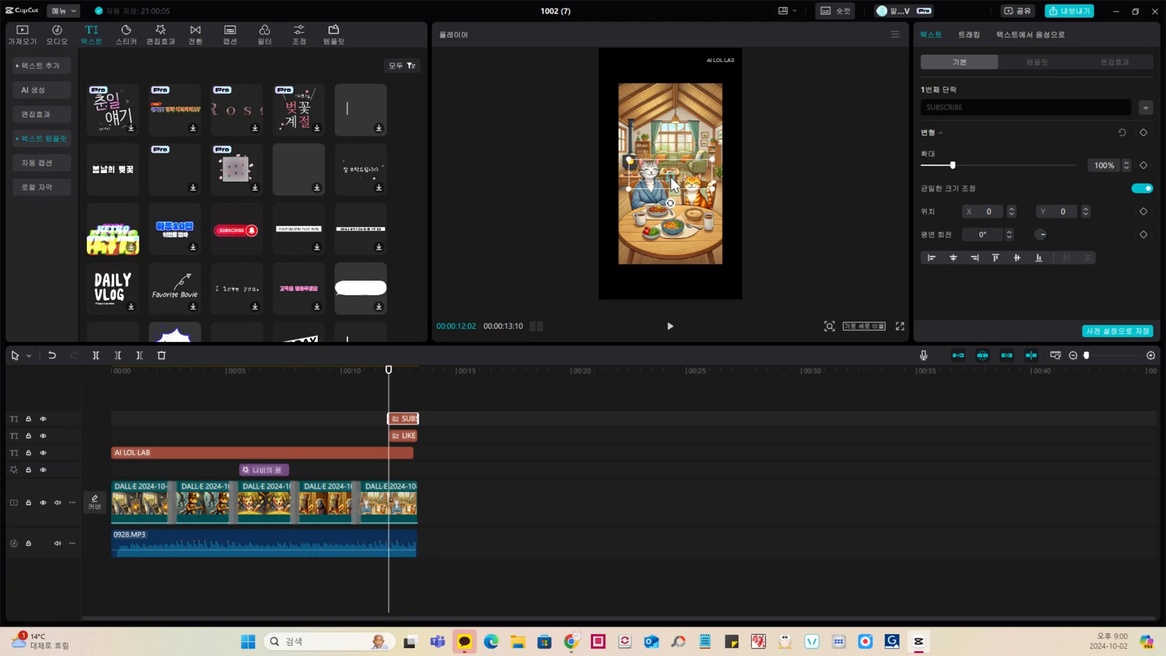
pyautogui.moveTo(673, 184); pyautogui.dragTo(667, 260)
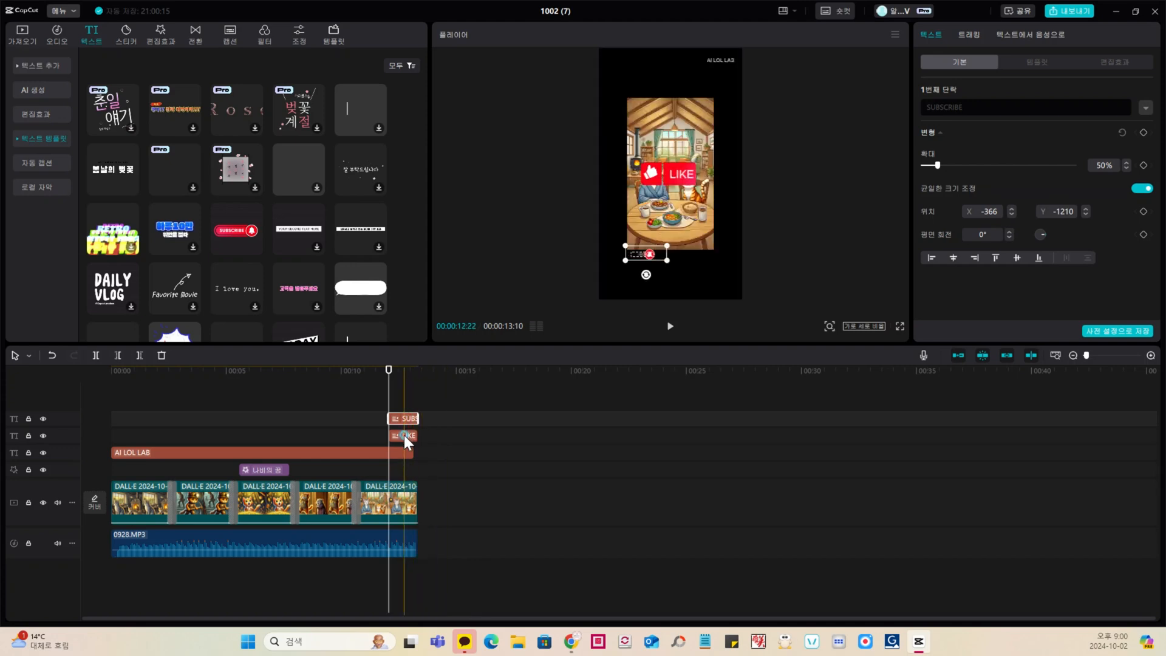
pyautogui.click(403, 434)
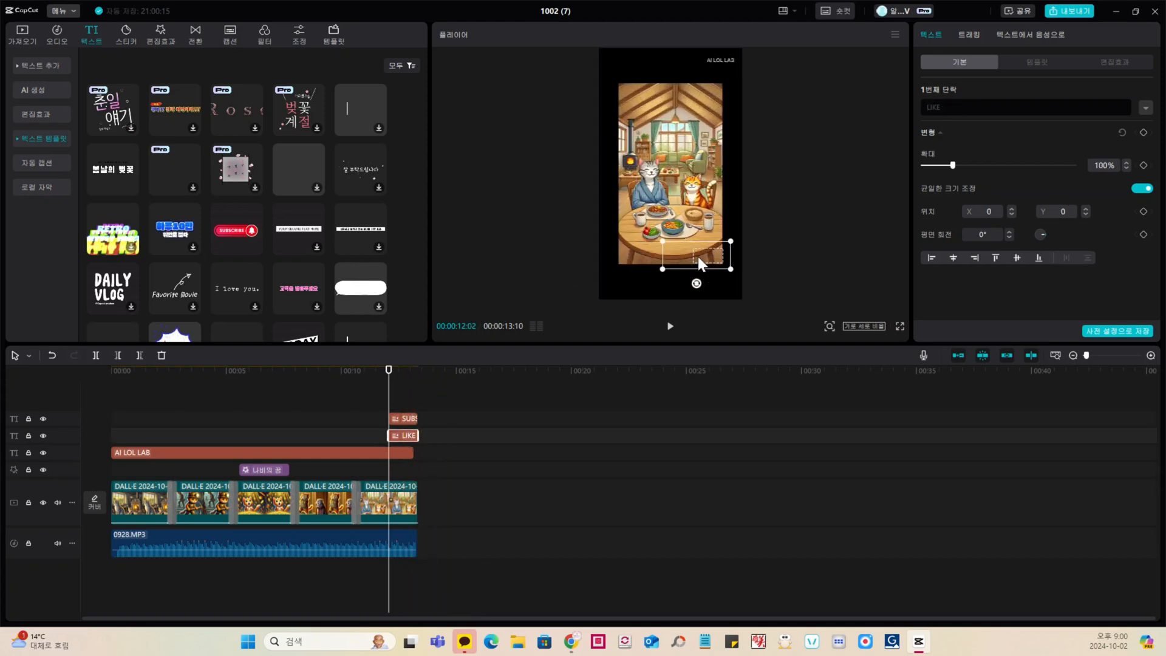
pyautogui.moveTo(698, 257); pyautogui.dragTo(700, 258)
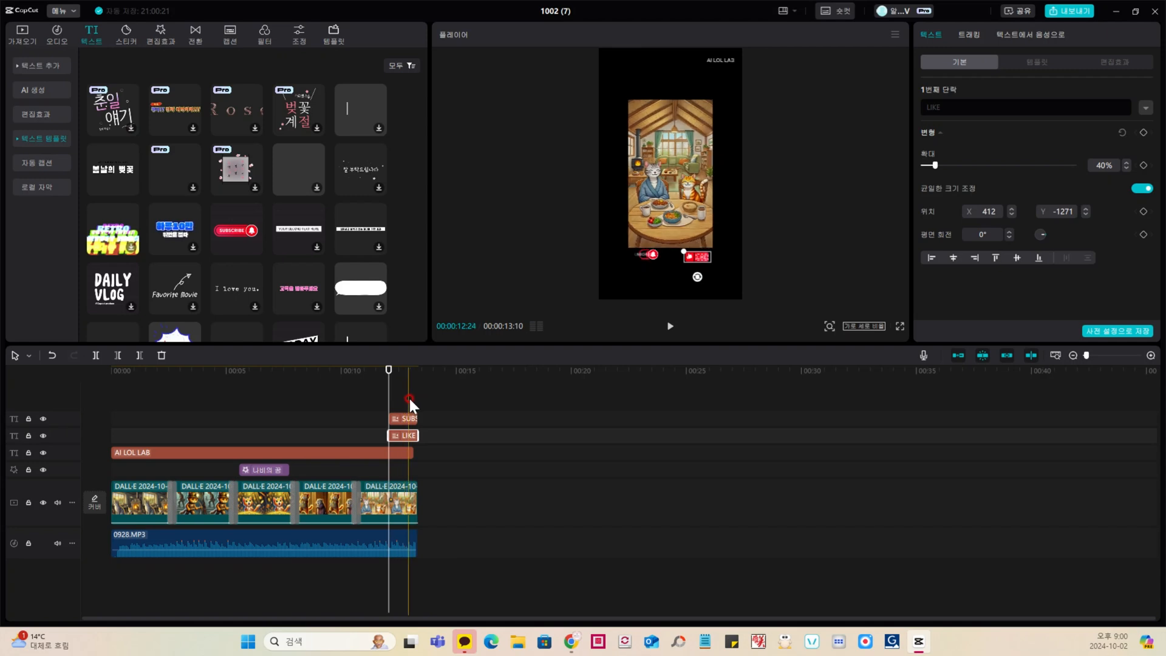
pyautogui.click(357, 406)
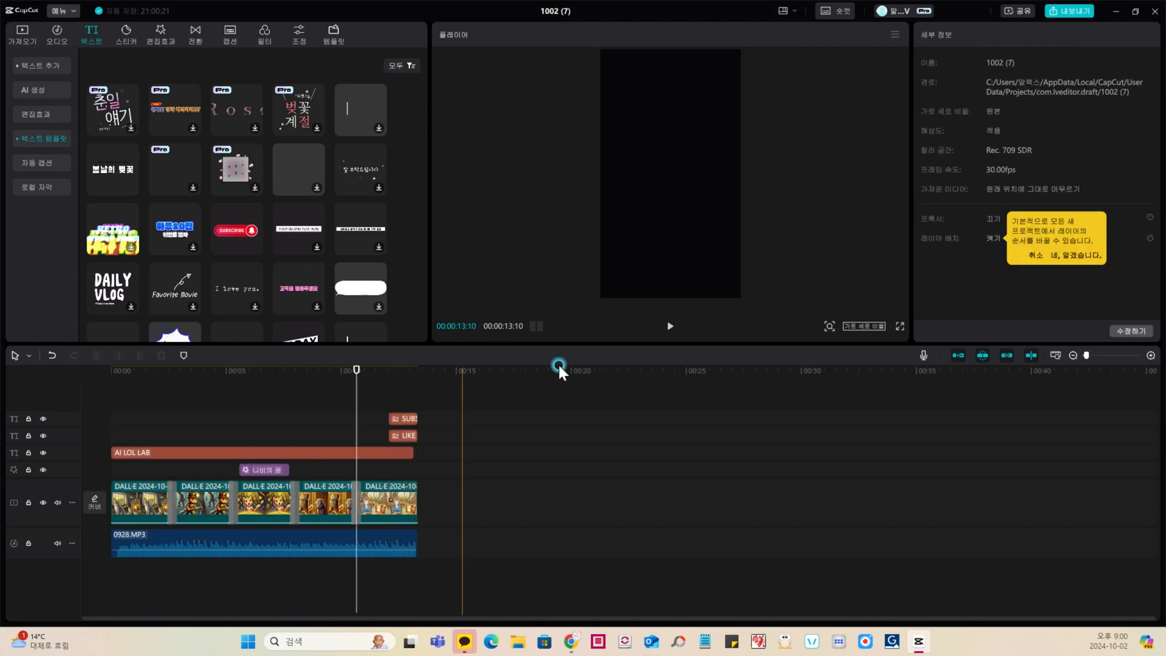
pyautogui.click(670, 327)
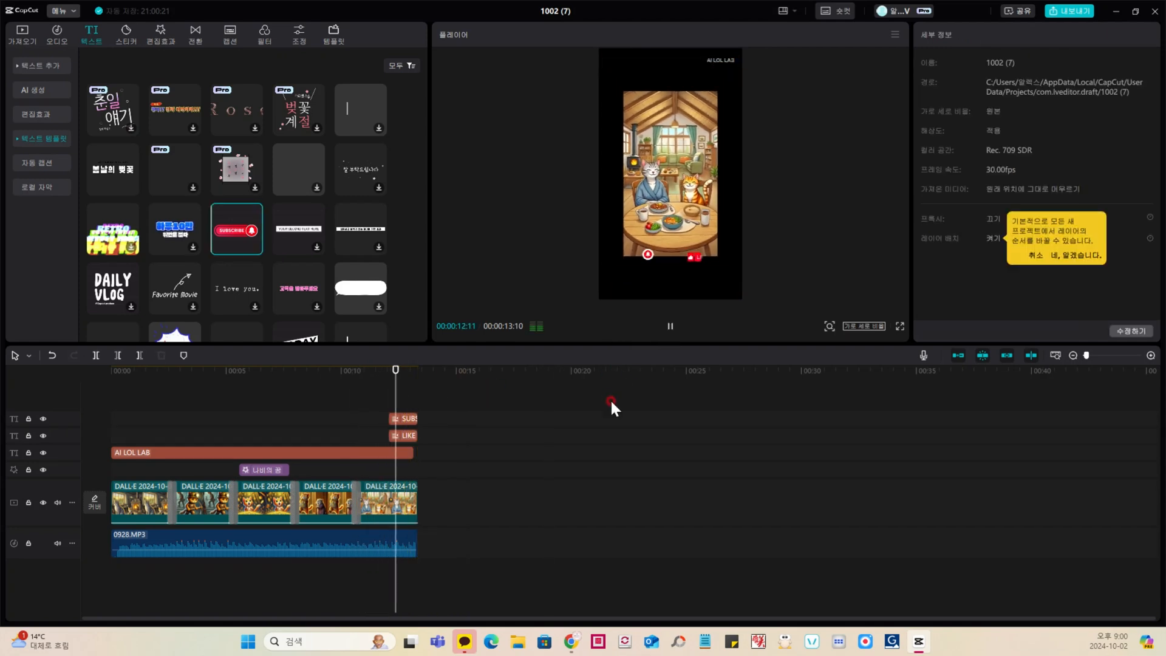
# Step: Enlarge the LIKE and SUBSCRIBE templates slightly beneath the final scene, play back the ending and return to the video's start
pyautogui.click(412, 419)
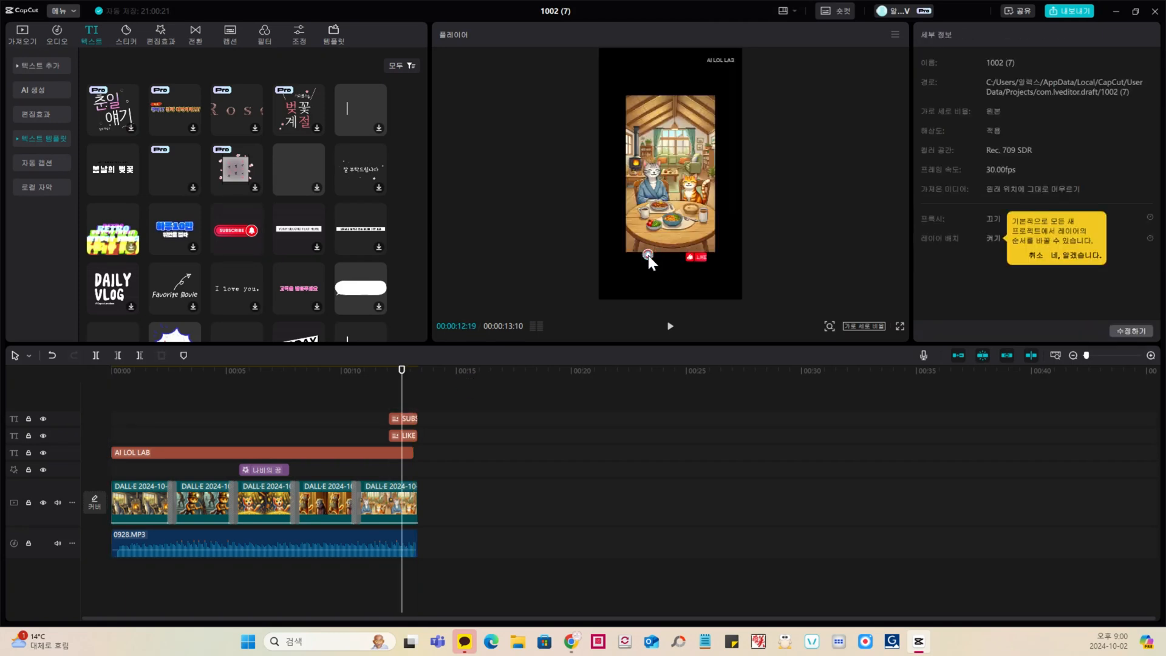
pyautogui.click(647, 255)
pyautogui.click(703, 260)
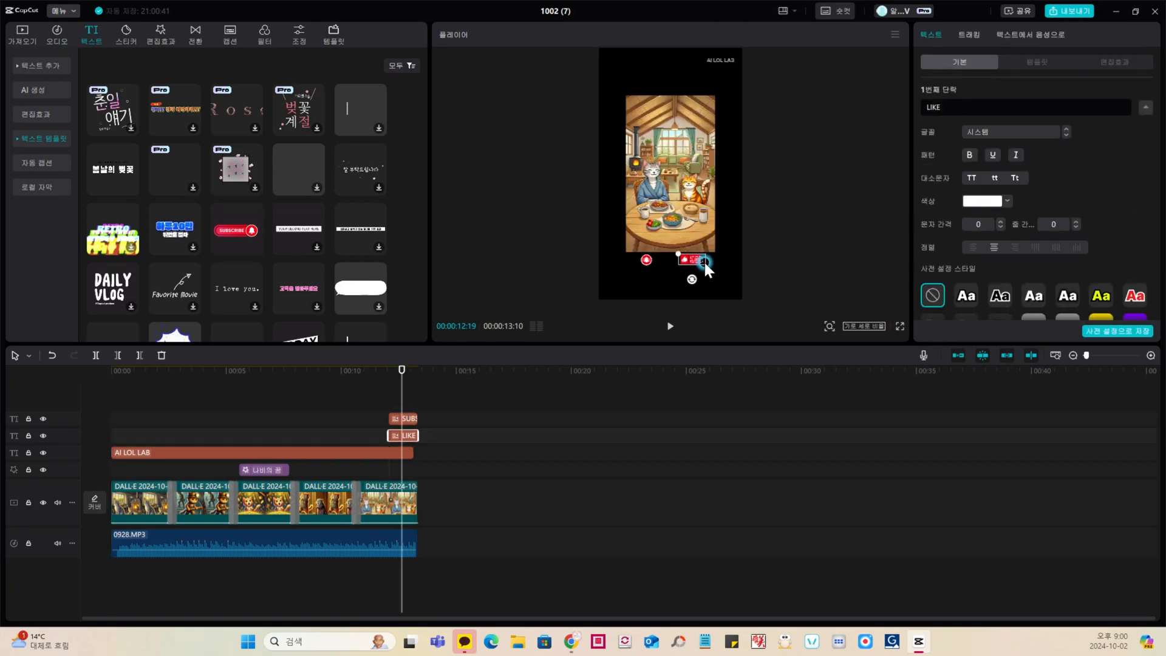
pyautogui.moveTo(705, 264); pyautogui.dragTo(706, 268)
pyautogui.click(648, 260)
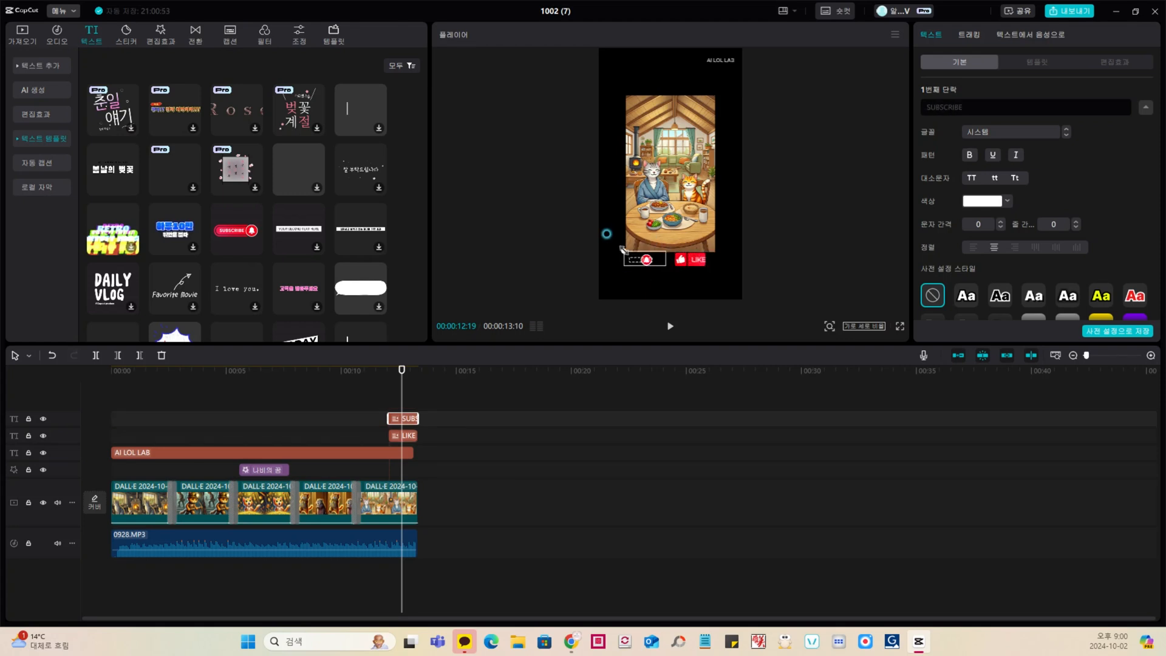
pyautogui.moveTo(620, 249); pyautogui.dragTo(619, 248)
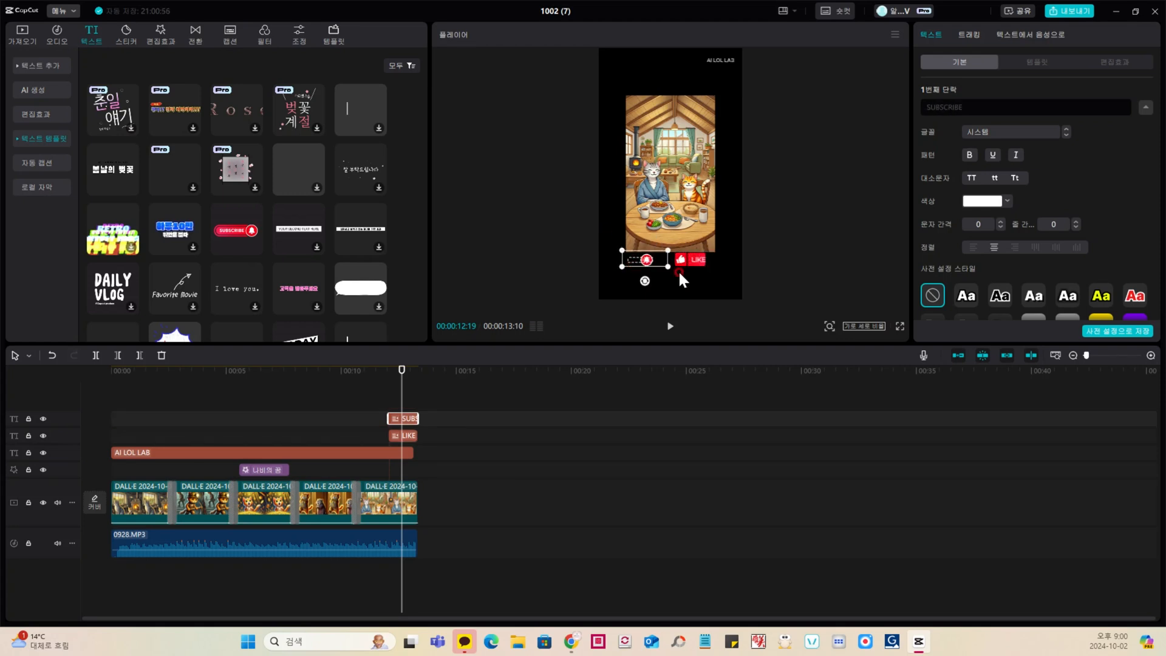
pyautogui.click(380, 392)
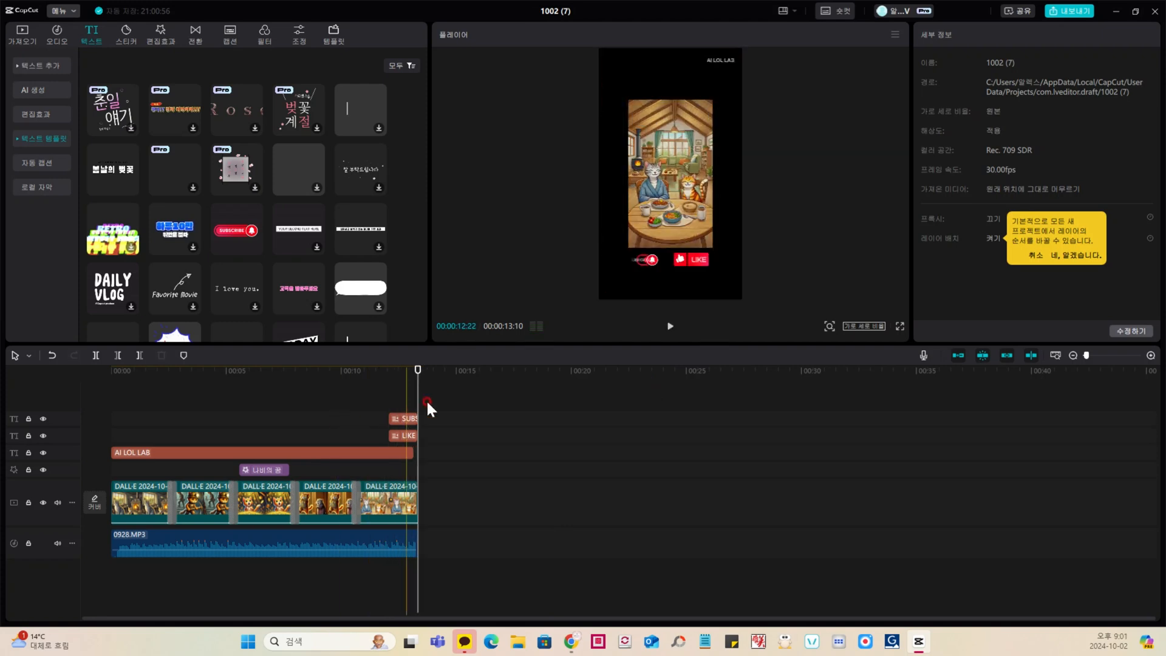
pyautogui.moveTo(297, 398); pyautogui.dragTo(63, 416)
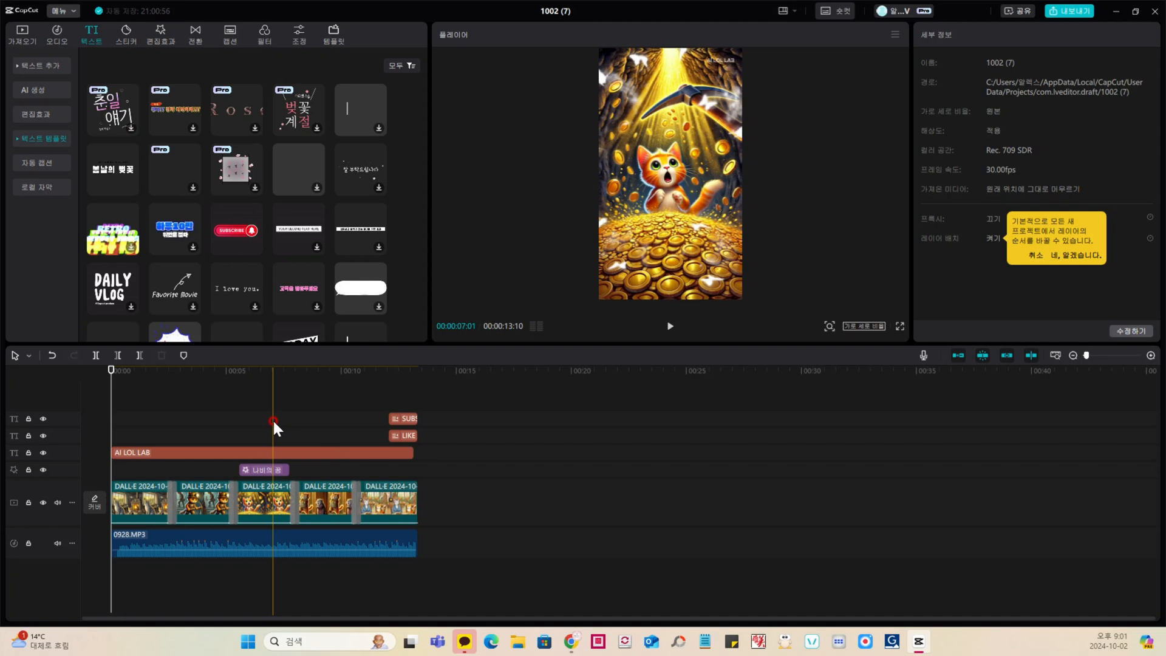
# Step: Export the video as 유튜브 쇼츠용 in 1080P, H.264, mp4 at 30fps
pyautogui.click(1069, 10)
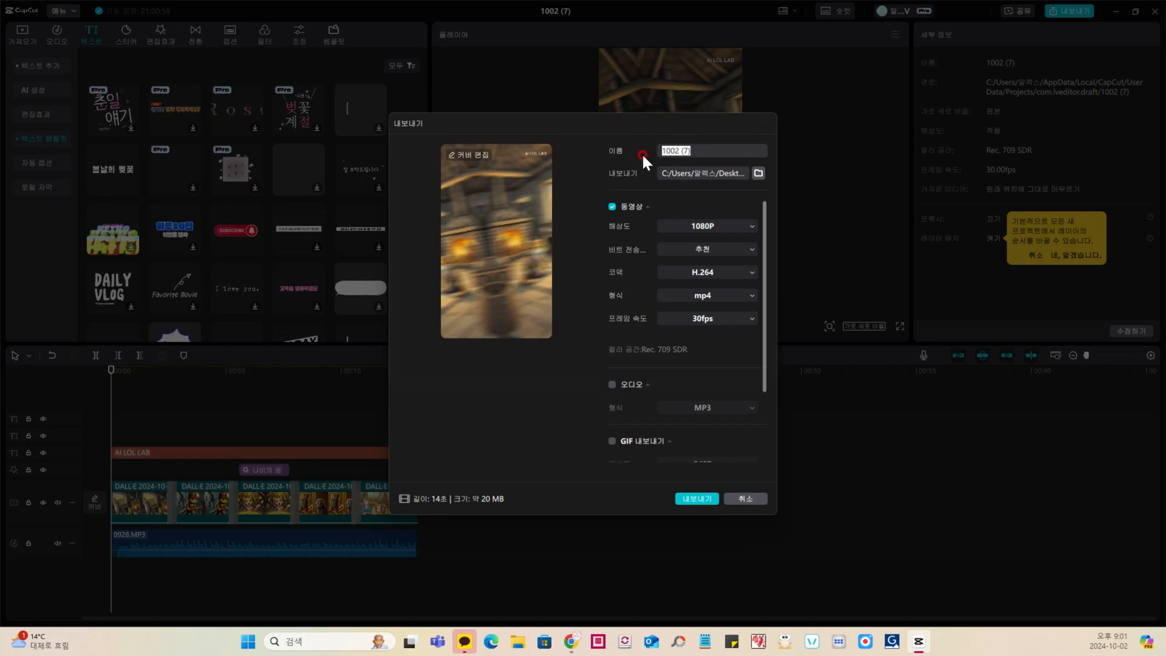
pyautogui.write('DBX')
pyautogui.write('튜브 쇼츠용')
pyautogui.click(689, 499)
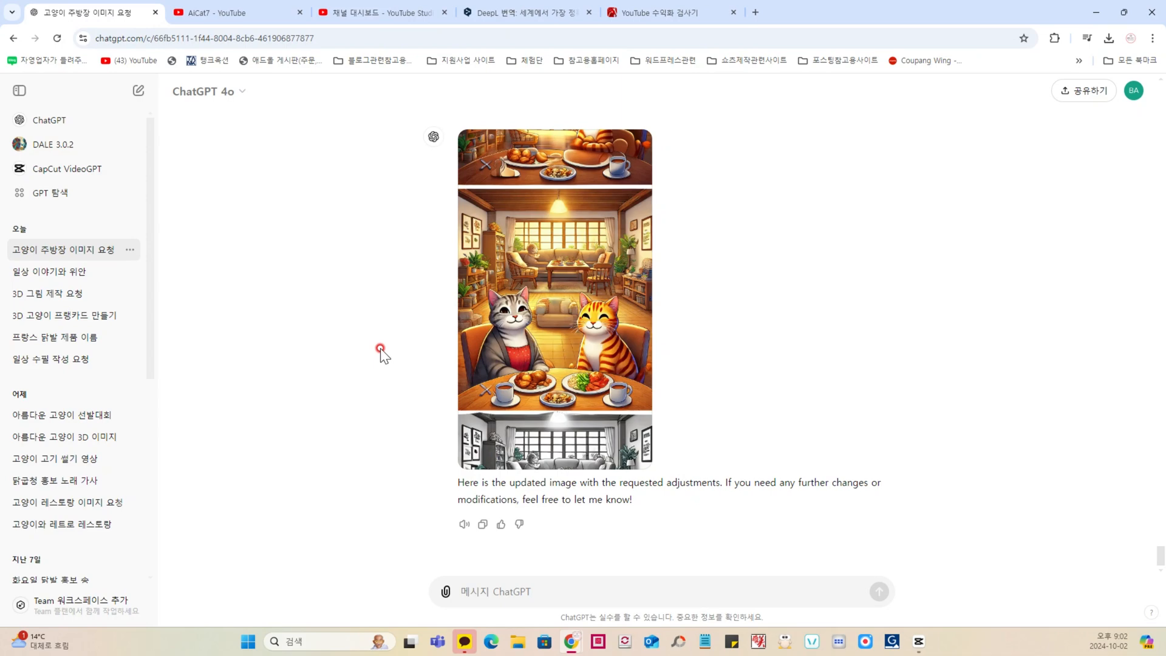
# Step: Switch to ChatGPT in the browser and review the generated cat scenes and their prompts back to the third image
pyautogui.scroll(15, 395, 364)
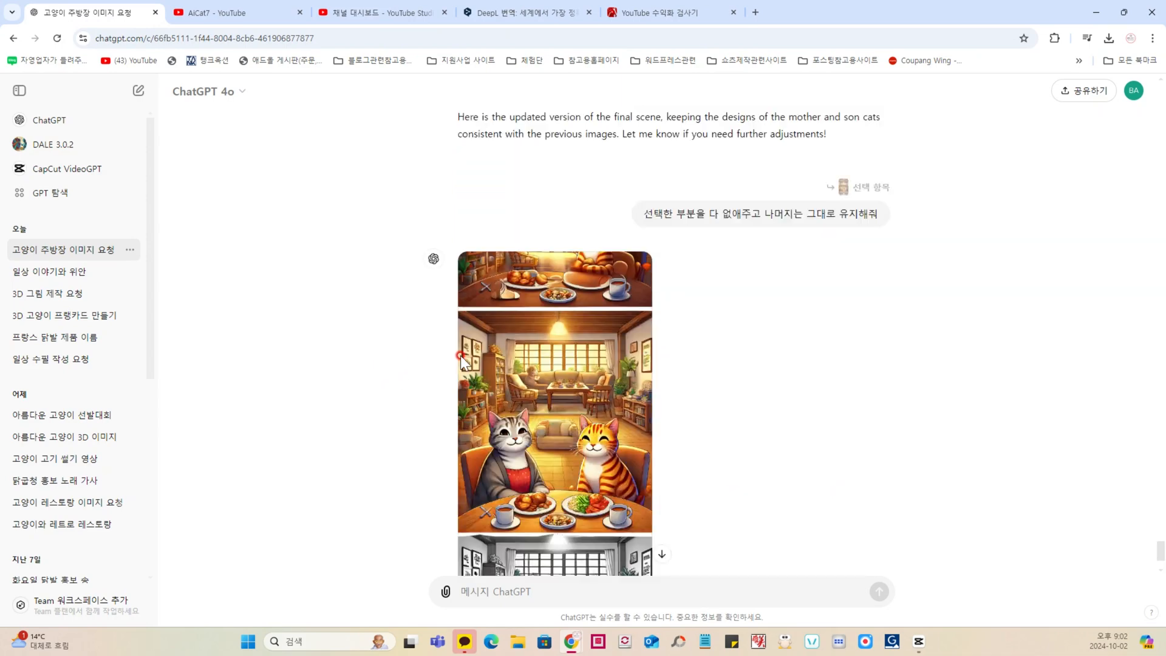
pyautogui.scroll(-15, 428, 363)
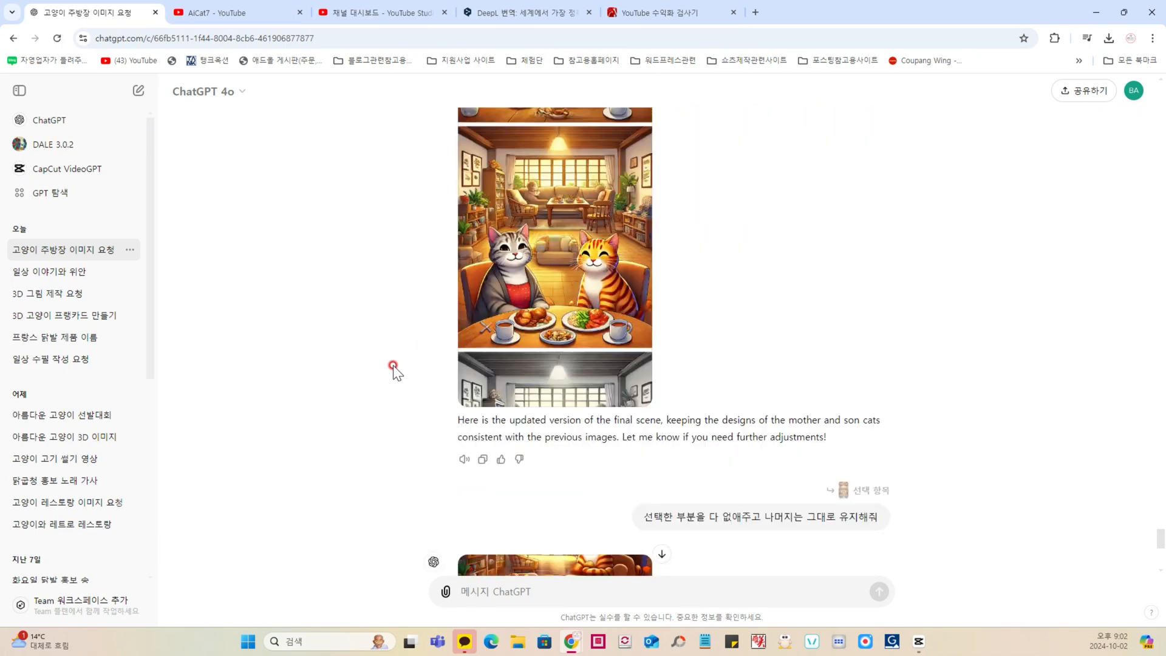
pyautogui.scroll(-3, 393, 367)
pyautogui.scroll(10, 394, 368)
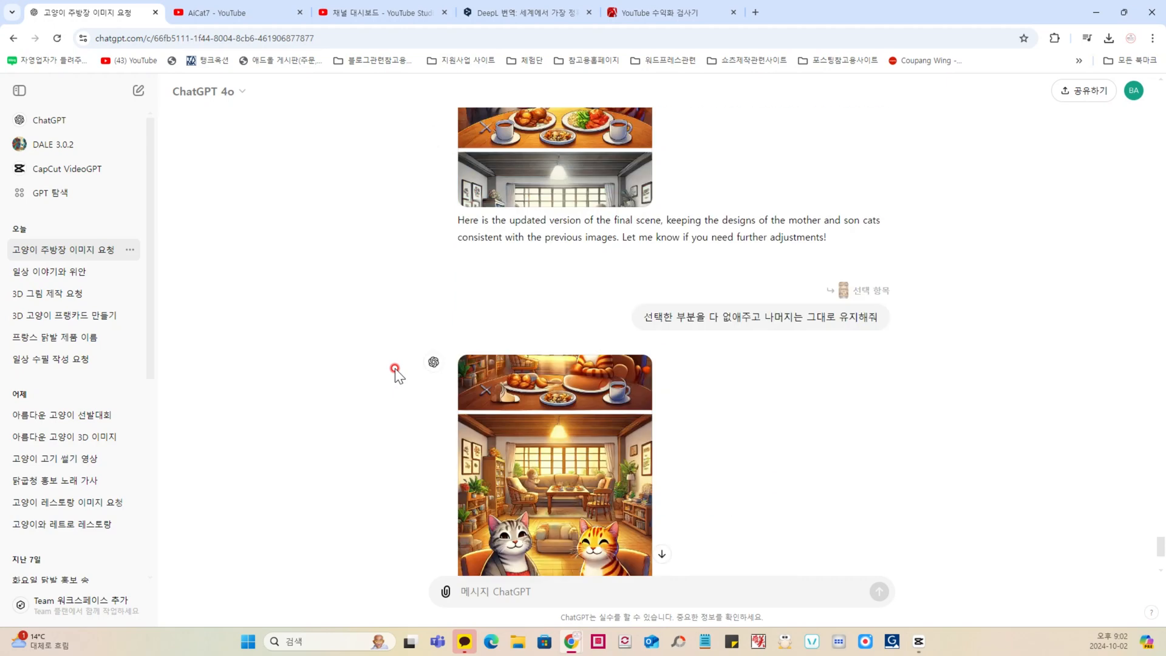
pyautogui.scroll(5, 395, 368)
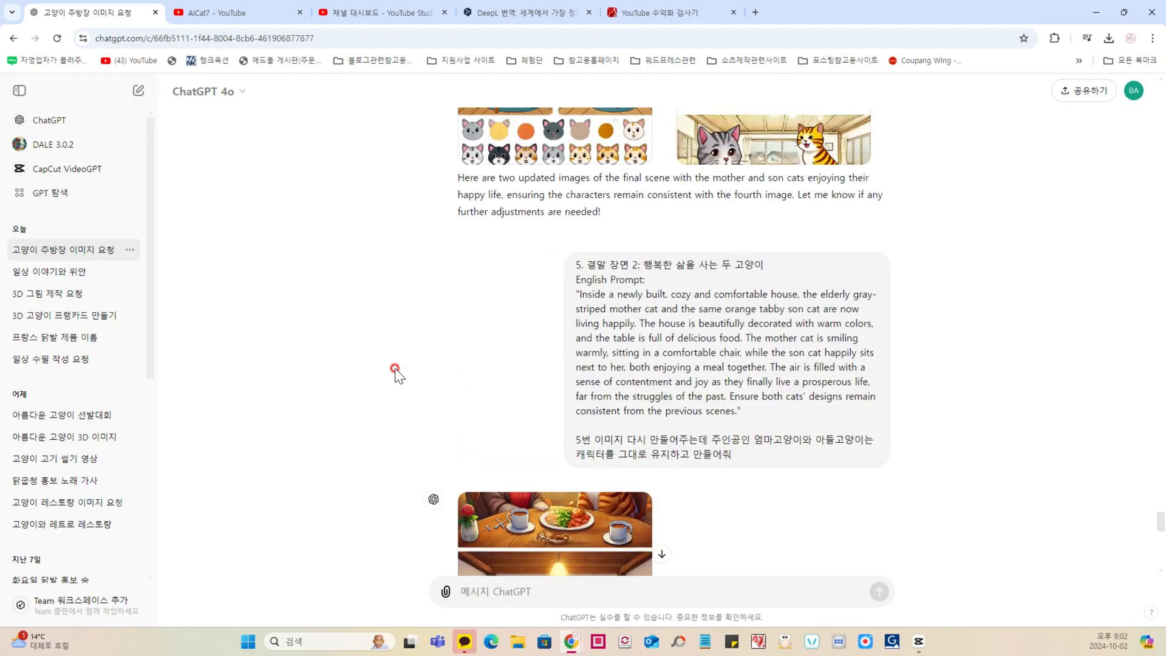
pyautogui.scroll(9, 394, 368)
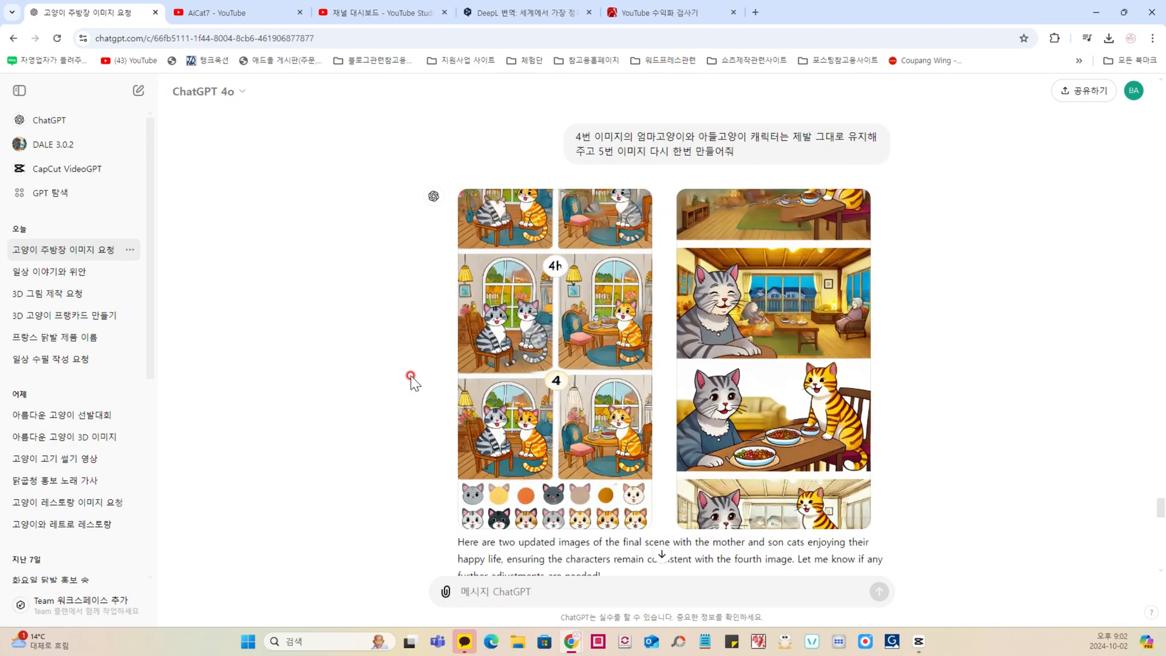
pyautogui.scroll(3, 411, 381)
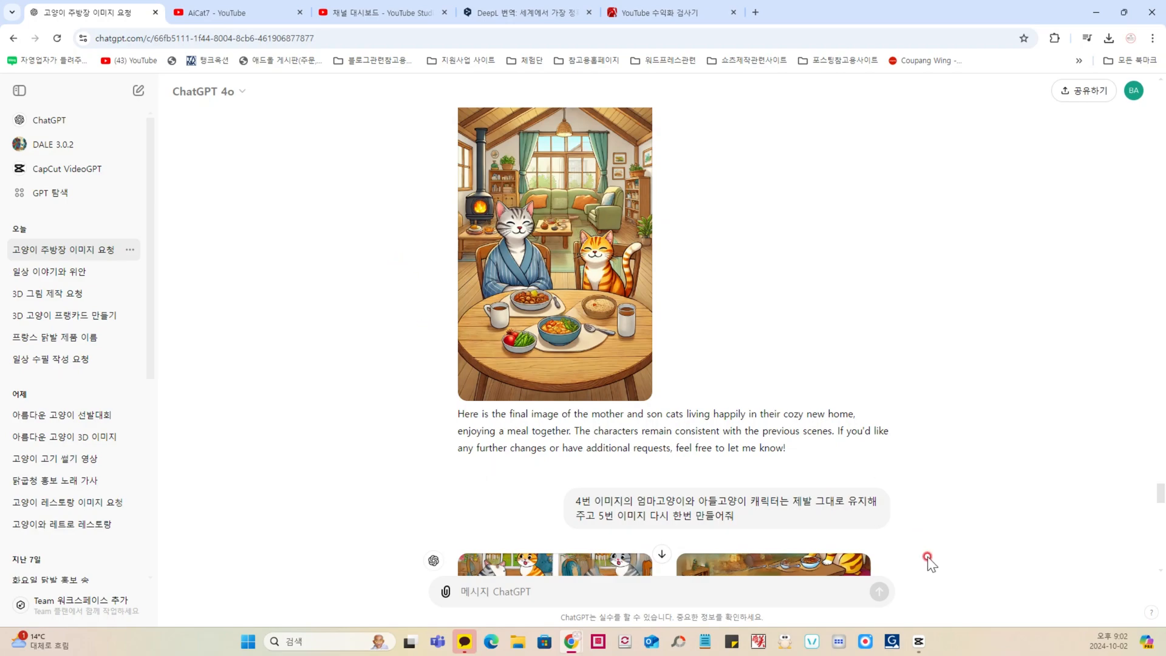
pyautogui.click(918, 641)
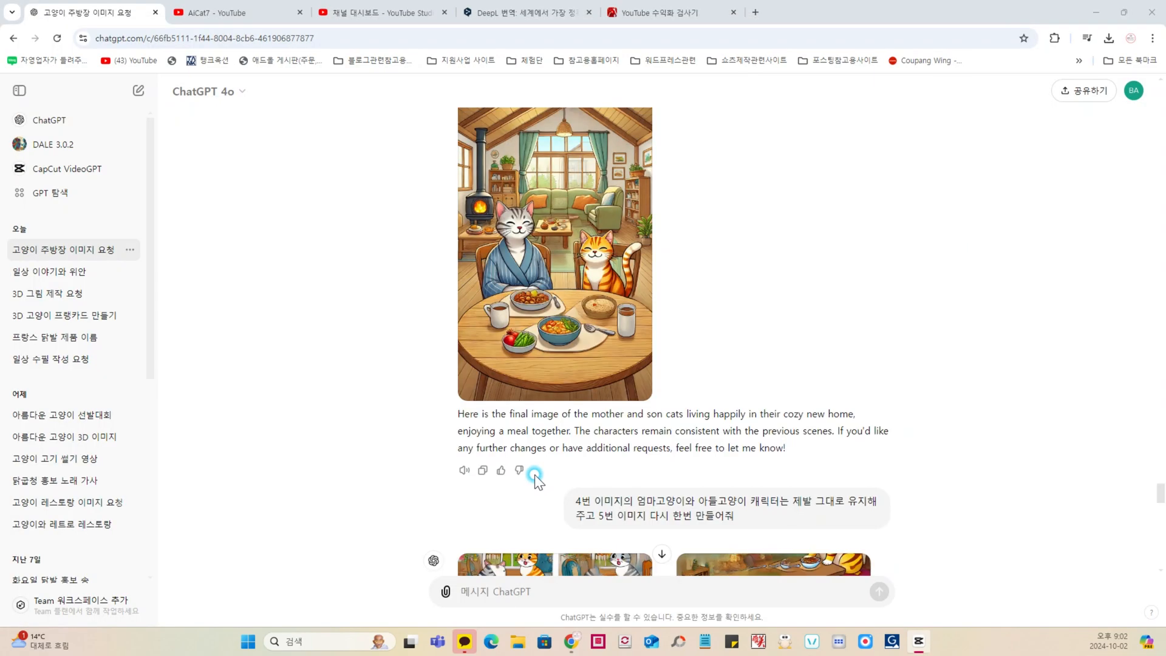
pyautogui.scroll(7, 386, 408)
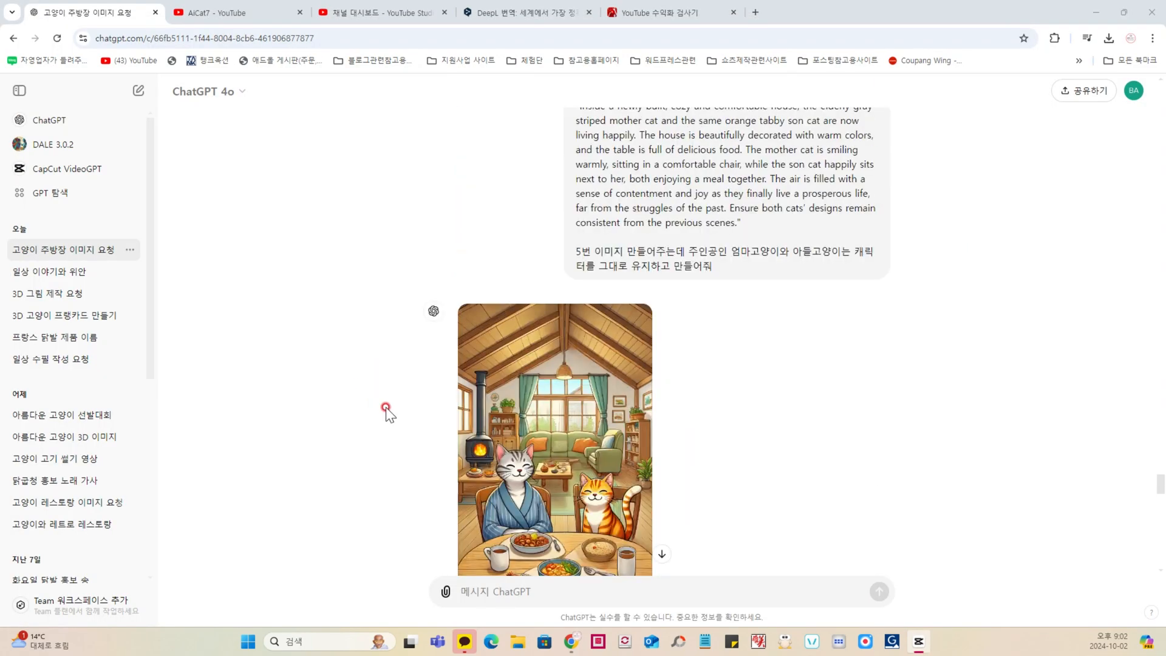
pyautogui.scroll(5, 386, 408)
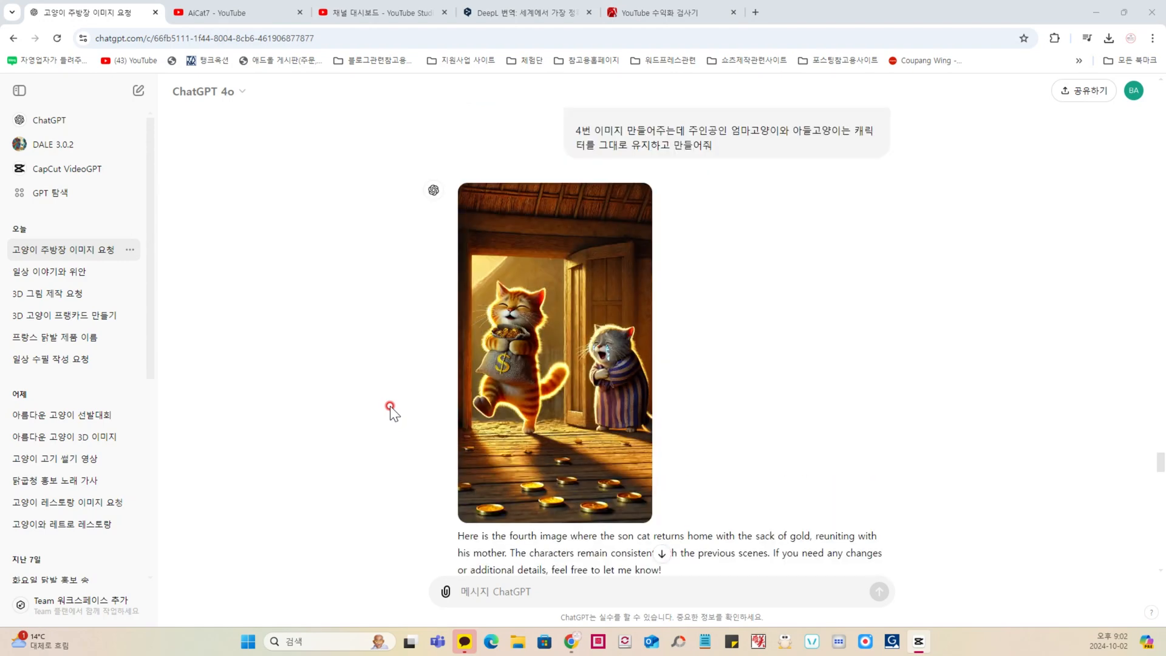
pyautogui.scroll(10, 392, 408)
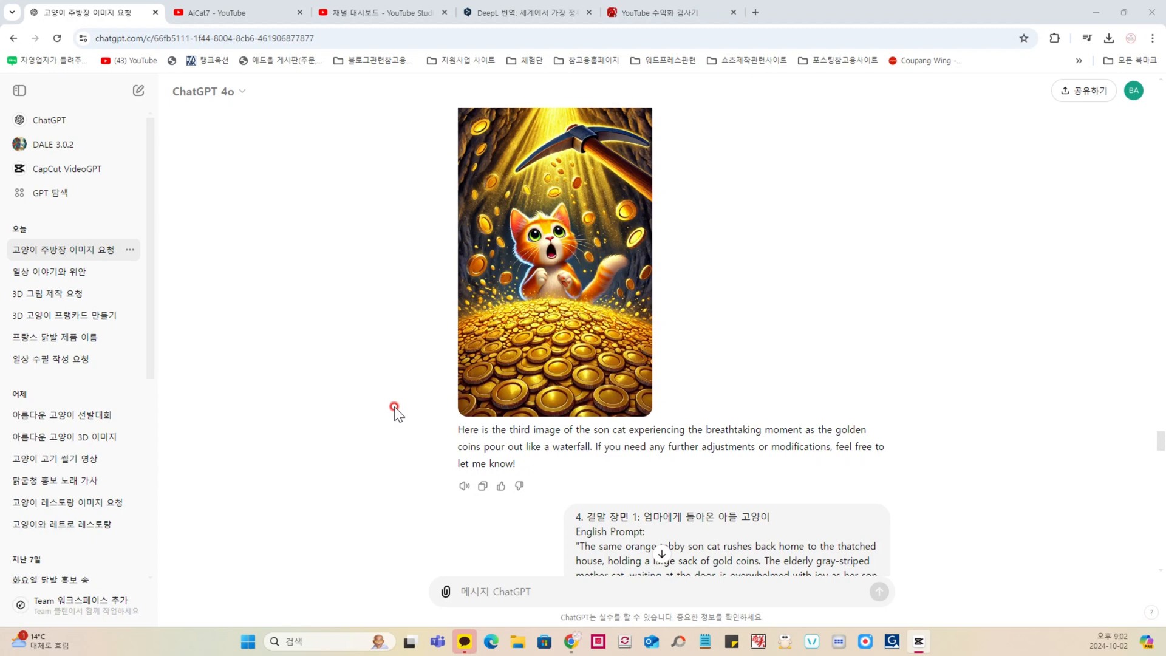
# Step: Switch to YouTube's AiCat7 channel and examine its recommended videos and Shorts as examples of AI cat stories
pyautogui.hotkey('ctrl', 'Tab')
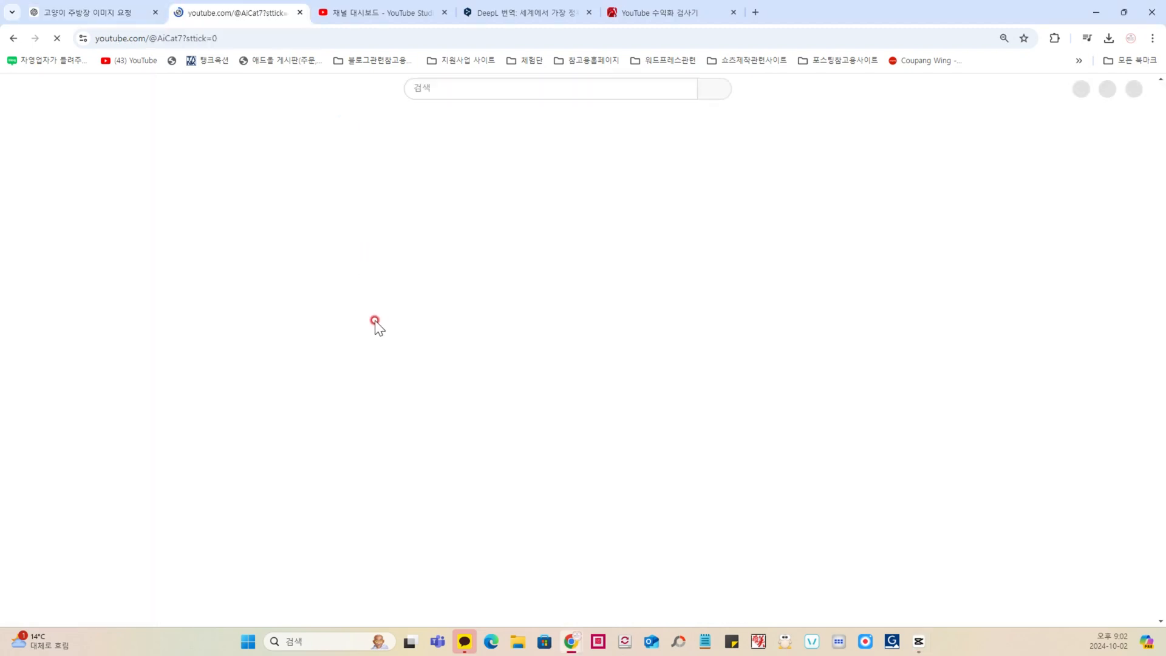
pyautogui.scroll(-2, 286, 414)
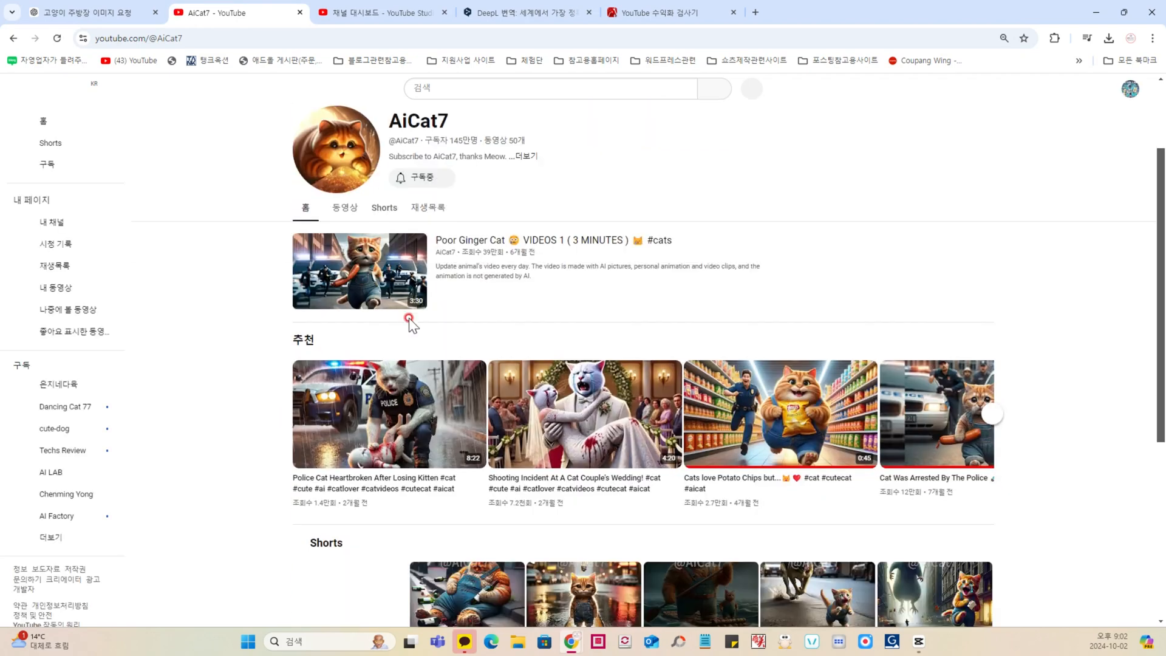
pyautogui.scroll(-2, 432, 320)
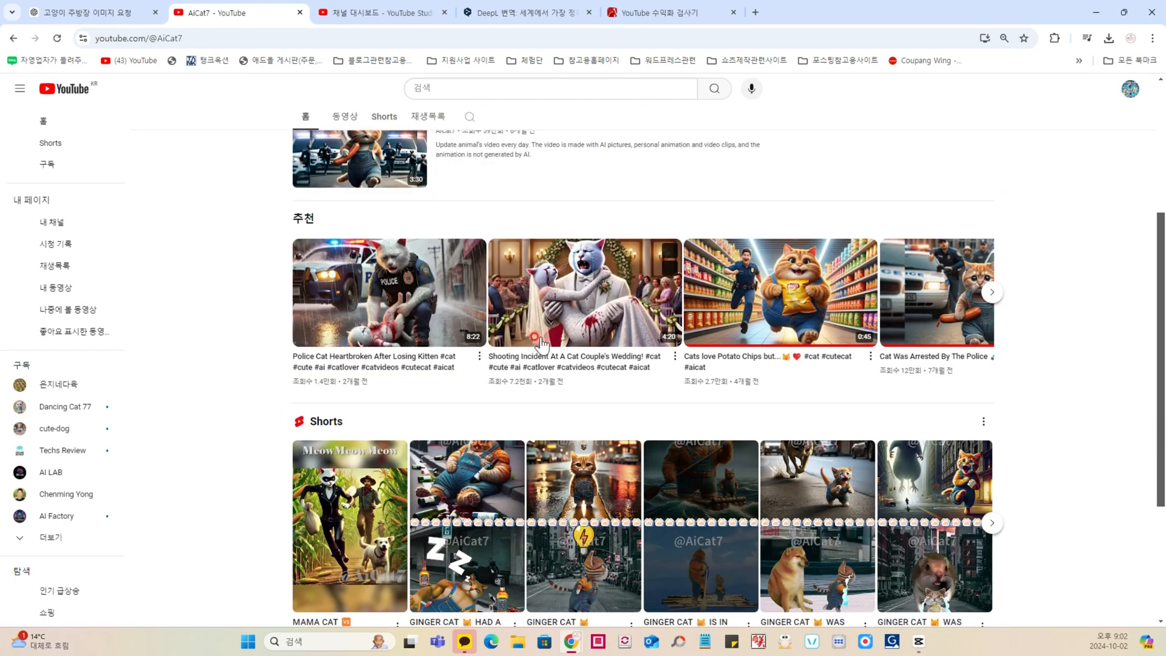
pyautogui.moveTo(584, 352)
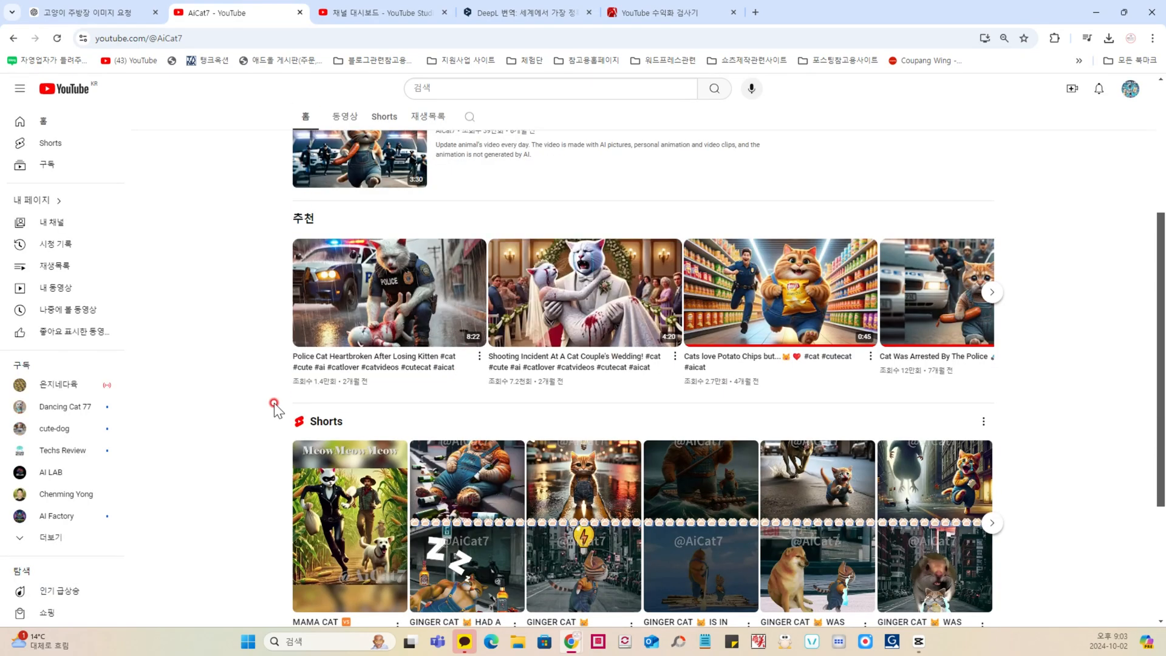
pyautogui.scroll(3, 274, 407)
pyautogui.scroll(-4, 261, 326)
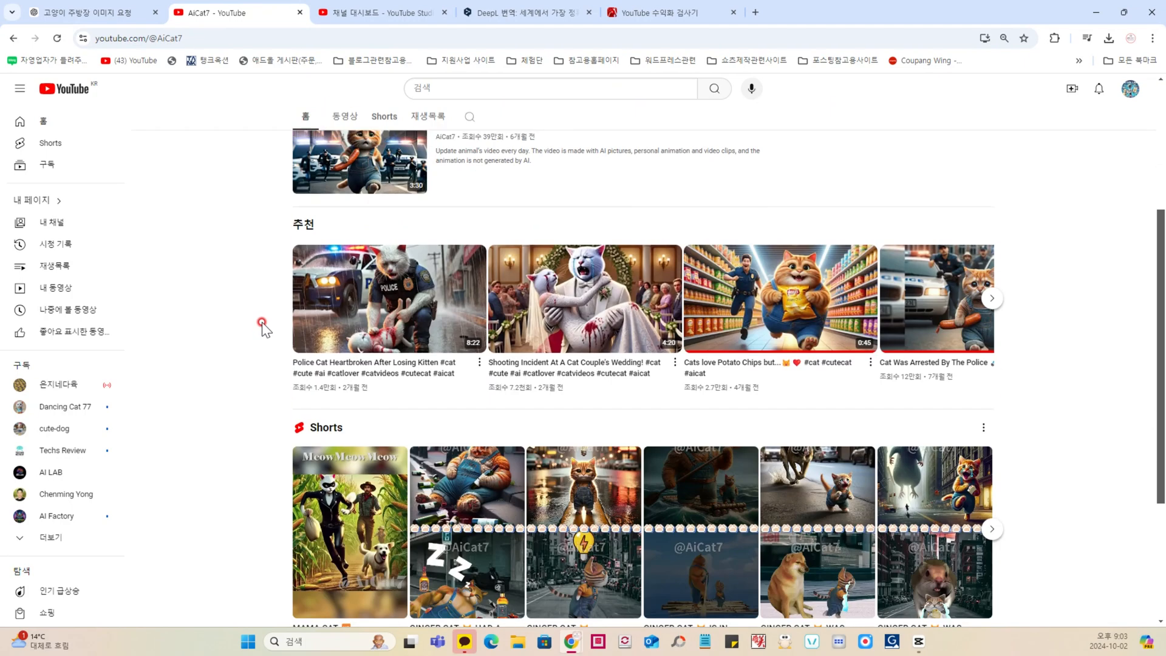
pyautogui.scroll(-3, 263, 323)
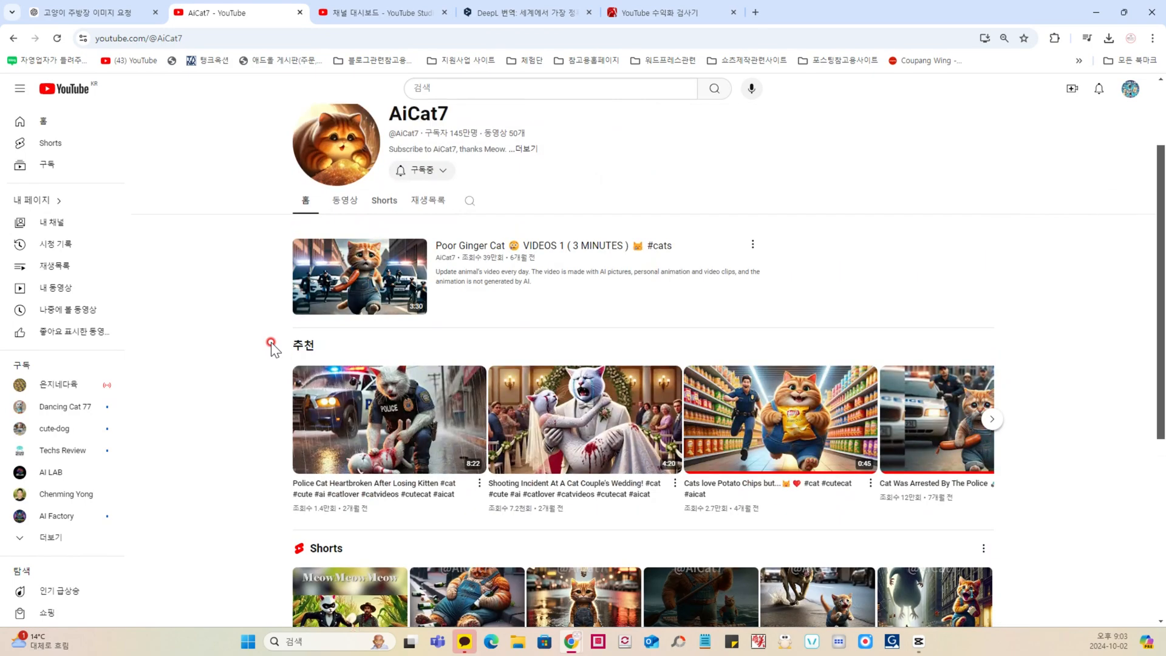
pyautogui.scroll(2, 271, 342)
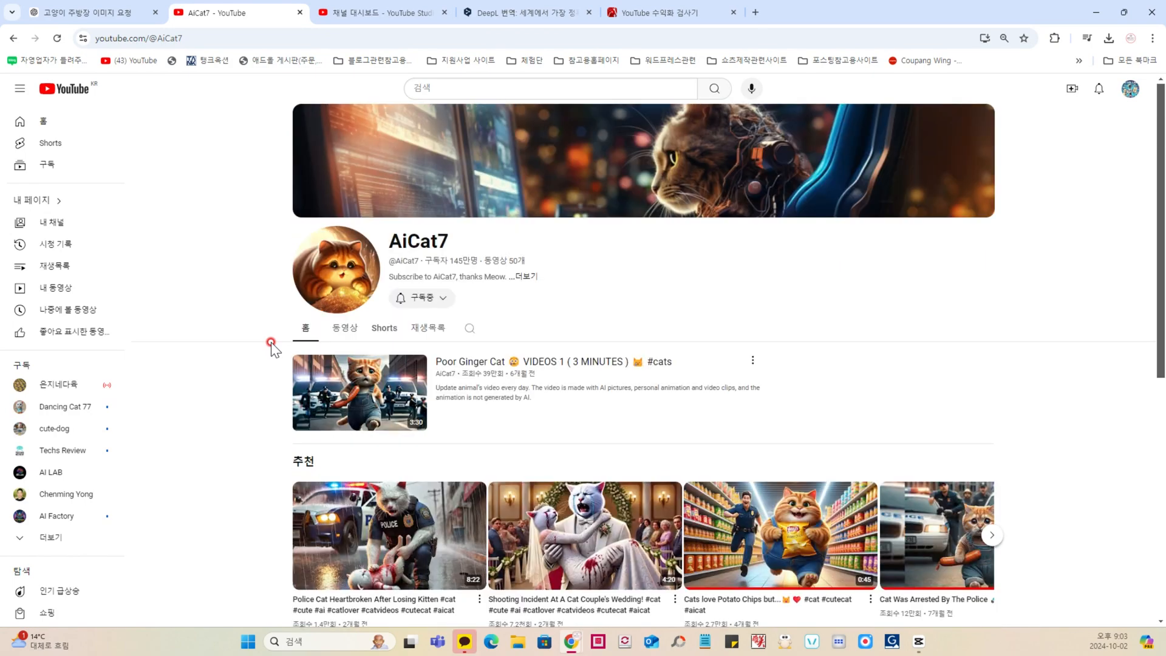
pyautogui.scroll(-4, 286, 344)
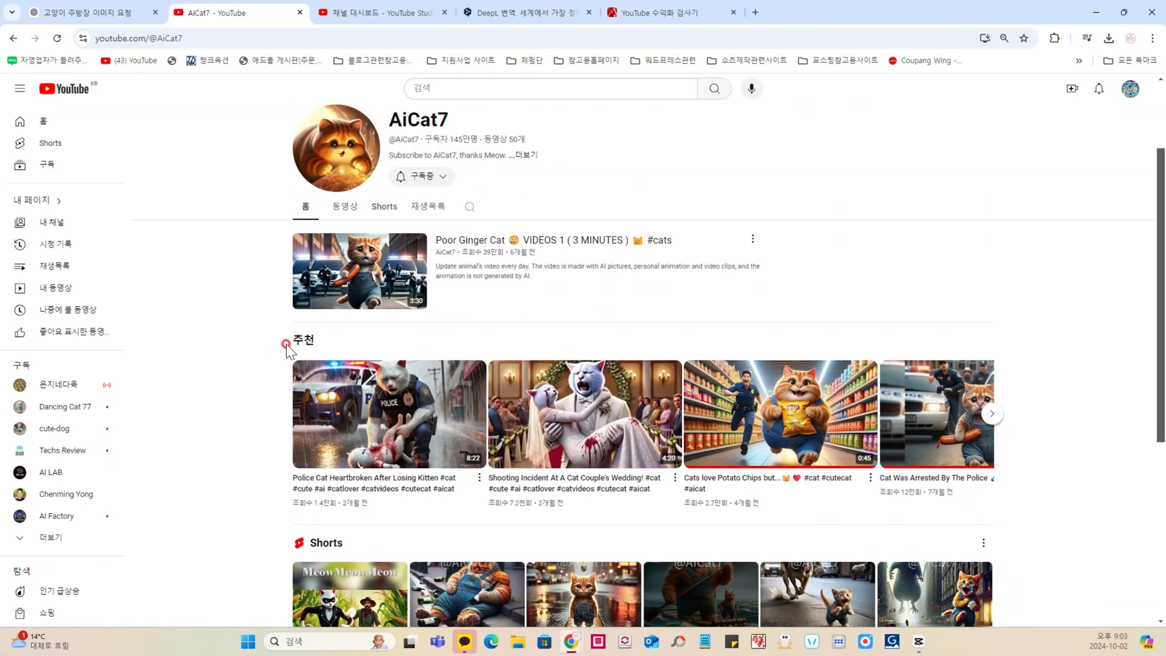